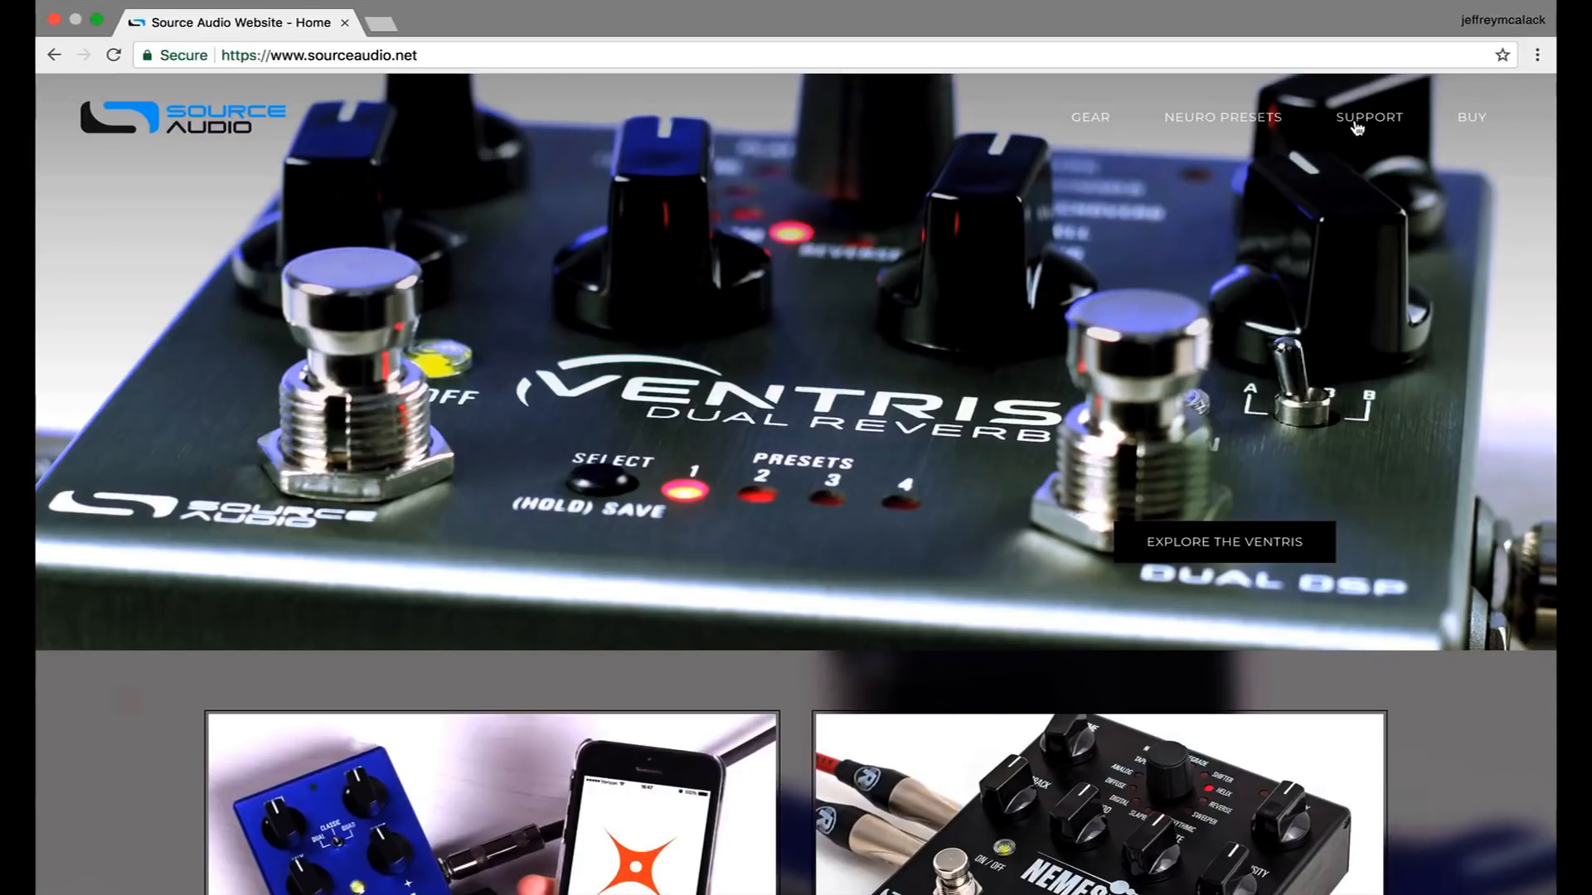
- Download the Neuro Desktop 0.3.3 installer for Mac from Source Audio's support downloads page
{"action": "mouse_move", "coordinate": [1368, 122]}
{"action": "left_click", "coordinate": [1371, 293]}
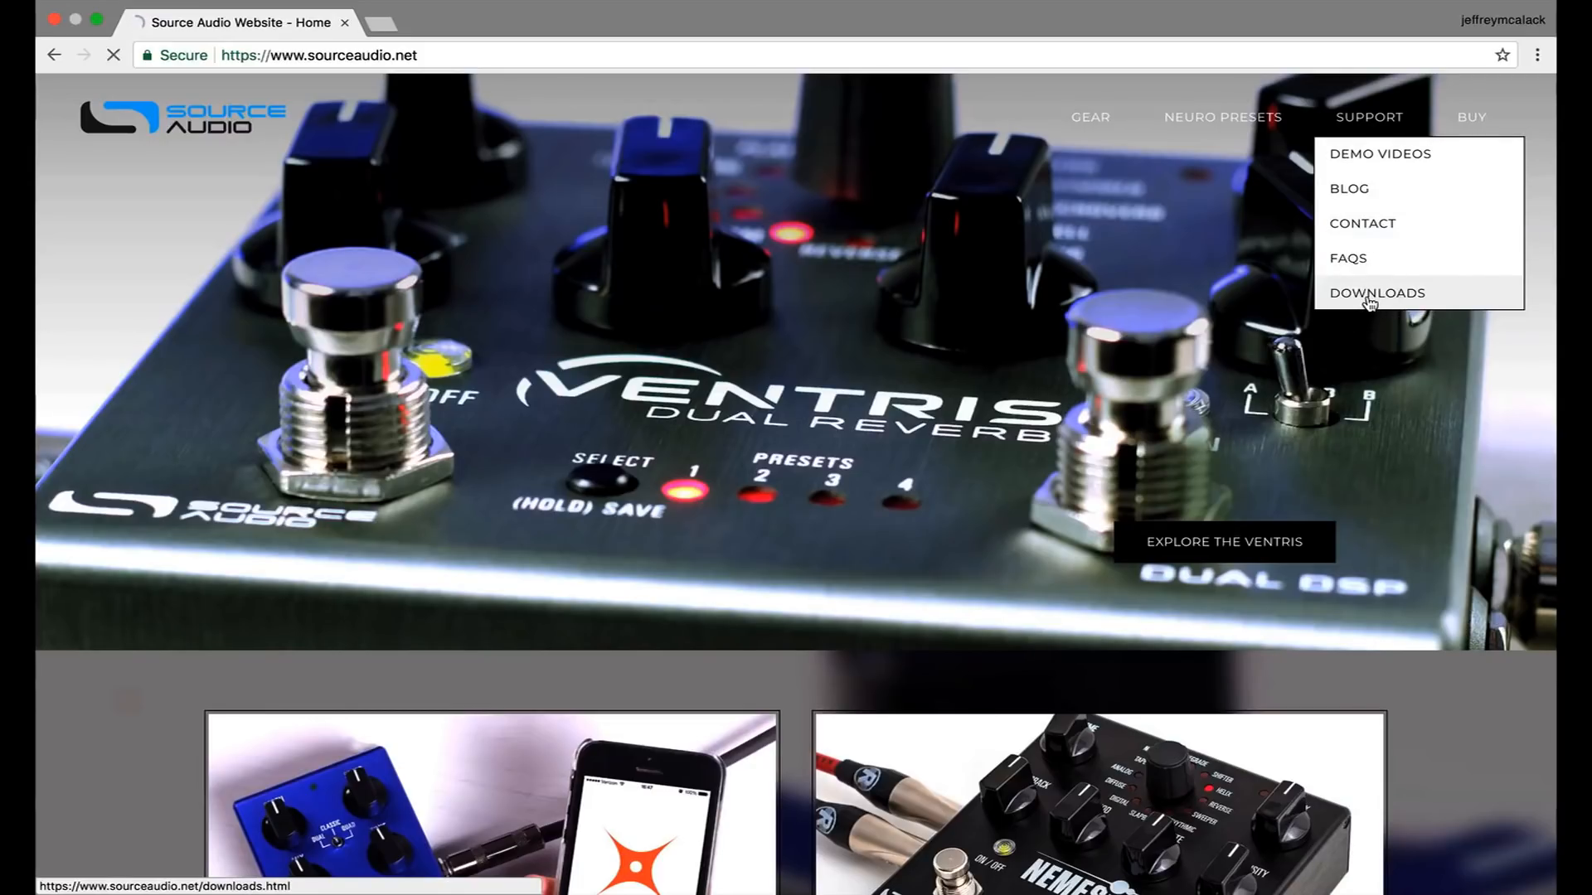
{"action": "scroll", "coordinate": [900, 553], "scroll_direction": "down", "scroll_amount": 5}
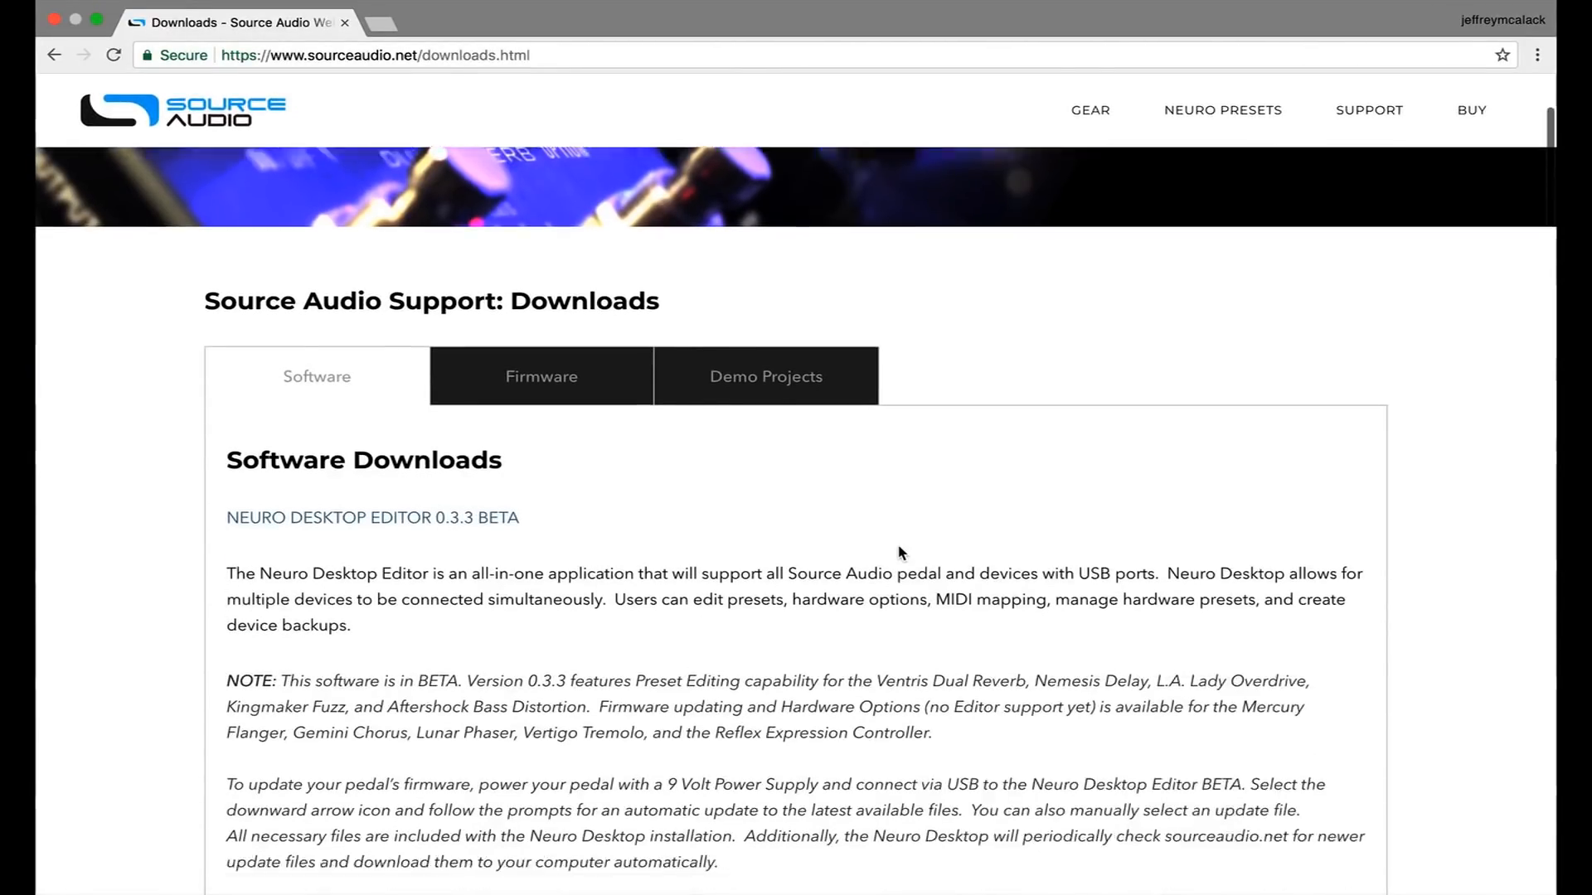
{"action": "scroll", "coordinate": [436, 423], "scroll_direction": "down", "scroll_amount": 10}
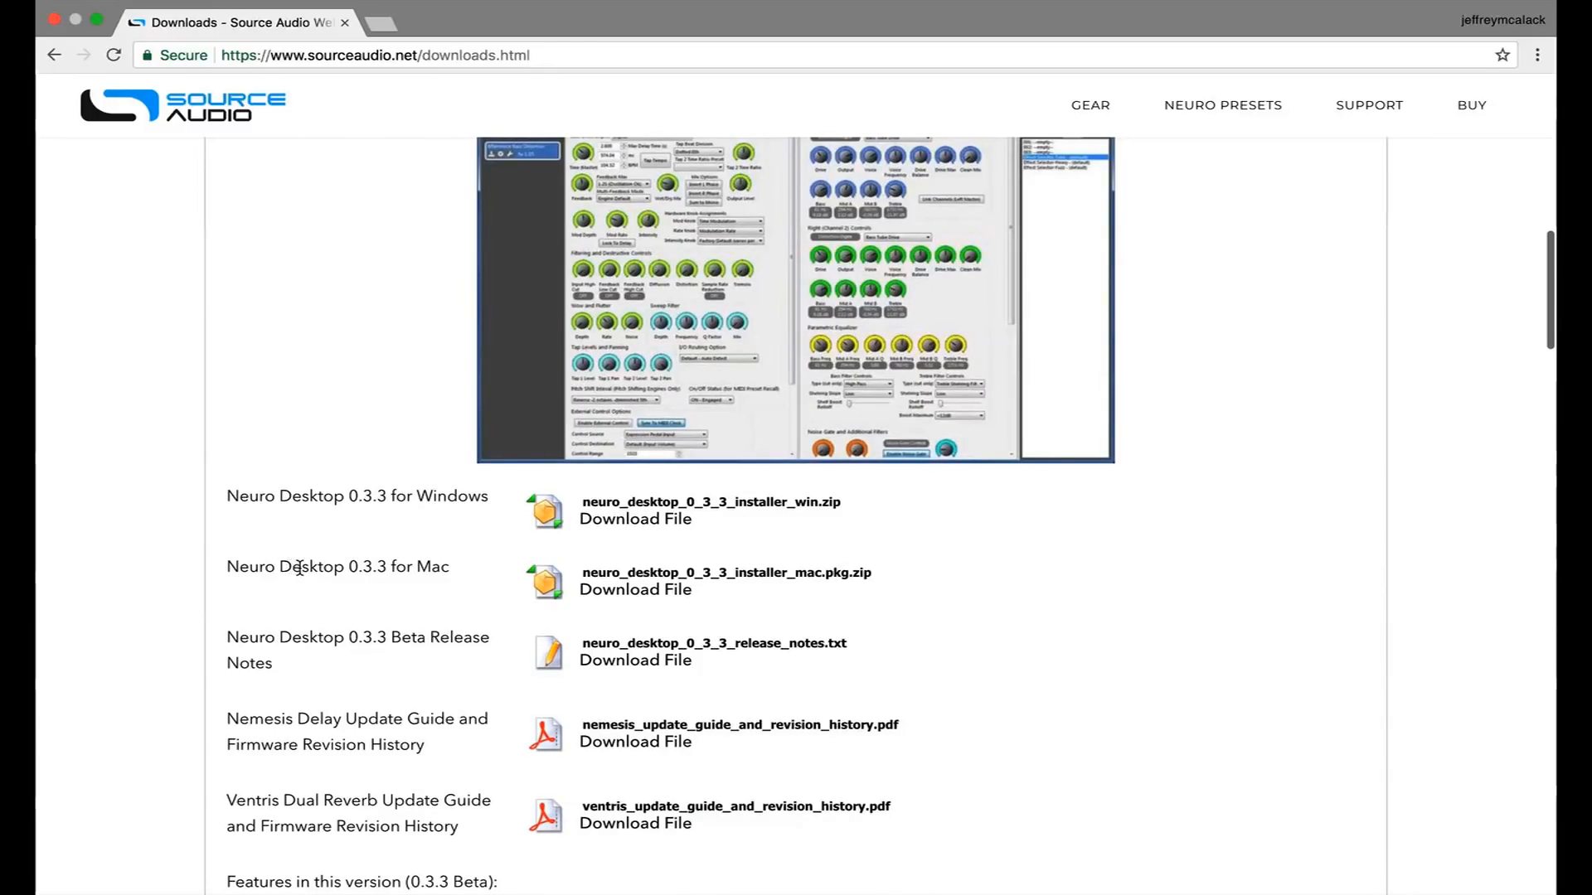
{"action": "left_click", "coordinate": [547, 583]}
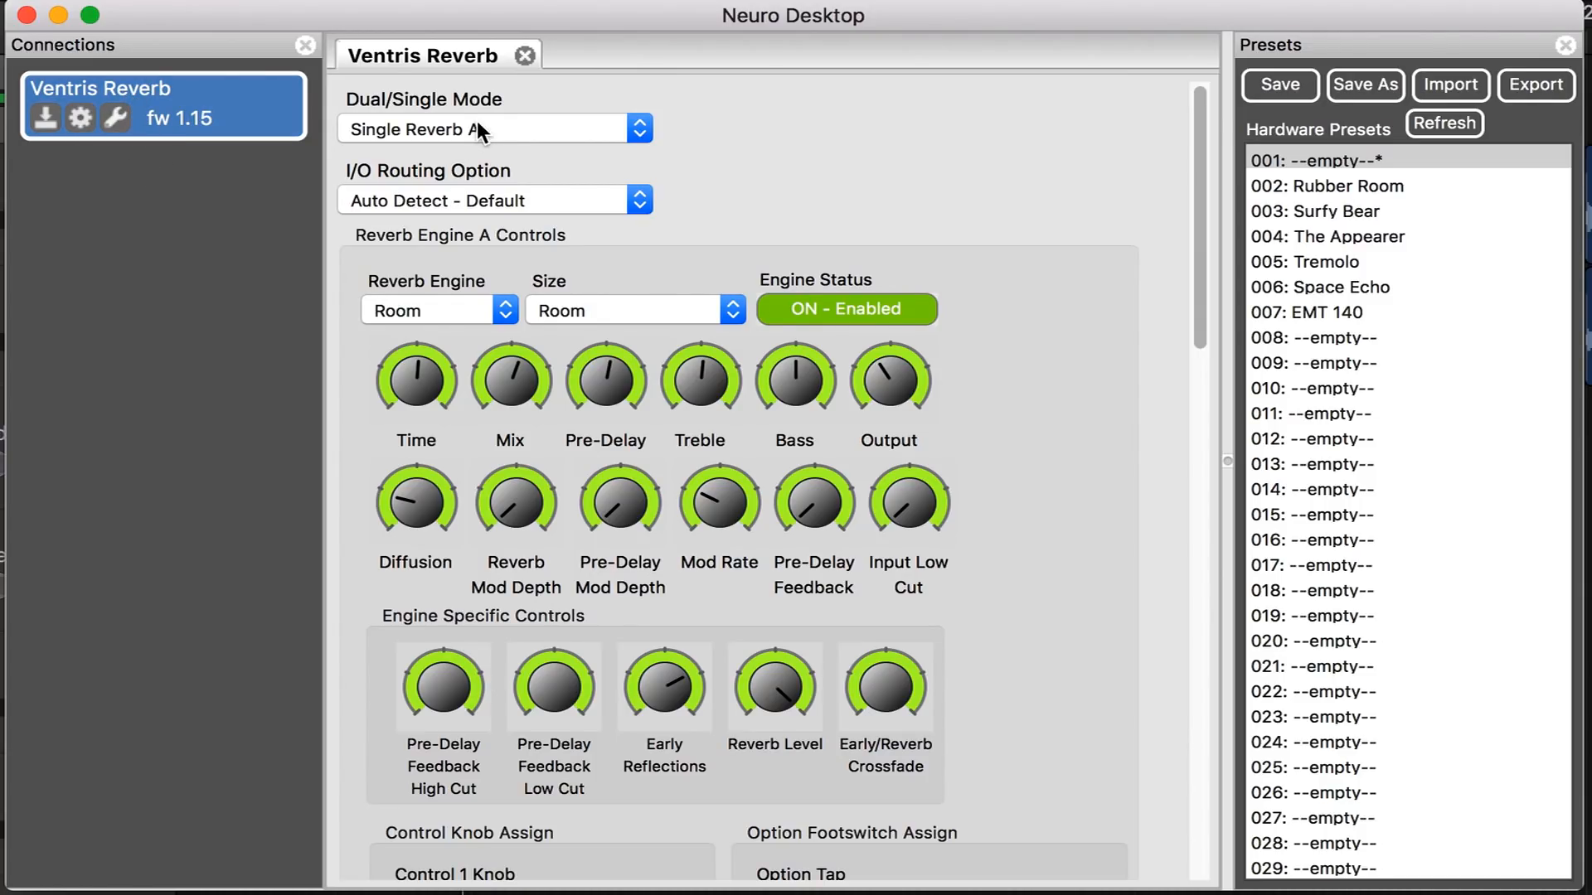
- In Neuro Desktop, examine the Ventris Reverb's engine, dual mode and spillover controls and its full hardware preset list
{"action": "scroll", "coordinate": [819, 253], "scroll_direction": "down", "scroll_amount": 15}
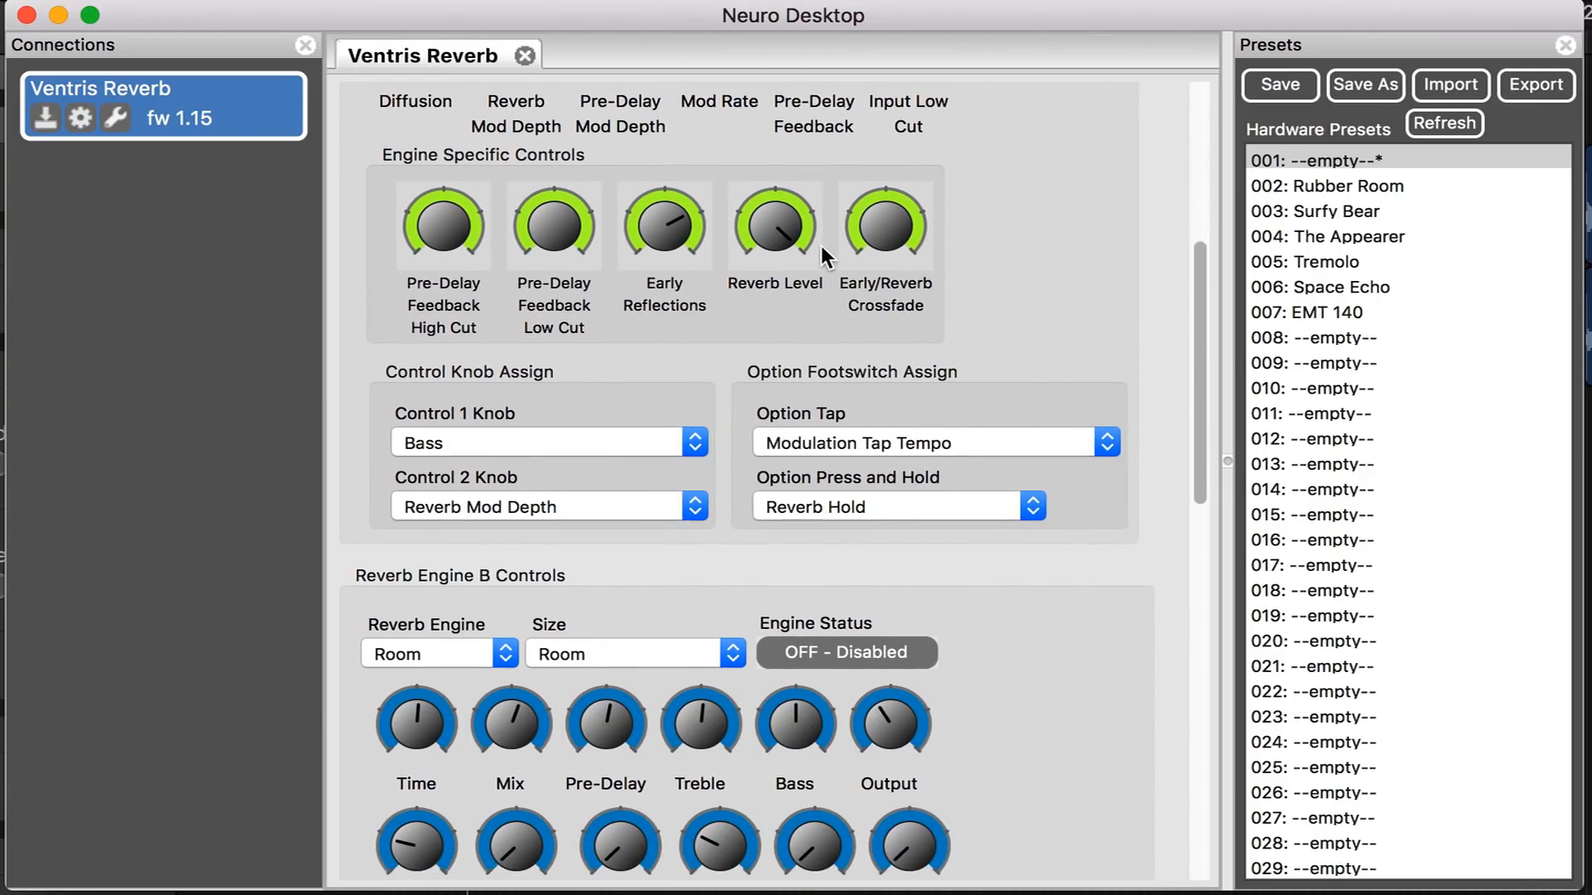
{"action": "scroll", "coordinate": [1023, 485], "scroll_direction": "down", "scroll_amount": 10}
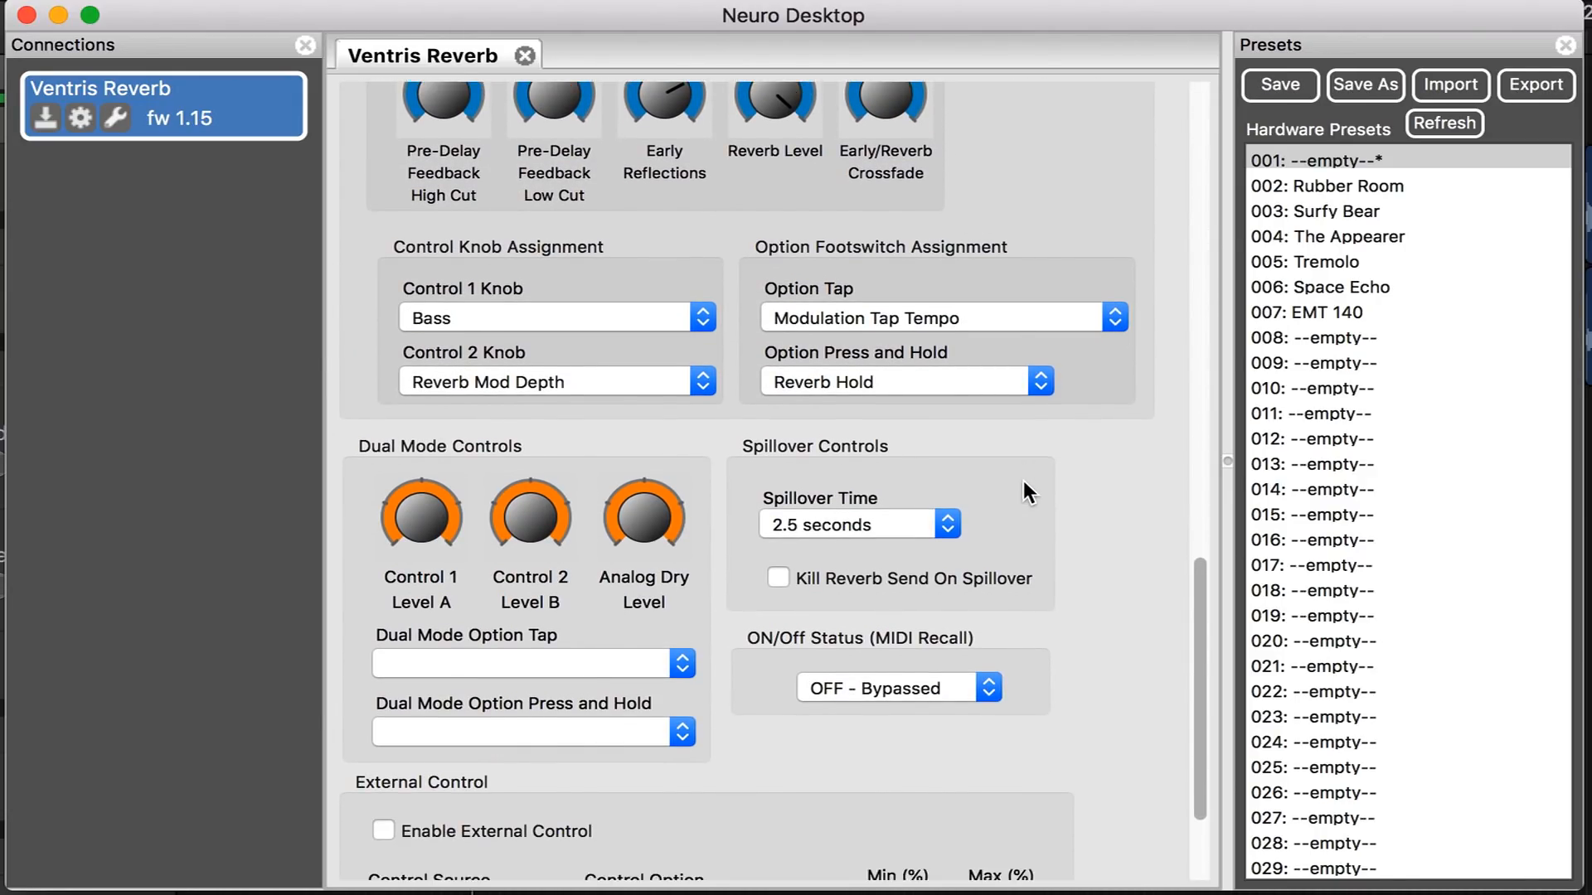
{"action": "scroll", "coordinate": [1025, 484], "scroll_direction": "up", "scroll_amount": 10}
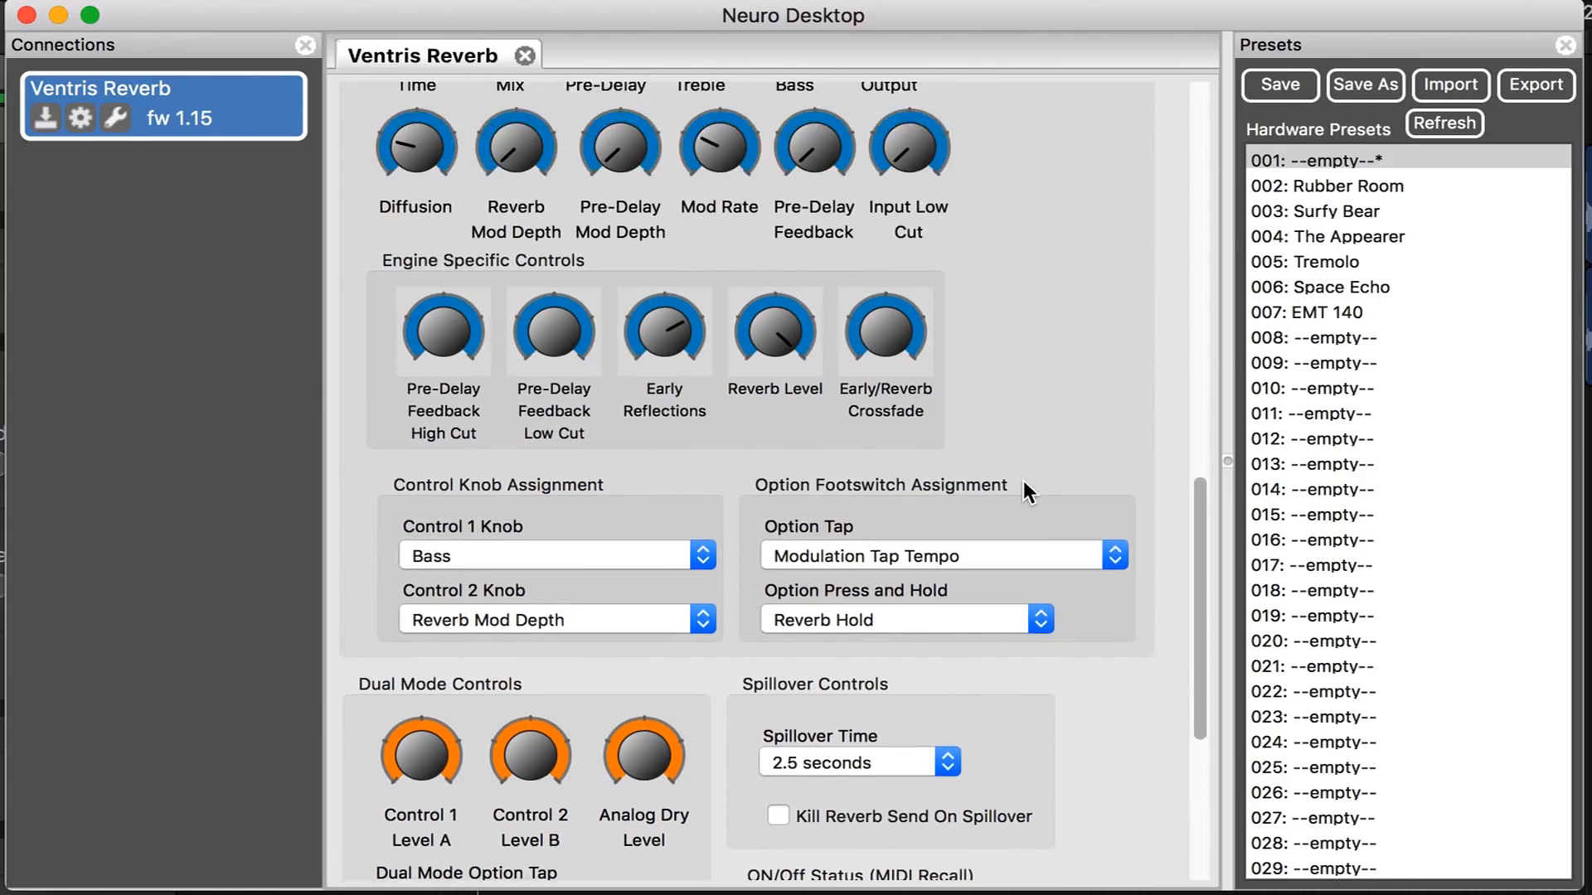
{"action": "scroll", "coordinate": [1025, 485], "scroll_direction": "up", "scroll_amount": 15}
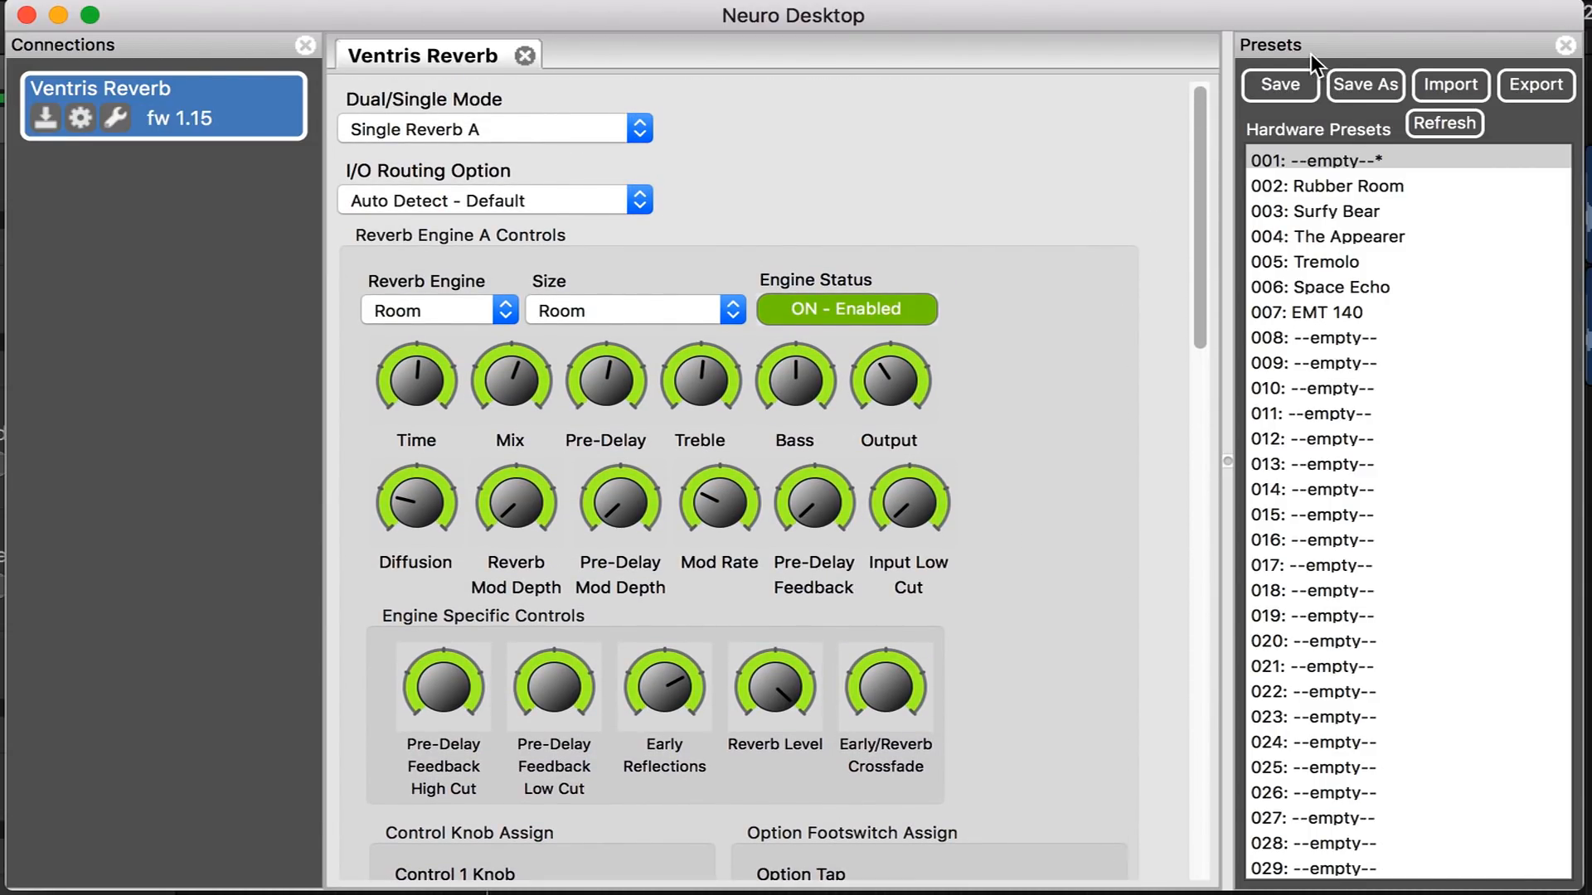
{"action": "scroll", "coordinate": [1374, 414], "scroll_direction": "down", "scroll_amount": 20}
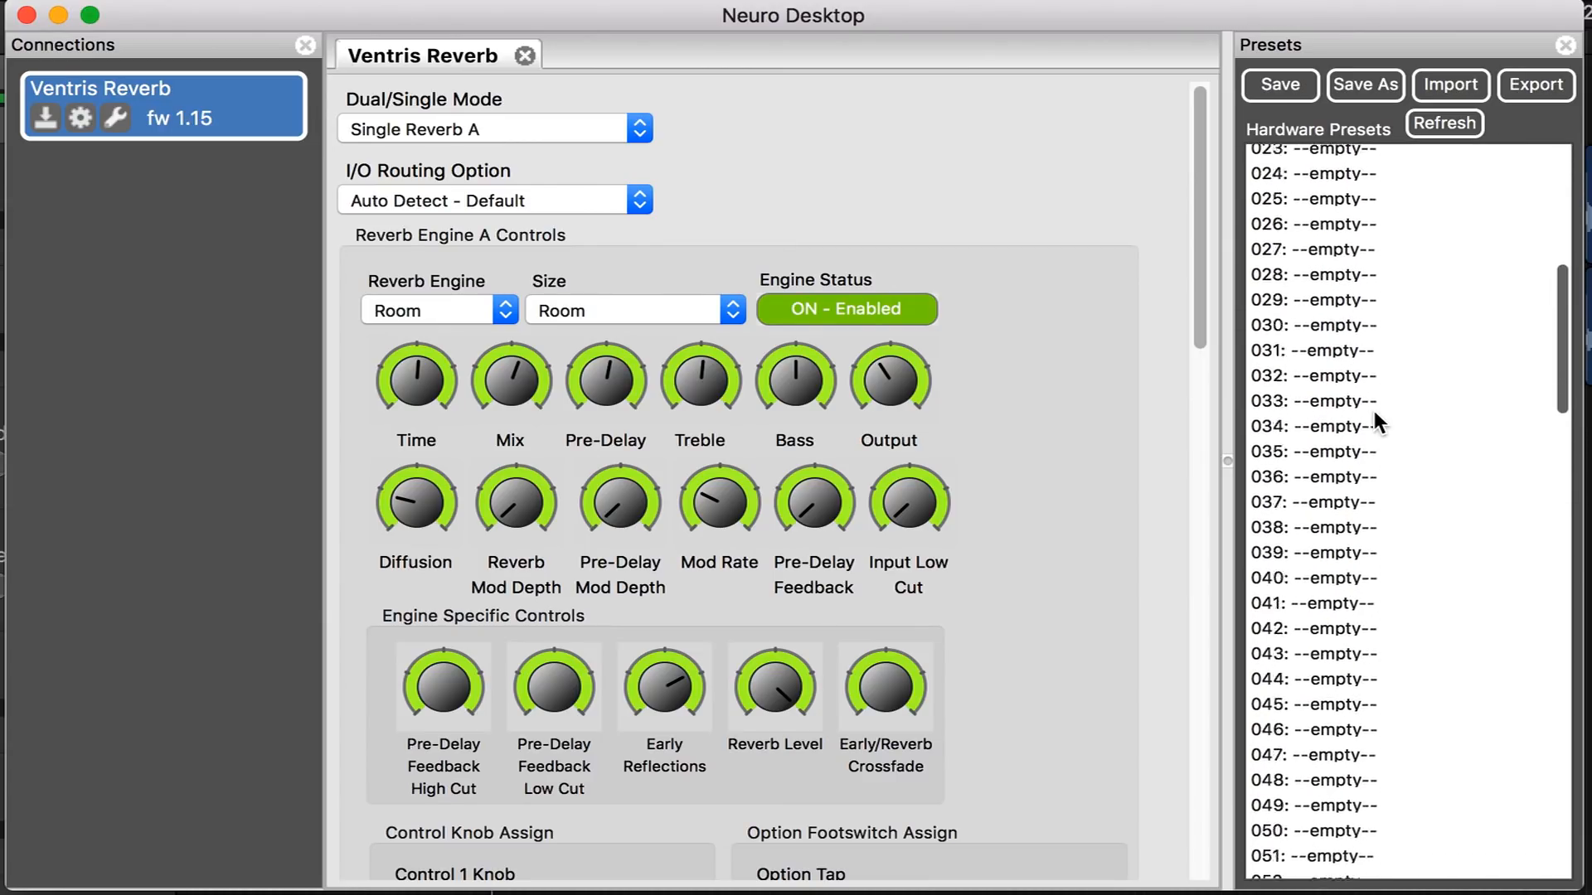
{"action": "scroll", "coordinate": [1373, 415], "scroll_direction": "down", "scroll_amount": 2}
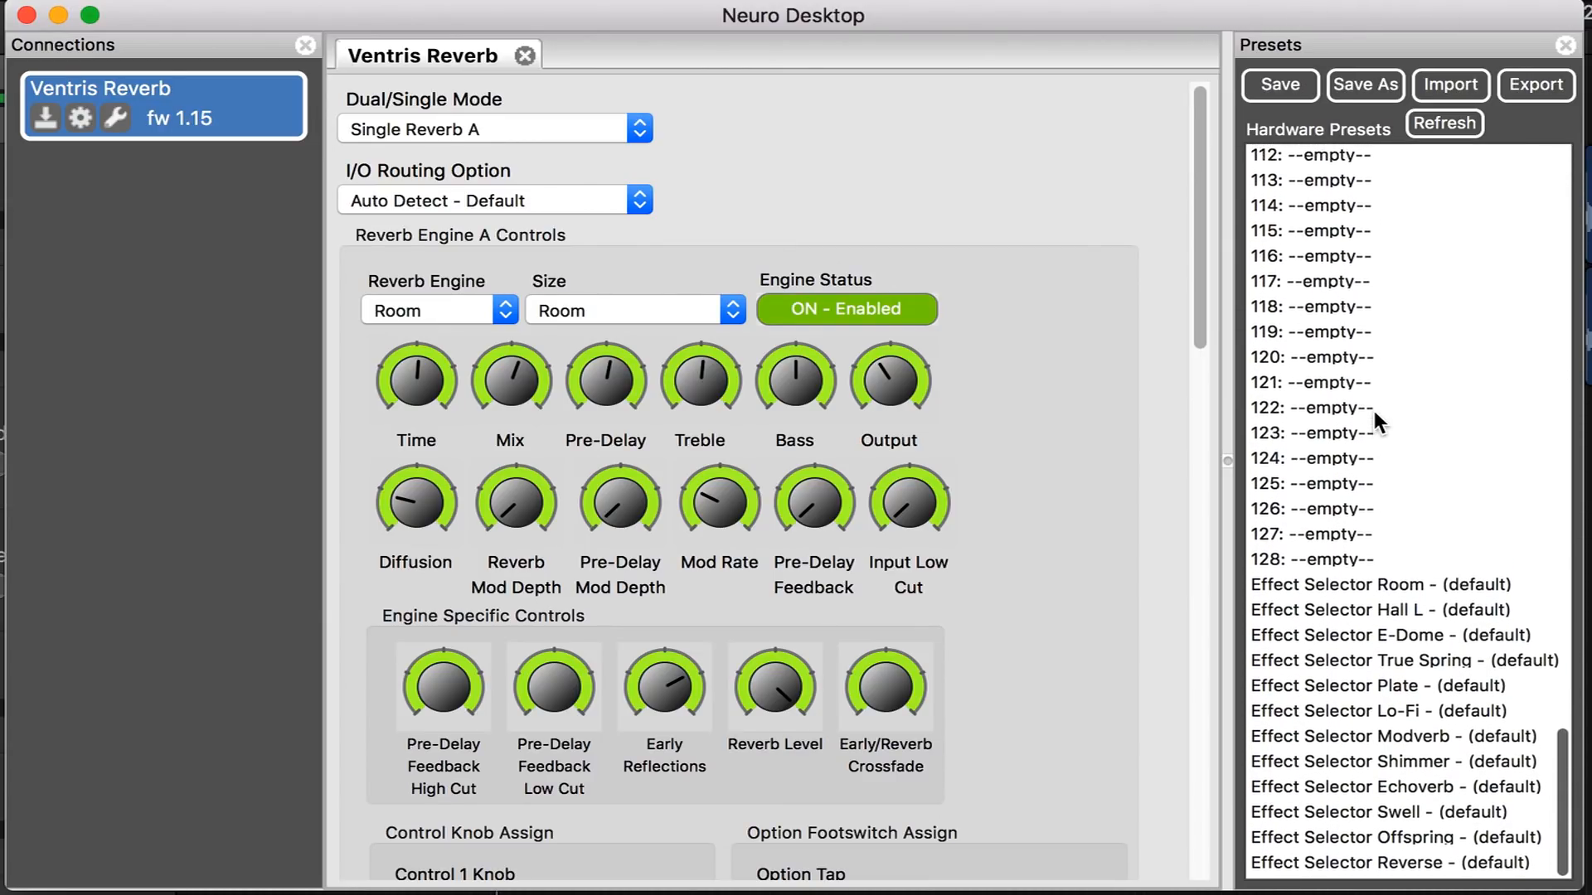
{"action": "scroll", "coordinate": [1373, 414], "scroll_direction": "up", "scroll_amount": 20}
{"action": "scroll", "coordinate": [1375, 411], "scroll_direction": "up", "scroll_amount": 2}
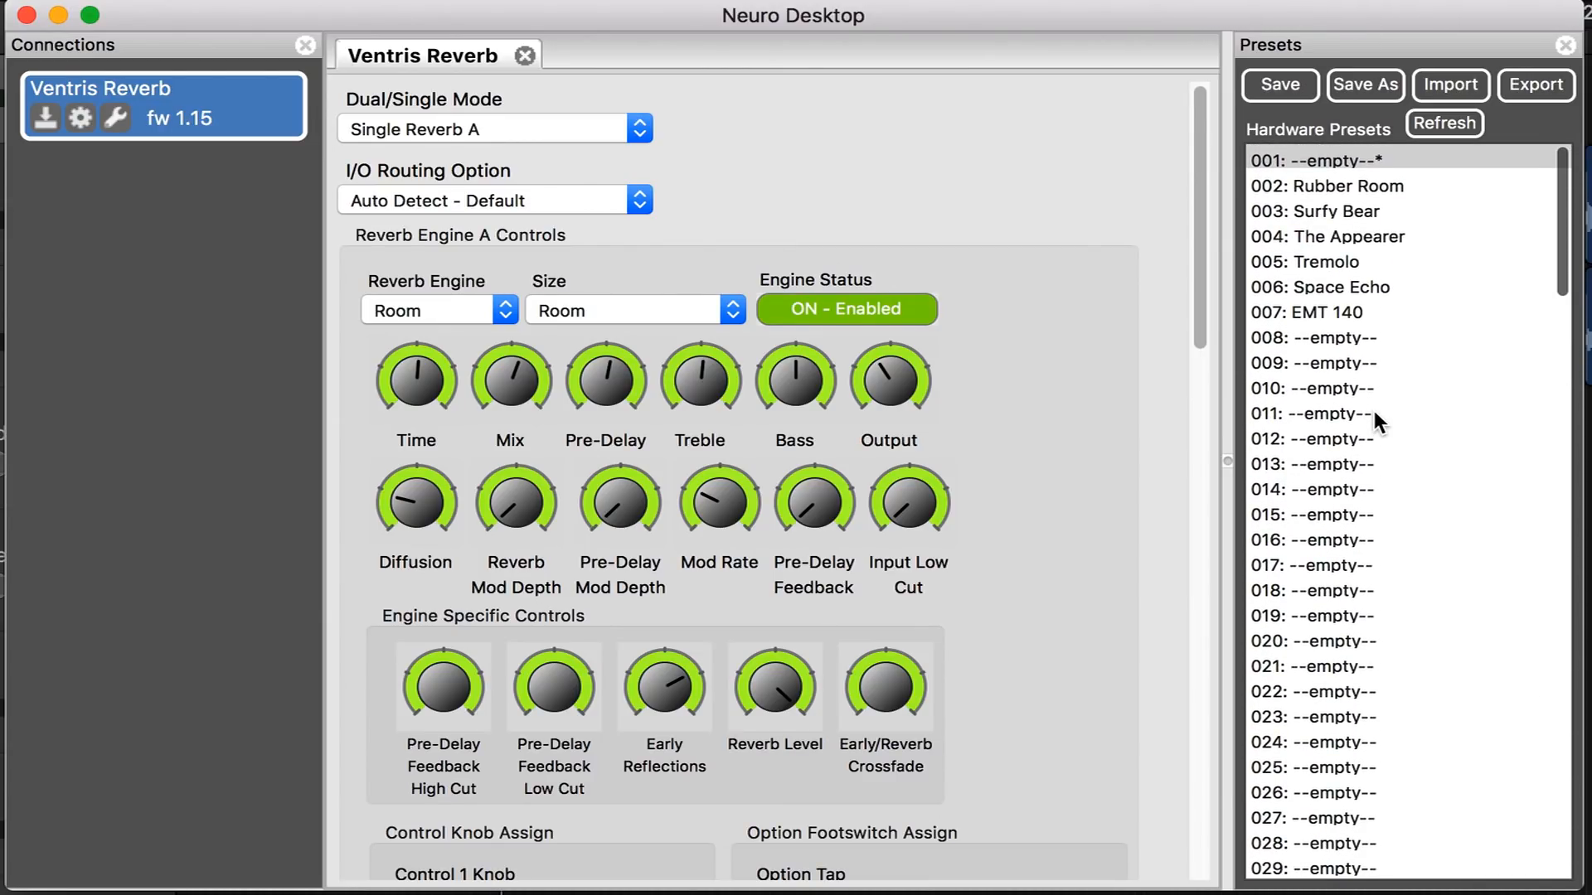
- Close the Ventris Reverb editor and check the pedal for a firmware update, declining to select a file manually
{"action": "left_click", "coordinate": [525, 56]}
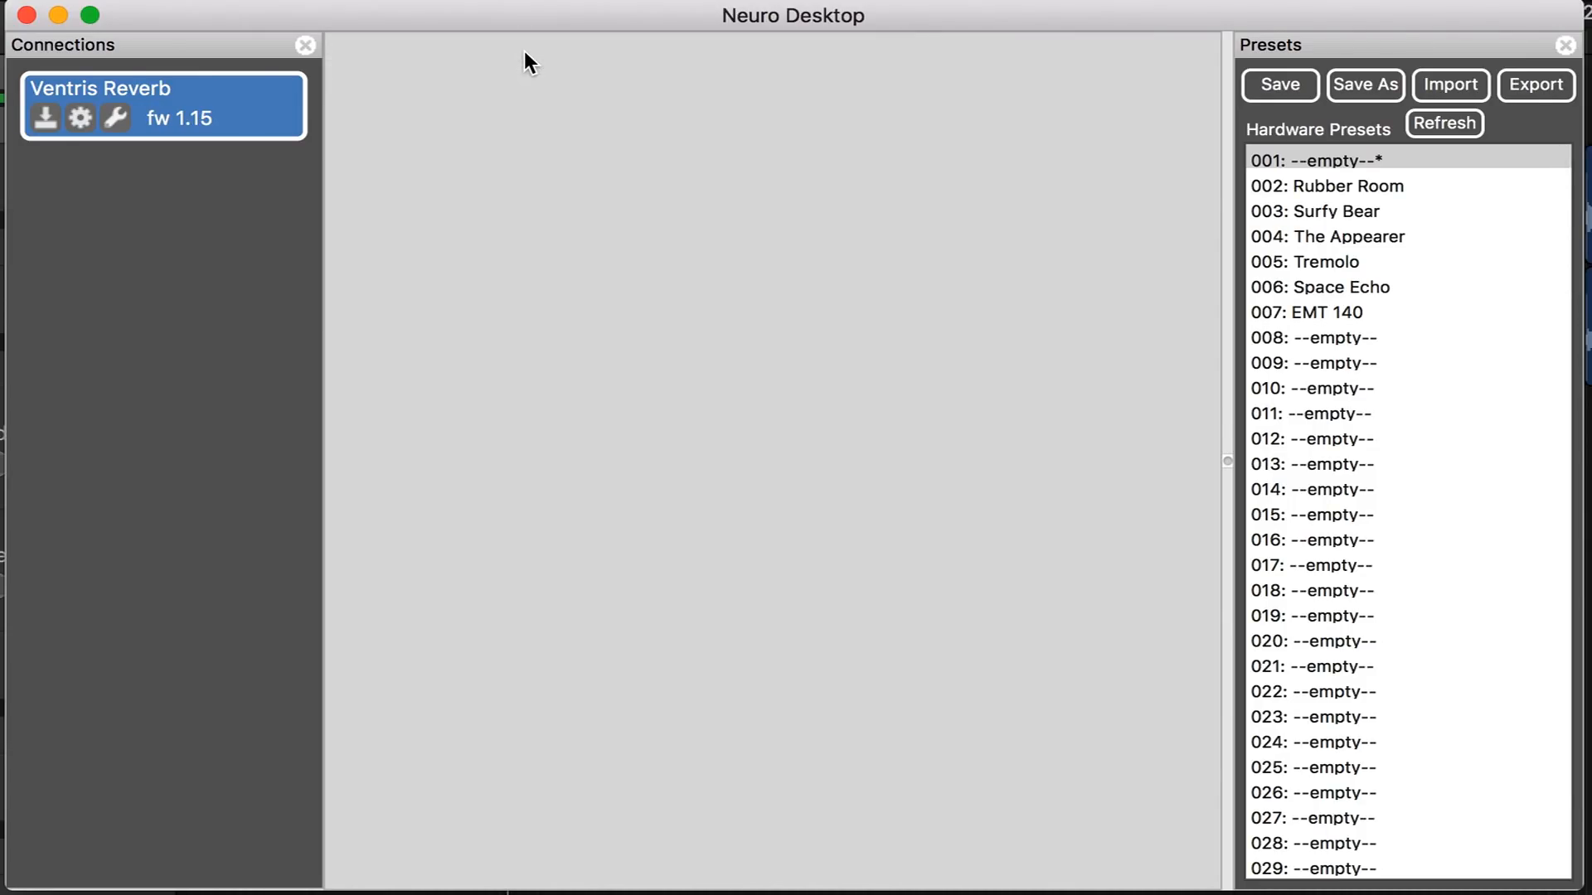
{"action": "left_click", "coordinate": [46, 118]}
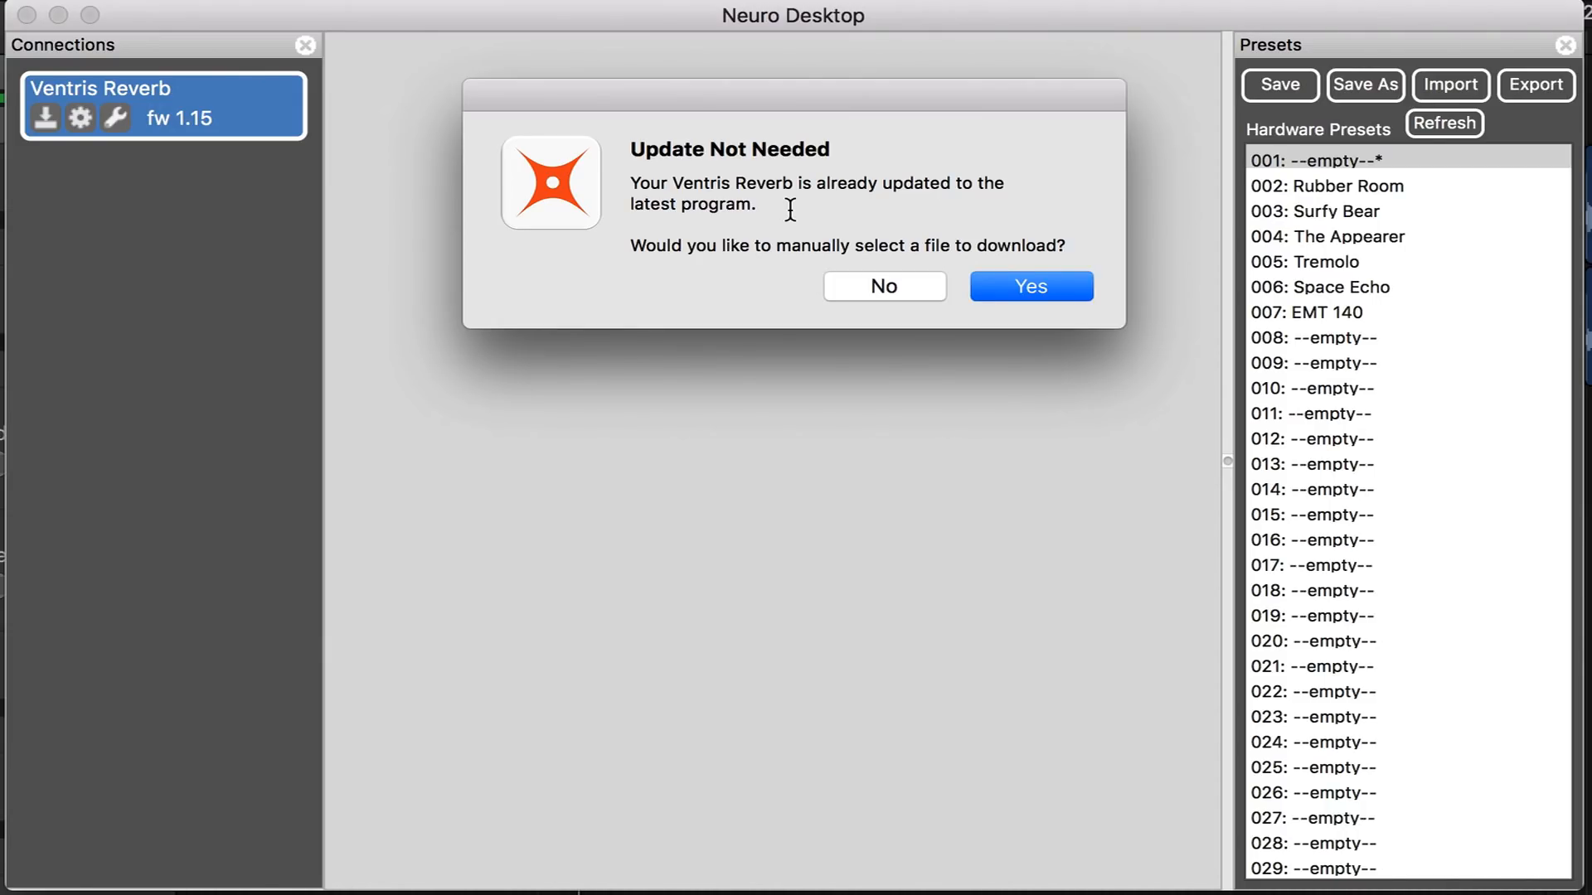
{"action": "left_click", "coordinate": [885, 290]}
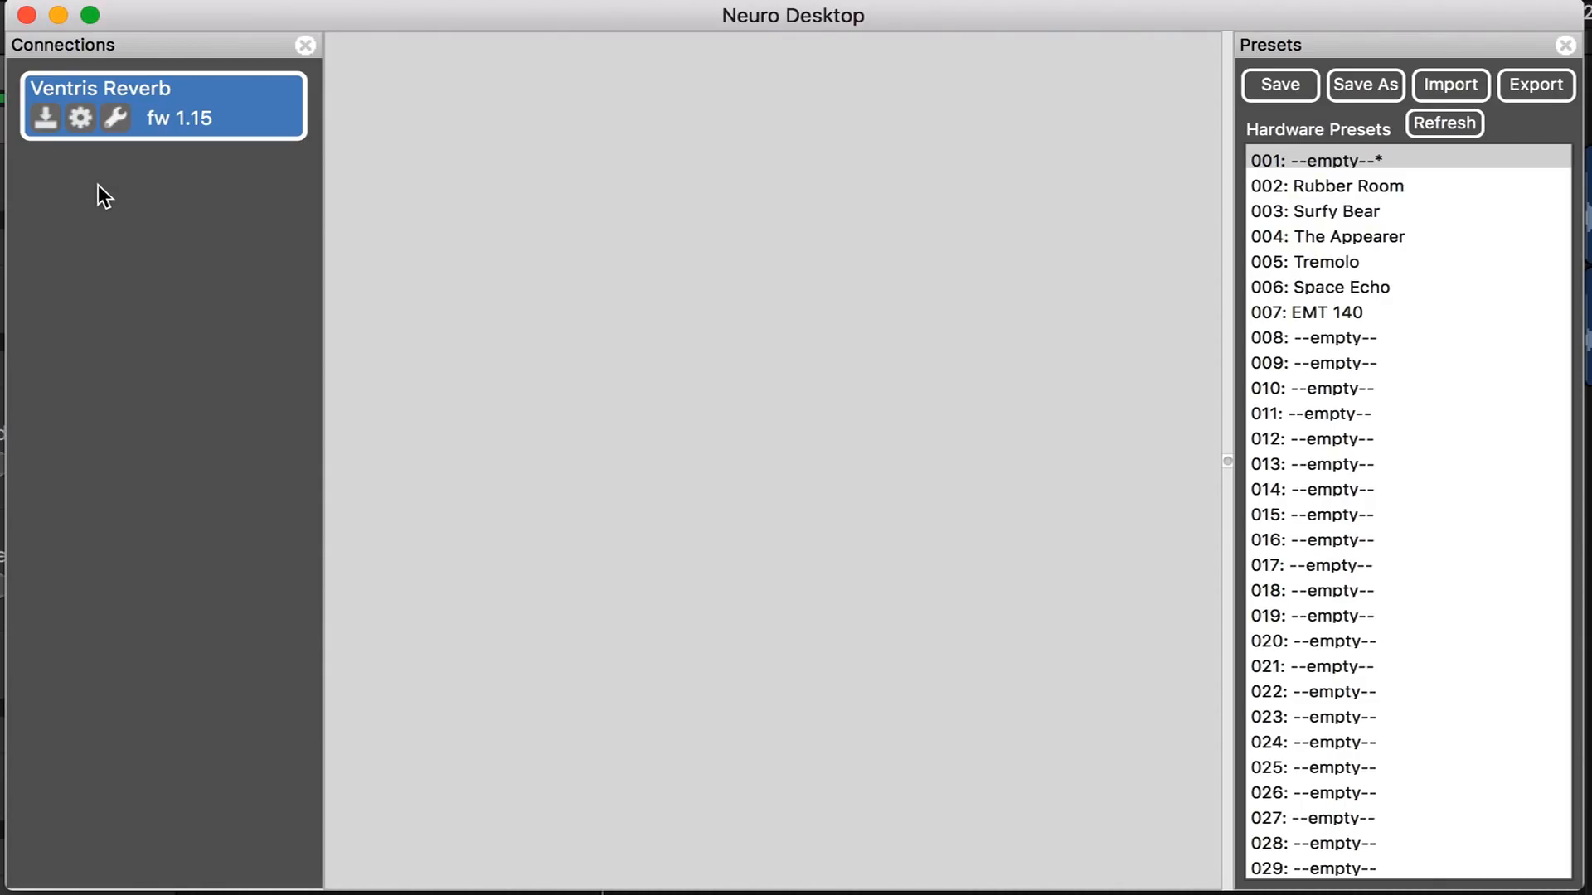
- Open the Ventris Reverb hardware options, try Active Analog (Buffered) as the bypass mode, and restore True Bypass (Relay)
{"action": "left_click", "coordinate": [80, 119]}
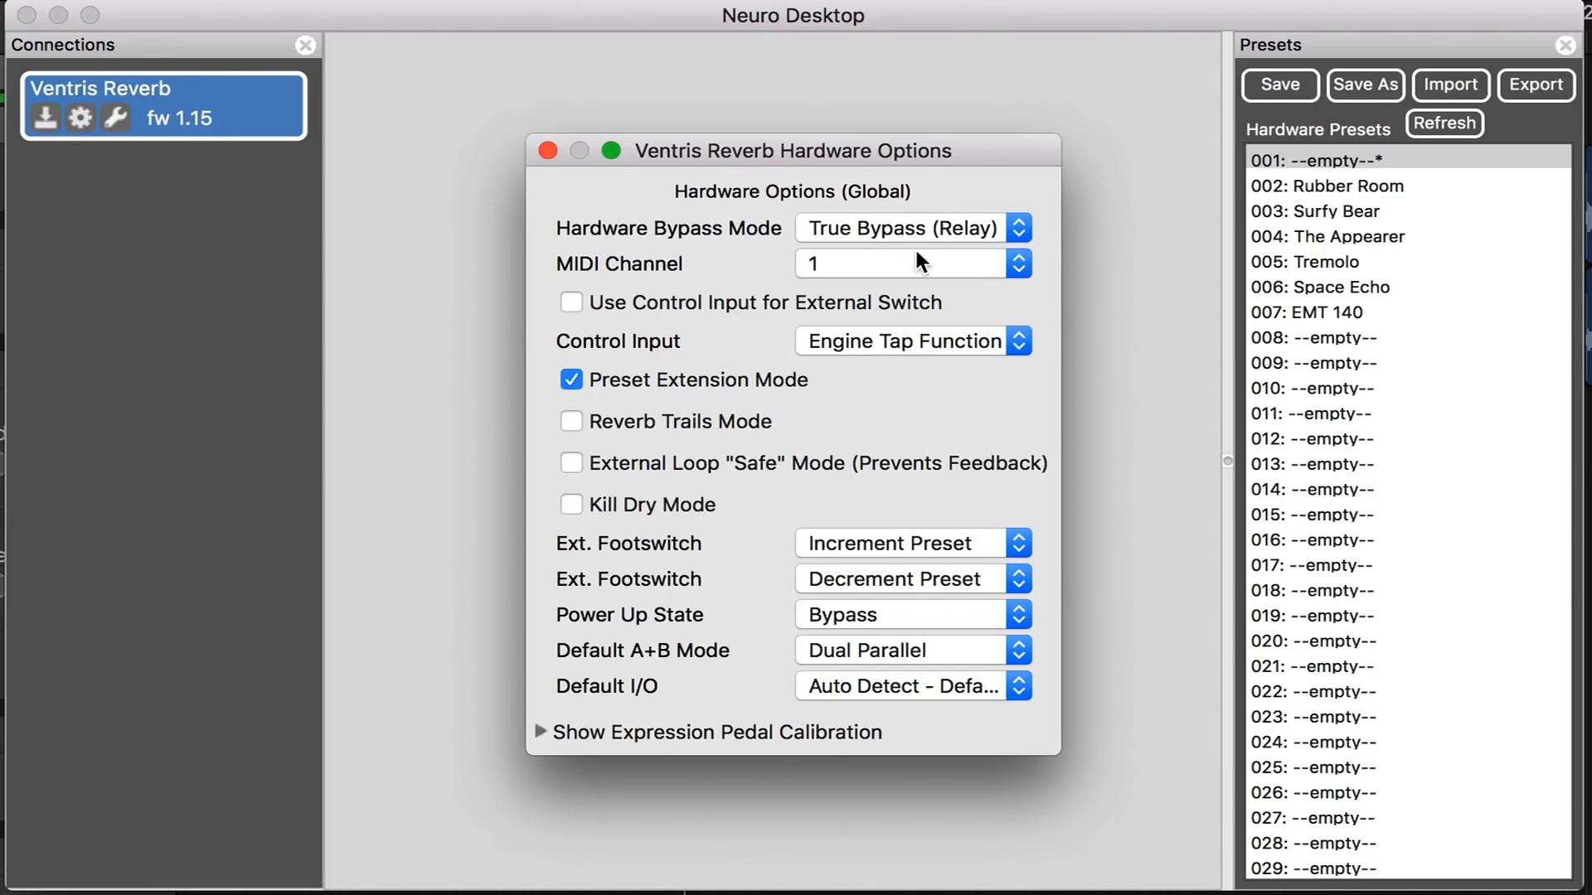
{"action": "left_click", "coordinate": [1020, 229]}
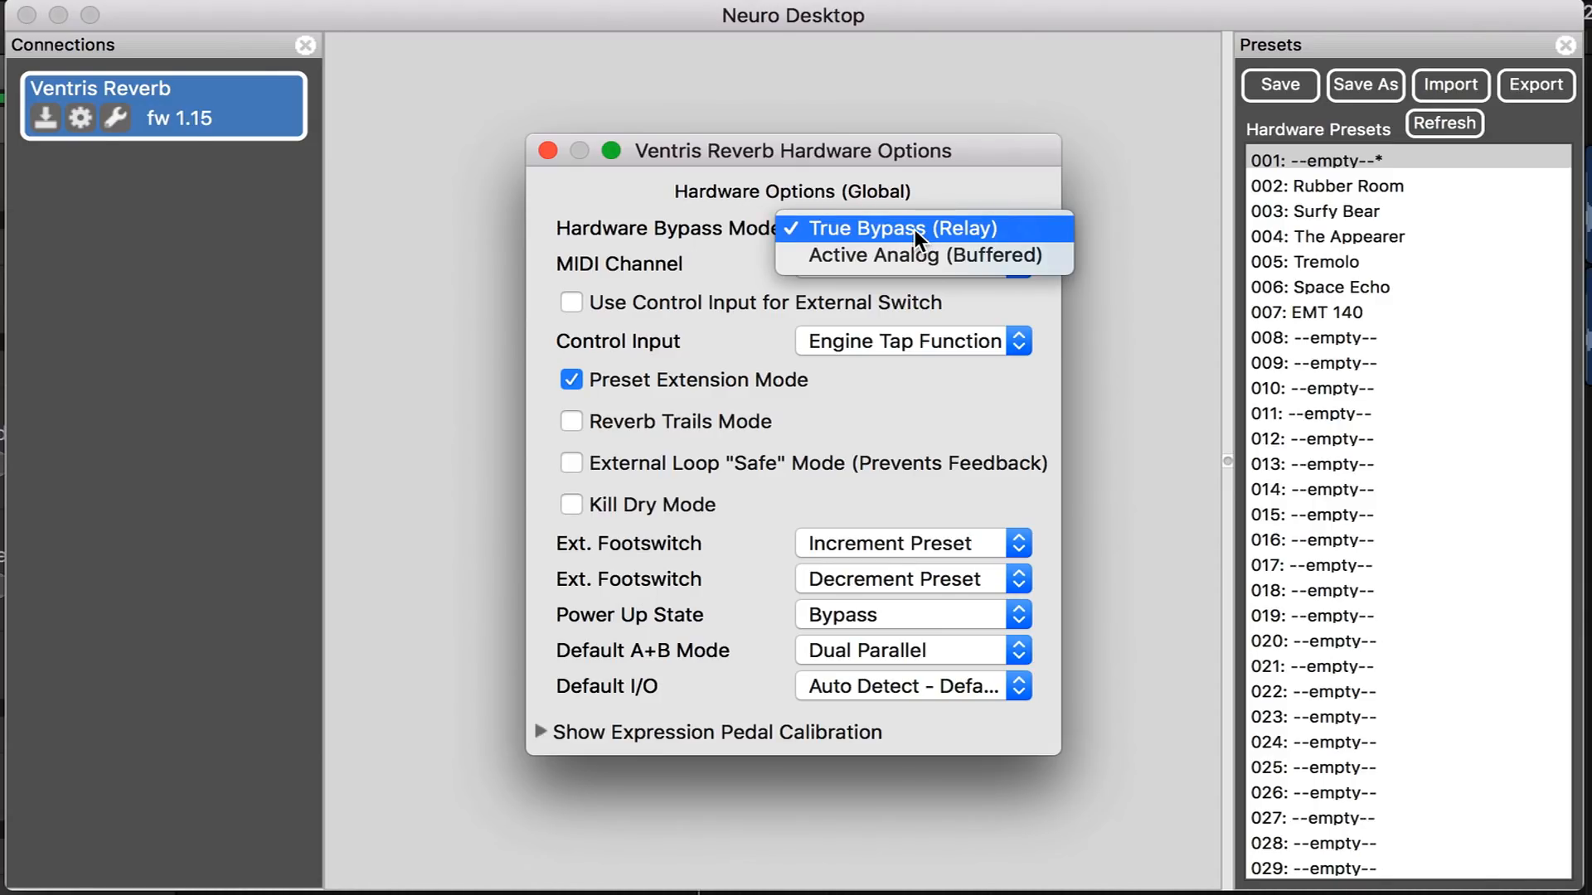
{"action": "left_click", "coordinate": [953, 250]}
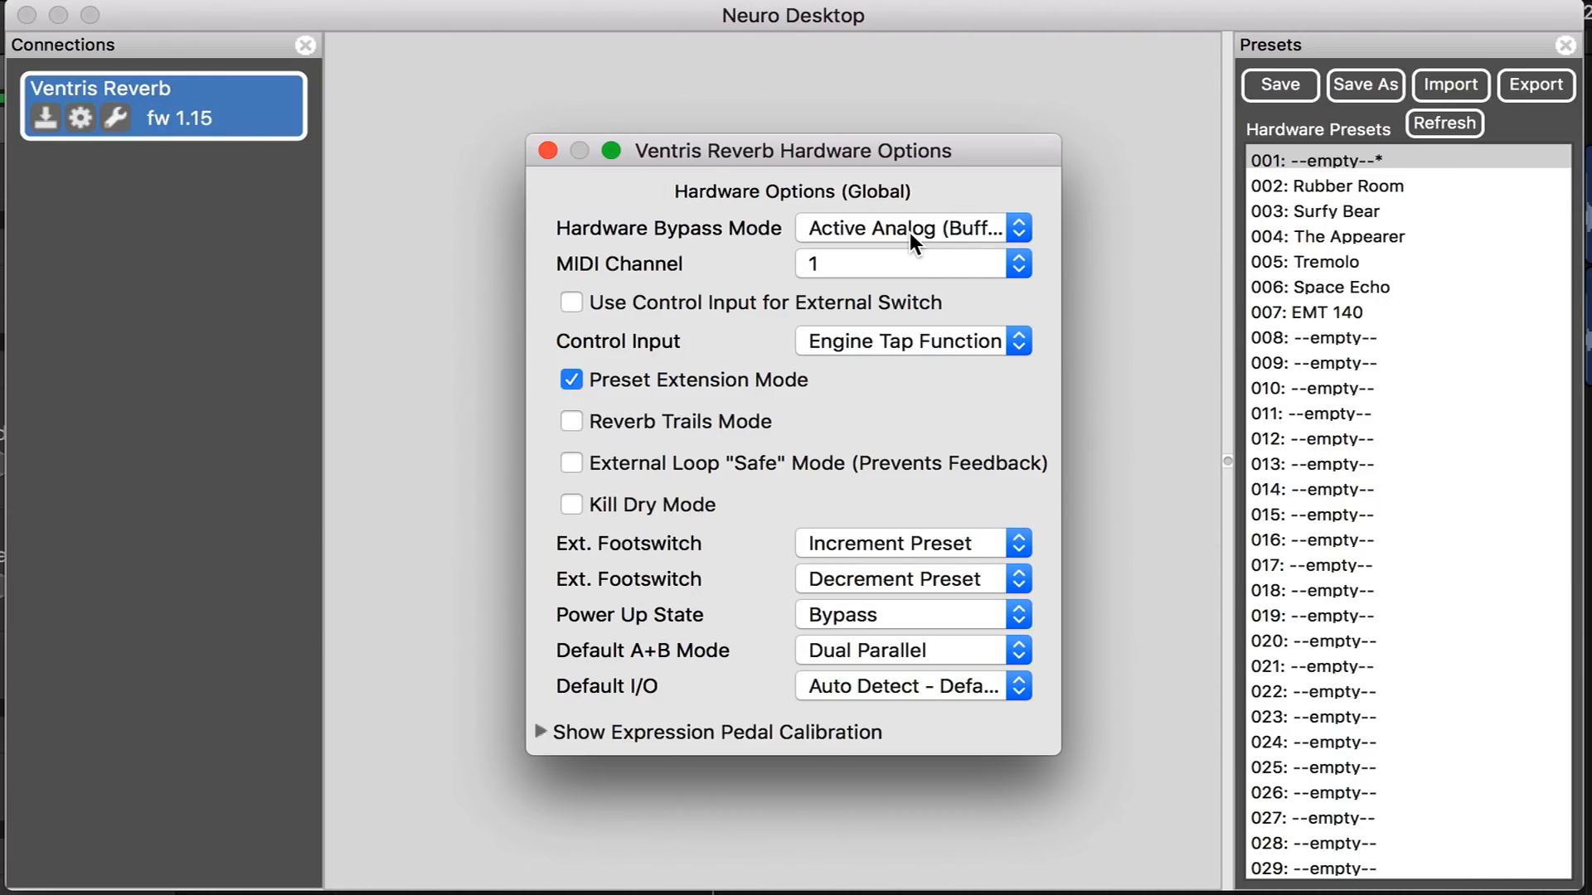
{"action": "left_click", "coordinate": [1016, 234]}
{"action": "left_click", "coordinate": [962, 206]}
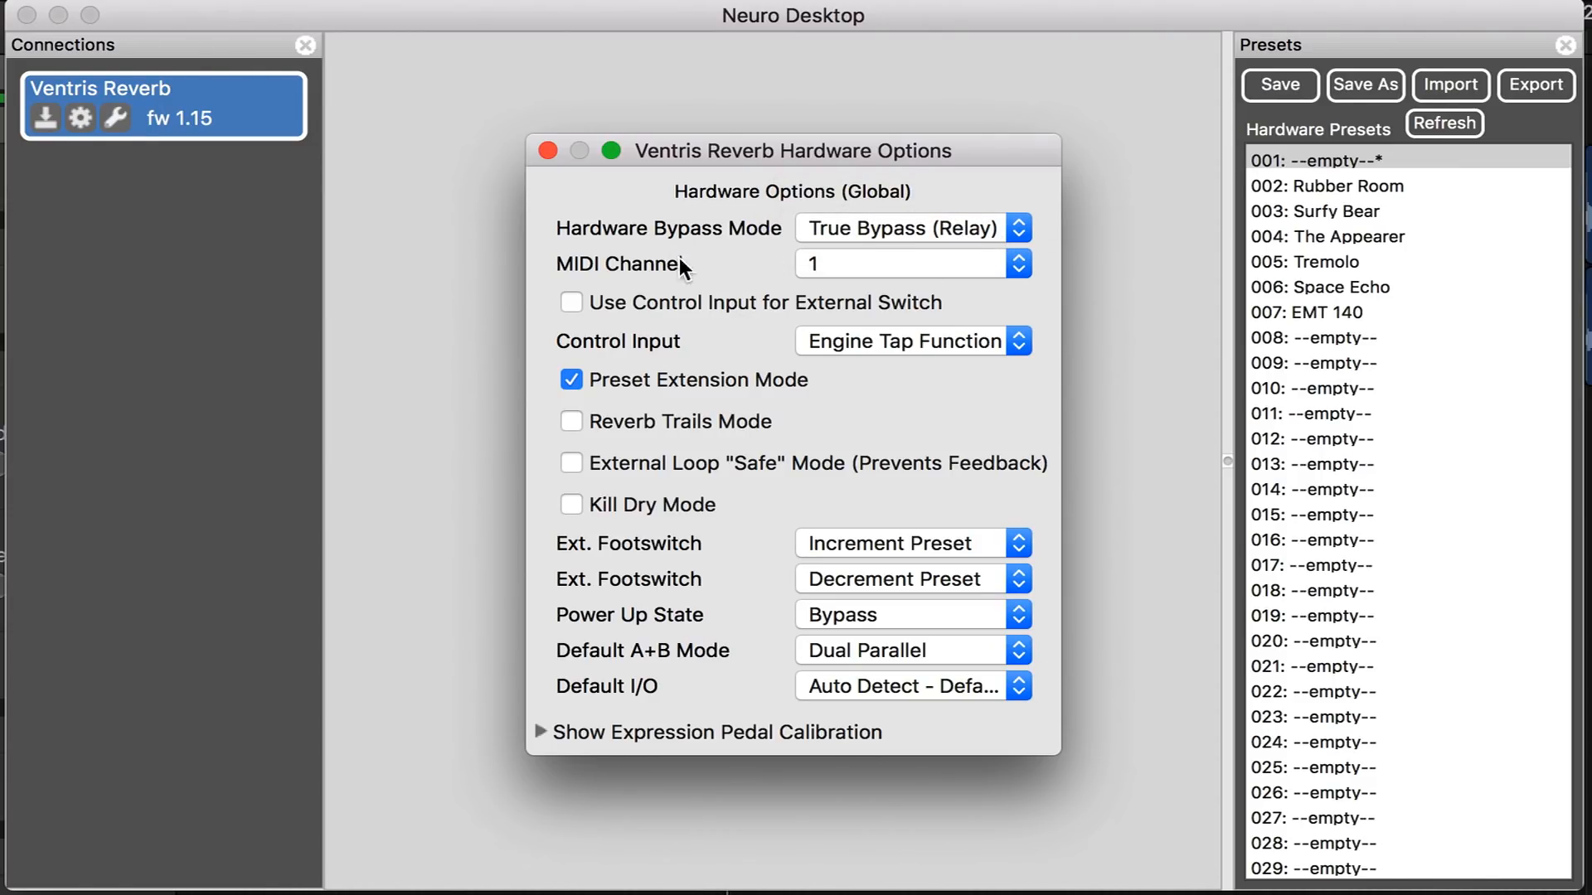
- Review the available MIDI channels and Control Input functions, keeping channel 1 and Engine Tap Function
{"action": "left_click", "coordinate": [1020, 266]}
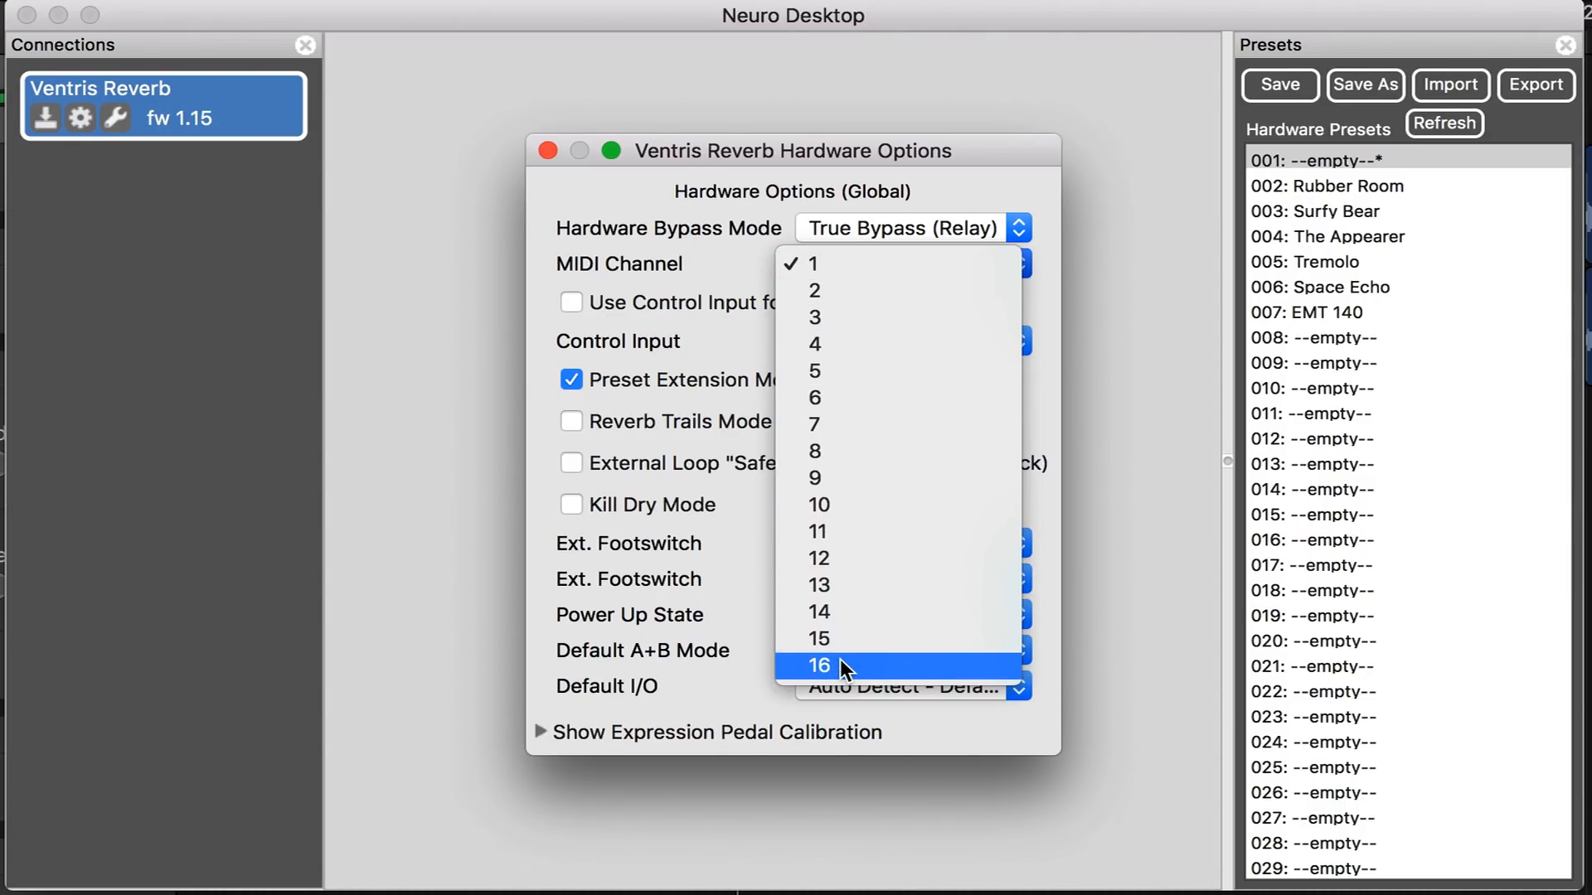
{"action": "left_click", "coordinate": [830, 274]}
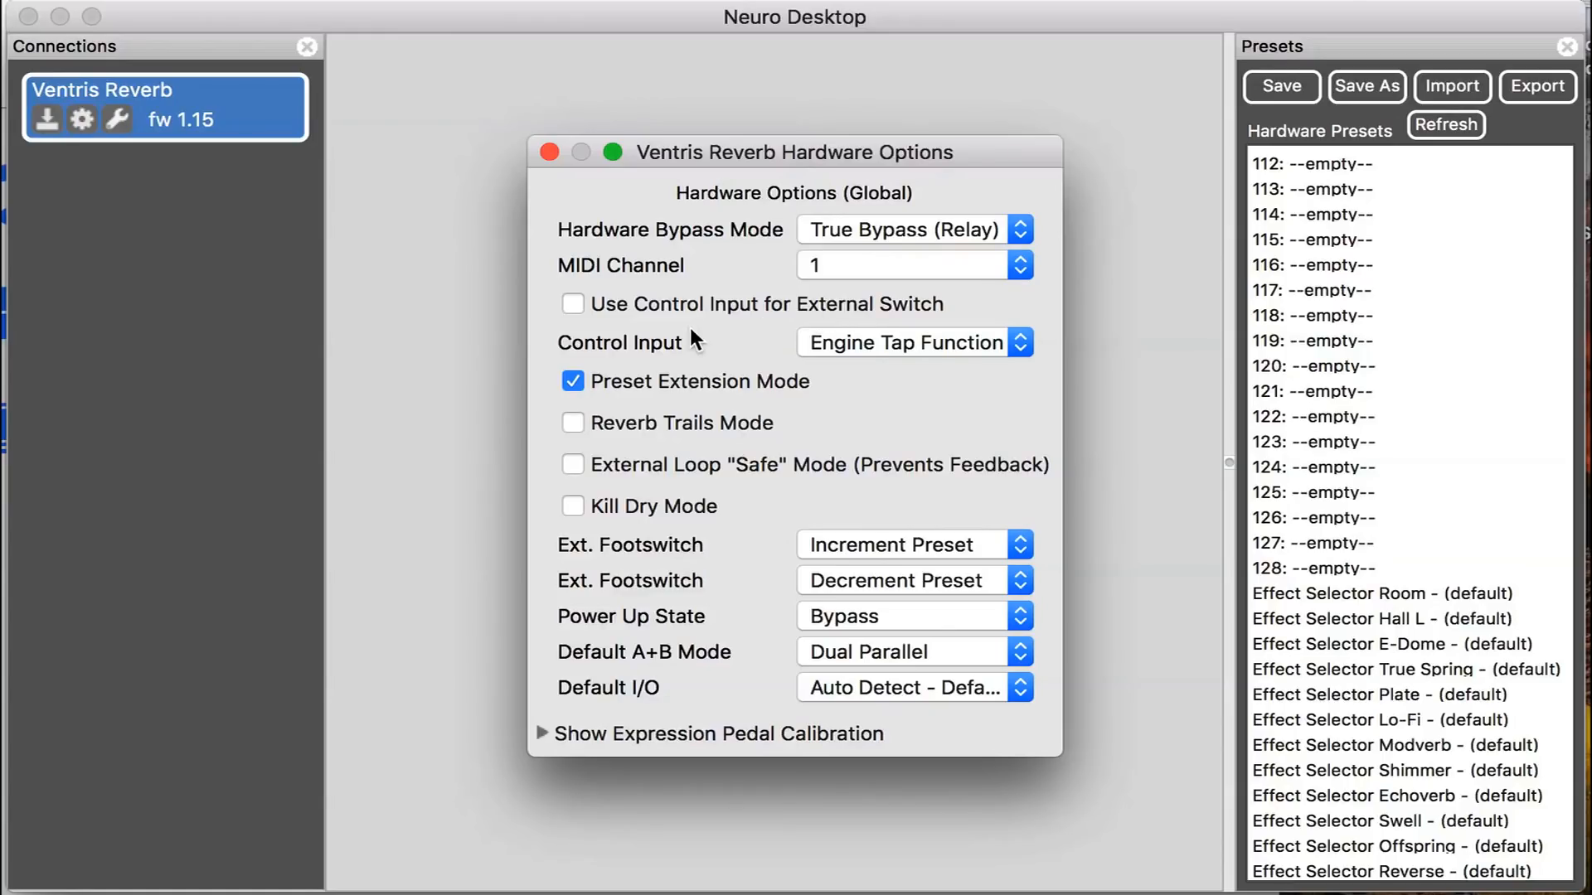
{"action": "left_click", "coordinate": [1021, 345]}
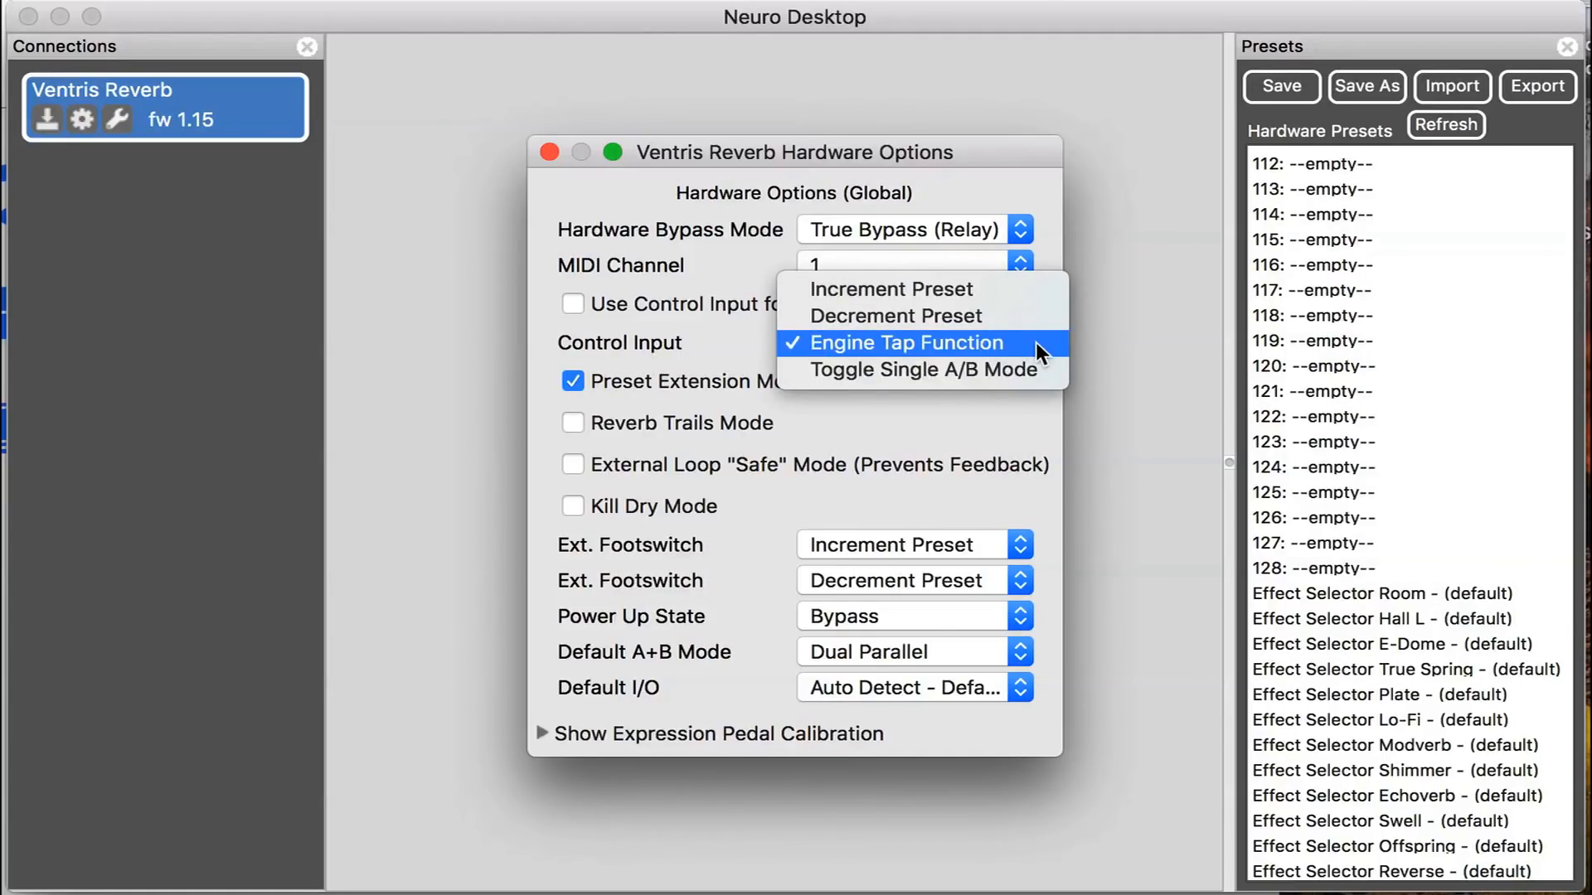
{"action": "left_click", "coordinate": [978, 350]}
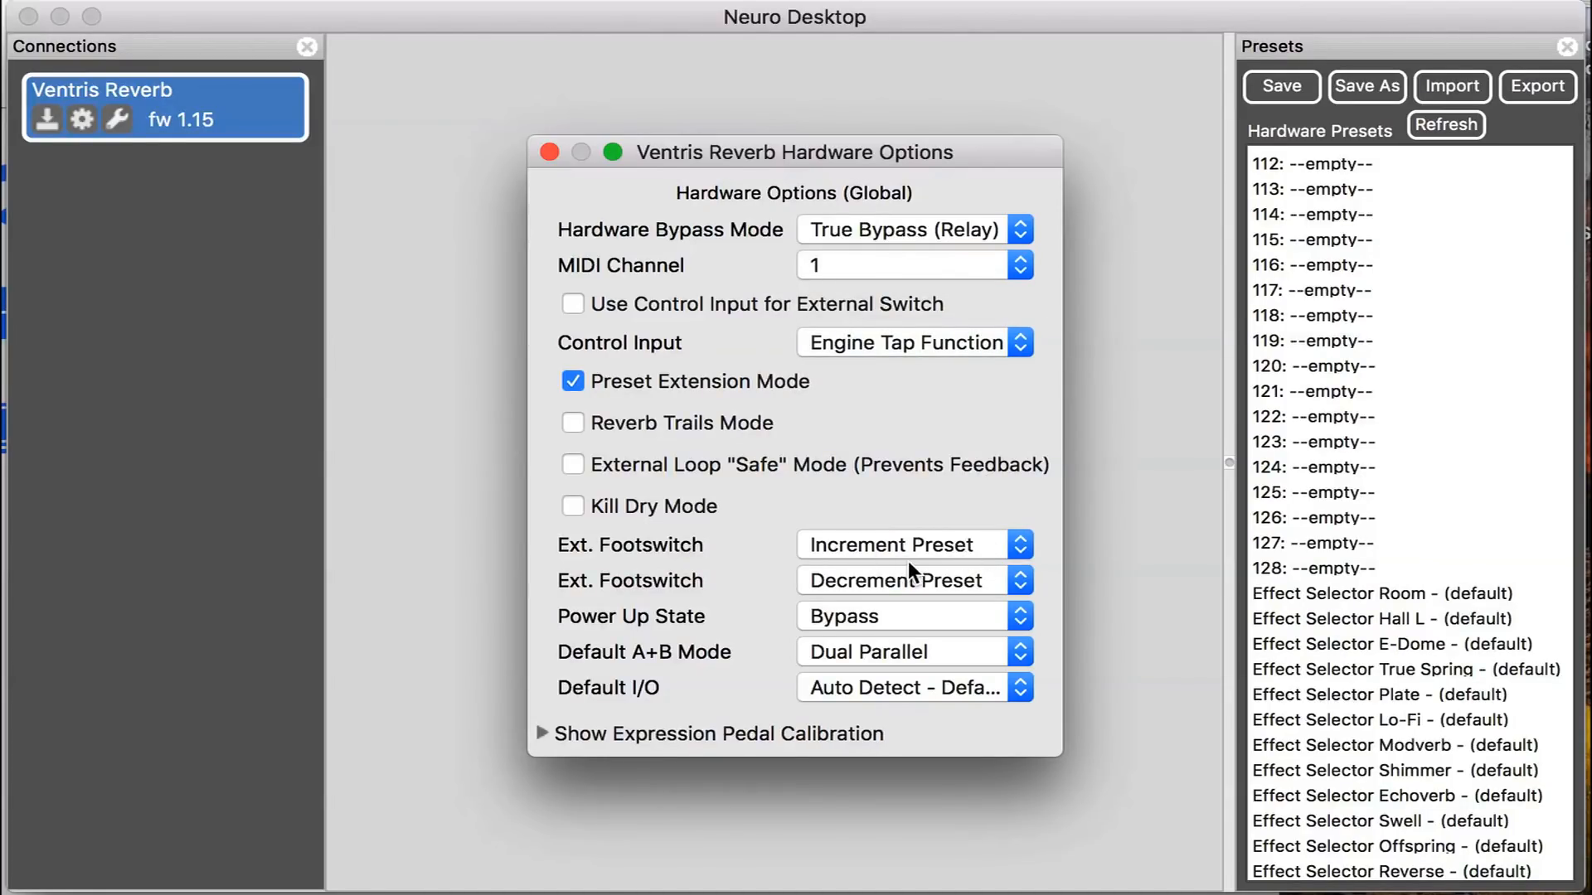
- Review the functions available for both external footswitches, keeping Increment Preset and Decrement Preset
{"action": "left_click", "coordinate": [1016, 550]}
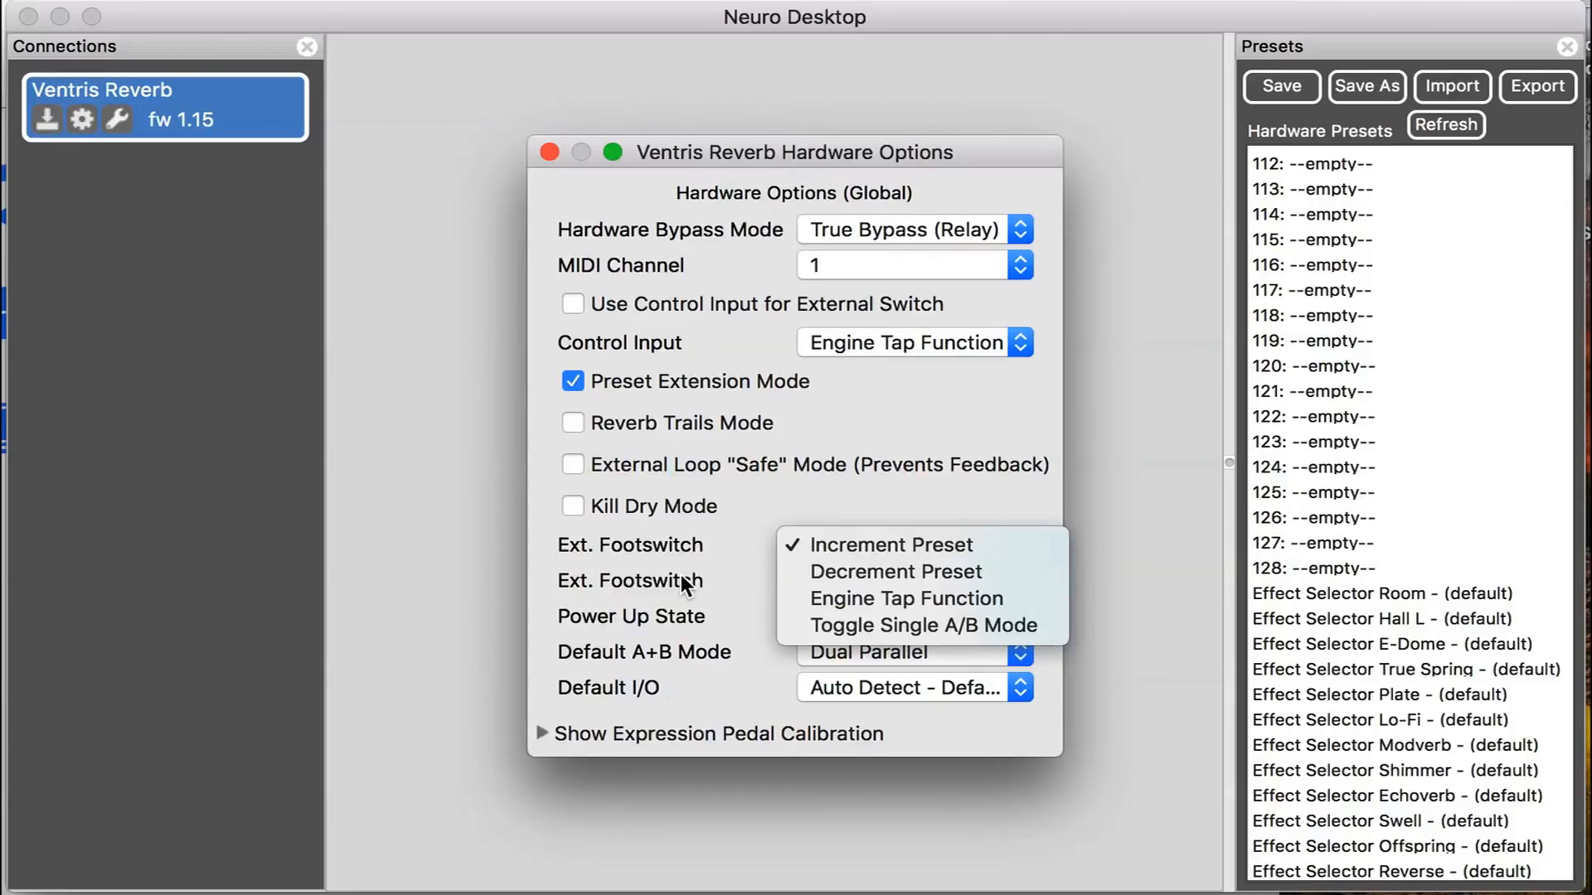
{"action": "left_click", "coordinate": [682, 583]}
{"action": "left_click", "coordinate": [1019, 580]}
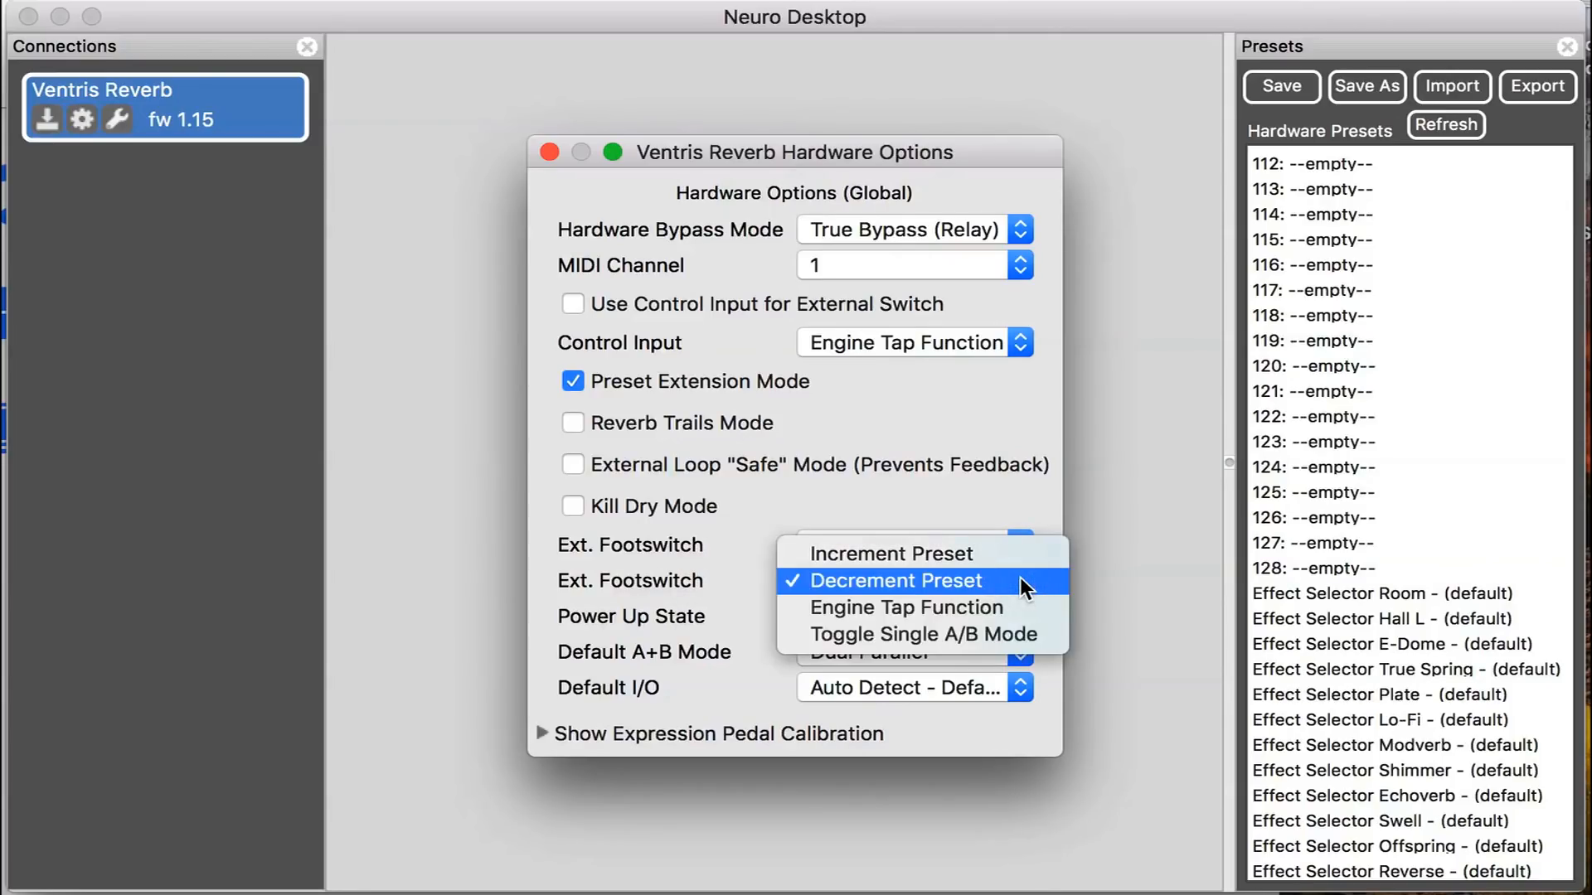
{"action": "left_click", "coordinate": [977, 581]}
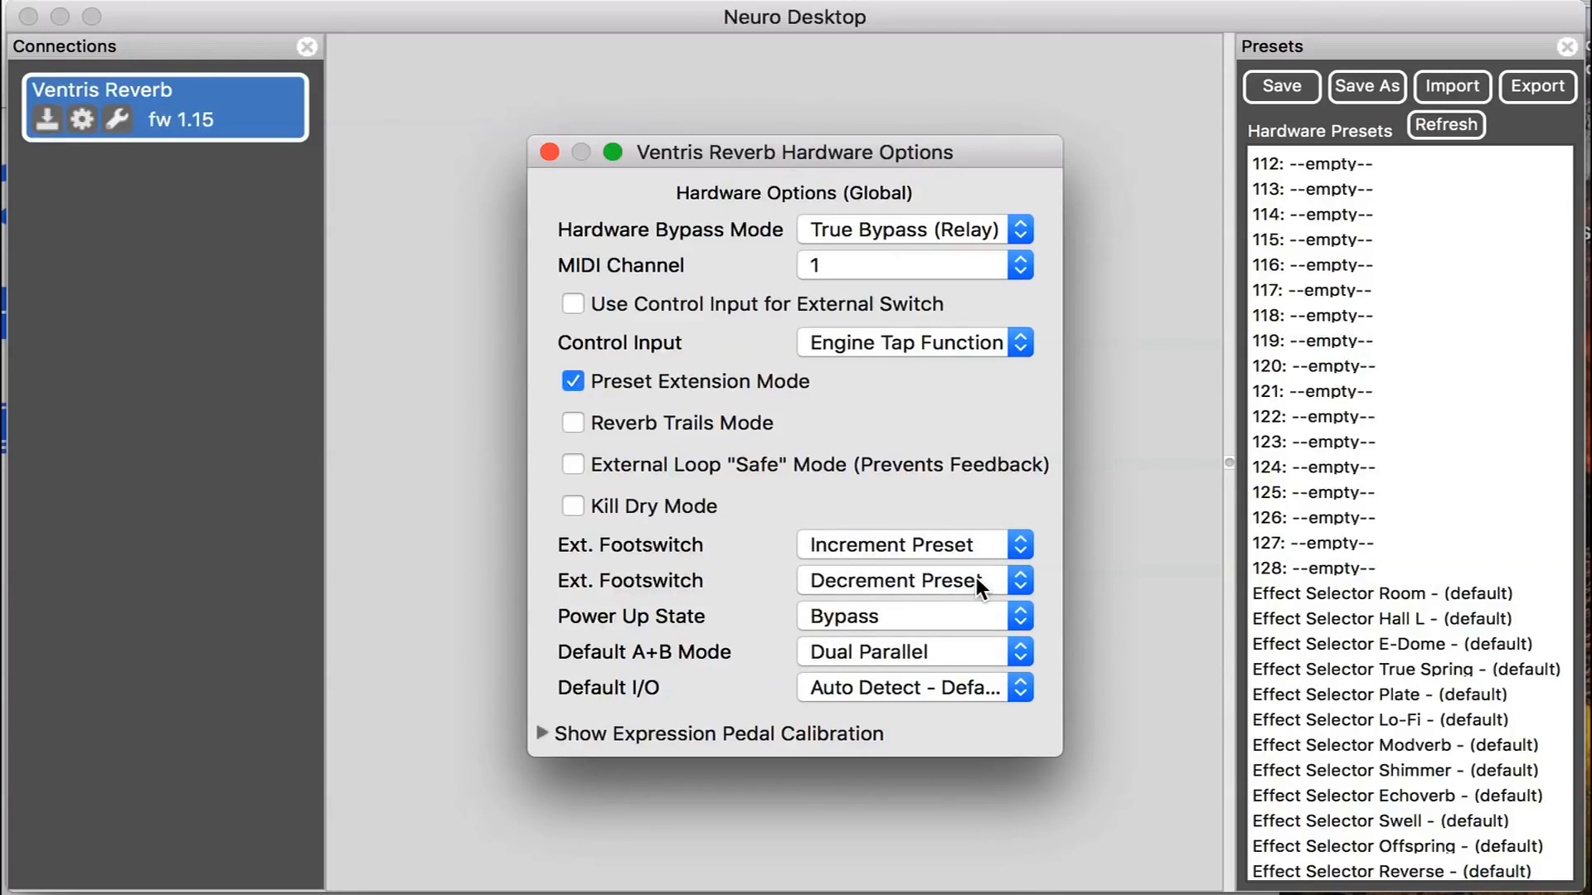
- Try Engine Tap Function on the first external footswitch and set it back to Increment Preset
{"action": "left_click", "coordinate": [1021, 549]}
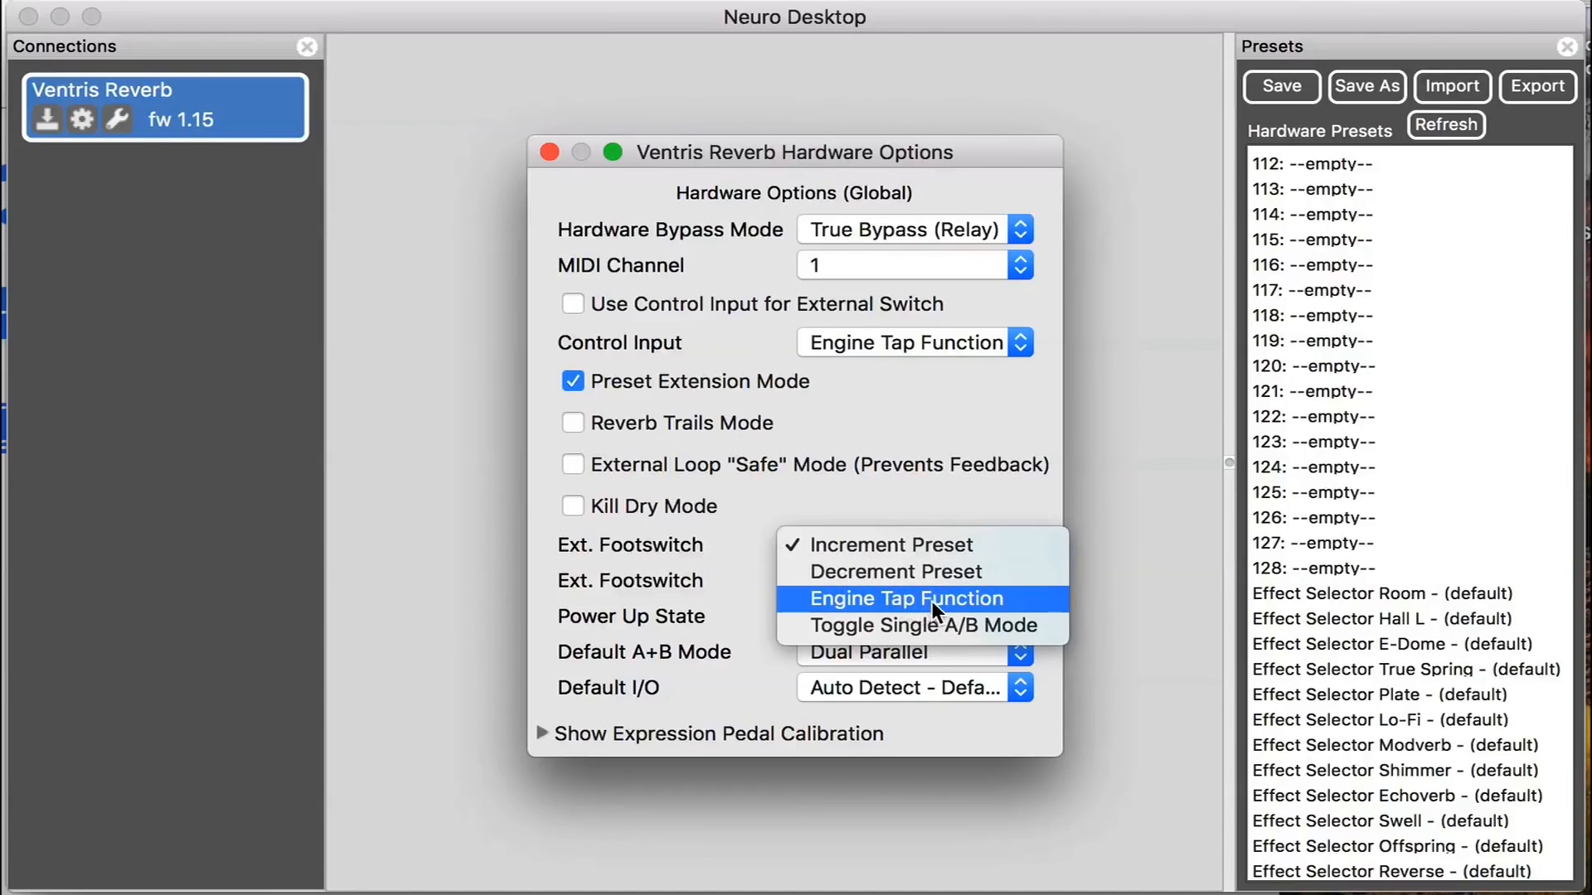
{"action": "left_click", "coordinate": [1001, 600]}
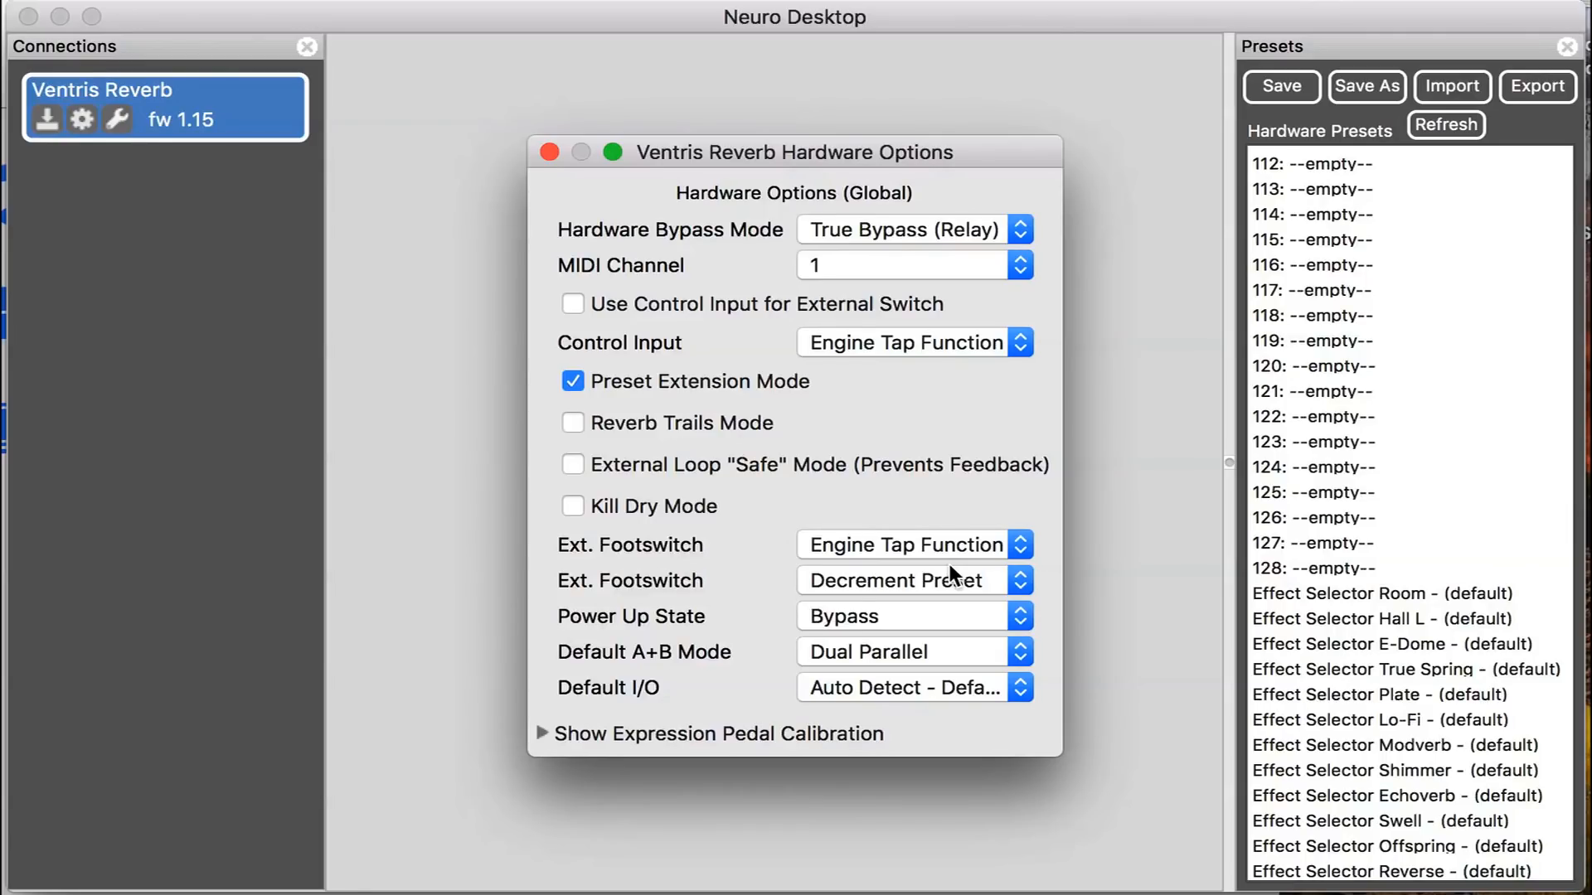
{"action": "left_click", "coordinate": [1023, 552]}
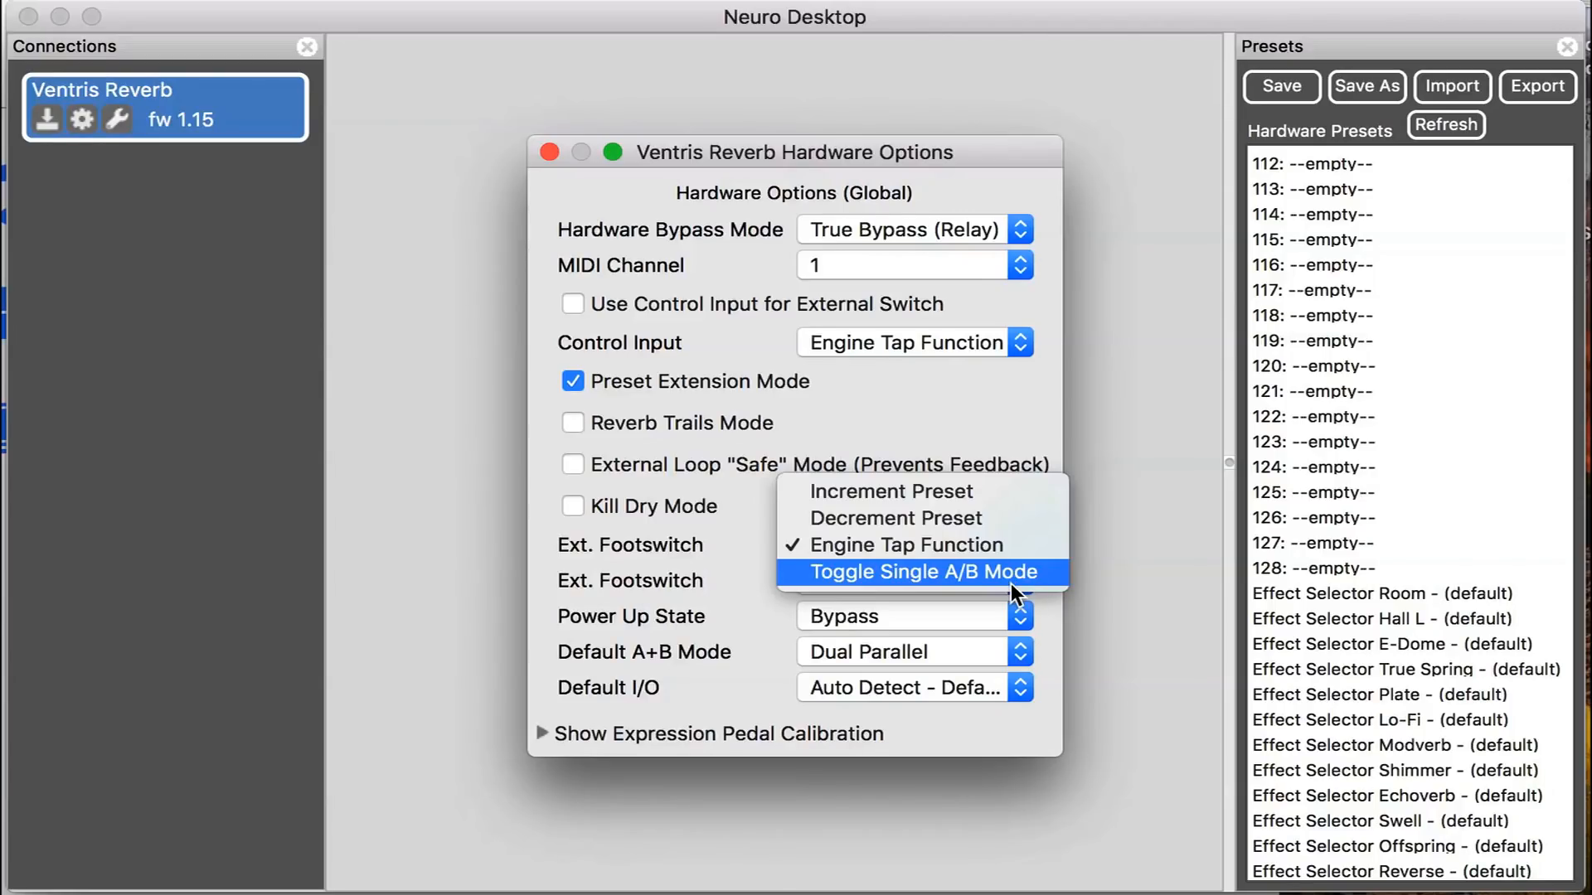
{"action": "left_click", "coordinate": [937, 495]}
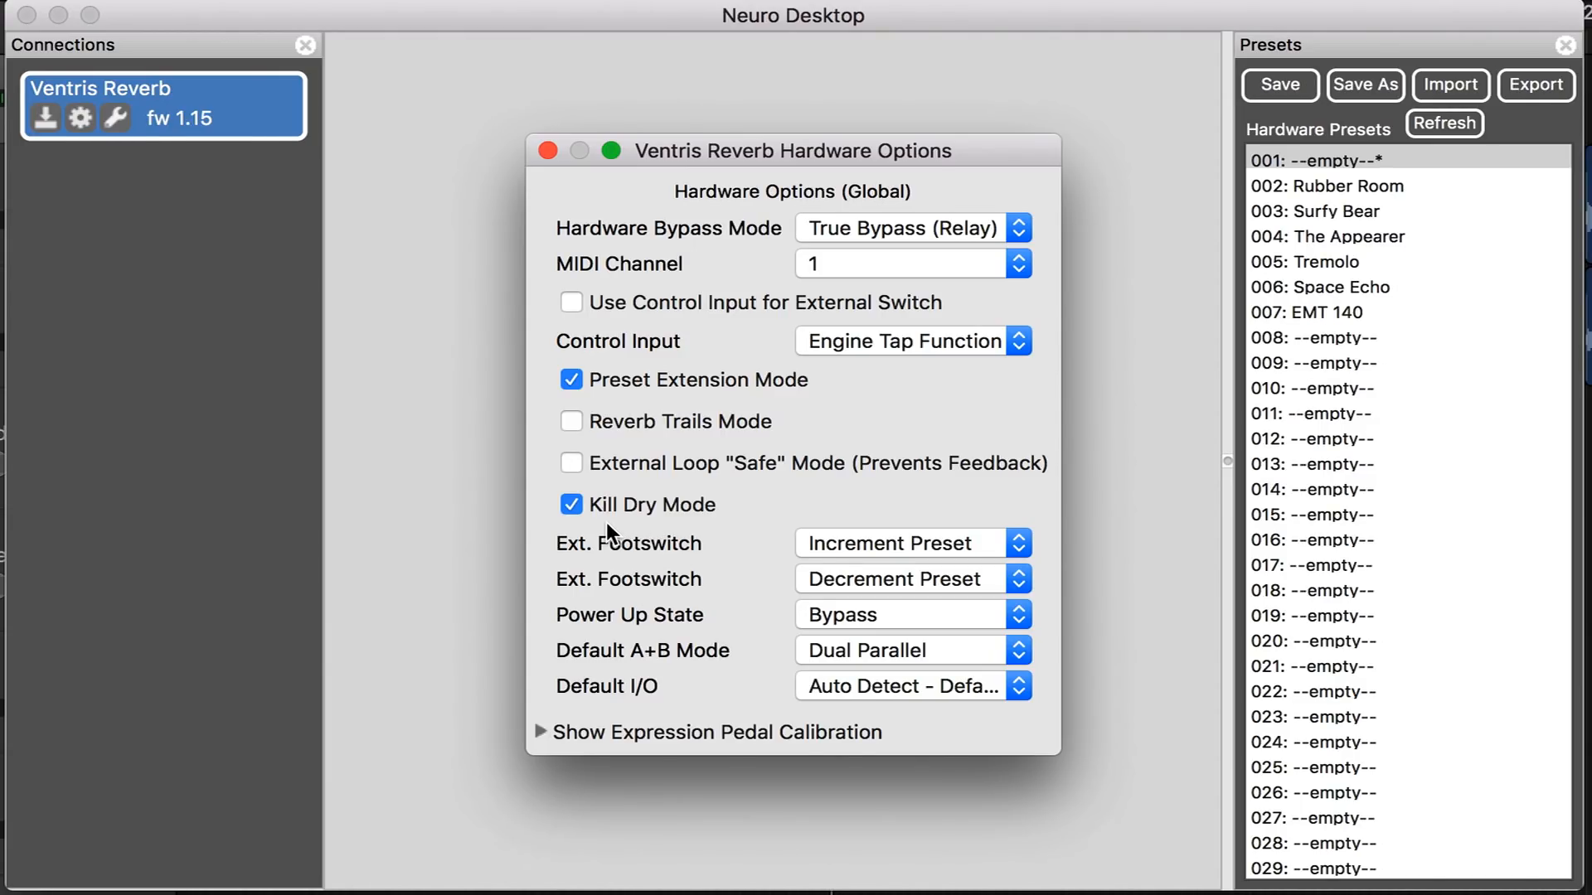
- Turn off Kill Dry Mode in the global hardware options
{"action": "left_click", "coordinate": [571, 506]}
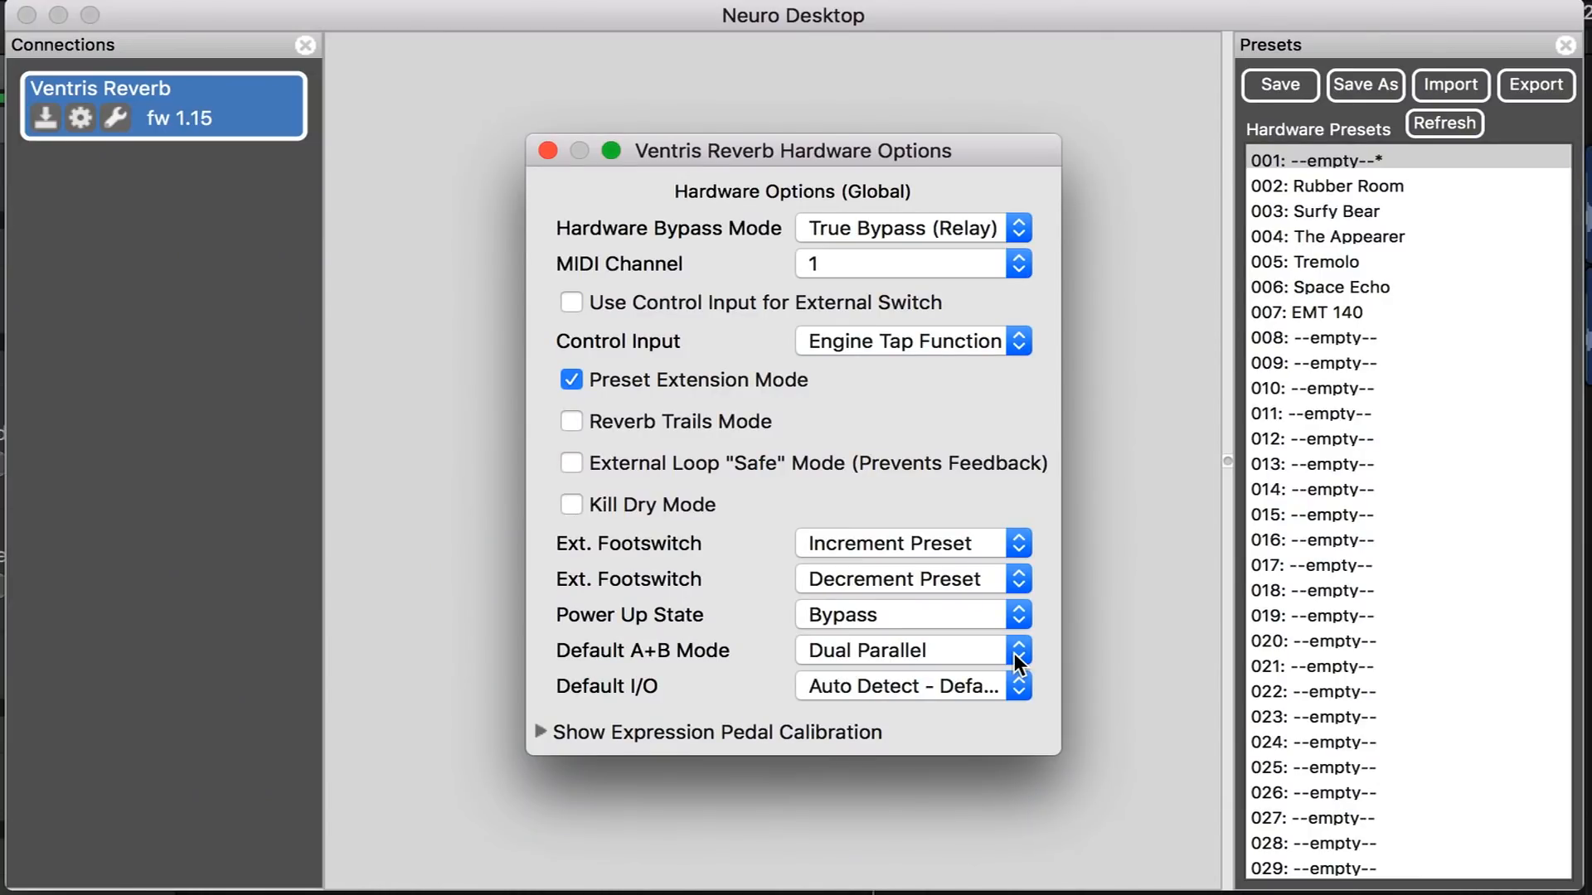
- Try Dual Cascade as the default A+B mode, restore Dual Parallel, and close the hardware options
{"action": "left_click", "coordinate": [1015, 655]}
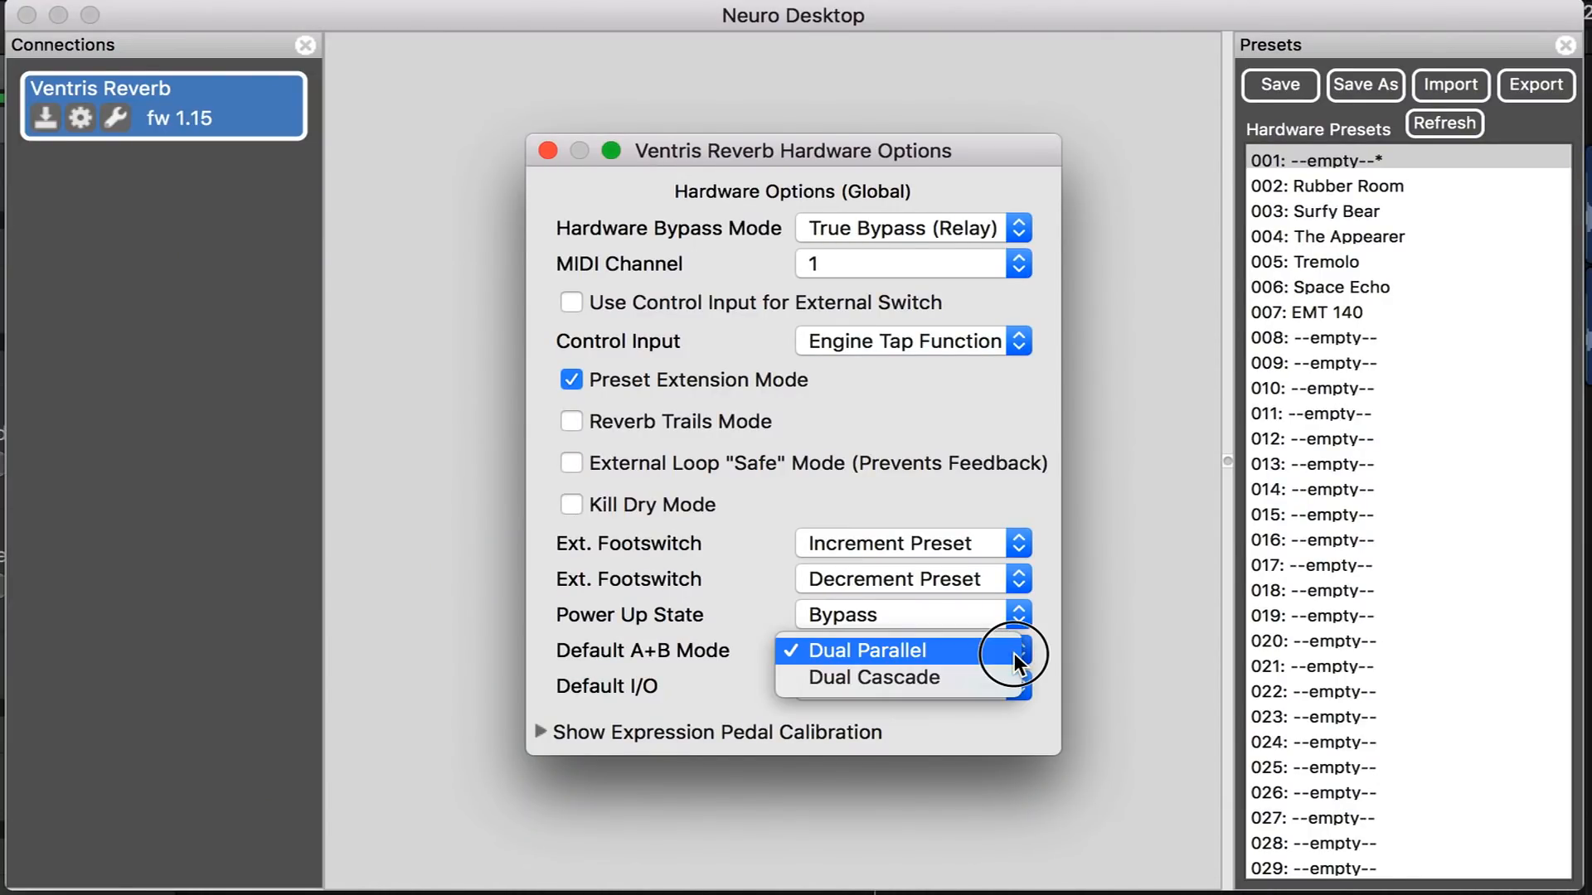
{"action": "left_click", "coordinate": [927, 679]}
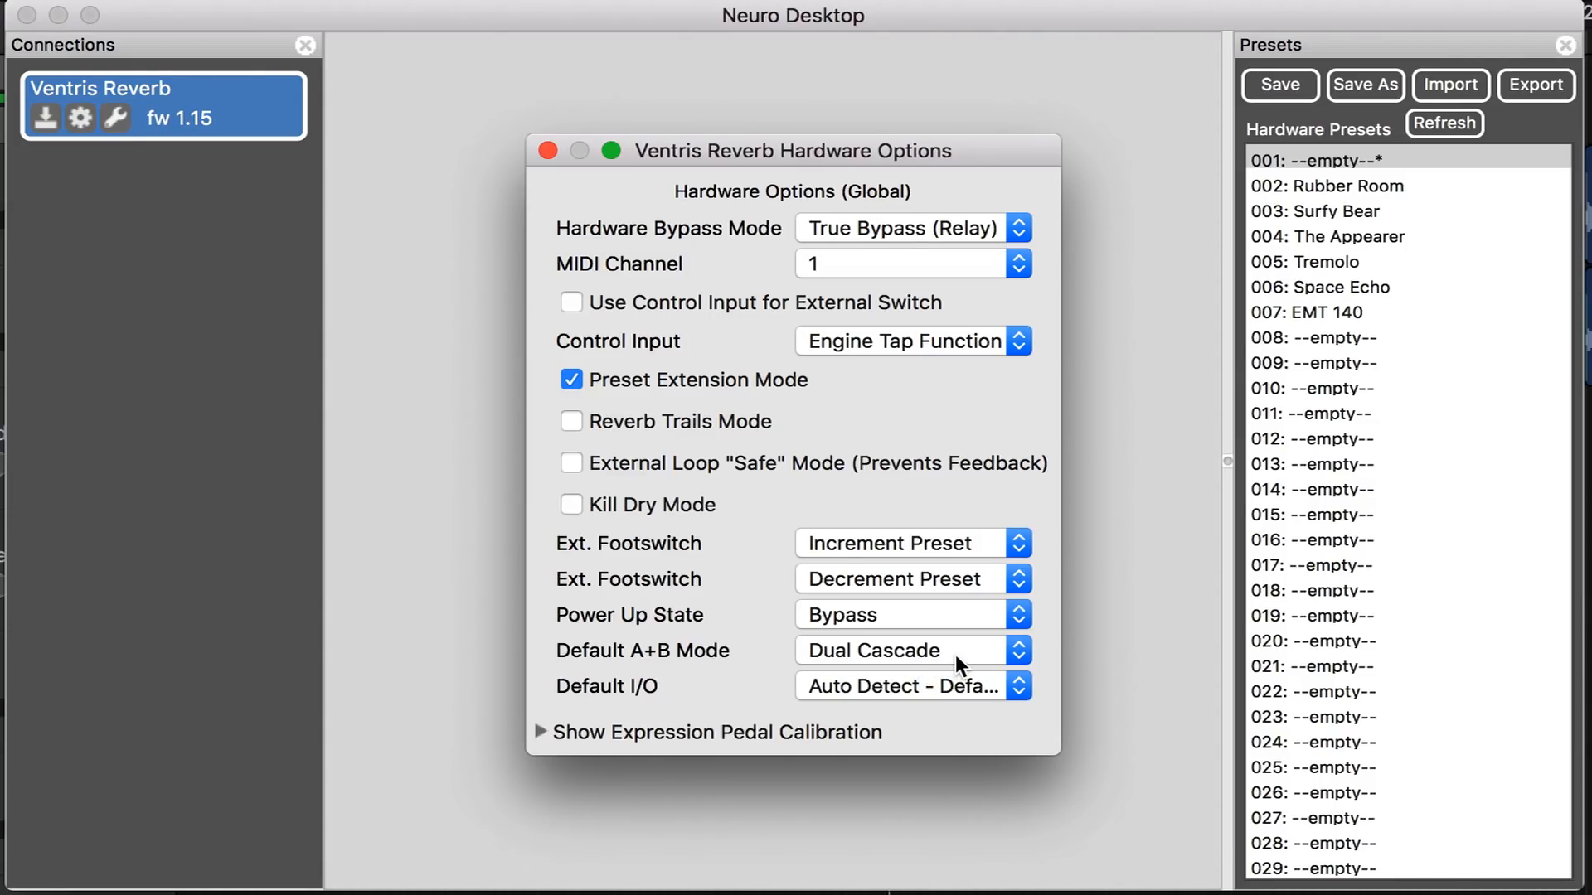
{"action": "left_click", "coordinate": [1018, 653]}
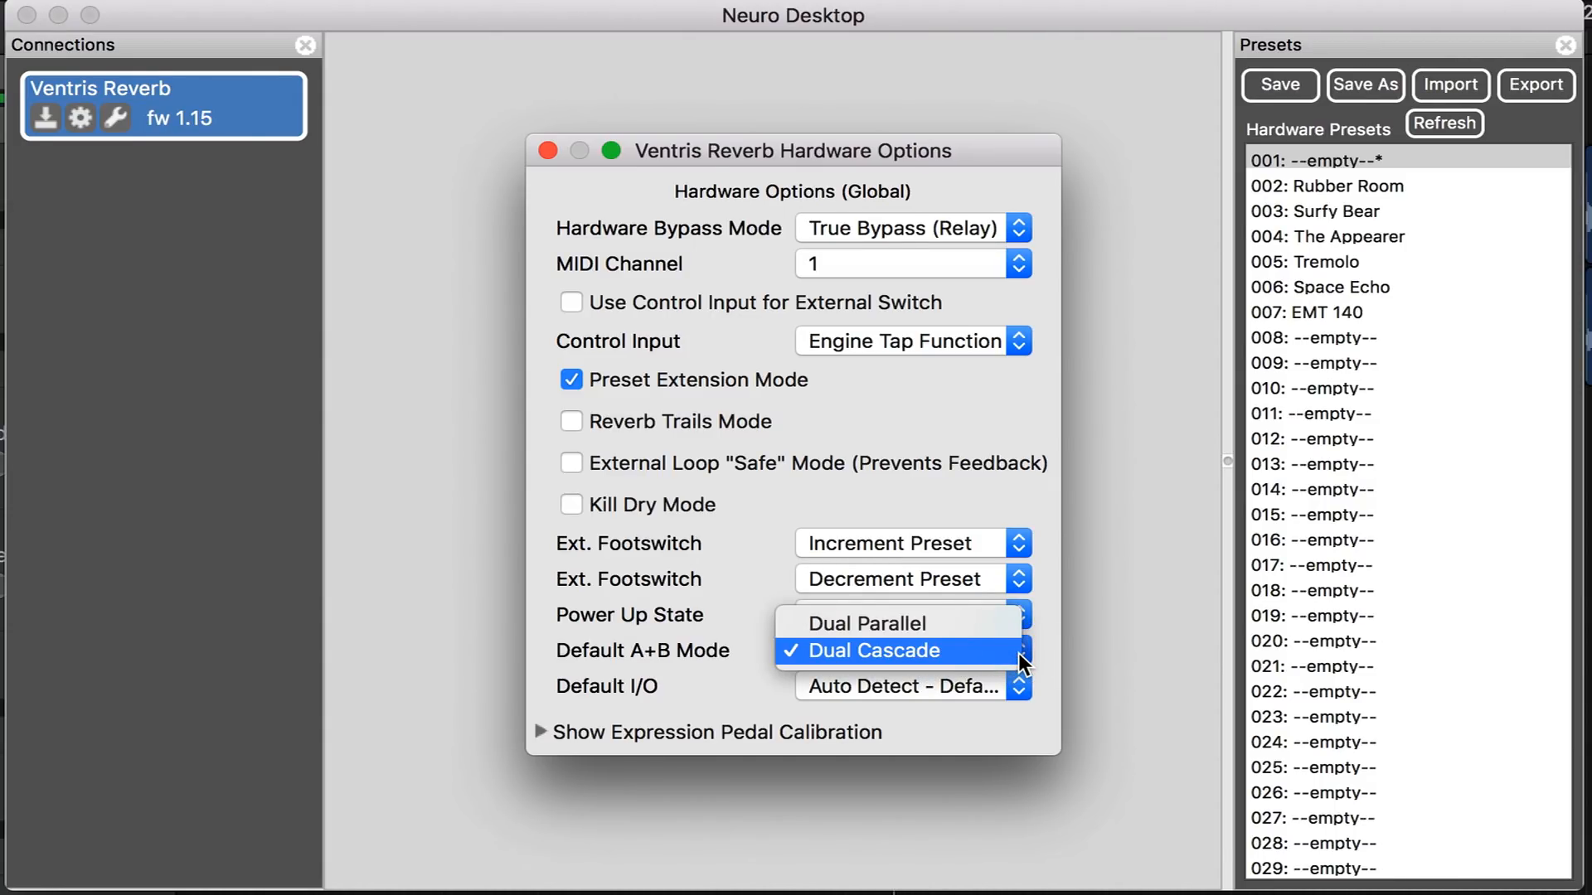
{"action": "left_click", "coordinate": [920, 632]}
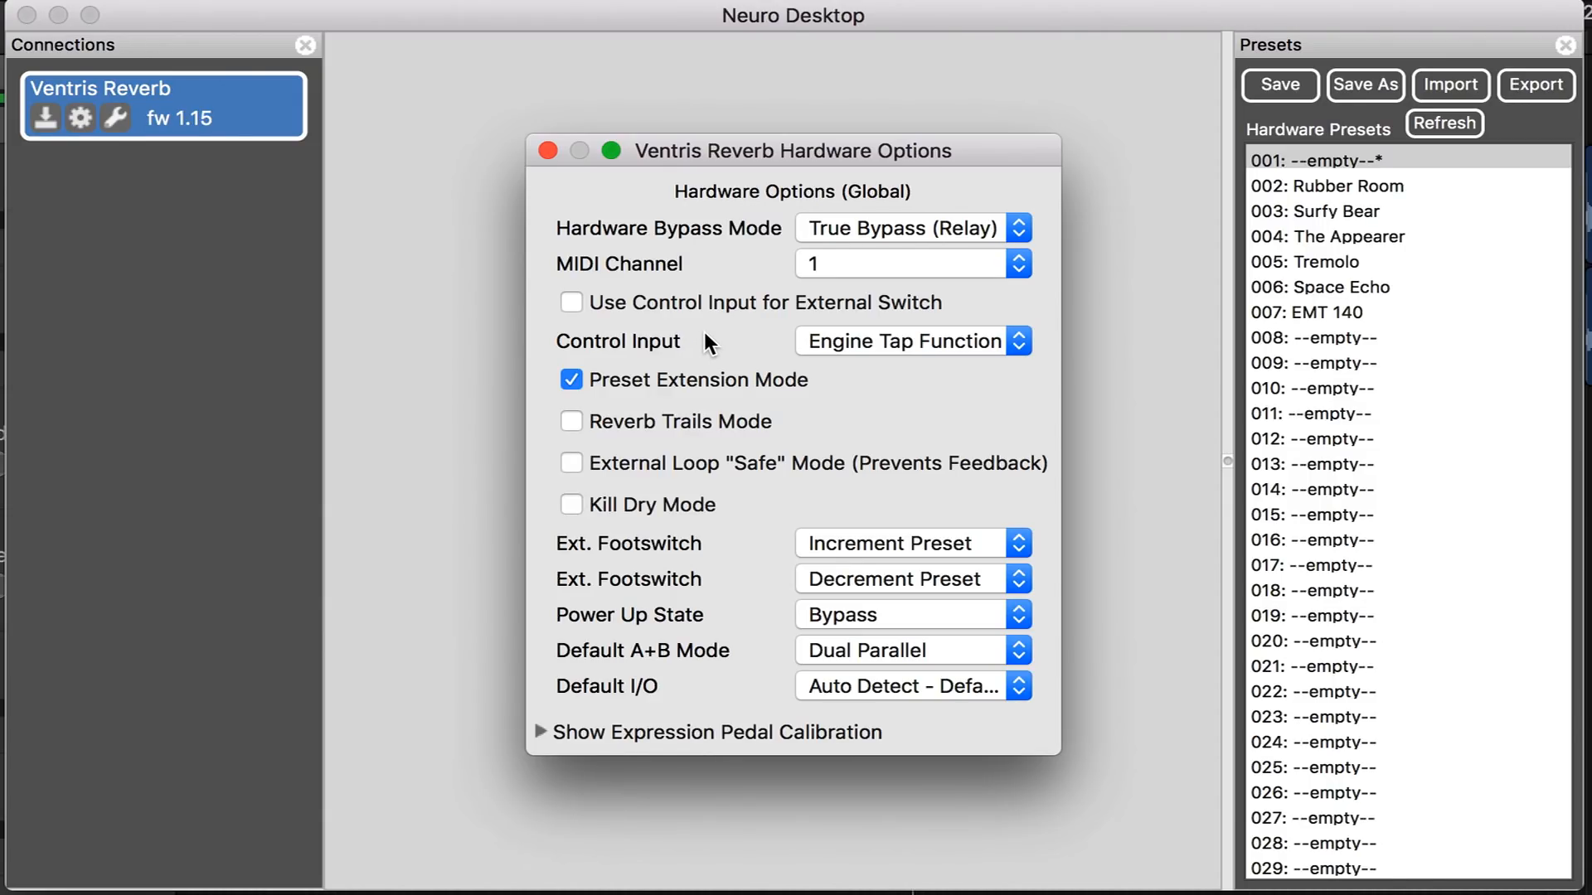
{"action": "left_click", "coordinate": [546, 151]}
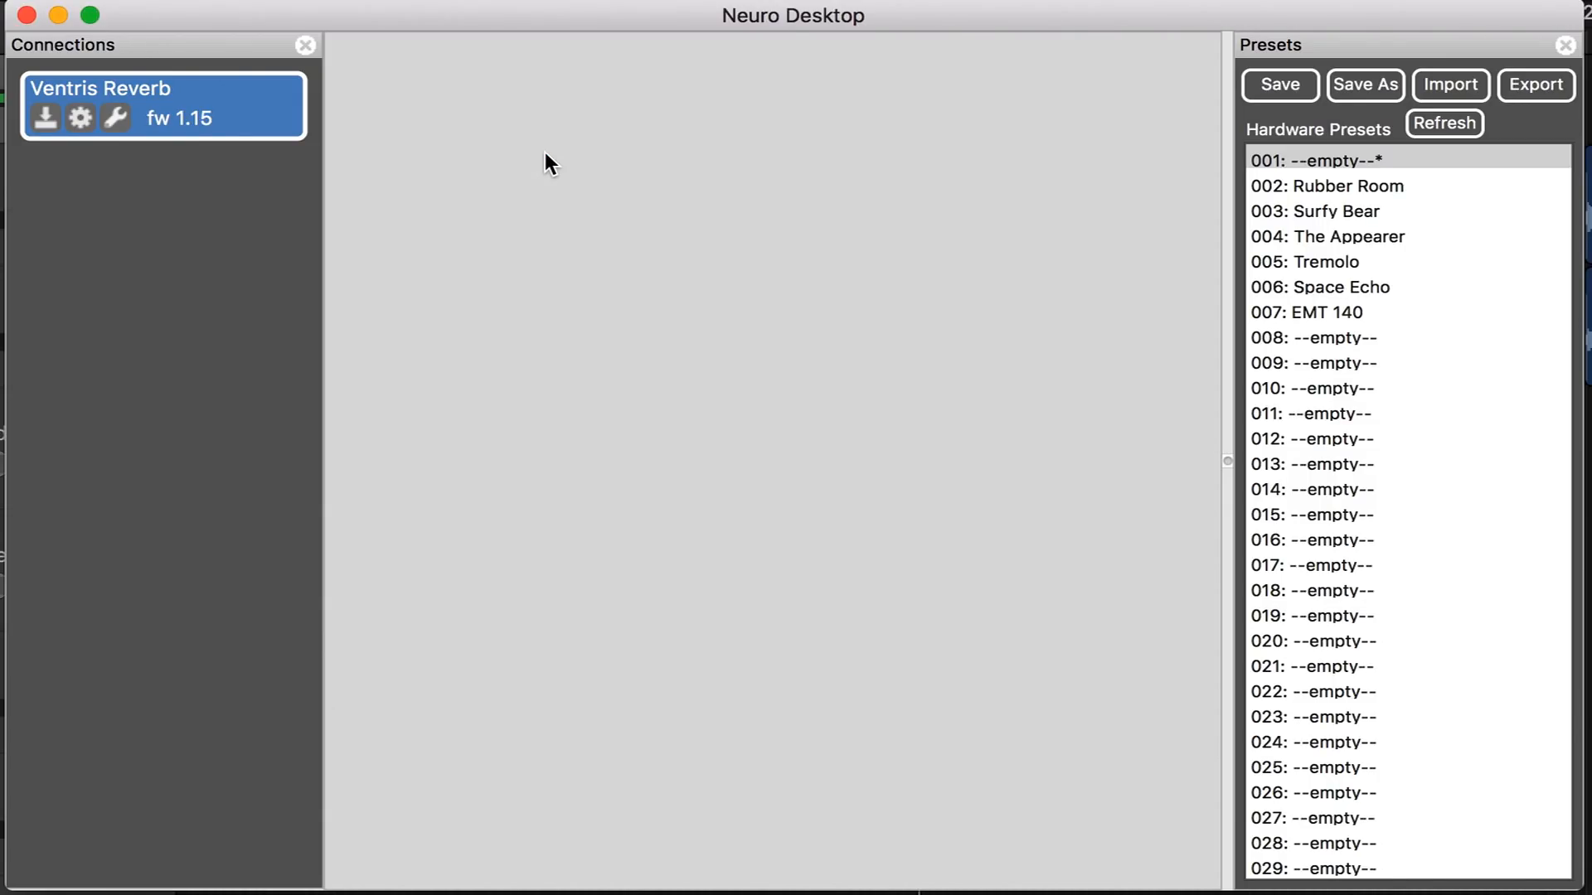
- Open the Ventris Reverb editor and look over its engine A, engine B, dual mode, spillover and external control sections
{"action": "left_click", "coordinate": [117, 116]}
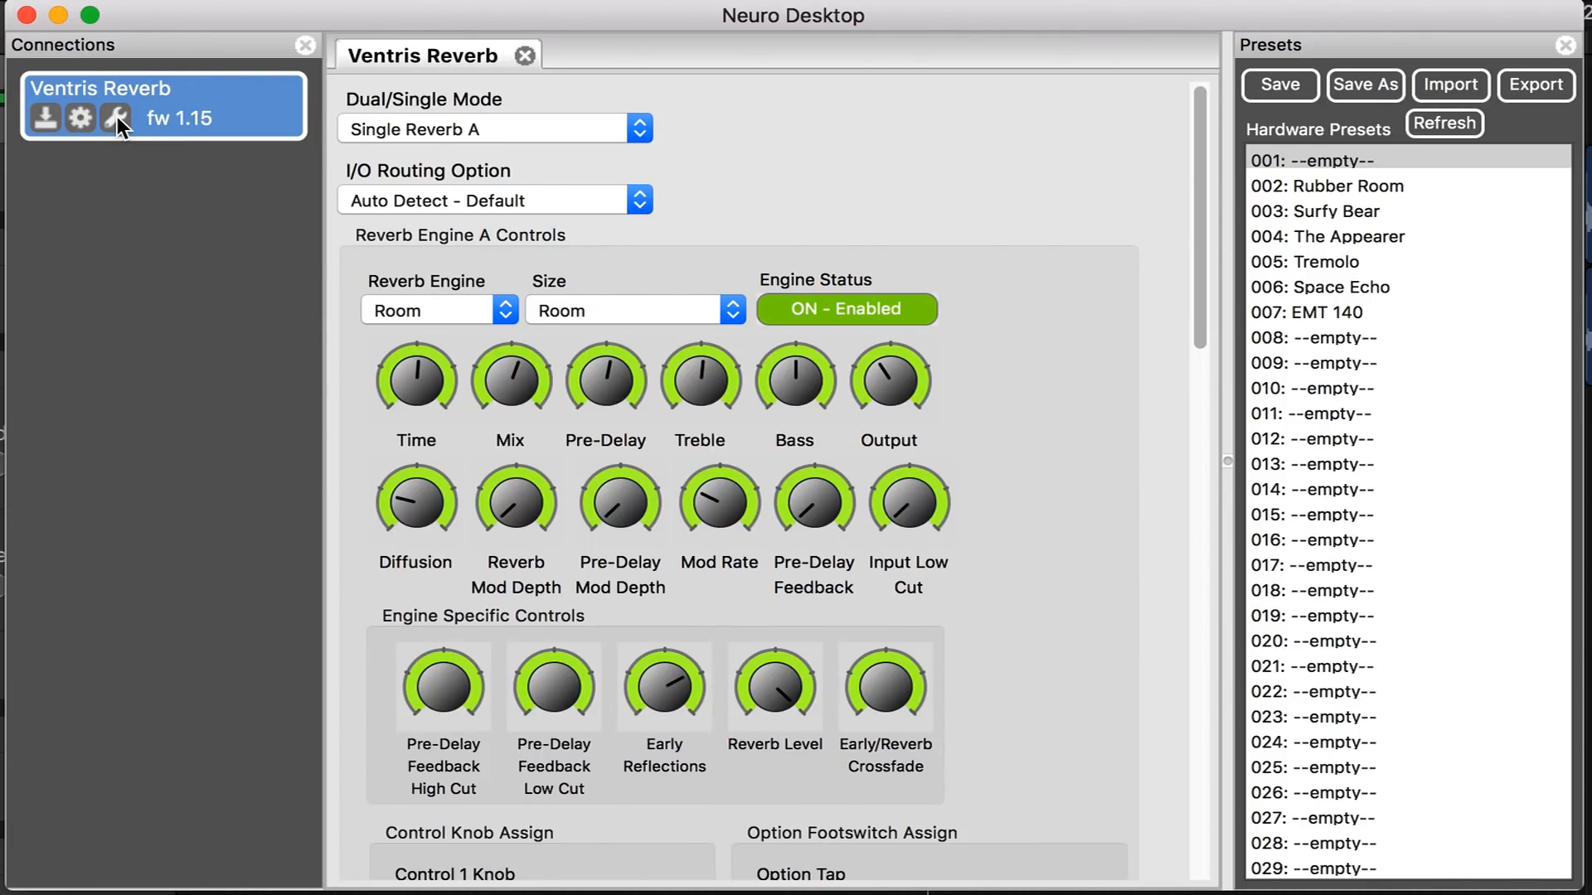
{"action": "scroll", "coordinate": [1102, 305], "scroll_direction": "down", "scroll_amount": 10}
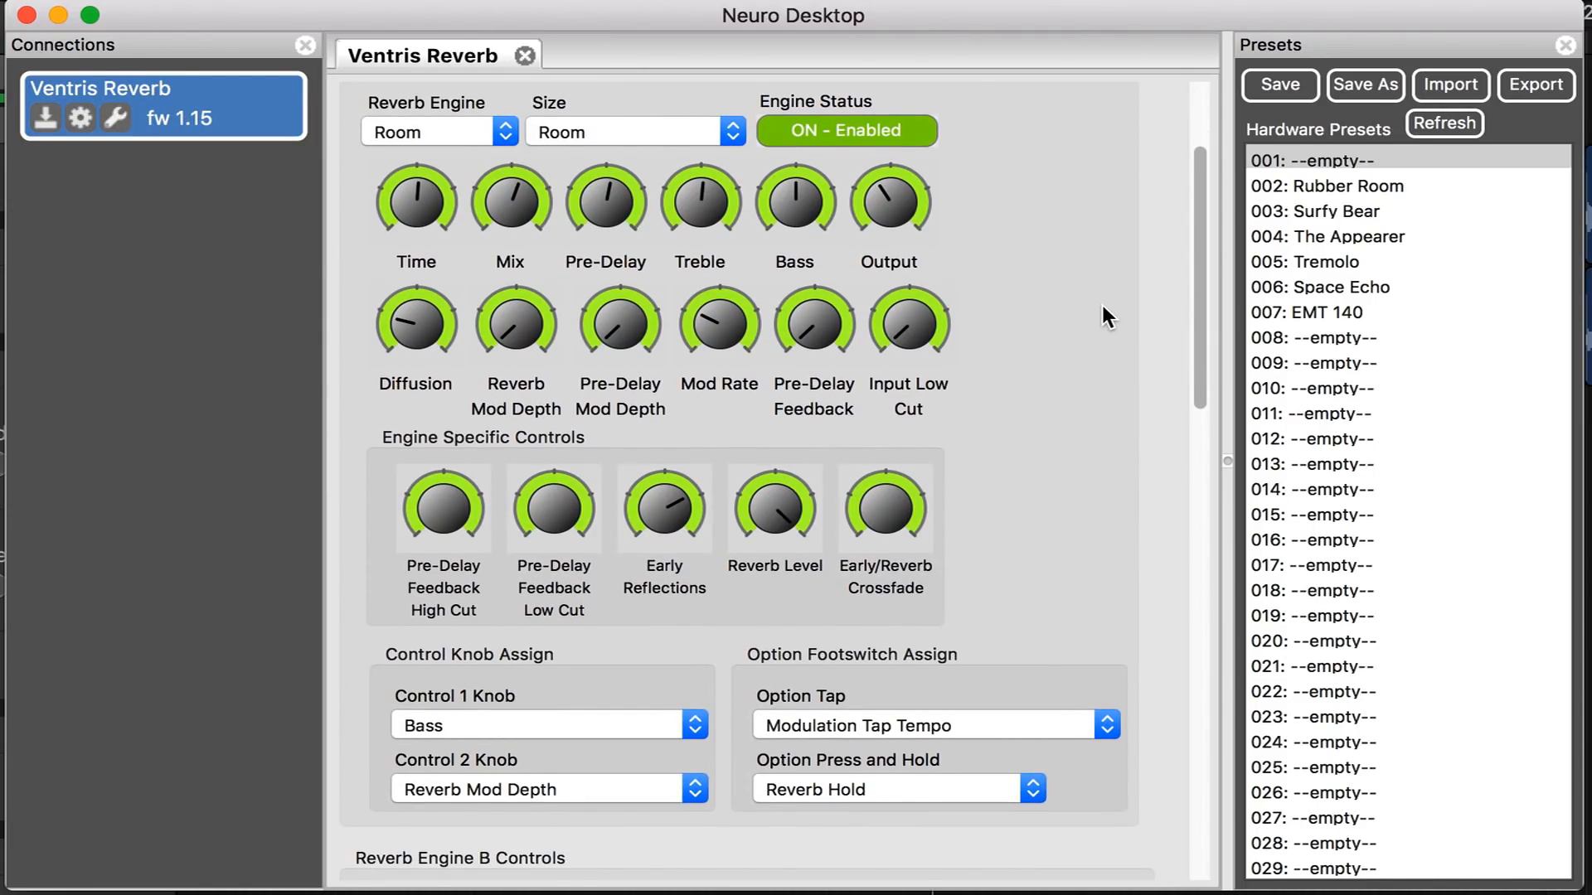
{"action": "scroll", "coordinate": [1102, 307], "scroll_direction": "down", "scroll_amount": 9}
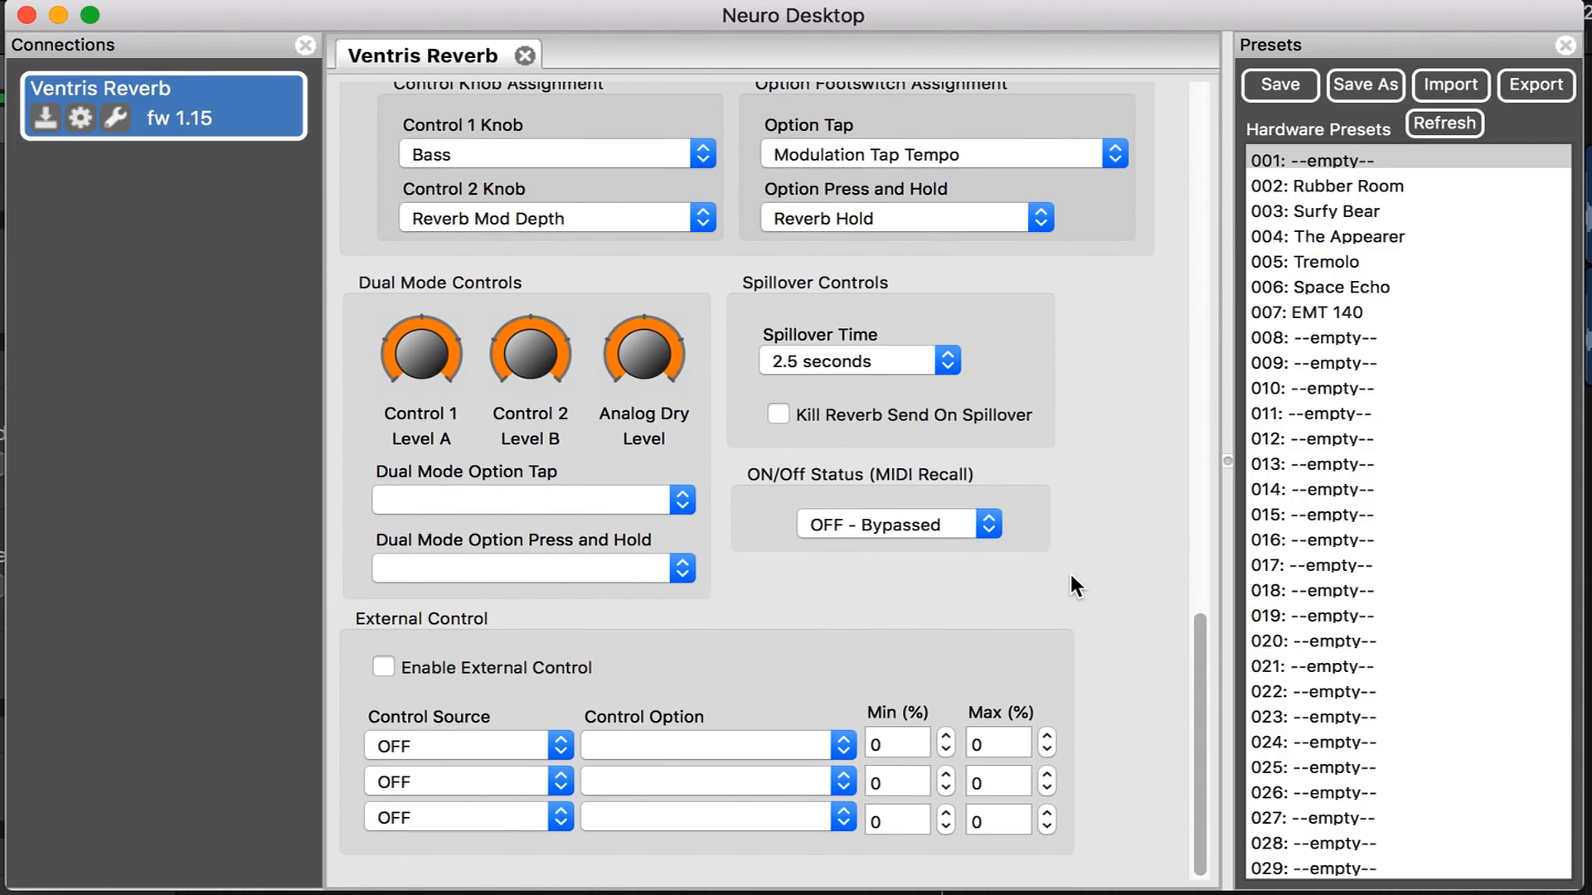
{"action": "scroll", "coordinate": [1071, 577], "scroll_direction": "up", "scroll_amount": 4}
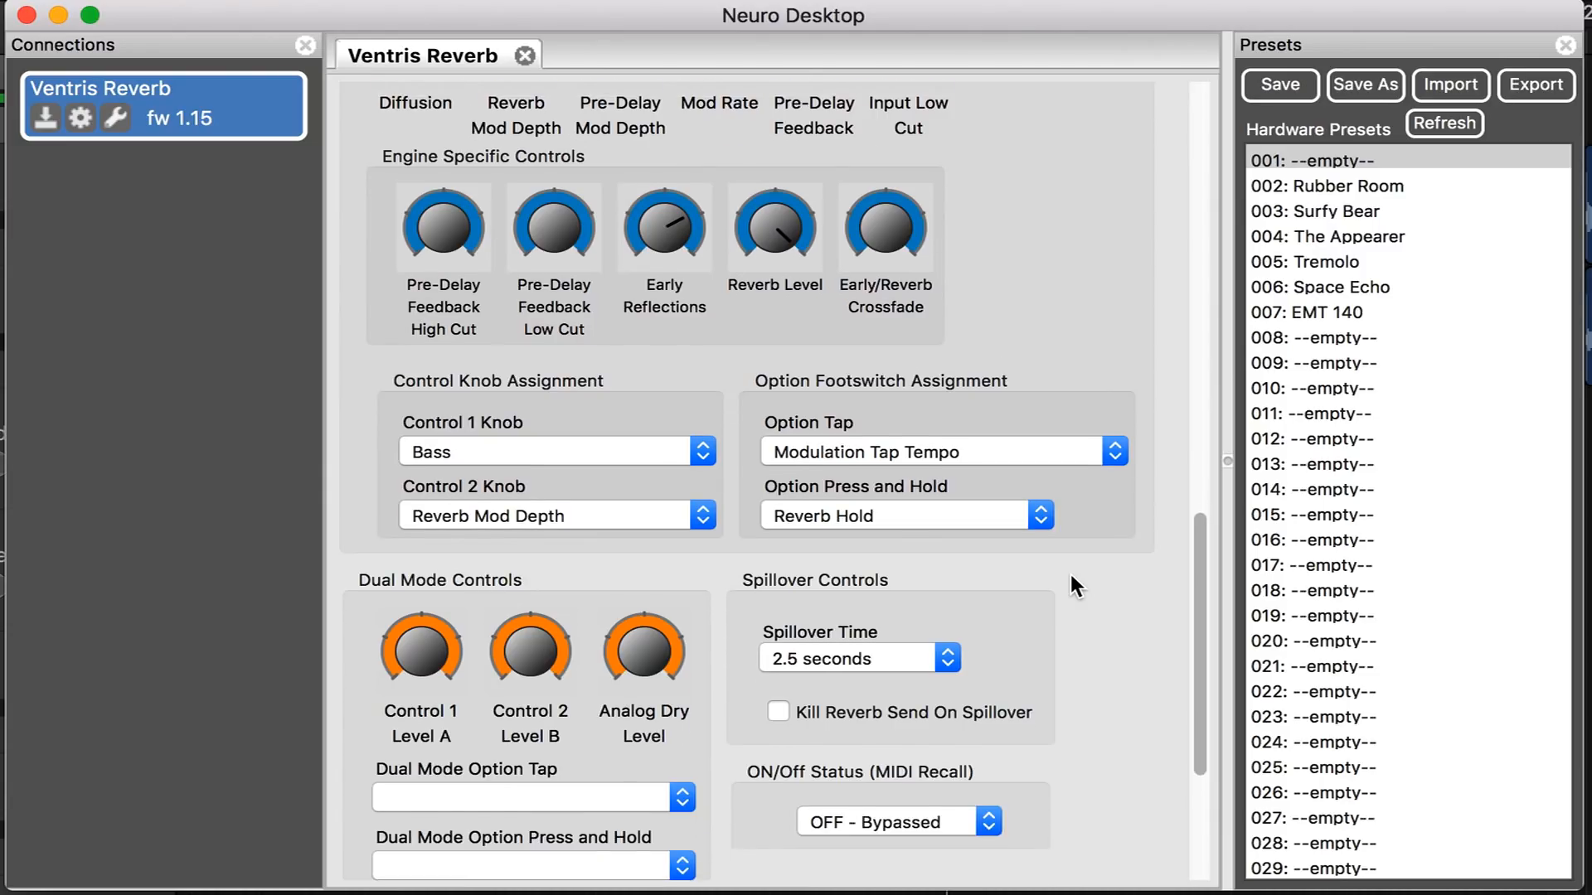
{"action": "scroll", "coordinate": [1072, 577], "scroll_direction": "up", "scroll_amount": 4}
{"action": "scroll", "coordinate": [1071, 577], "scroll_direction": "down", "scroll_amount": 8}
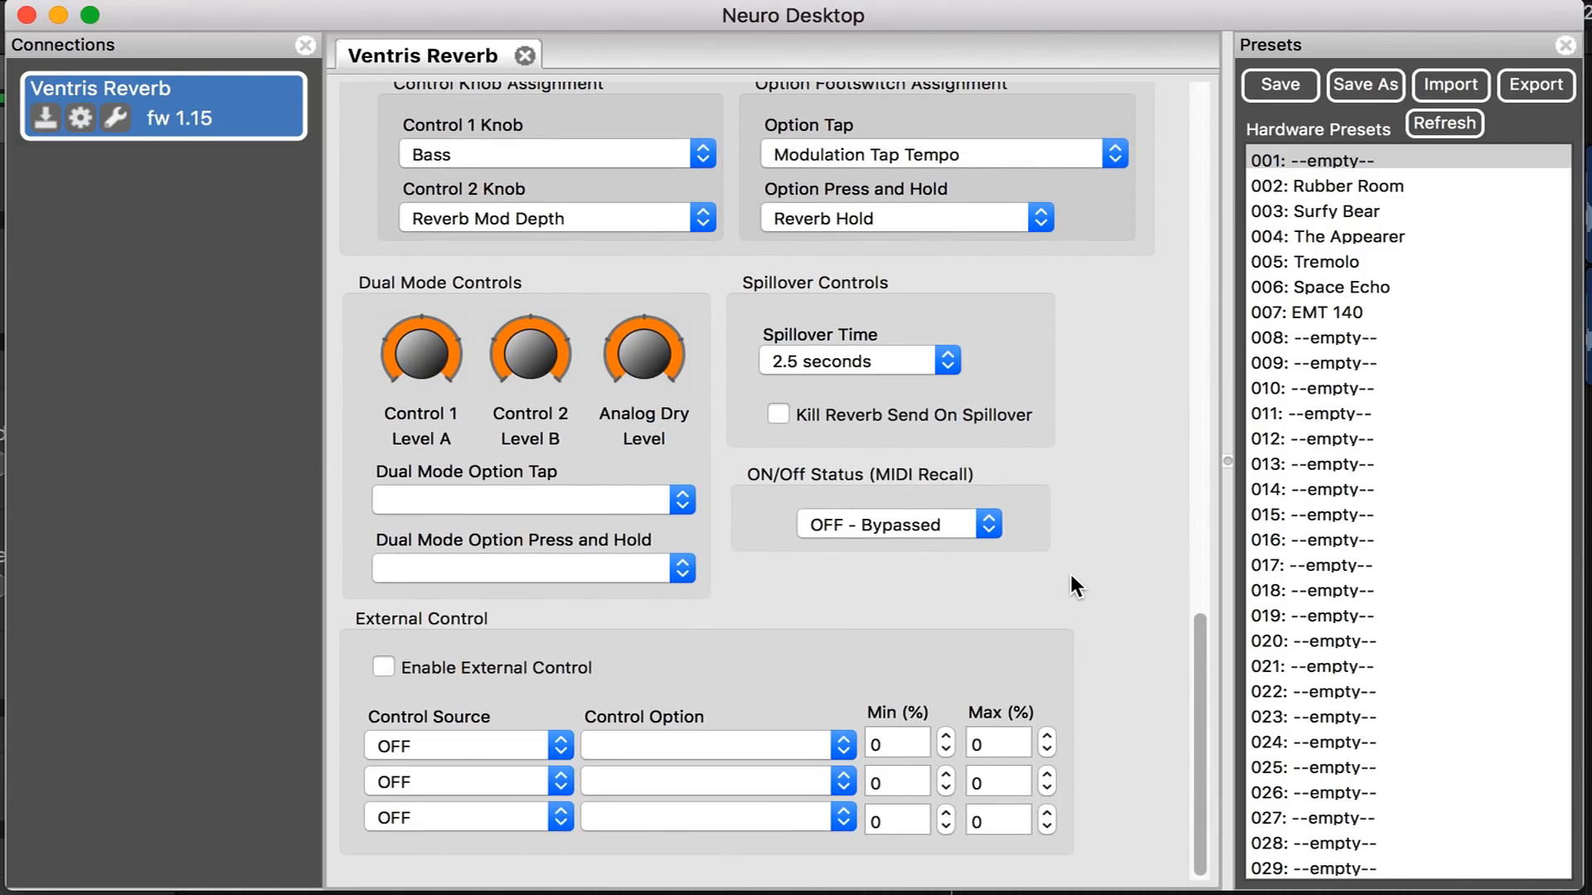
{"action": "scroll", "coordinate": [1071, 577], "scroll_direction": "up", "scroll_amount": 15}
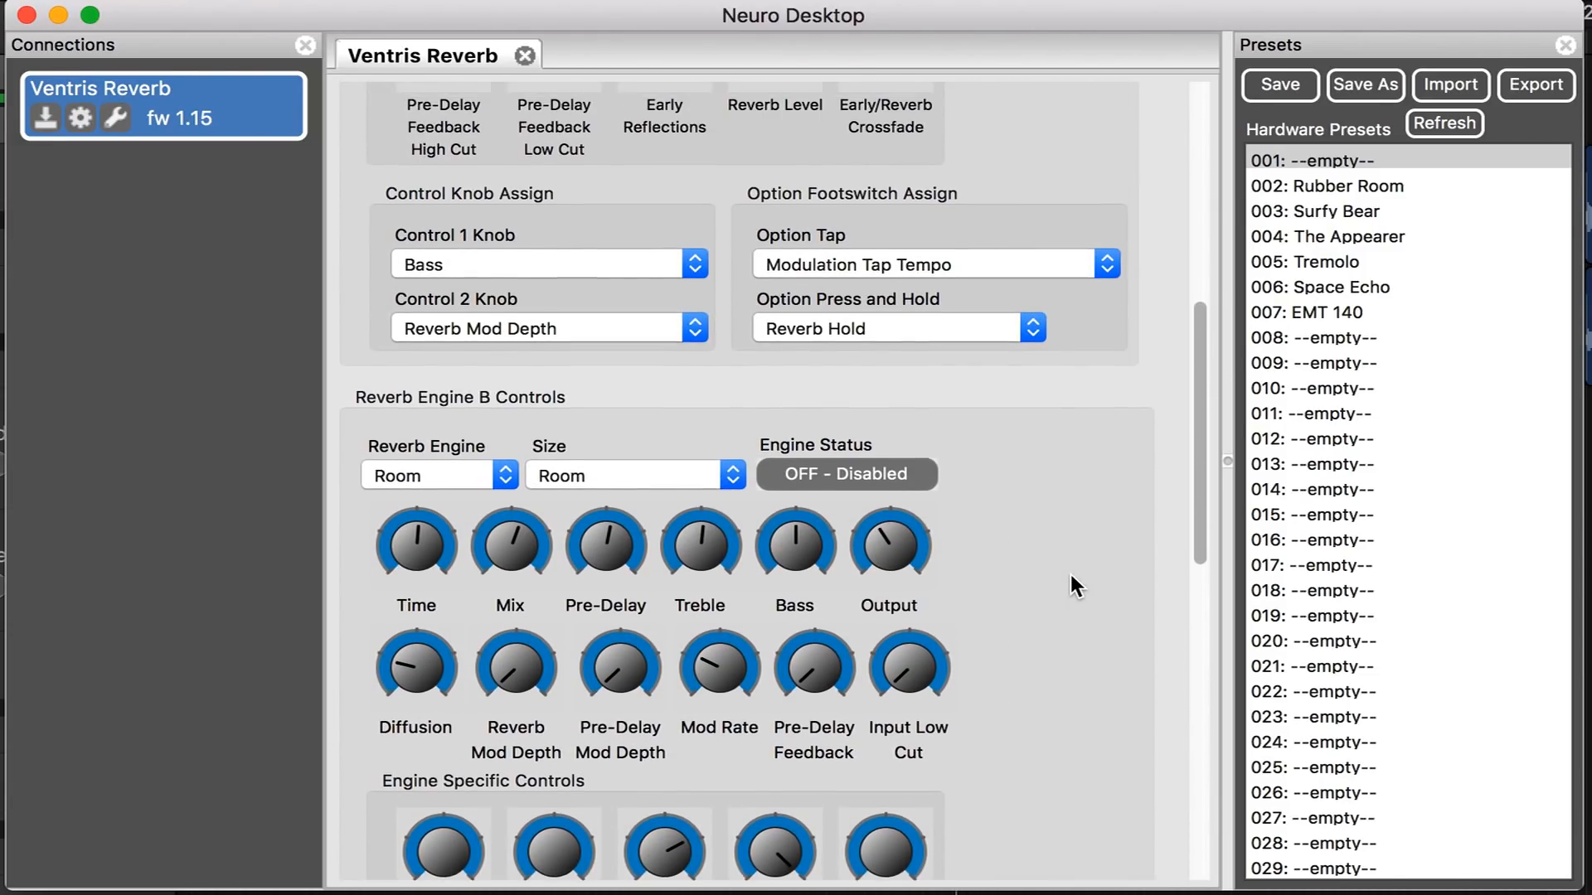
{"action": "scroll", "coordinate": [1071, 574], "scroll_direction": "up", "scroll_amount": 5}
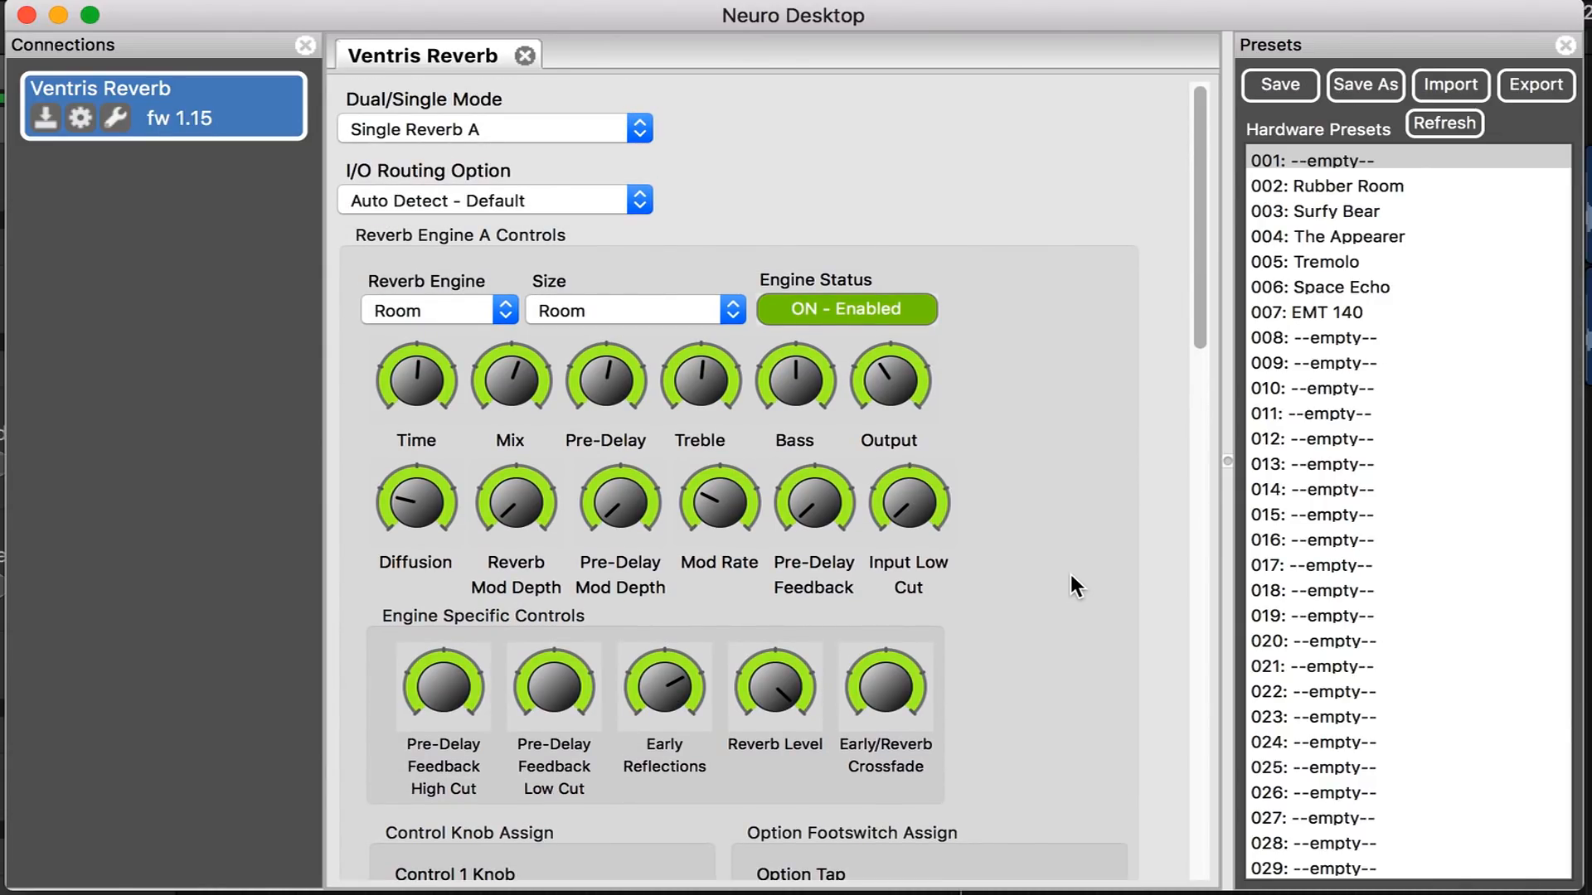
{"action": "scroll", "coordinate": [1075, 586], "scroll_direction": "up", "scroll_amount": 1}
- Review the Dual/Single modes and I/O routing options, keeping Single Reverb A and Auto Detect - Default
{"action": "left_click", "coordinate": [643, 132]}
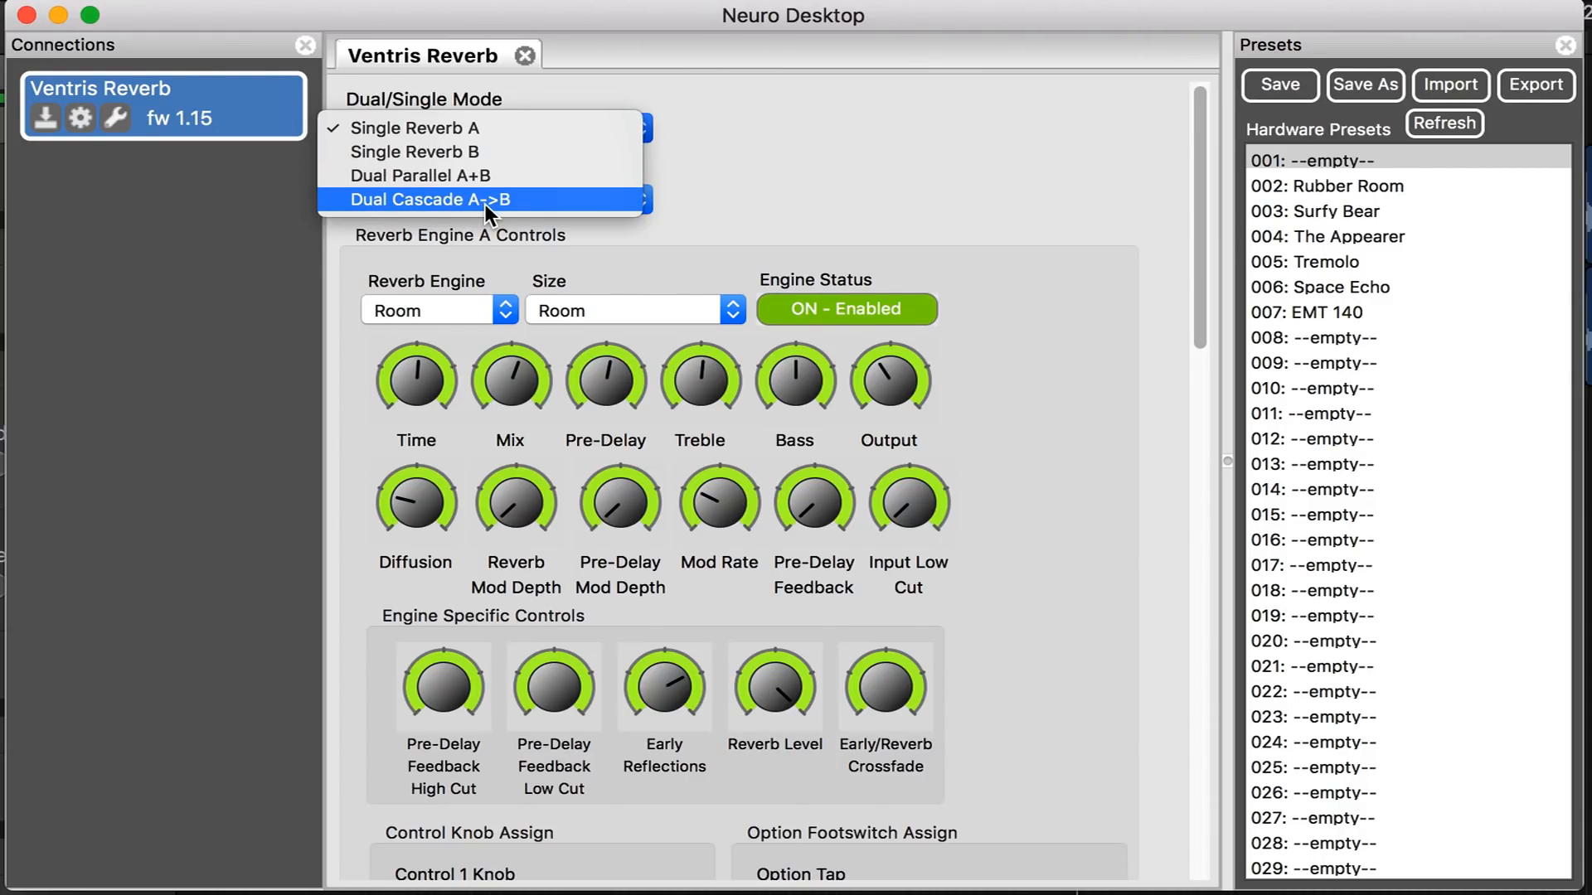
{"action": "left_click", "coordinate": [431, 127]}
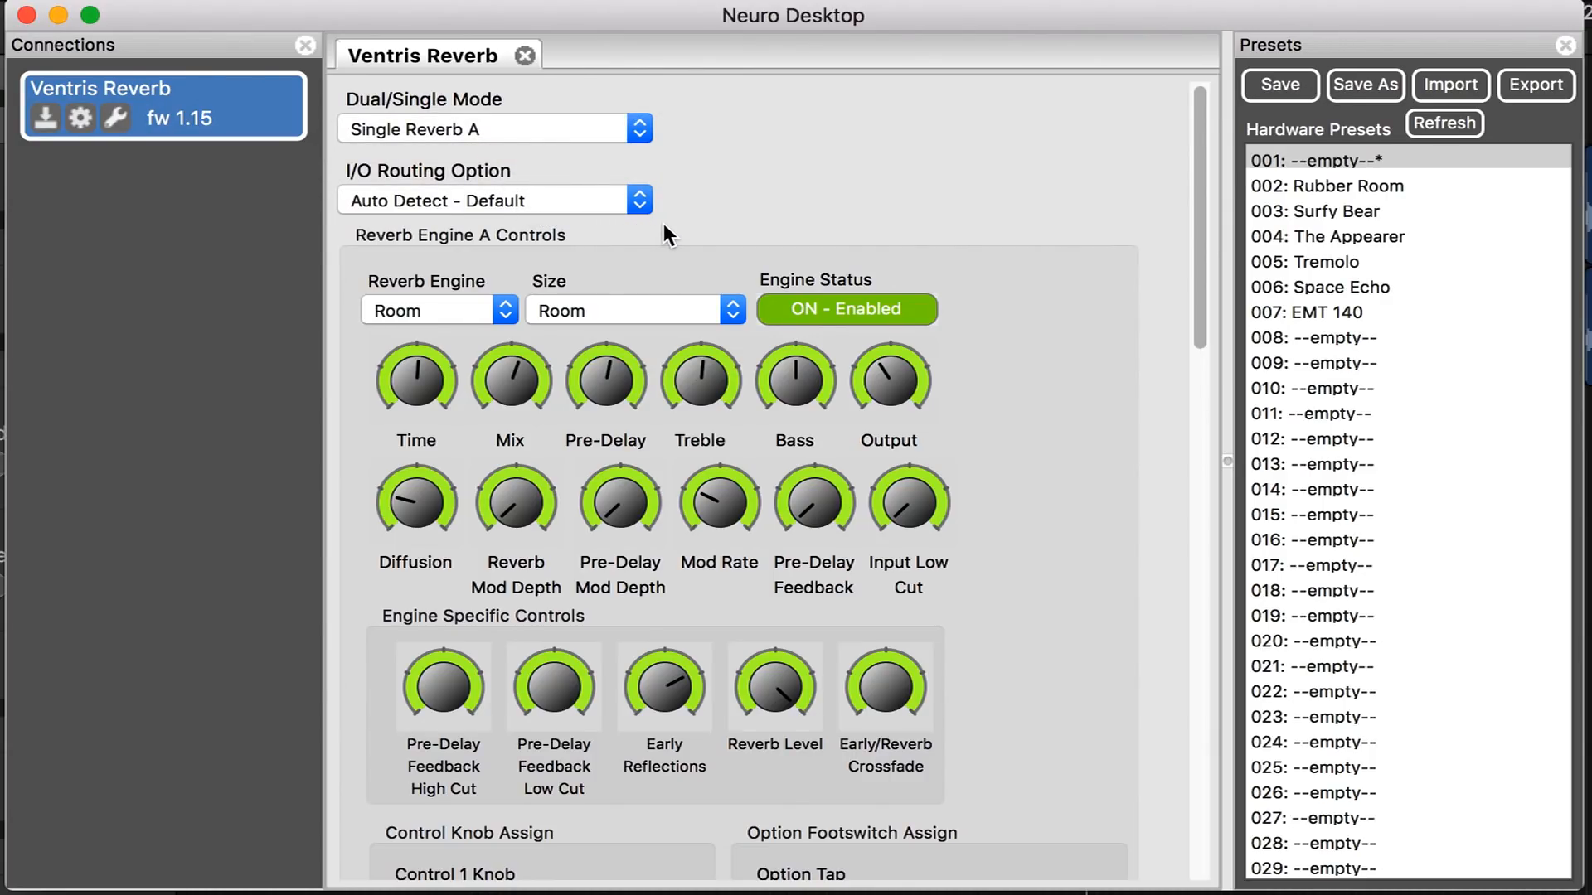
{"action": "left_click", "coordinate": [644, 202]}
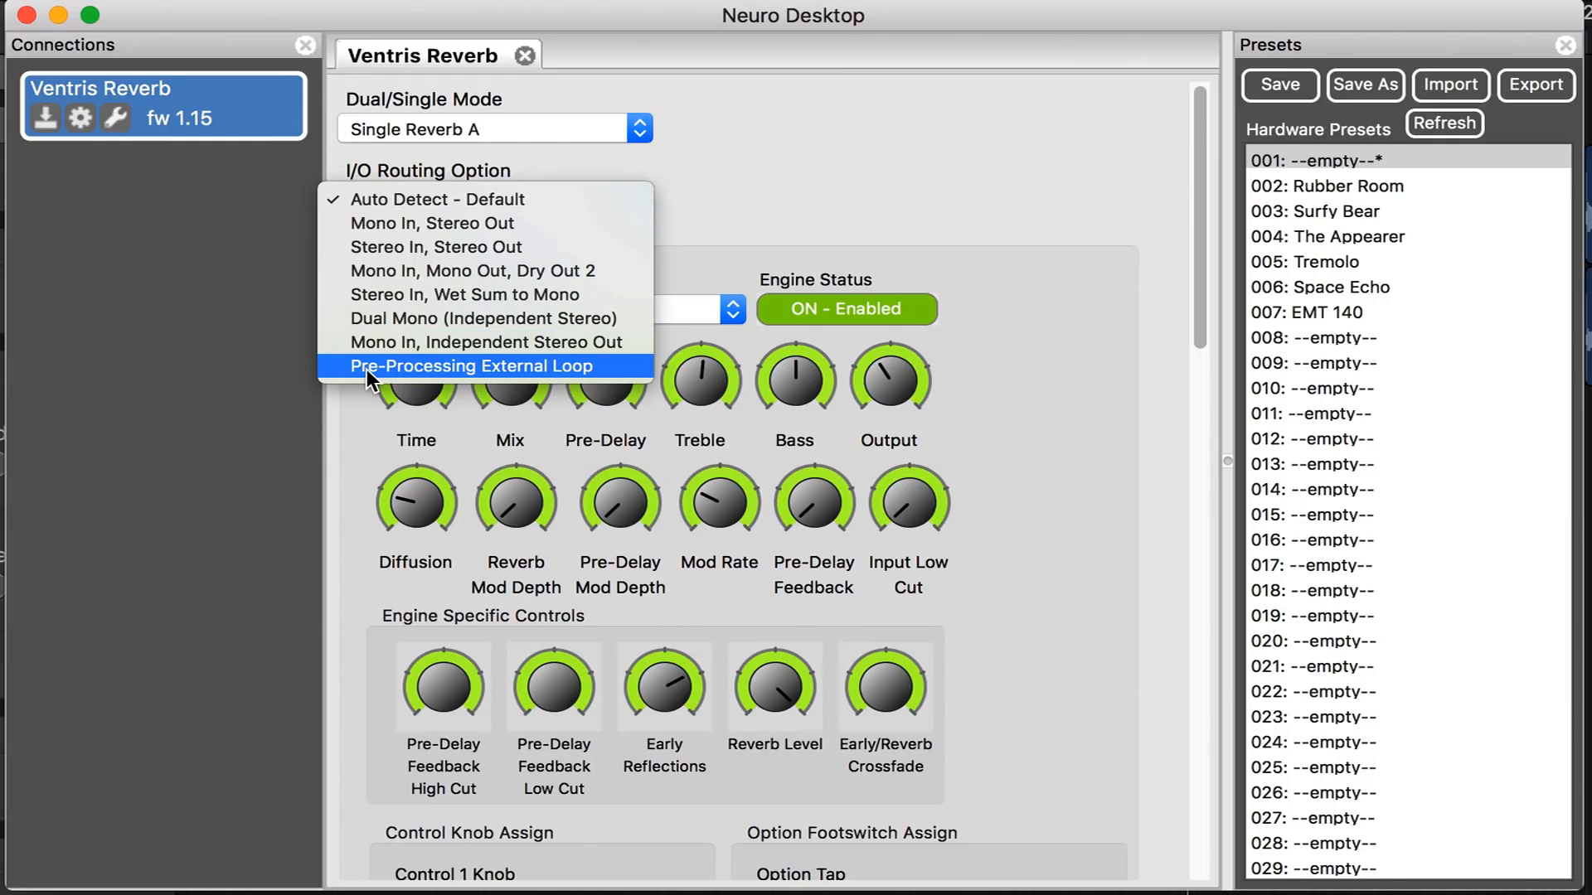
{"action": "left_click", "coordinate": [391, 370]}
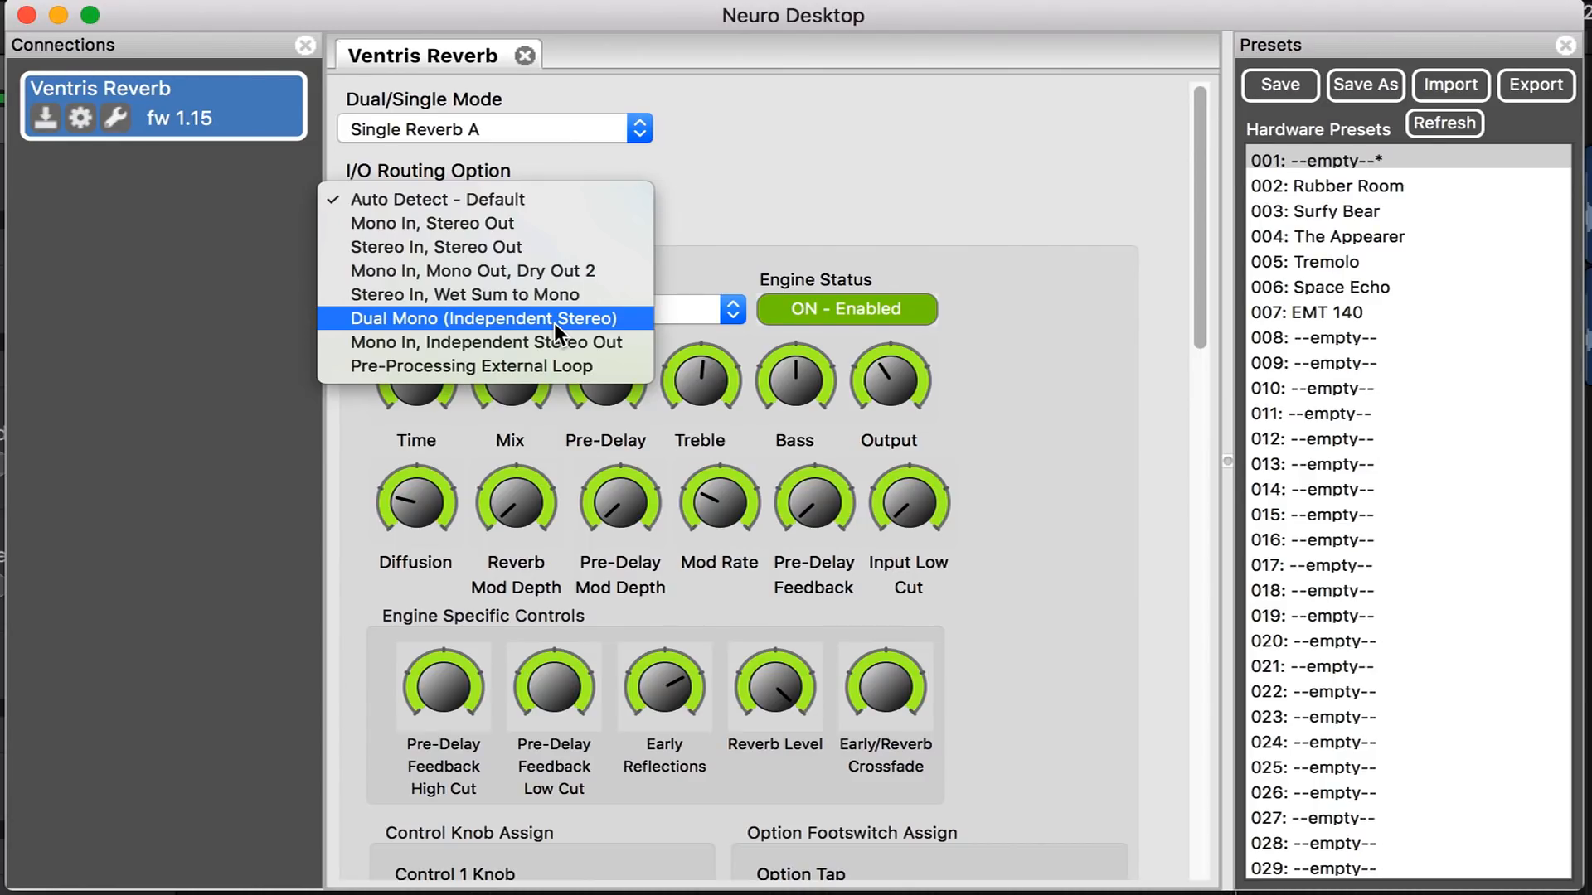
{"action": "left_click", "coordinate": [494, 199]}
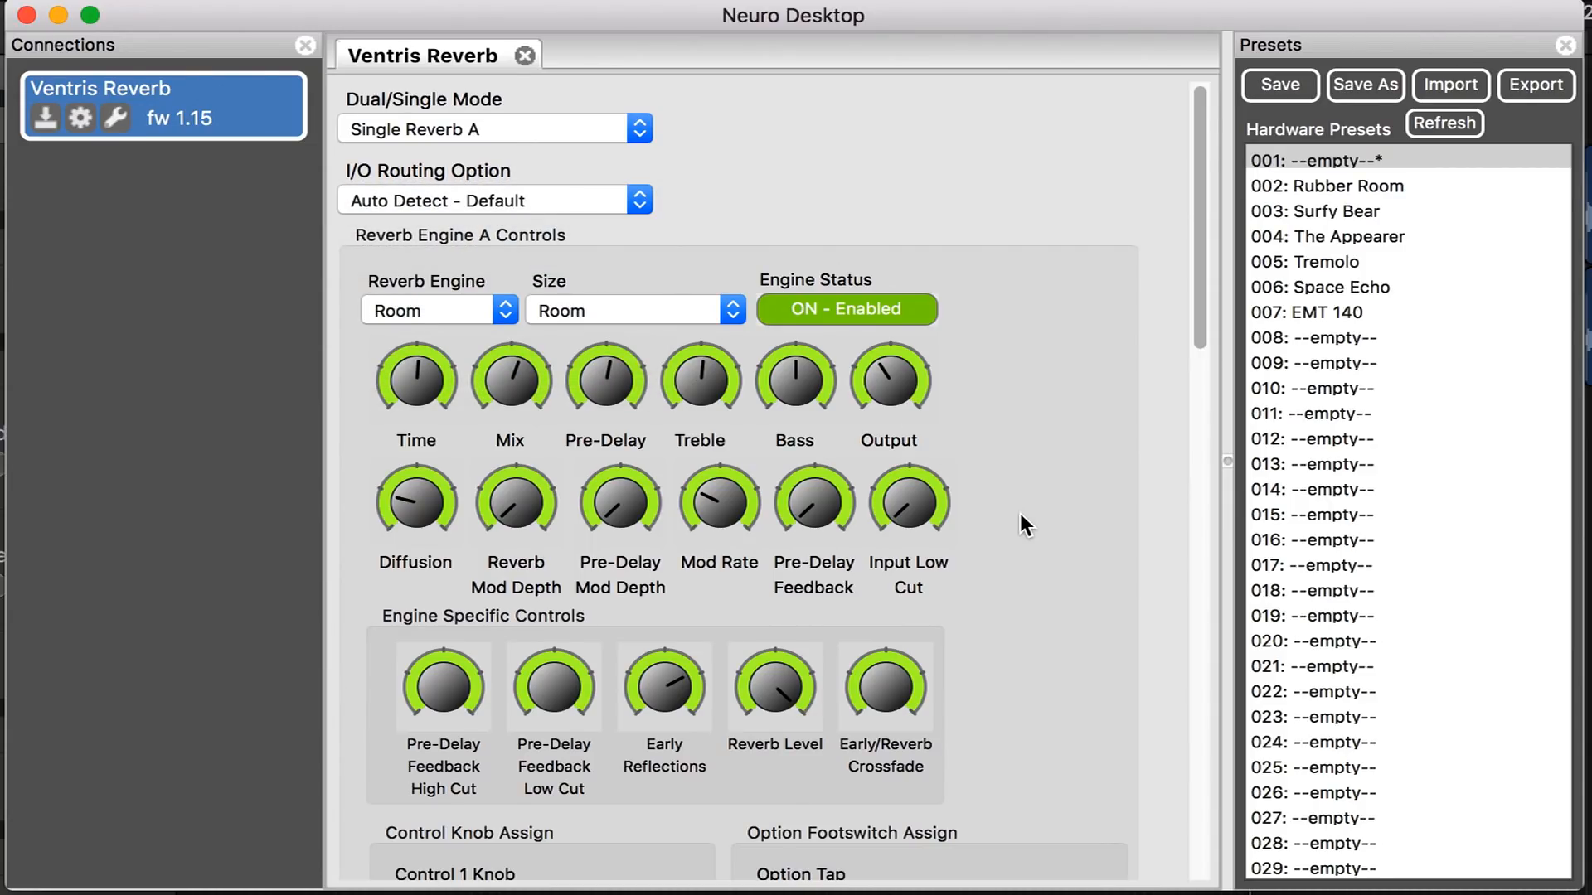
- Compare the reverb engine A controls with the matching engine B controls
{"action": "scroll", "coordinate": [1020, 514], "scroll_direction": "down", "scroll_amount": 2}
{"action": "scroll", "coordinate": [1019, 514], "scroll_direction": "up", "scroll_amount": 2}
{"action": "scroll", "coordinate": [1047, 595], "scroll_direction": "down", "scroll_amount": 2}
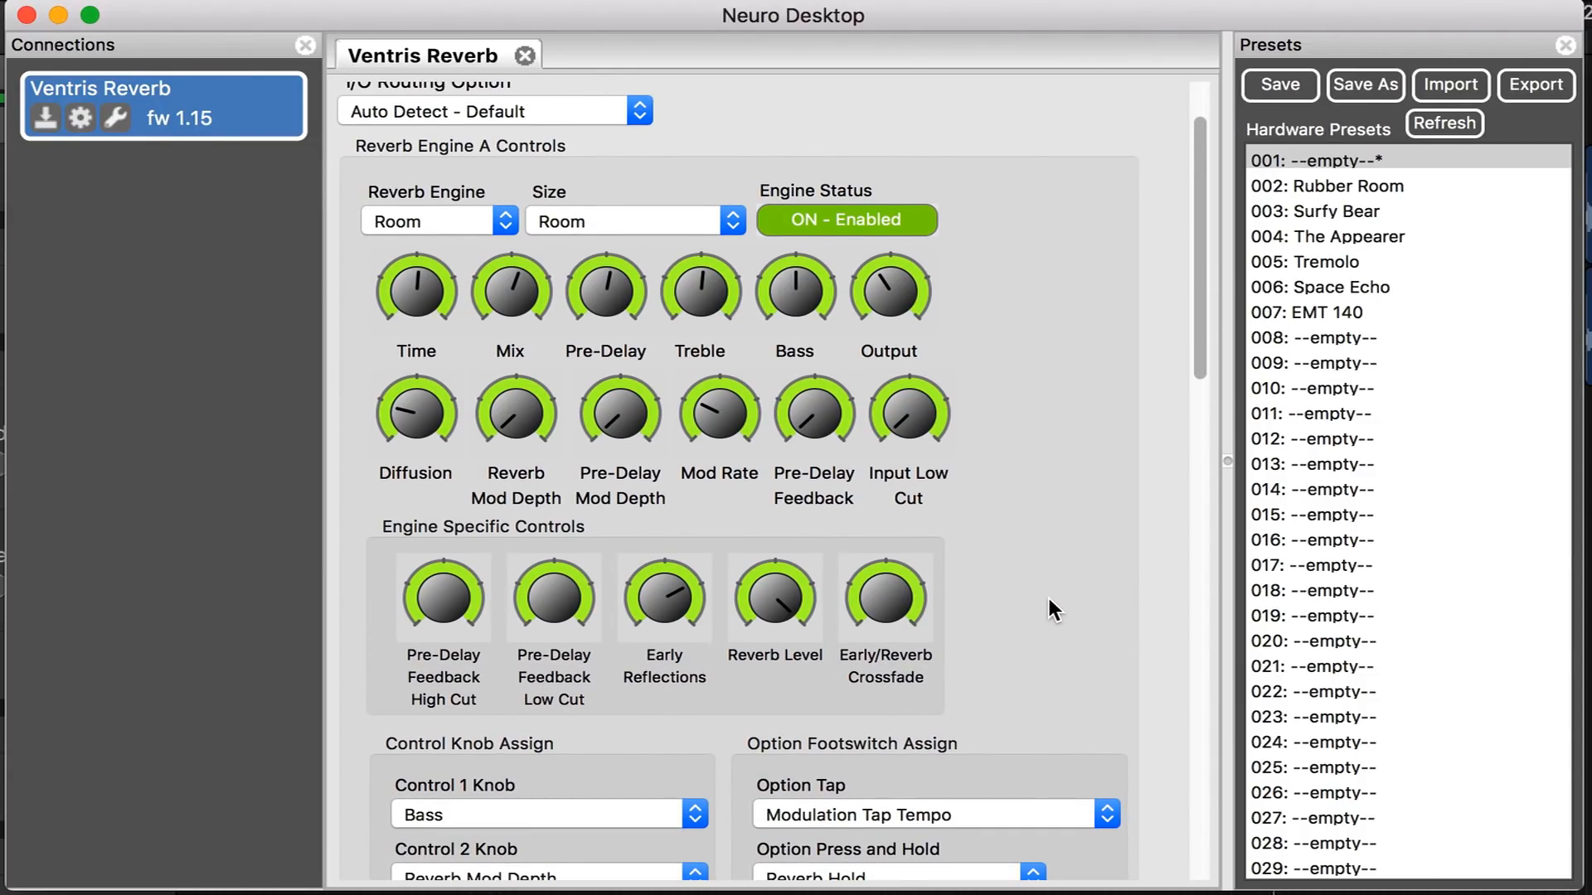
{"action": "scroll", "coordinate": [1048, 599], "scroll_direction": "down", "scroll_amount": 10}
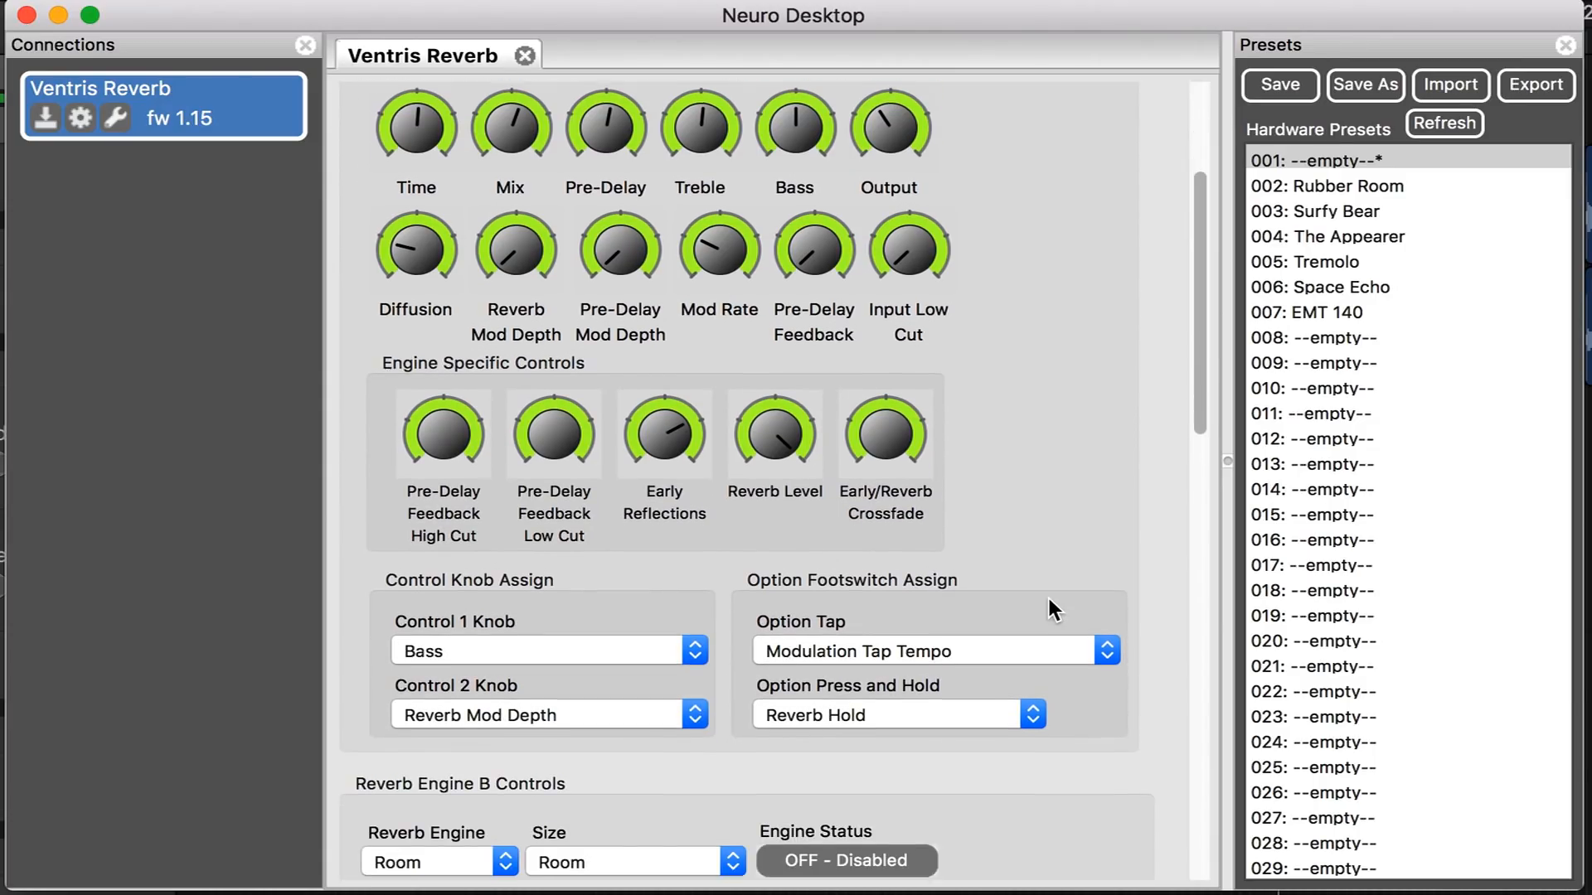
{"action": "scroll", "coordinate": [1047, 609], "scroll_direction": "down", "scroll_amount": 9}
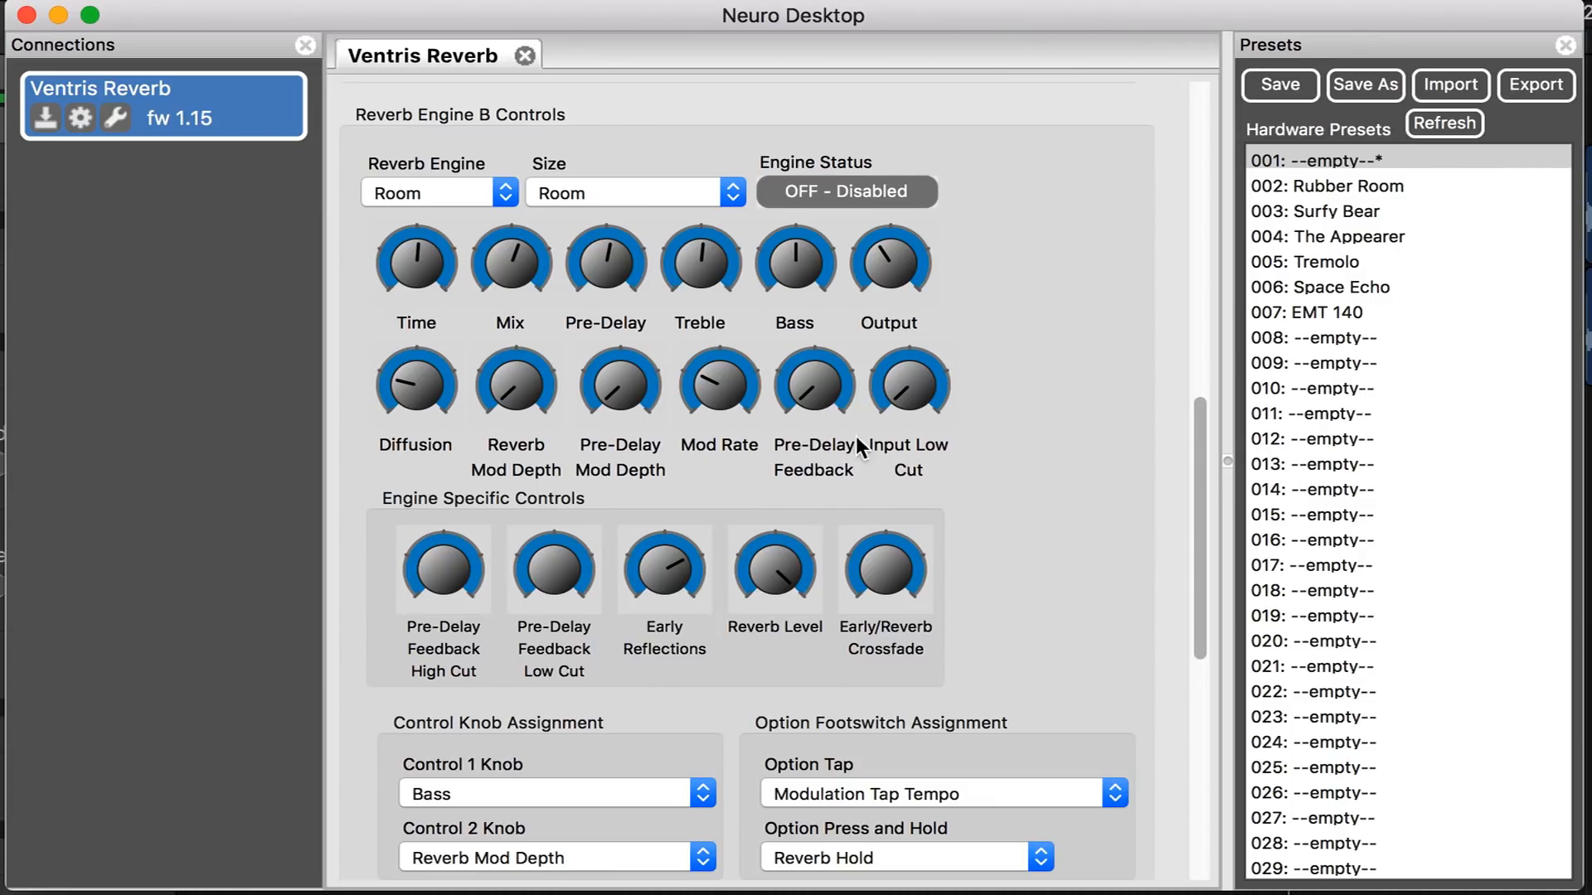
{"action": "scroll", "coordinate": [1086, 472], "scroll_direction": "up", "scroll_amount": 20}
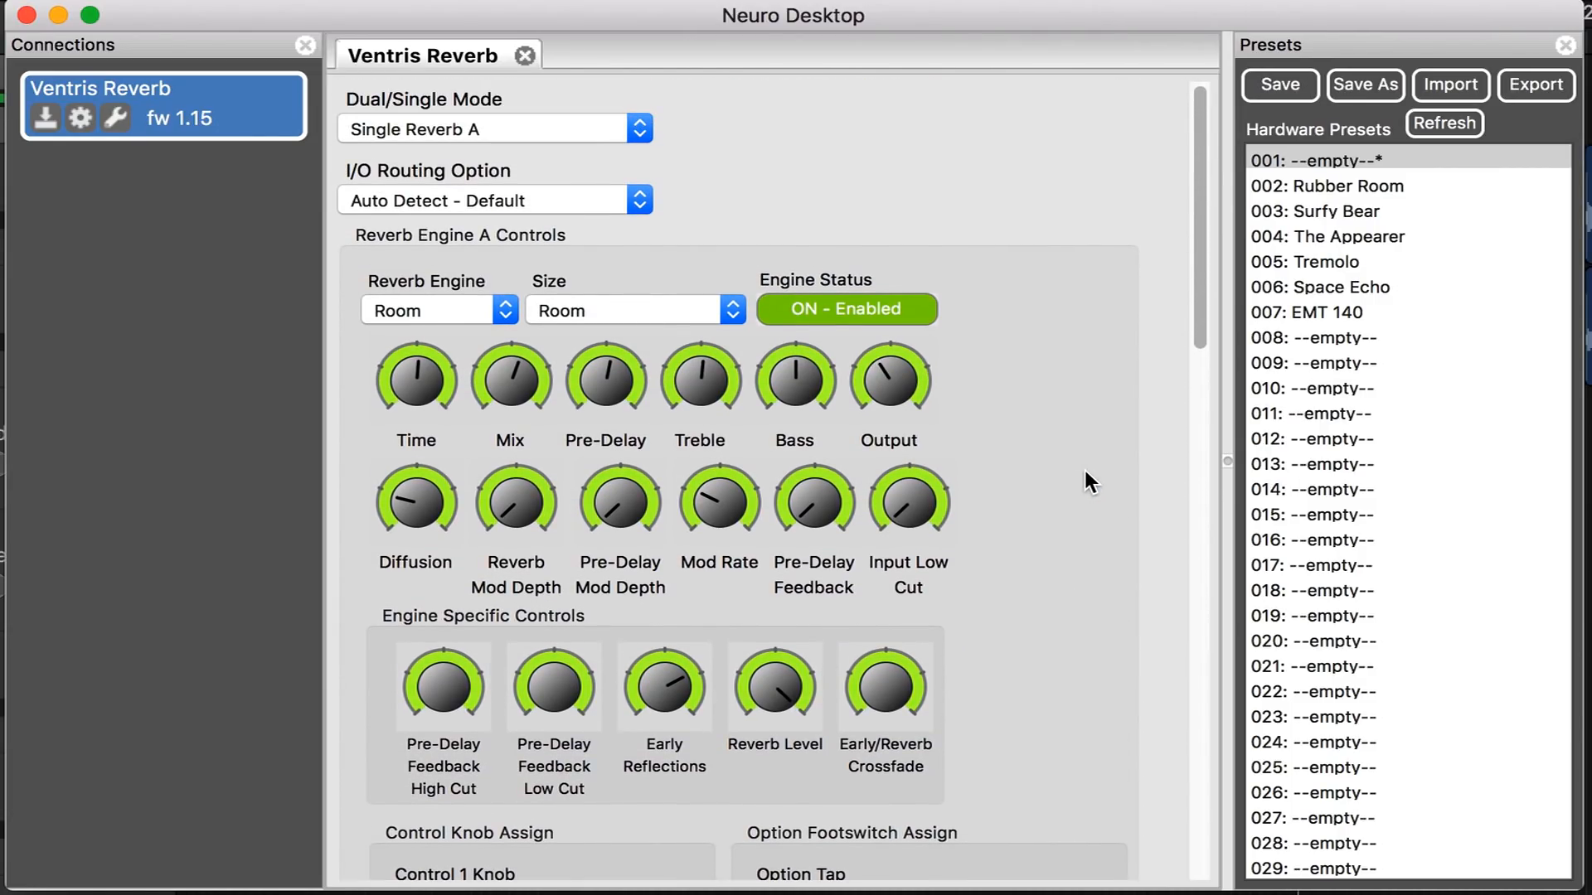
{"action": "scroll", "coordinate": [1085, 472], "scroll_direction": "down", "scroll_amount": 2}
{"action": "scroll", "coordinate": [1085, 472], "scroll_direction": "up", "scroll_amount": 2}
- Try True Spring as the engine A reverb type and set it back to Room
{"action": "left_click", "coordinate": [503, 311]}
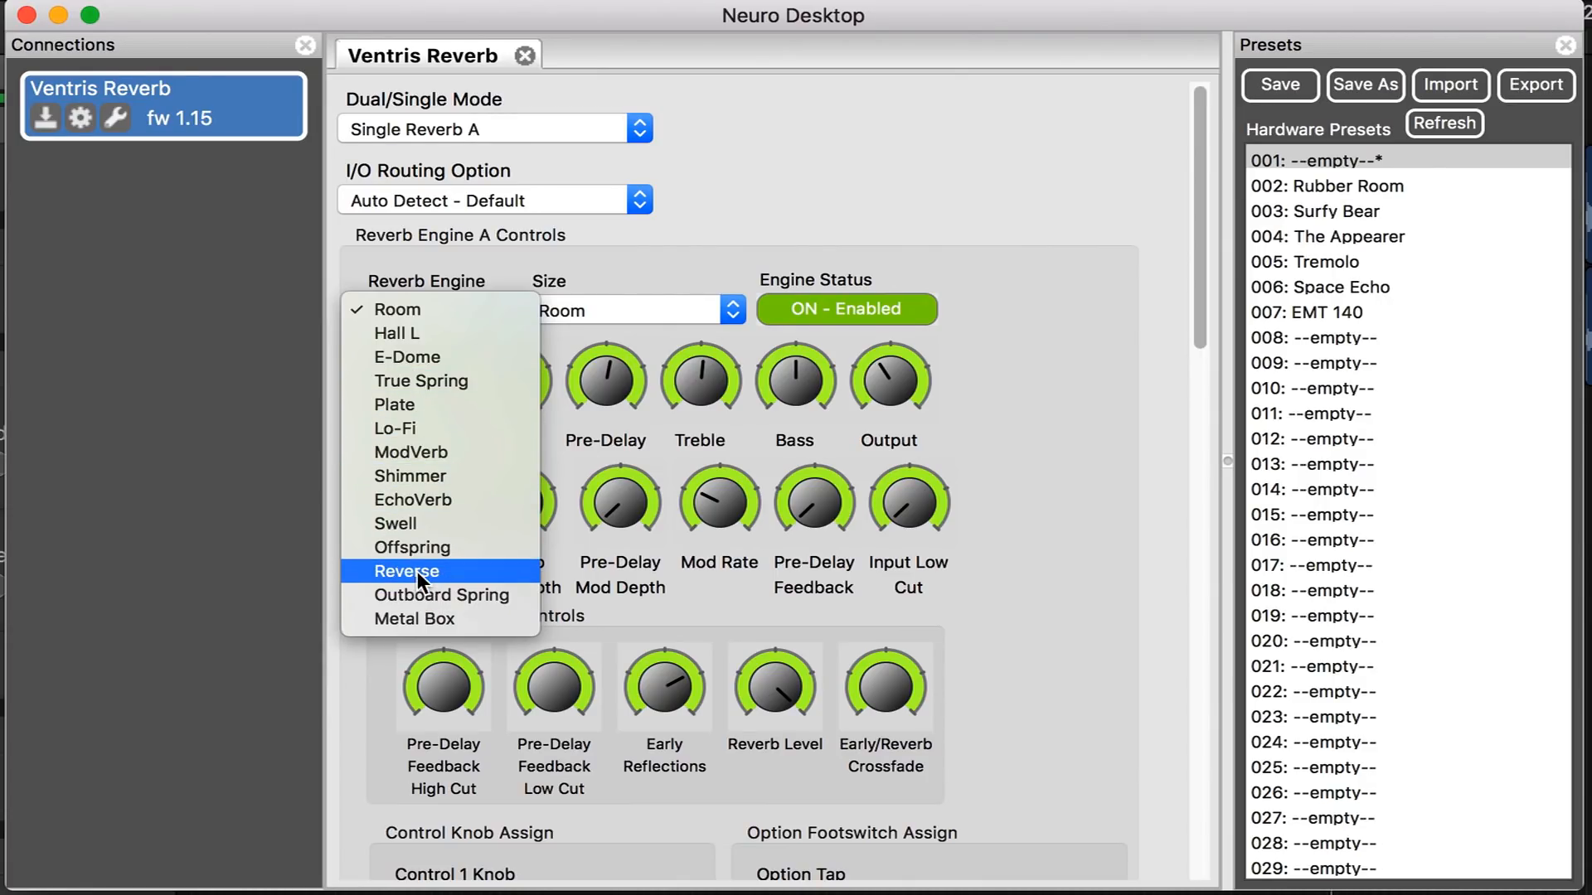
{"action": "left_click", "coordinate": [402, 378]}
{"action": "left_click", "coordinate": [505, 311]}
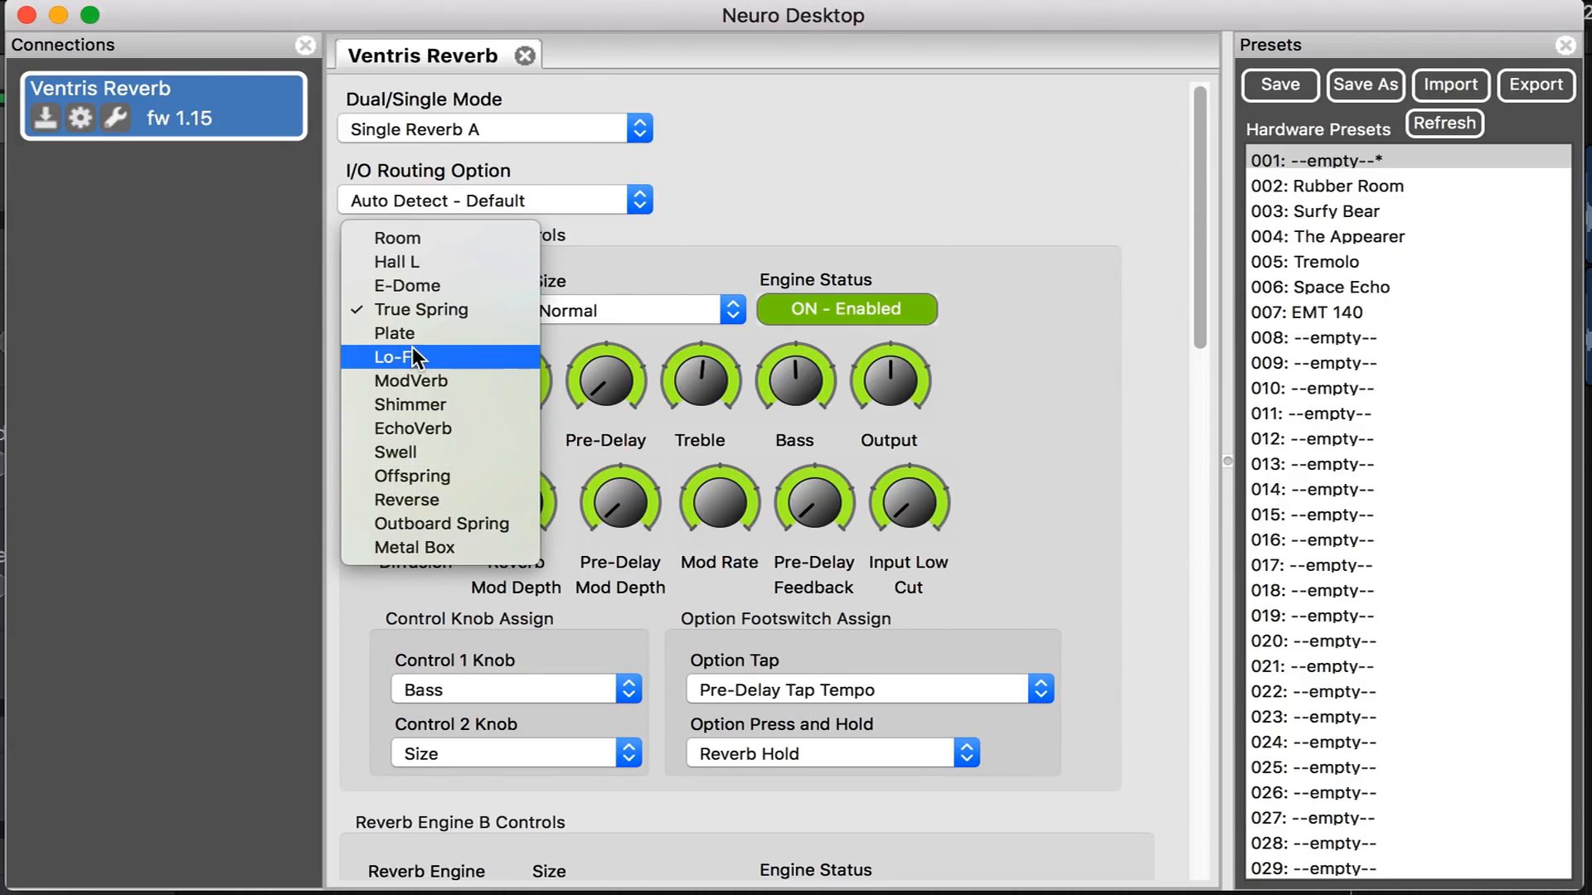
{"action": "left_click", "coordinate": [396, 244]}
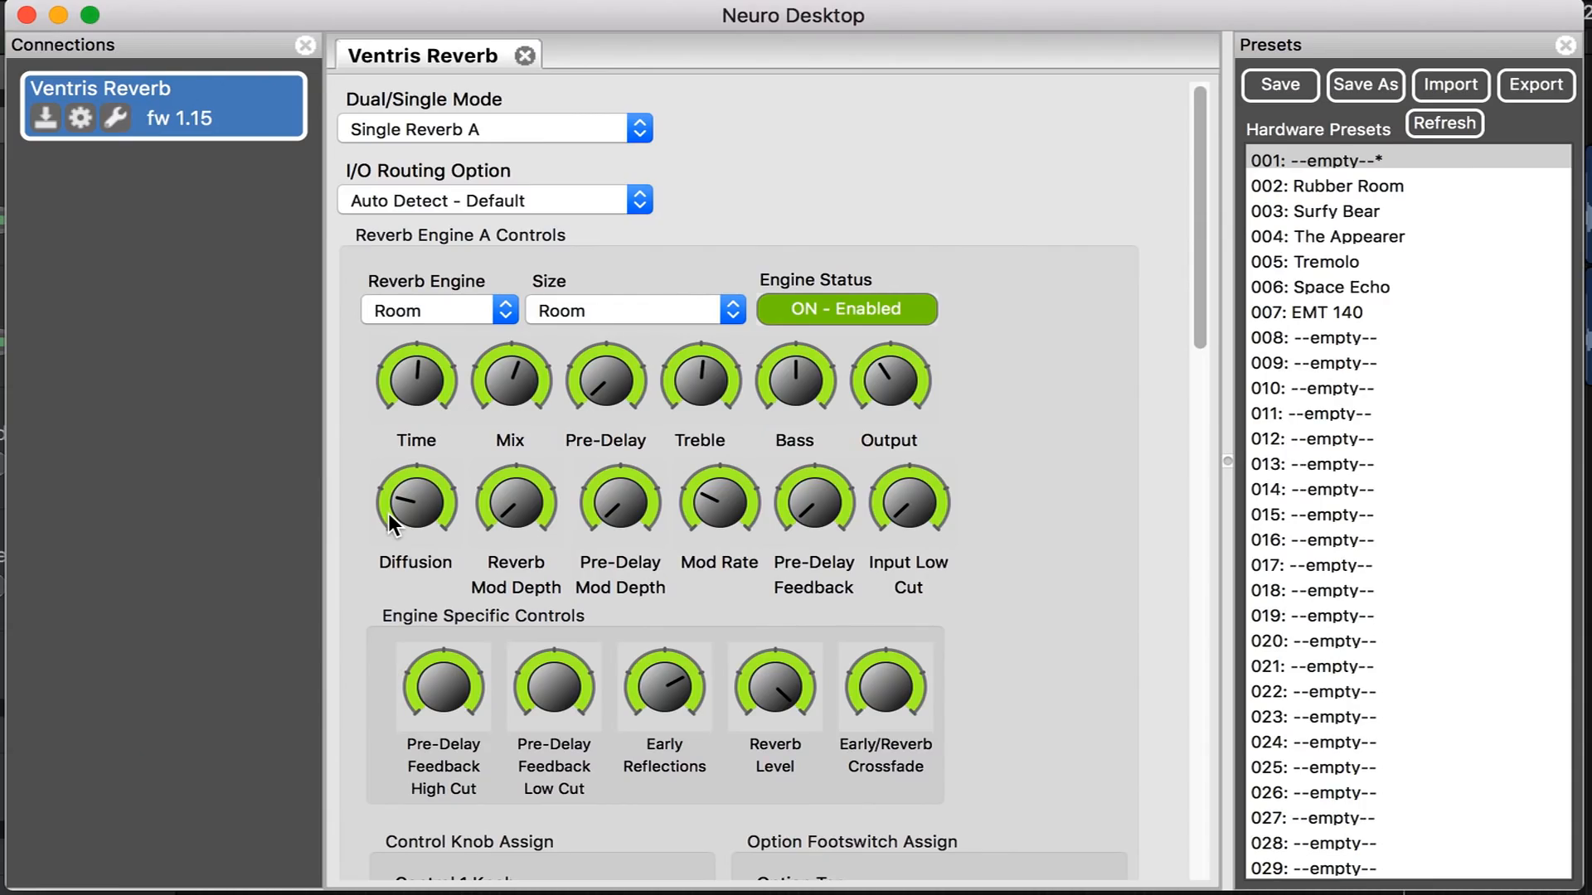
- Try ModVerb, Swell and Outboard Spring in turn as the engine A reverb type to compare their engine-specific controls
{"action": "left_click", "coordinate": [506, 311]}
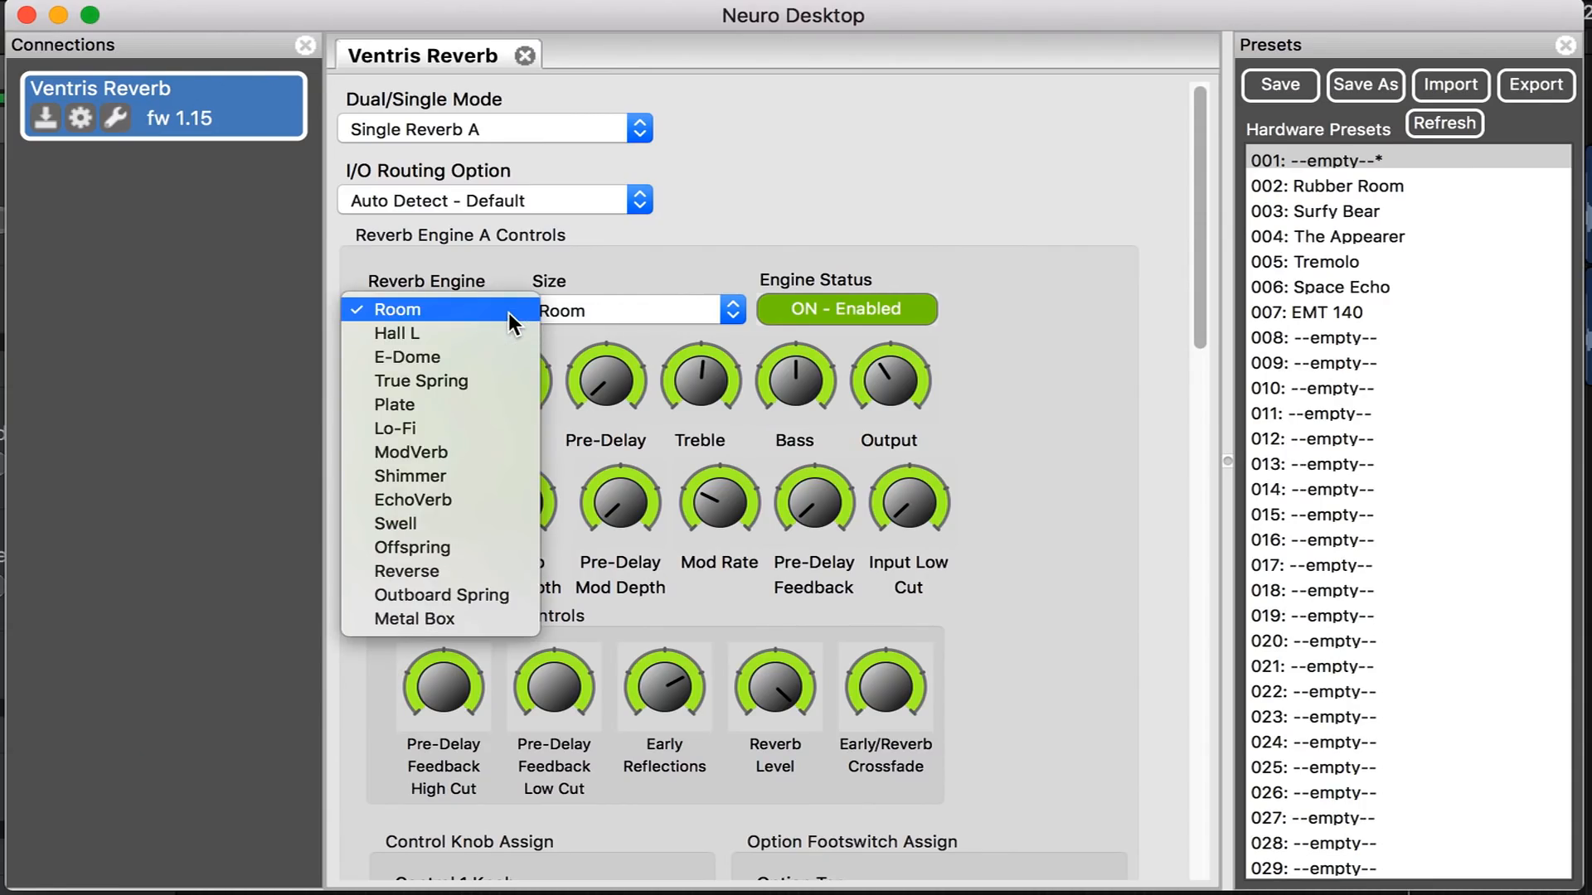
{"action": "left_click", "coordinate": [452, 447]}
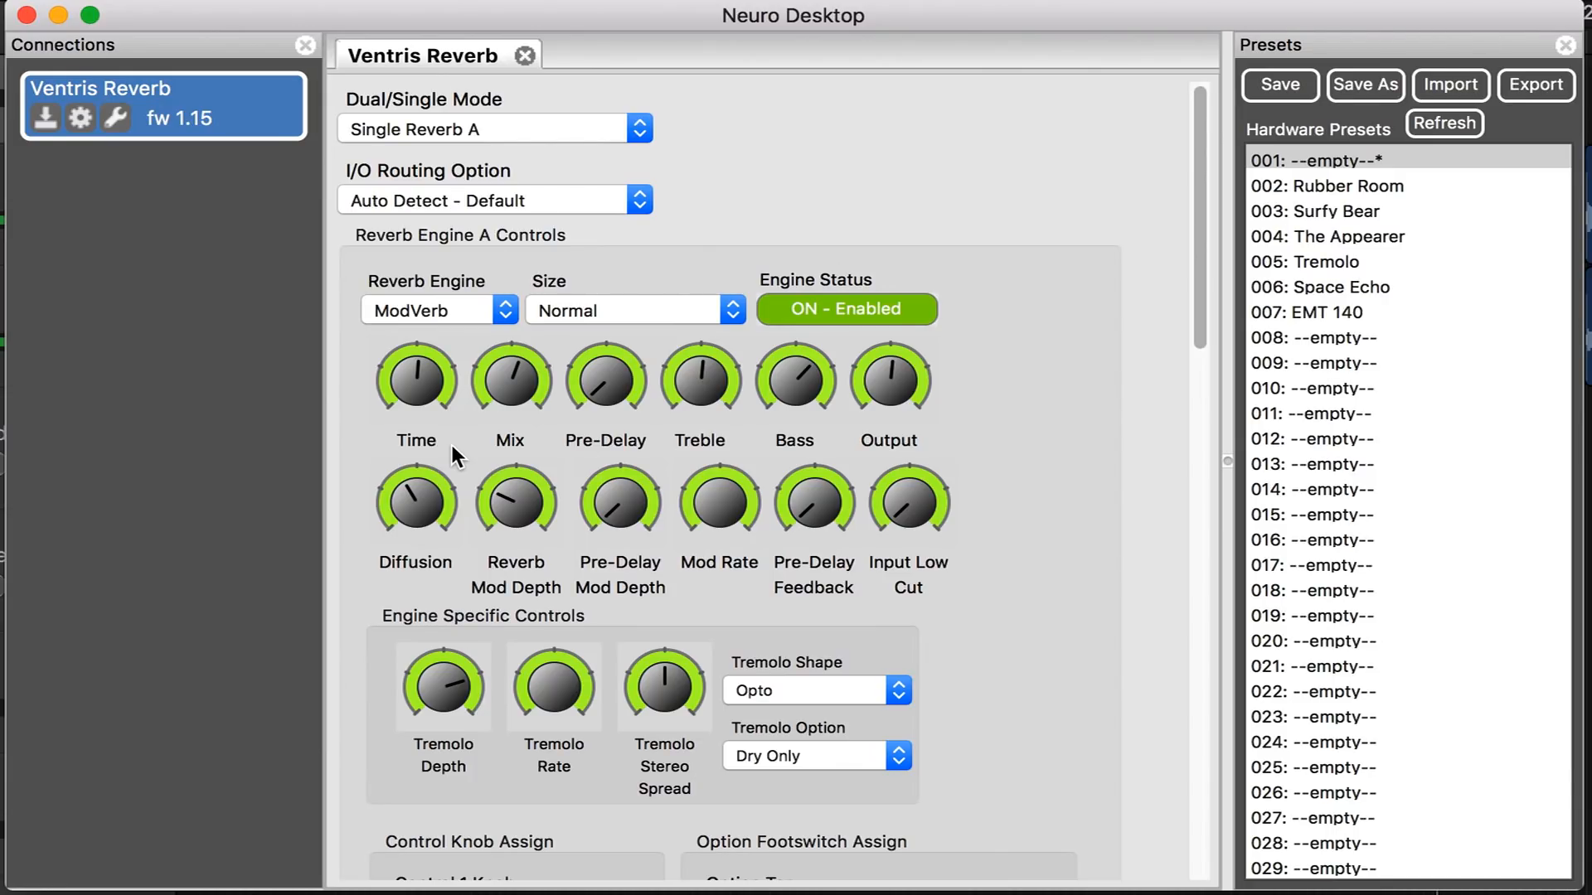
{"action": "left_click", "coordinate": [509, 321]}
{"action": "left_click", "coordinate": [451, 371]}
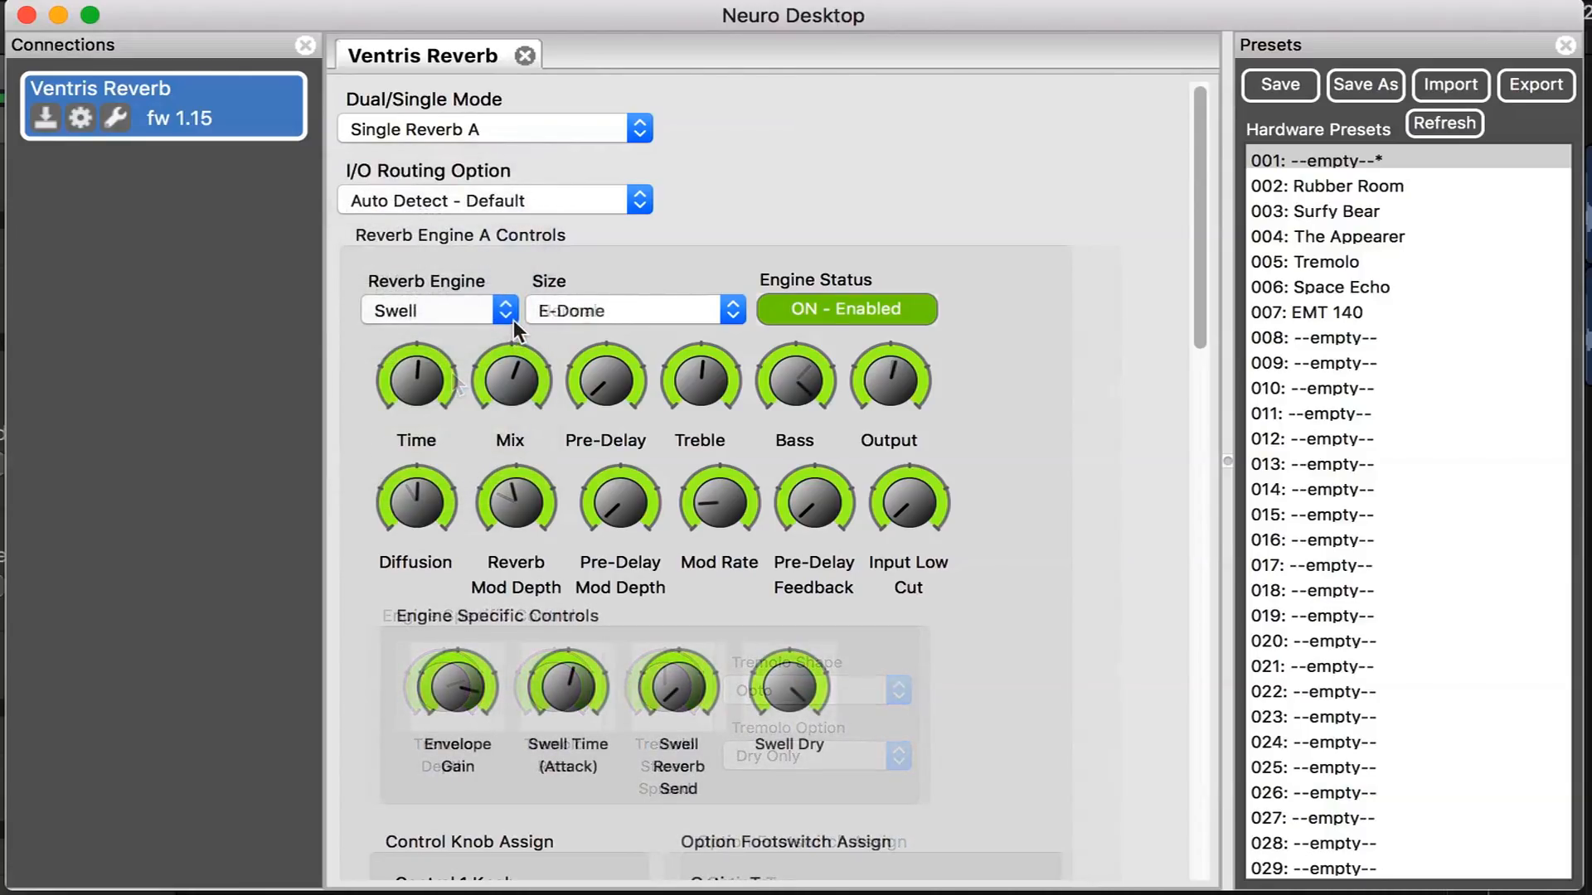
{"action": "left_click", "coordinate": [505, 315]}
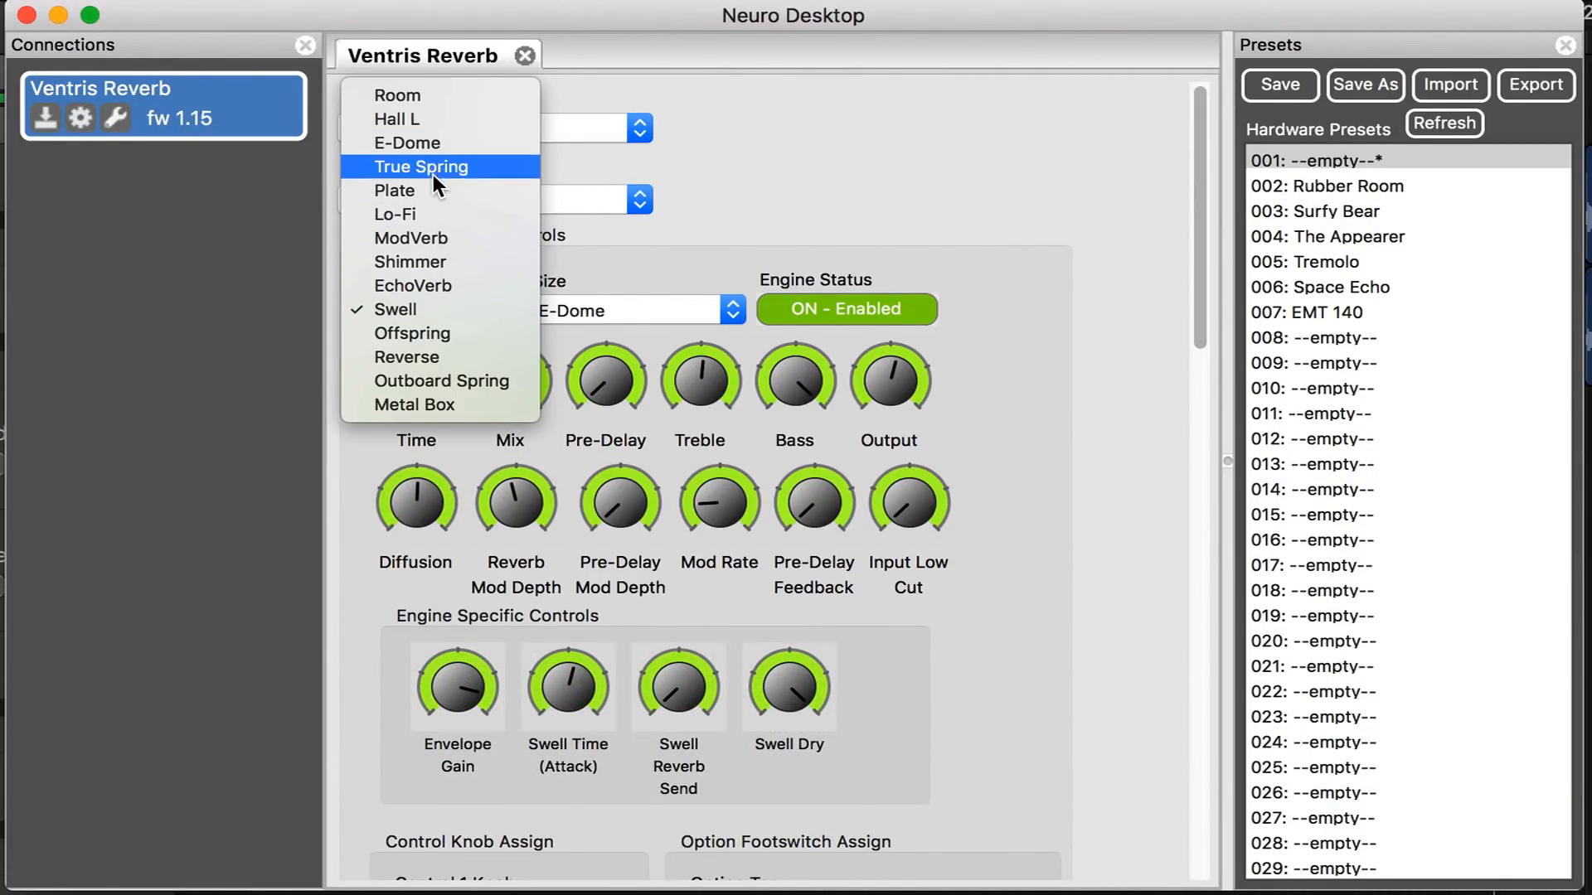
{"action": "left_click", "coordinate": [441, 384]}
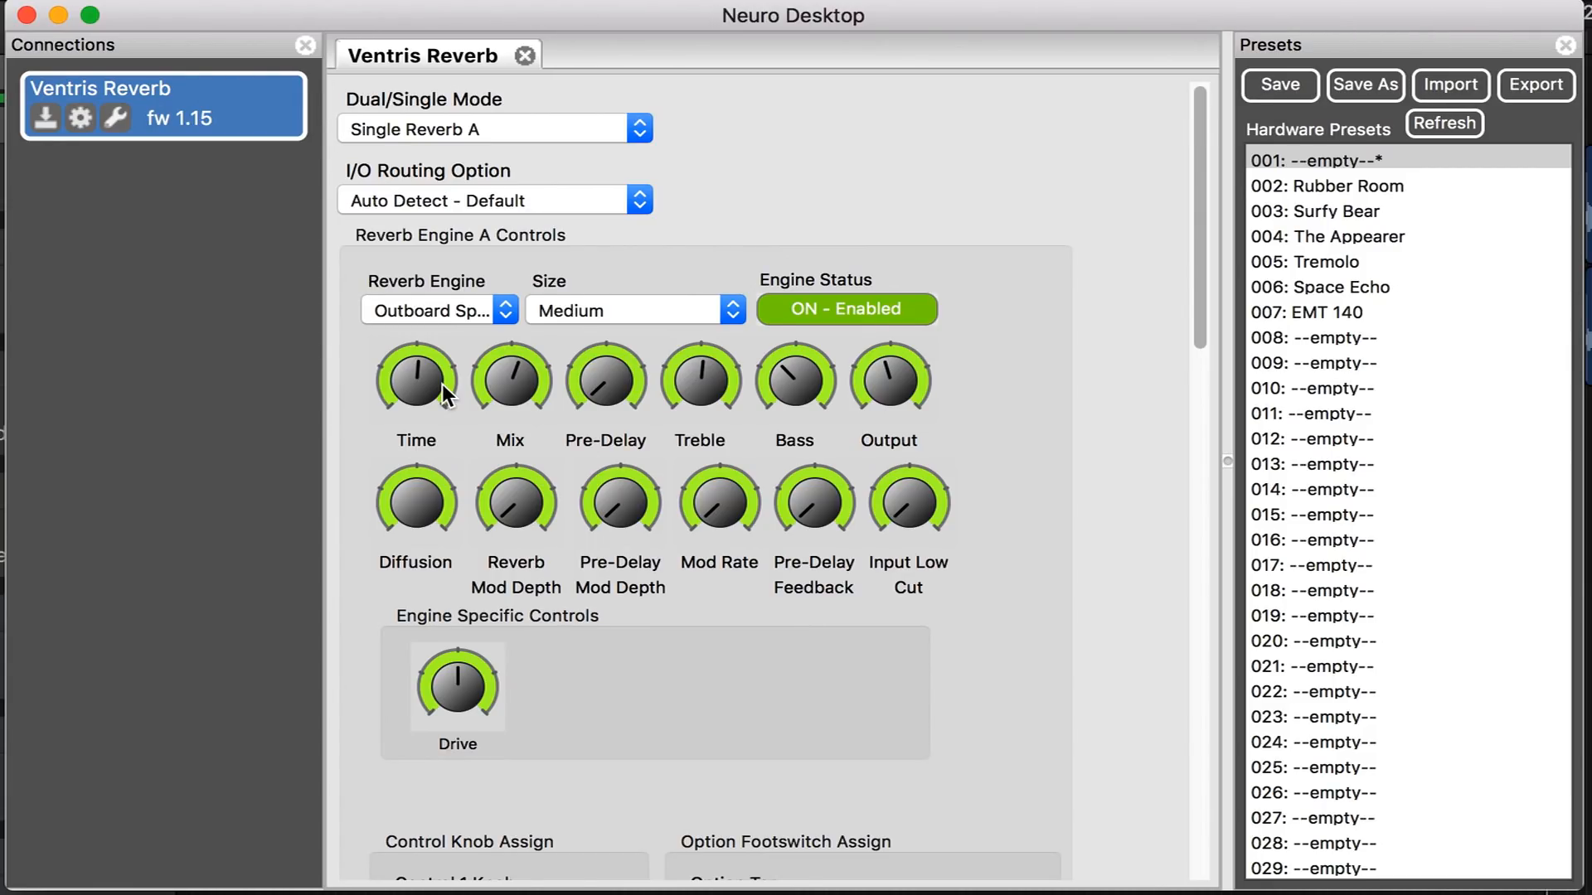
- Try Metal Box as the engine A reverb type and lower its Time
{"action": "left_click", "coordinate": [507, 311]}
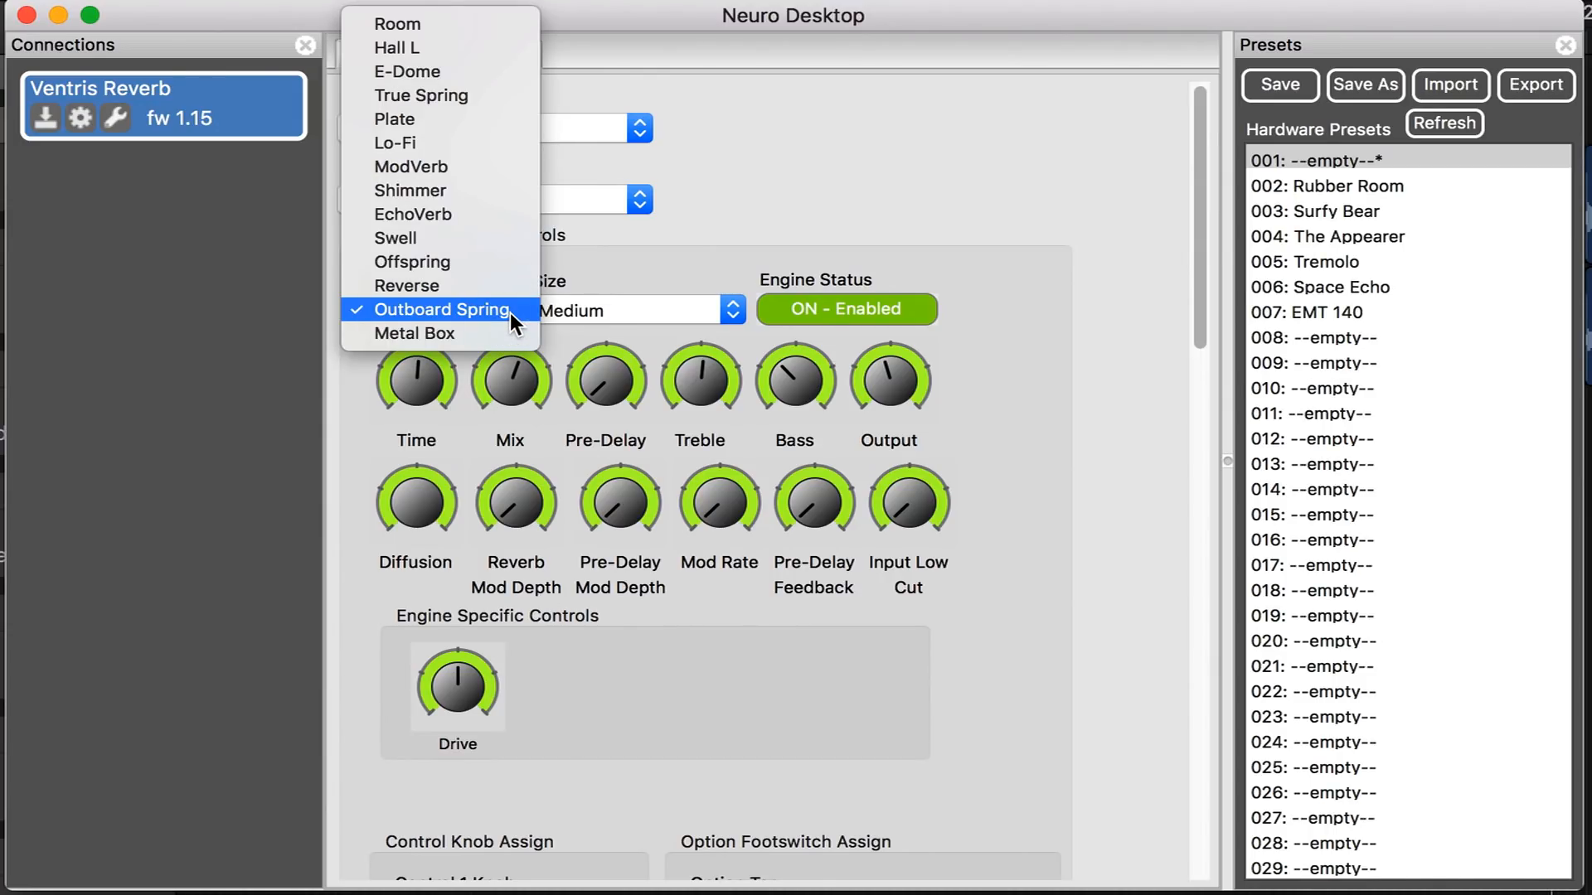
{"action": "left_click", "coordinate": [456, 332]}
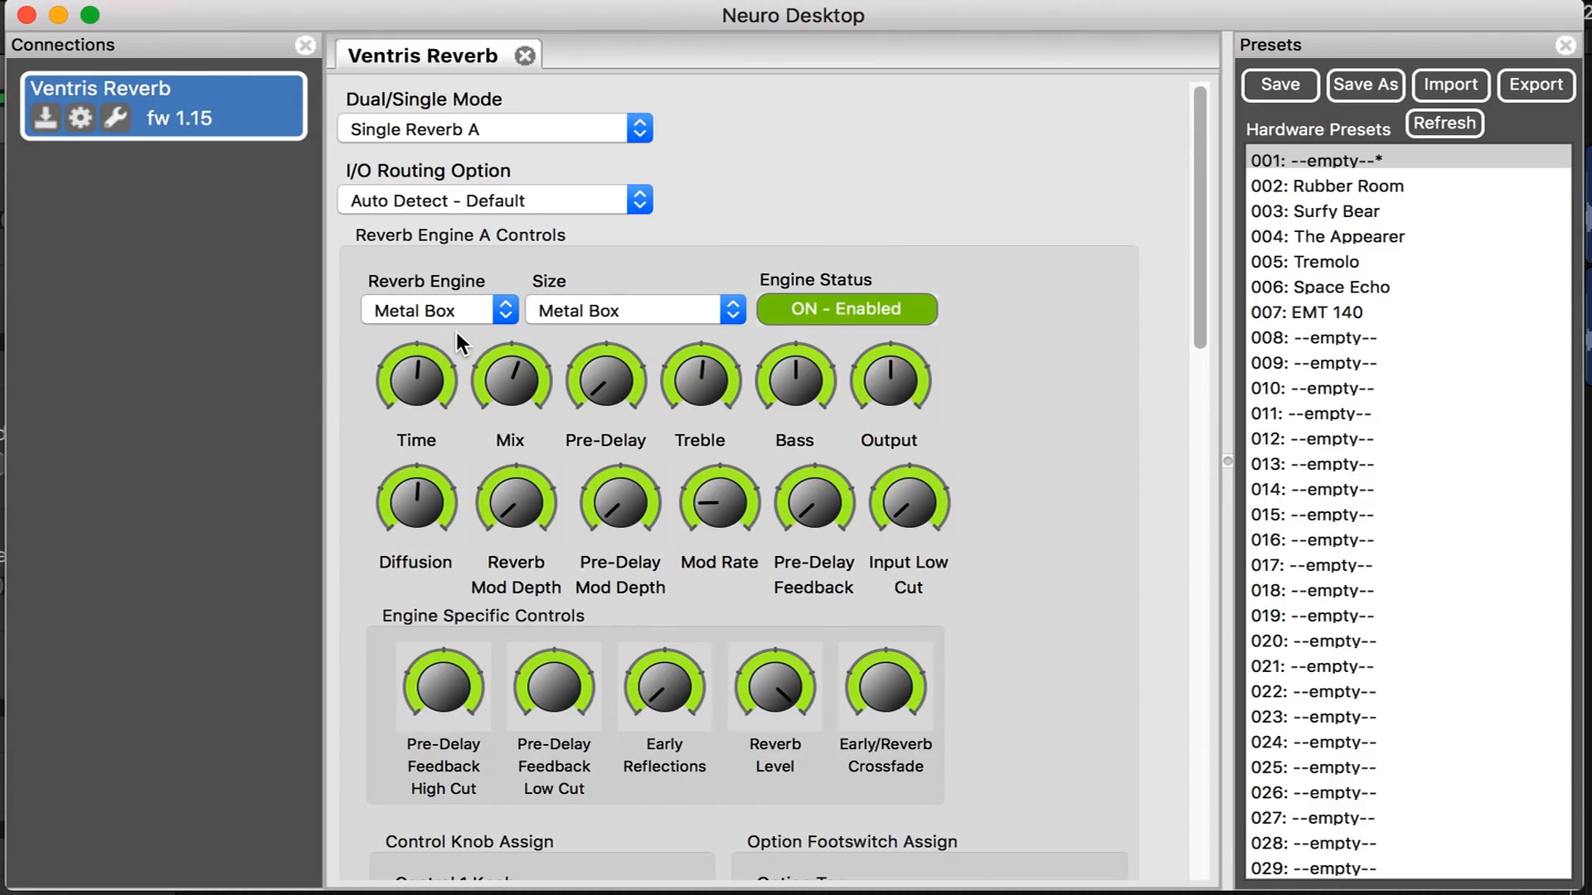
{"action": "left_click_drag", "start_coordinate": [403, 371], "coordinate": [408, 447]}
- Set the engine A reverb type to Hall L and review its size options, keeping Normal
{"action": "left_click", "coordinate": [506, 311]}
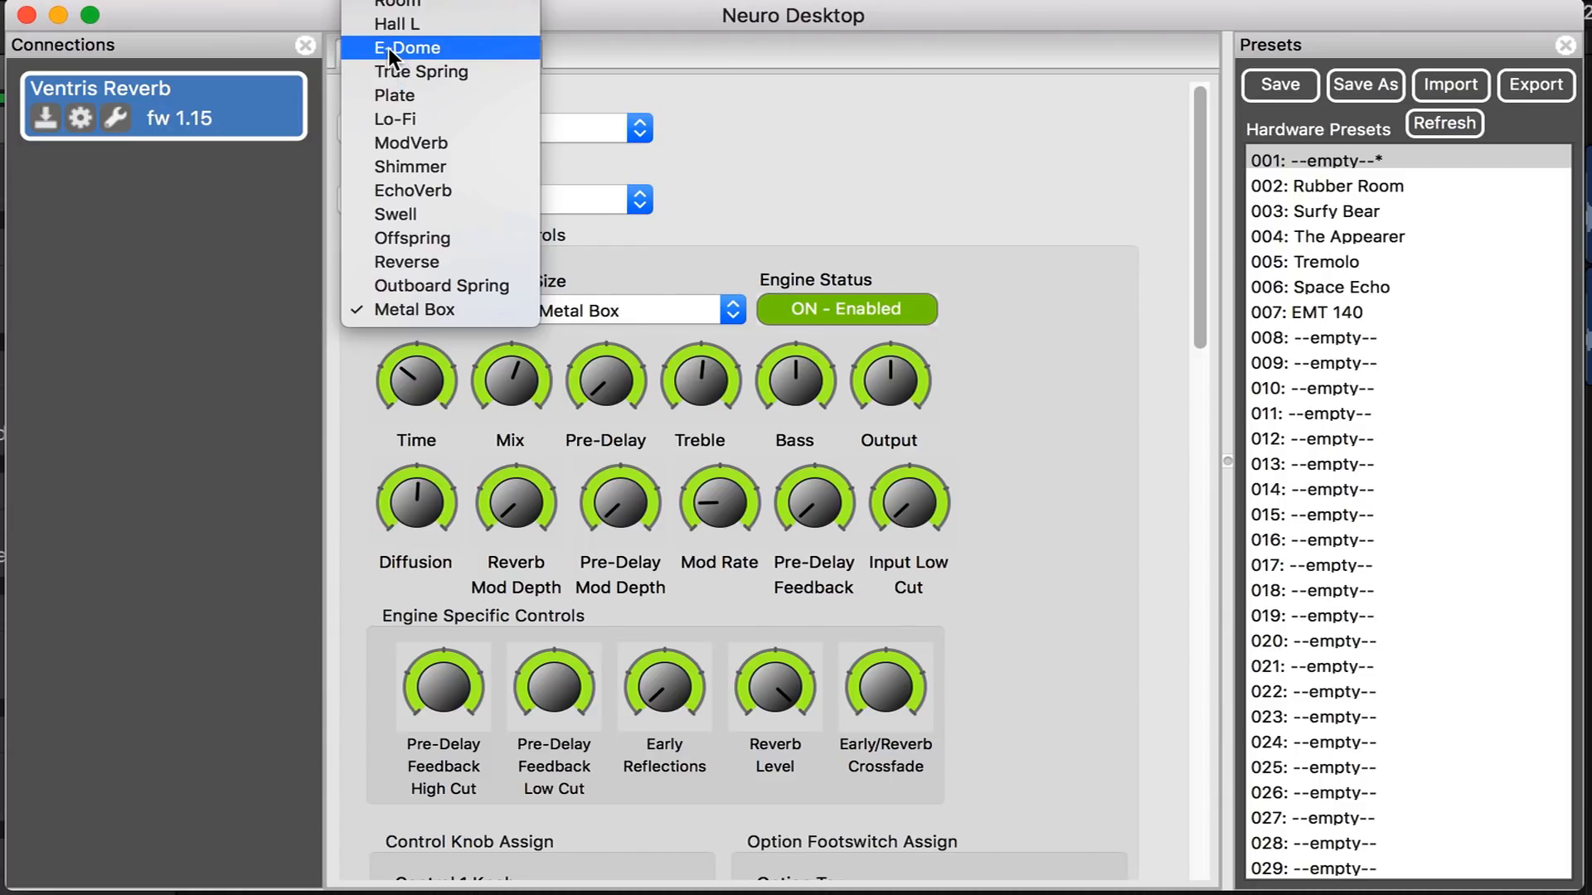
{"action": "left_click", "coordinate": [385, 27]}
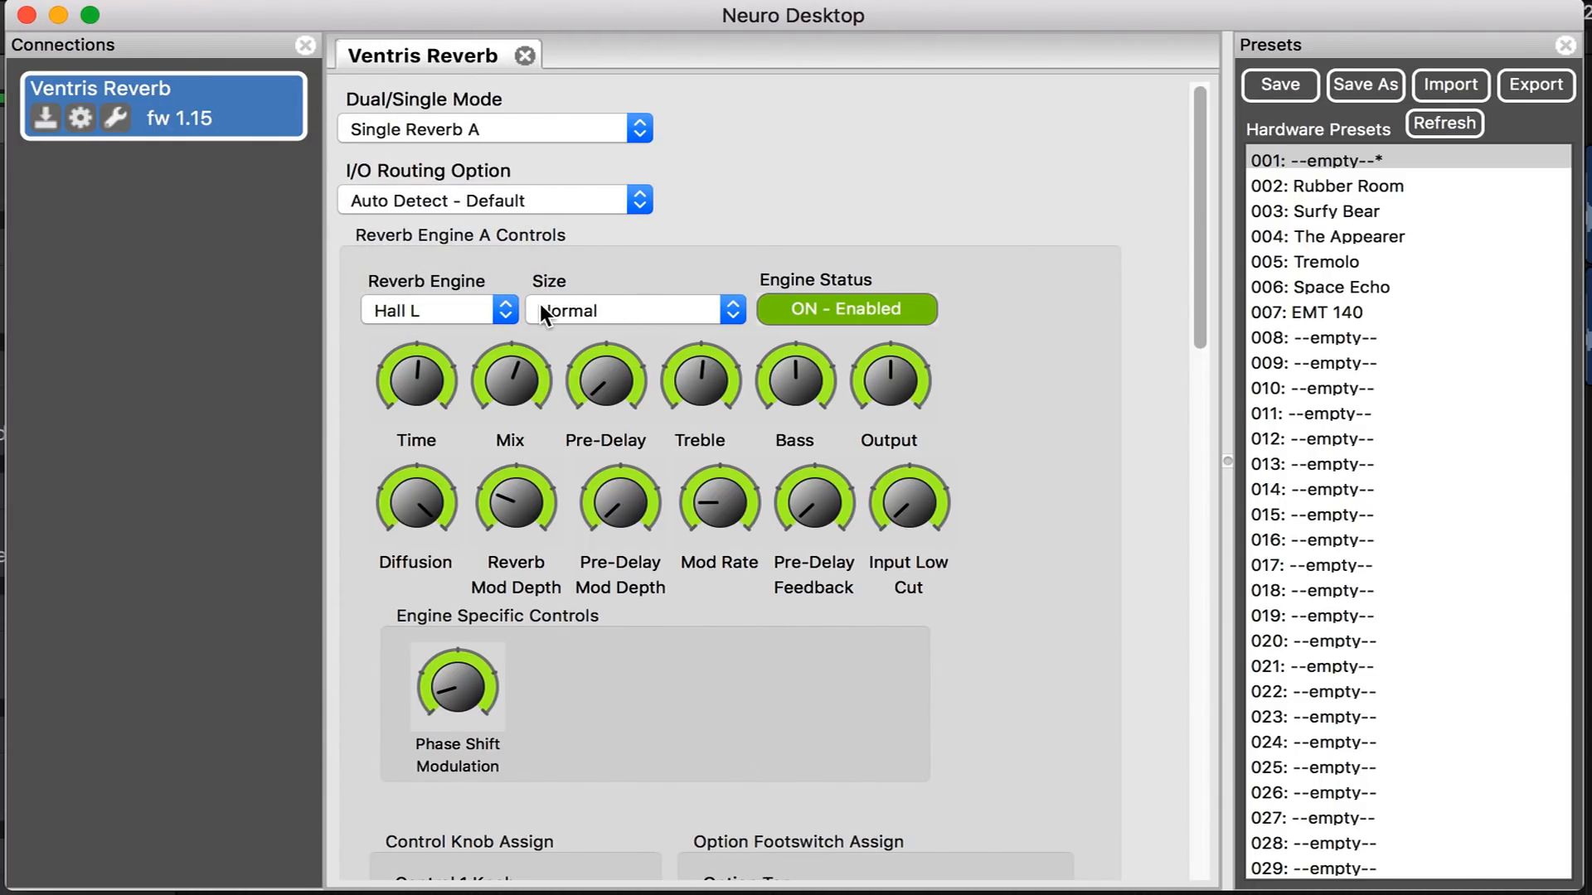
{"action": "left_click", "coordinate": [733, 315]}
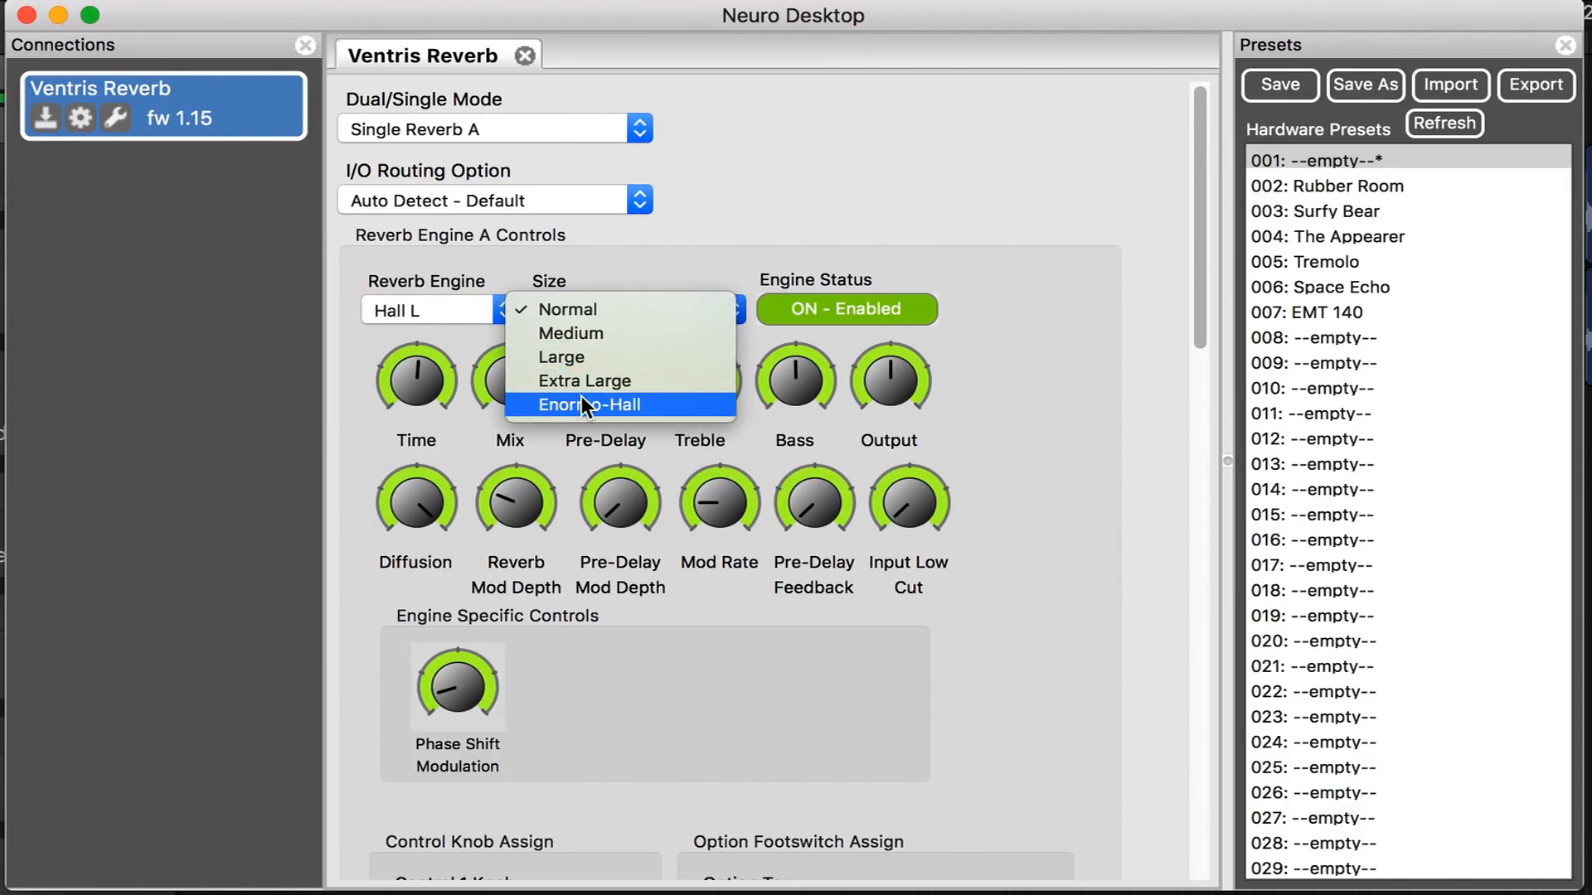
{"action": "left_click", "coordinate": [586, 311]}
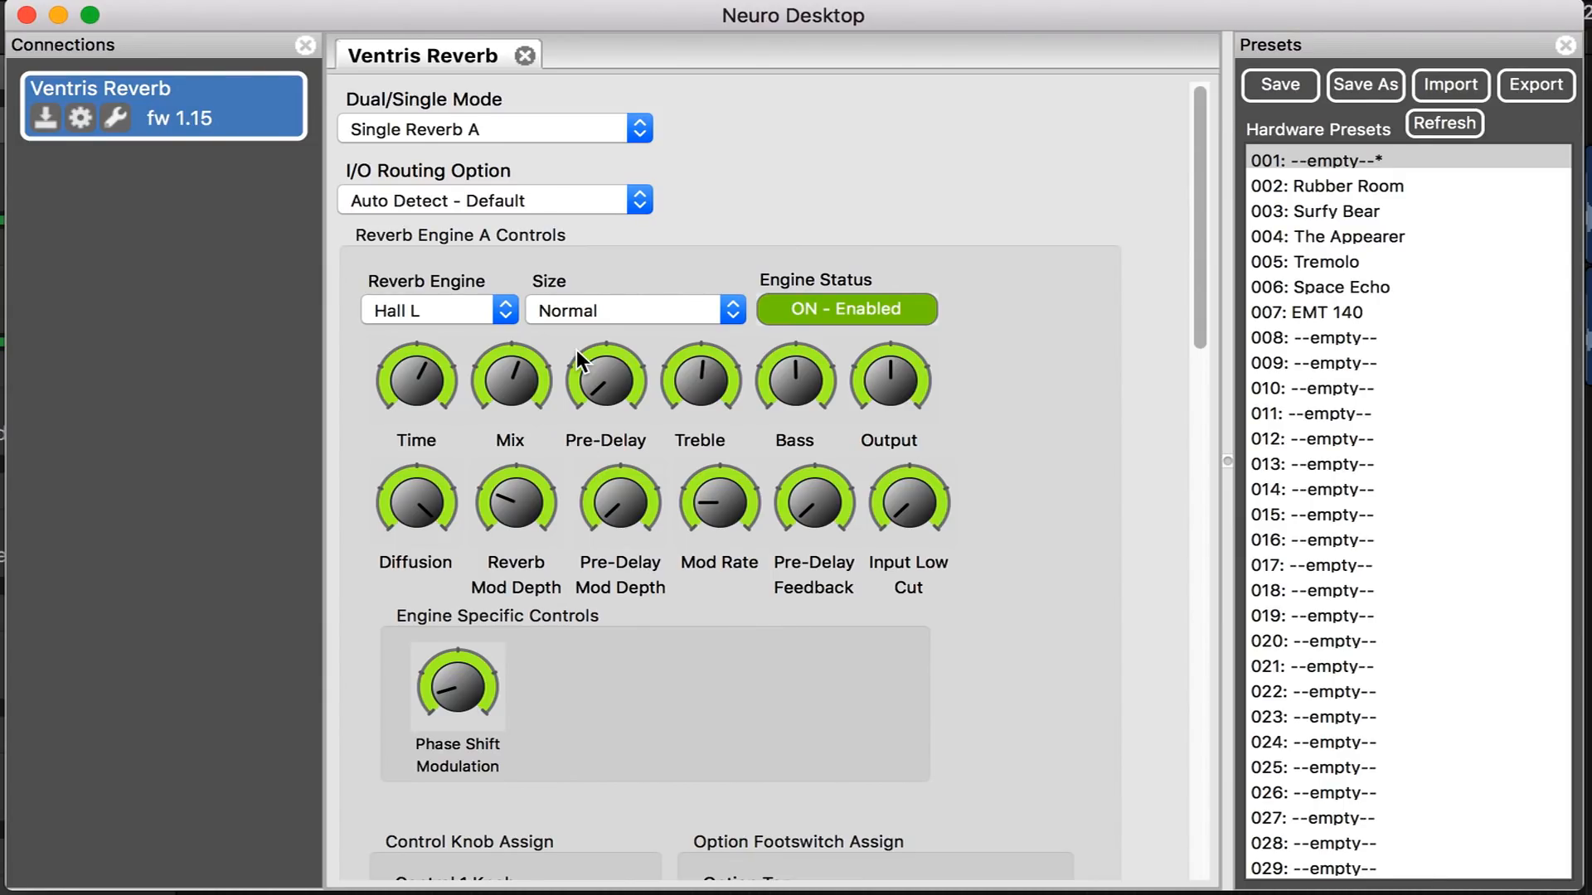
- Try the Enormo-Hall size for the Hall L engine and set it back to Normal
{"action": "left_click", "coordinate": [736, 311]}
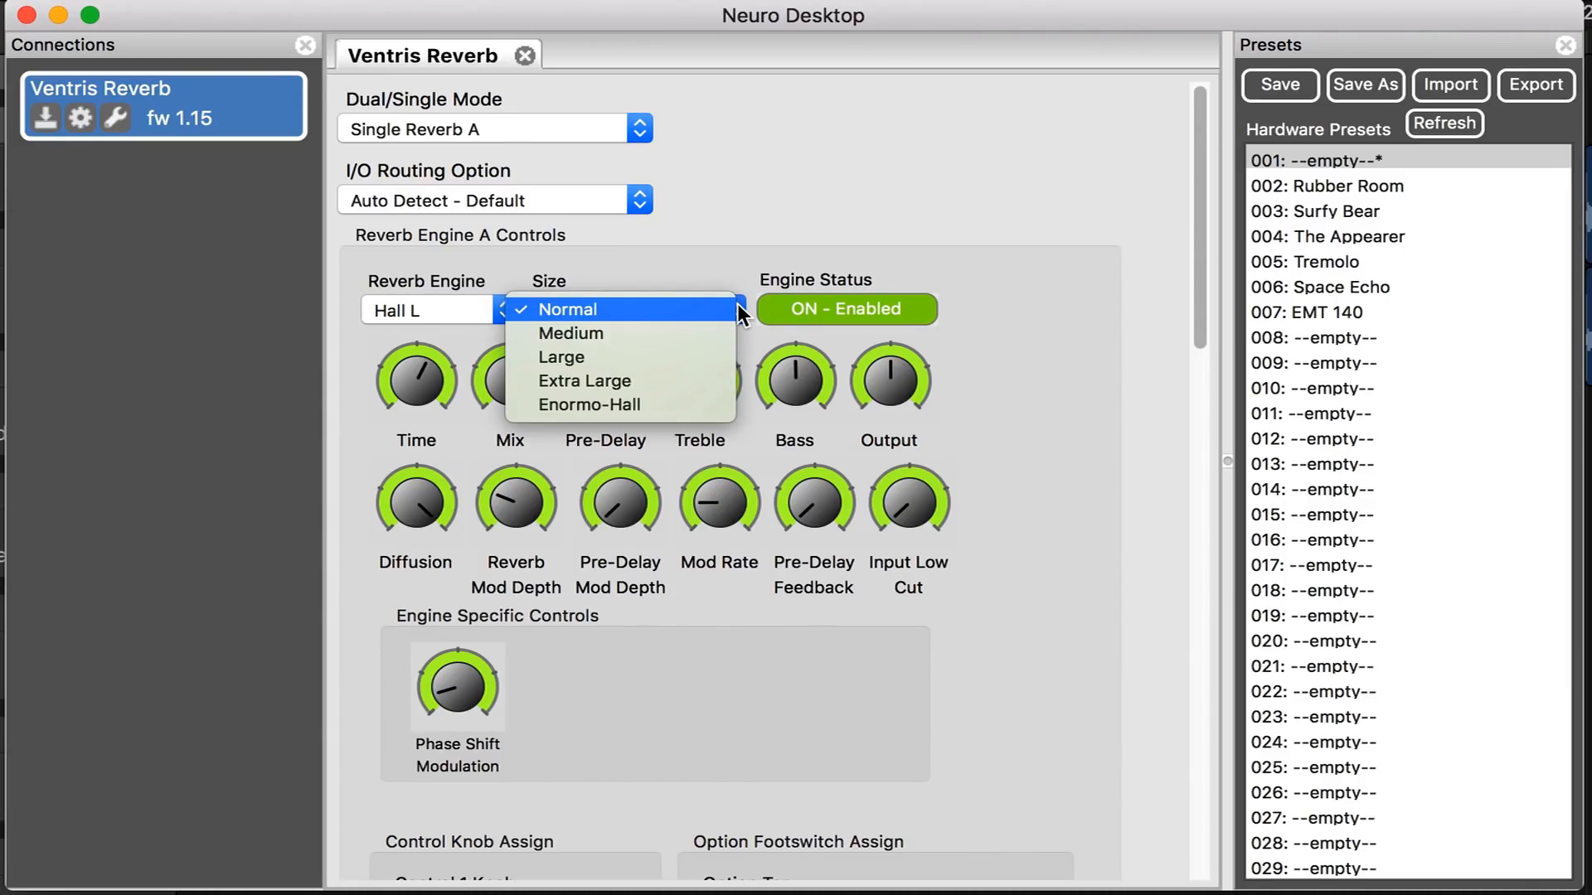
{"action": "left_click", "coordinate": [619, 395]}
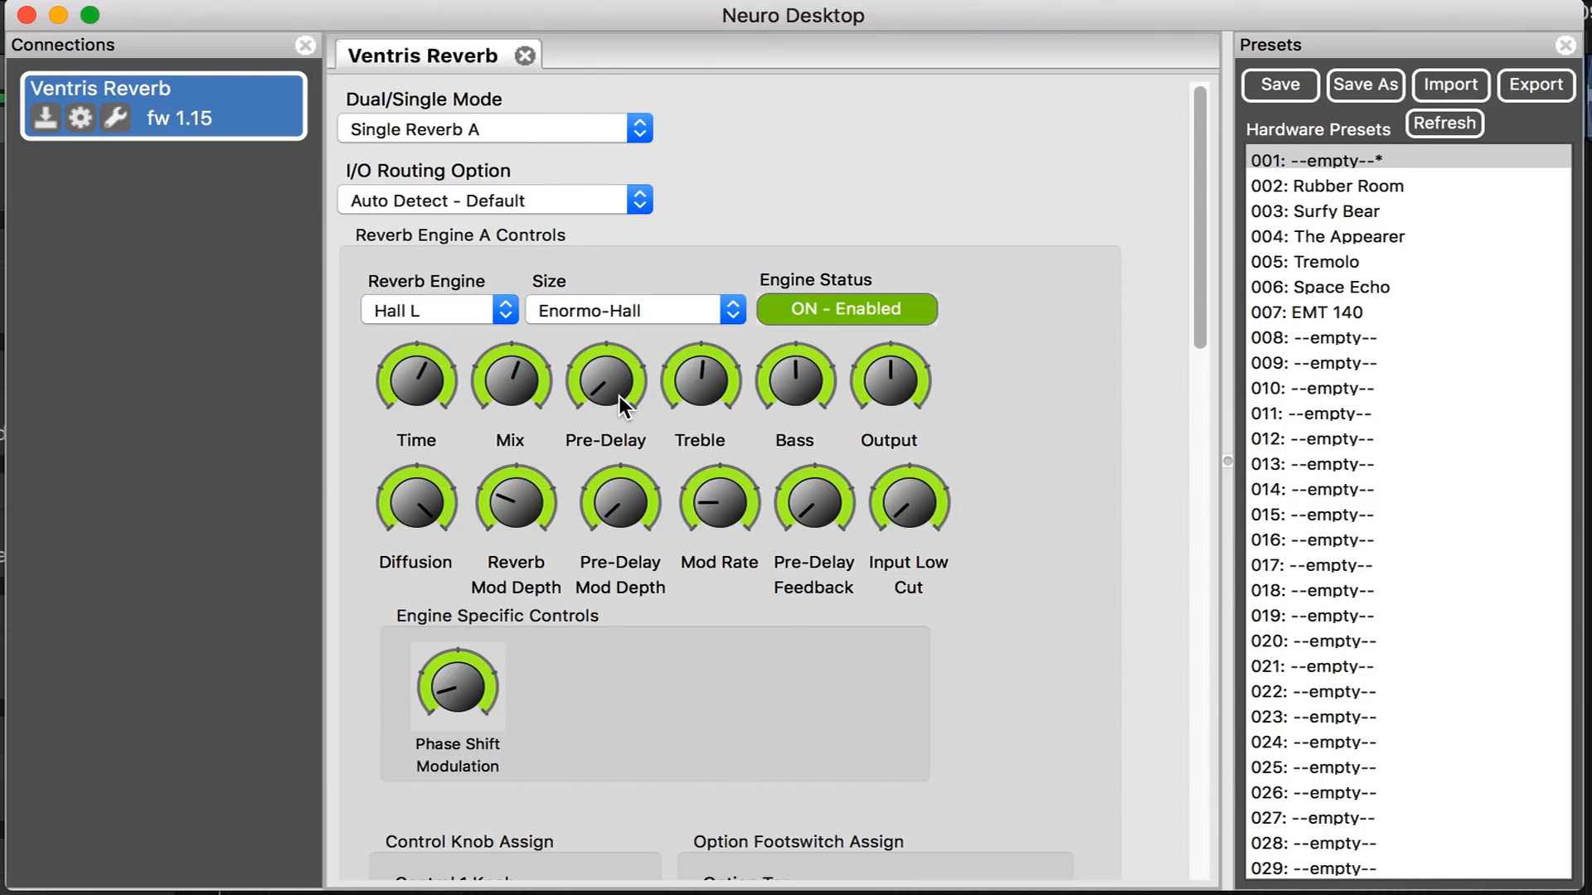
{"action": "left_click", "coordinate": [733, 311]}
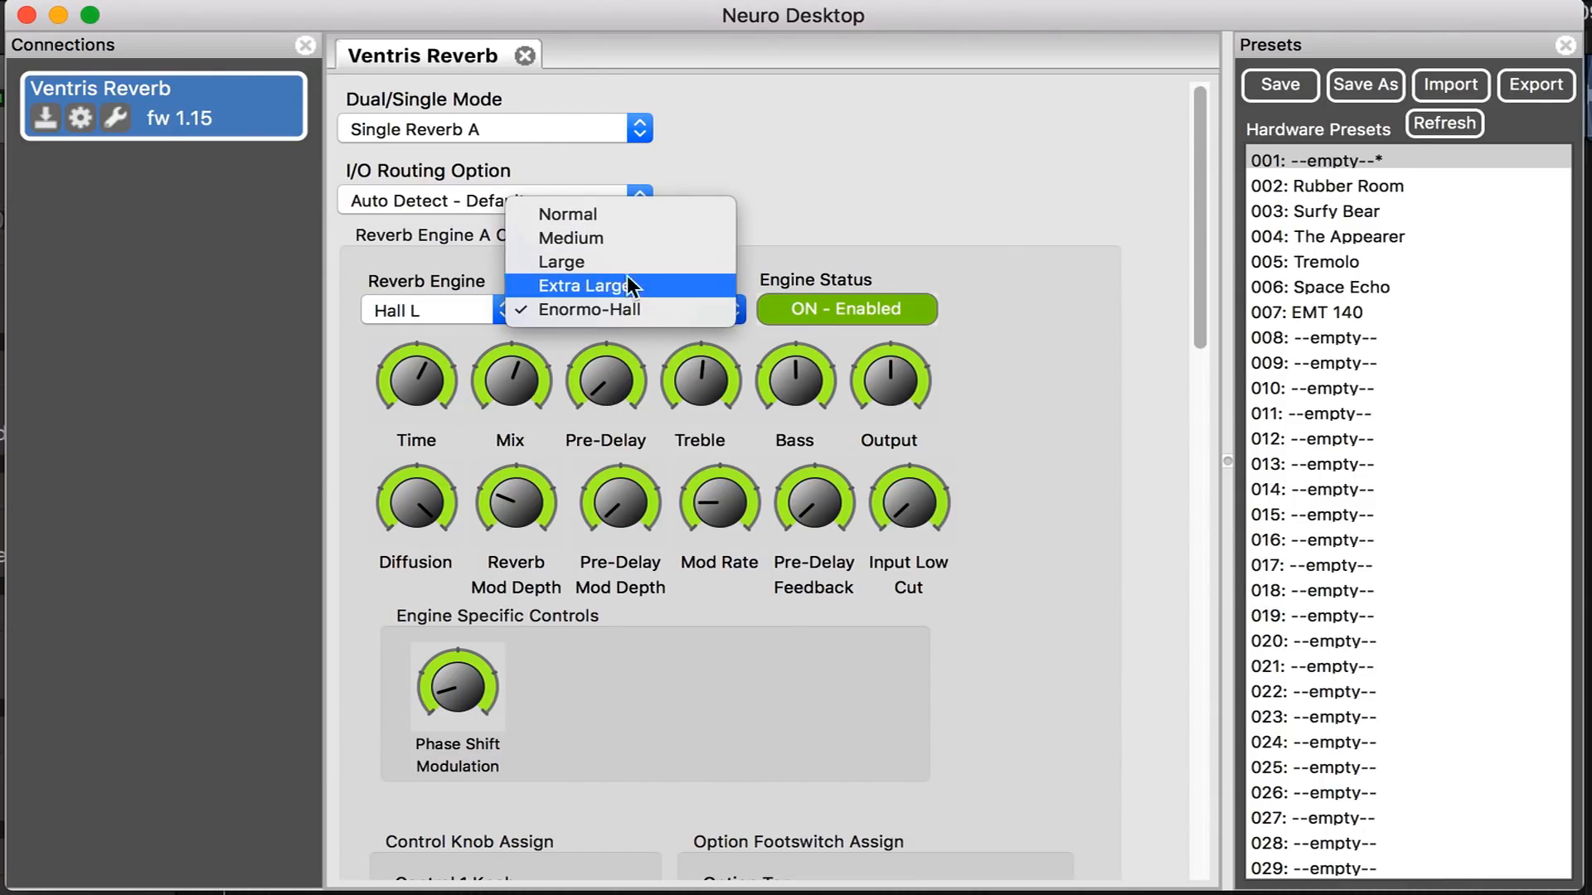
{"action": "left_click", "coordinate": [546, 215]}
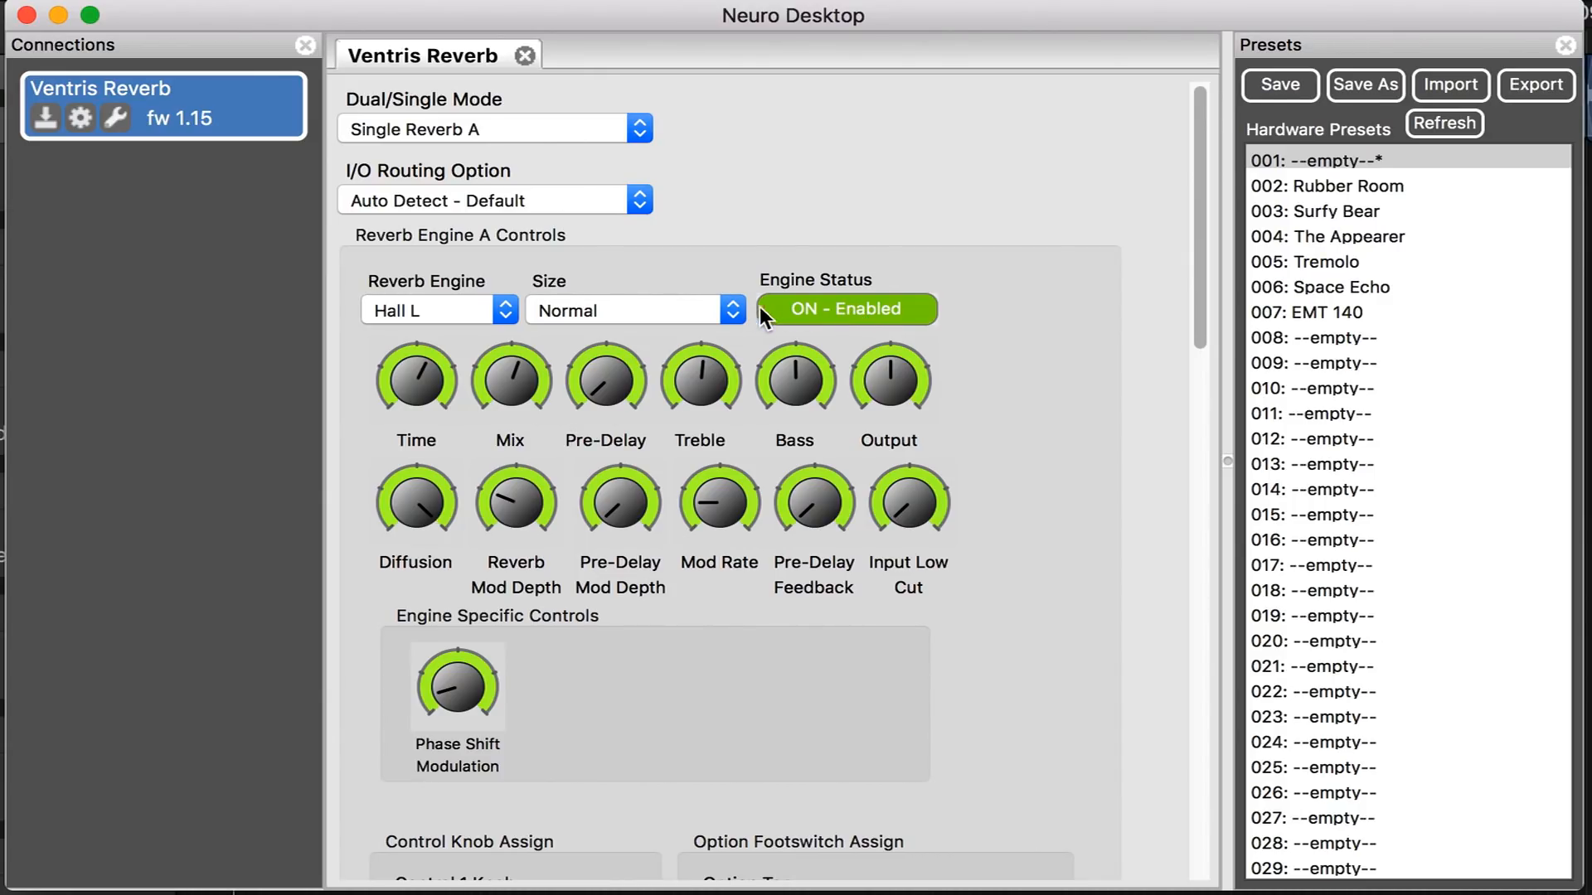
- Adjust the Bass and Output levels of the Hall L reverb in engine A
{"action": "scroll", "coordinate": [1019, 402], "scroll_direction": "down", "scroll_amount": 2}
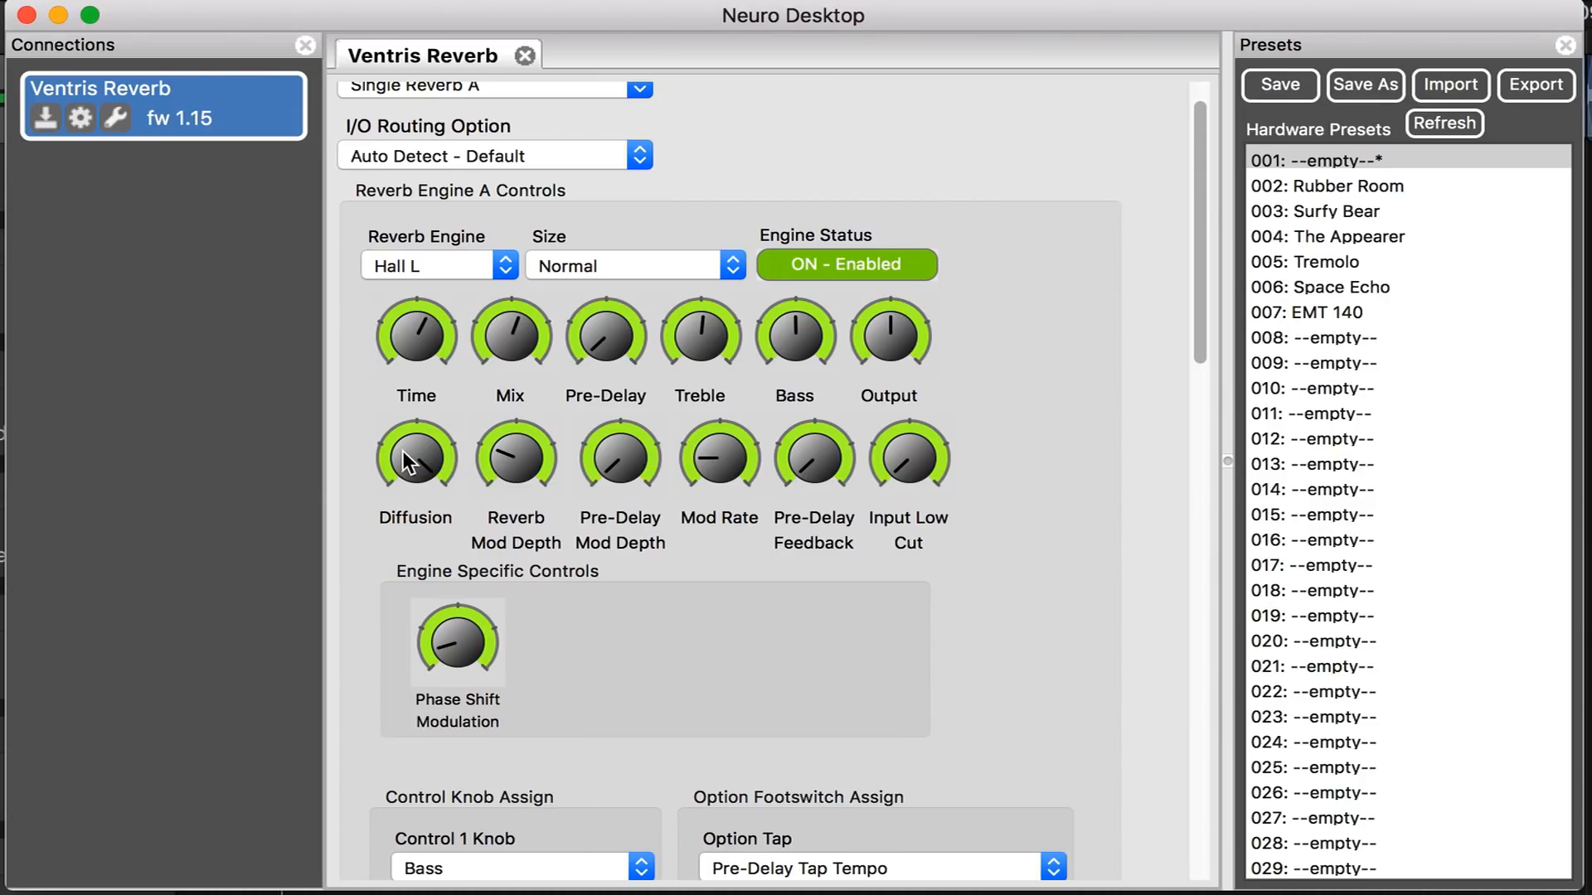
{"action": "left_click_drag", "start_coordinate": [403, 451], "coordinate": [406, 490]}
{"action": "mouse_move", "coordinate": [793, 325]}
{"action": "left_mouse_down"}
{"action": "mouse_move", "coordinate": [792, 417]}
{"action": "mouse_move", "coordinate": [771, 334]}
{"action": "left_mouse_up"}
{"action": "mouse_move", "coordinate": [877, 333]}
{"action": "left_mouse_down"}
{"action": "mouse_move", "coordinate": [889, 395]}
{"action": "mouse_move", "coordinate": [865, 342]}
{"action": "left_mouse_up"}
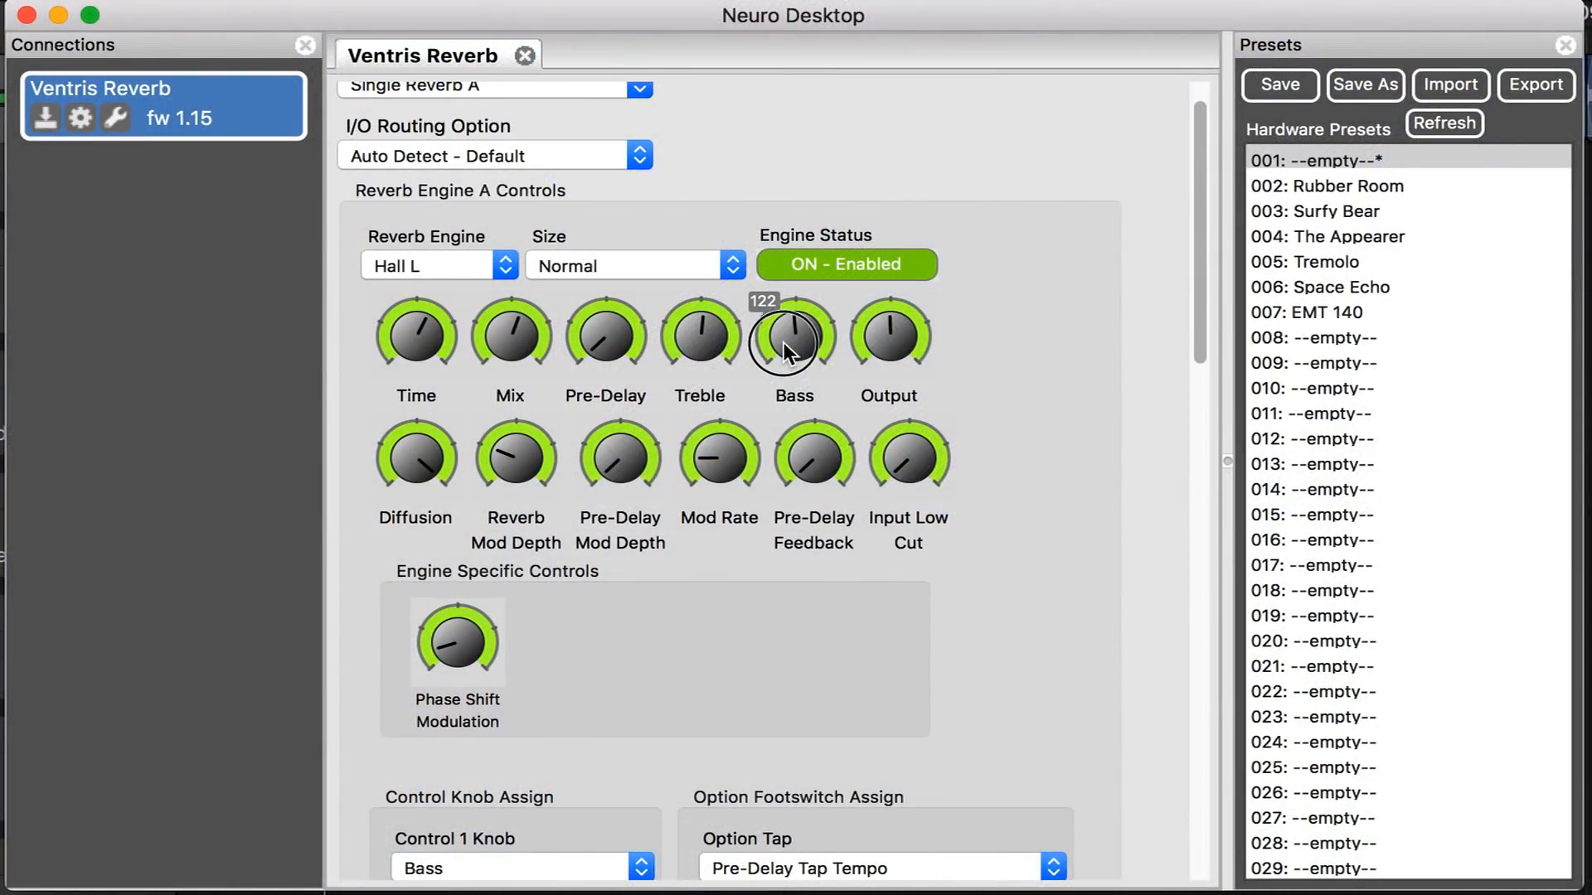
{"action": "mouse_move", "coordinate": [783, 341]}
{"action": "left_mouse_down"}
{"action": "mouse_move", "coordinate": [778, 325]}
{"action": "mouse_move", "coordinate": [805, 452]}
{"action": "mouse_move", "coordinate": [778, 400]}
{"action": "mouse_move", "coordinate": [765, 244]}
{"action": "mouse_move", "coordinate": [806, 420]}
{"action": "mouse_move", "coordinate": [779, 345]}
{"action": "left_mouse_up"}
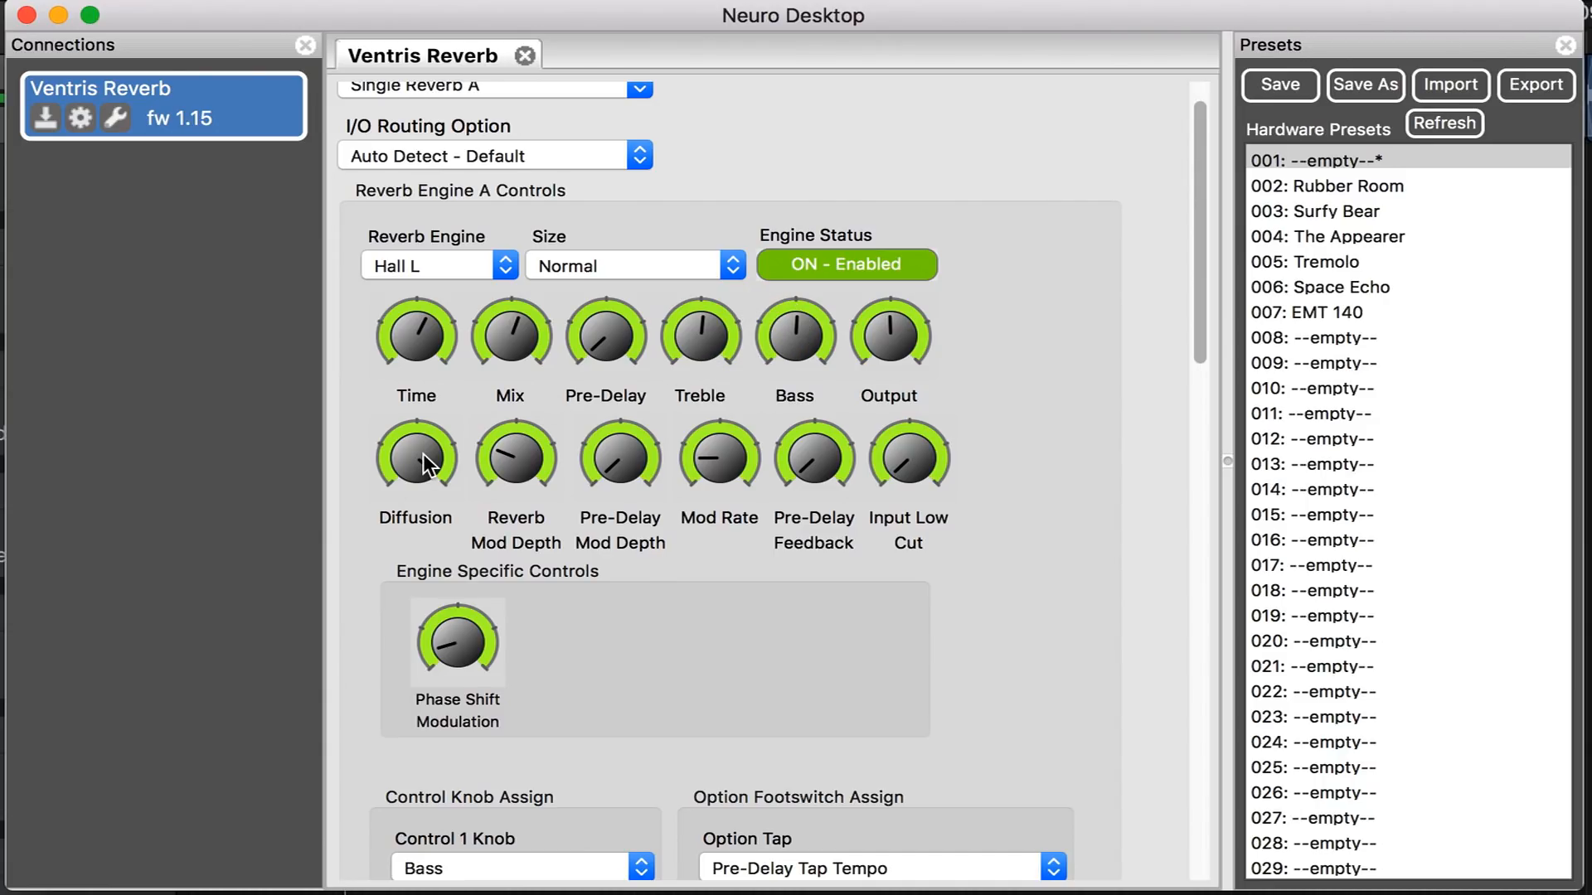
- Lower the Diffusion and Reverb Mod Depth of the Hall L reverb in engine A
{"action": "left_click_drag", "start_coordinate": [404, 446], "coordinate": [430, 559]}
{"action": "left_click_drag", "start_coordinate": [411, 444], "coordinate": [419, 549]}
{"action": "left_click_drag", "start_coordinate": [411, 454], "coordinate": [364, 277]}
{"action": "left_click_drag", "start_coordinate": [406, 461], "coordinate": [294, 131]}
{"action": "left_click_drag", "start_coordinate": [401, 452], "coordinate": [406, 517]}
{"action": "left_click_drag", "start_coordinate": [503, 471], "coordinate": [503, 509]}
{"action": "scroll", "coordinate": [688, 586], "scroll_direction": "down", "scroll_amount": 3}
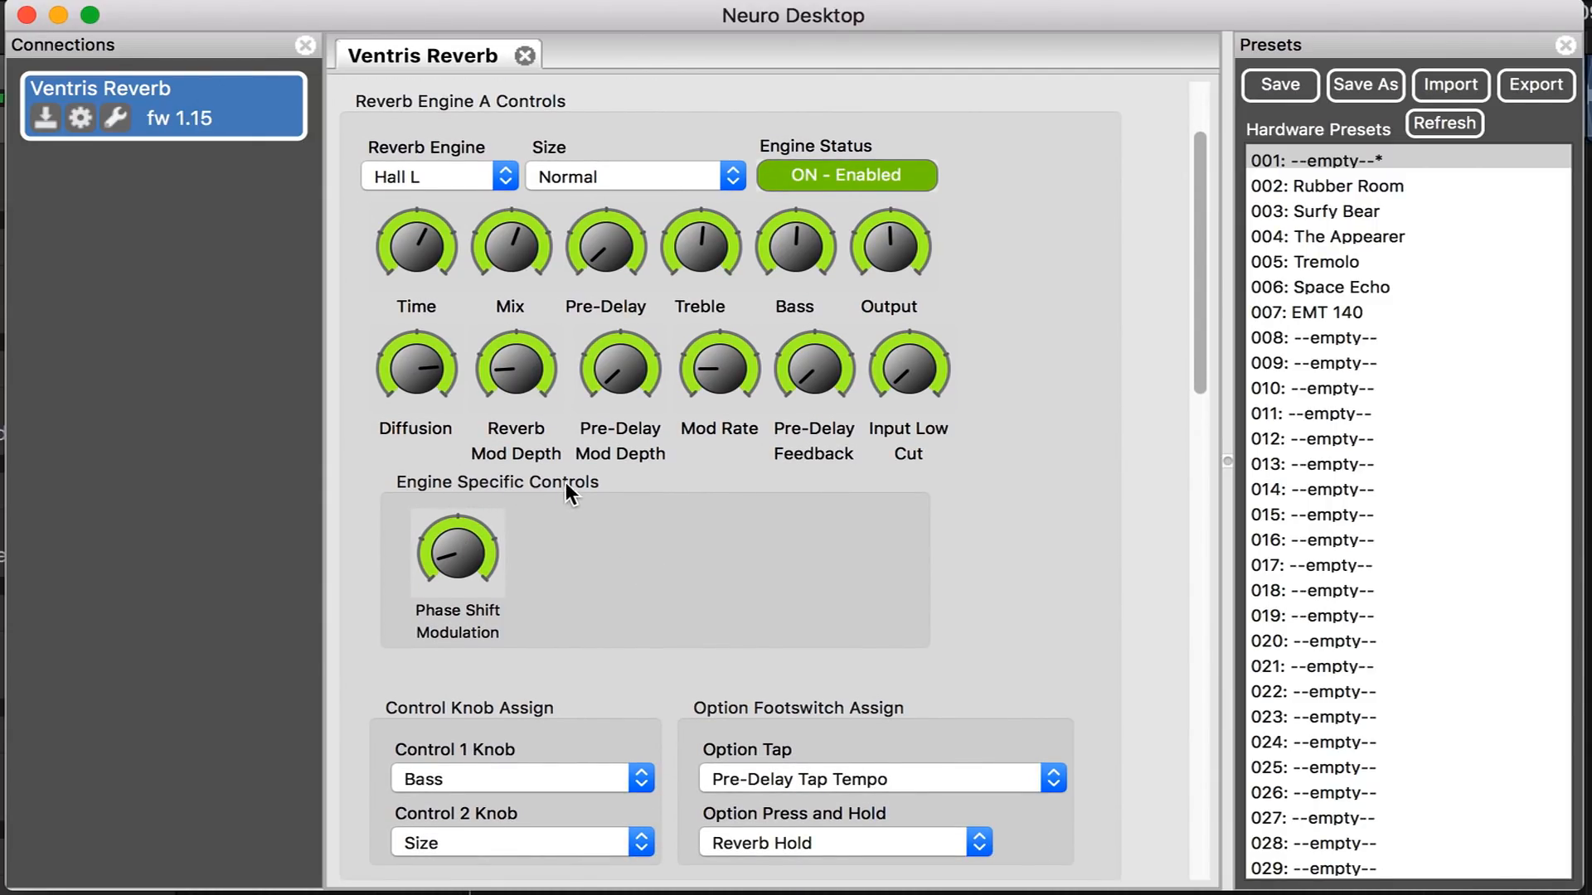
- Try ModVerb as the engine A reverb type, lowering its Tremolo Depth and adjusting its Tremolo Rate
{"action": "scroll", "coordinate": [701, 495], "scroll_direction": "up", "scroll_amount": 4}
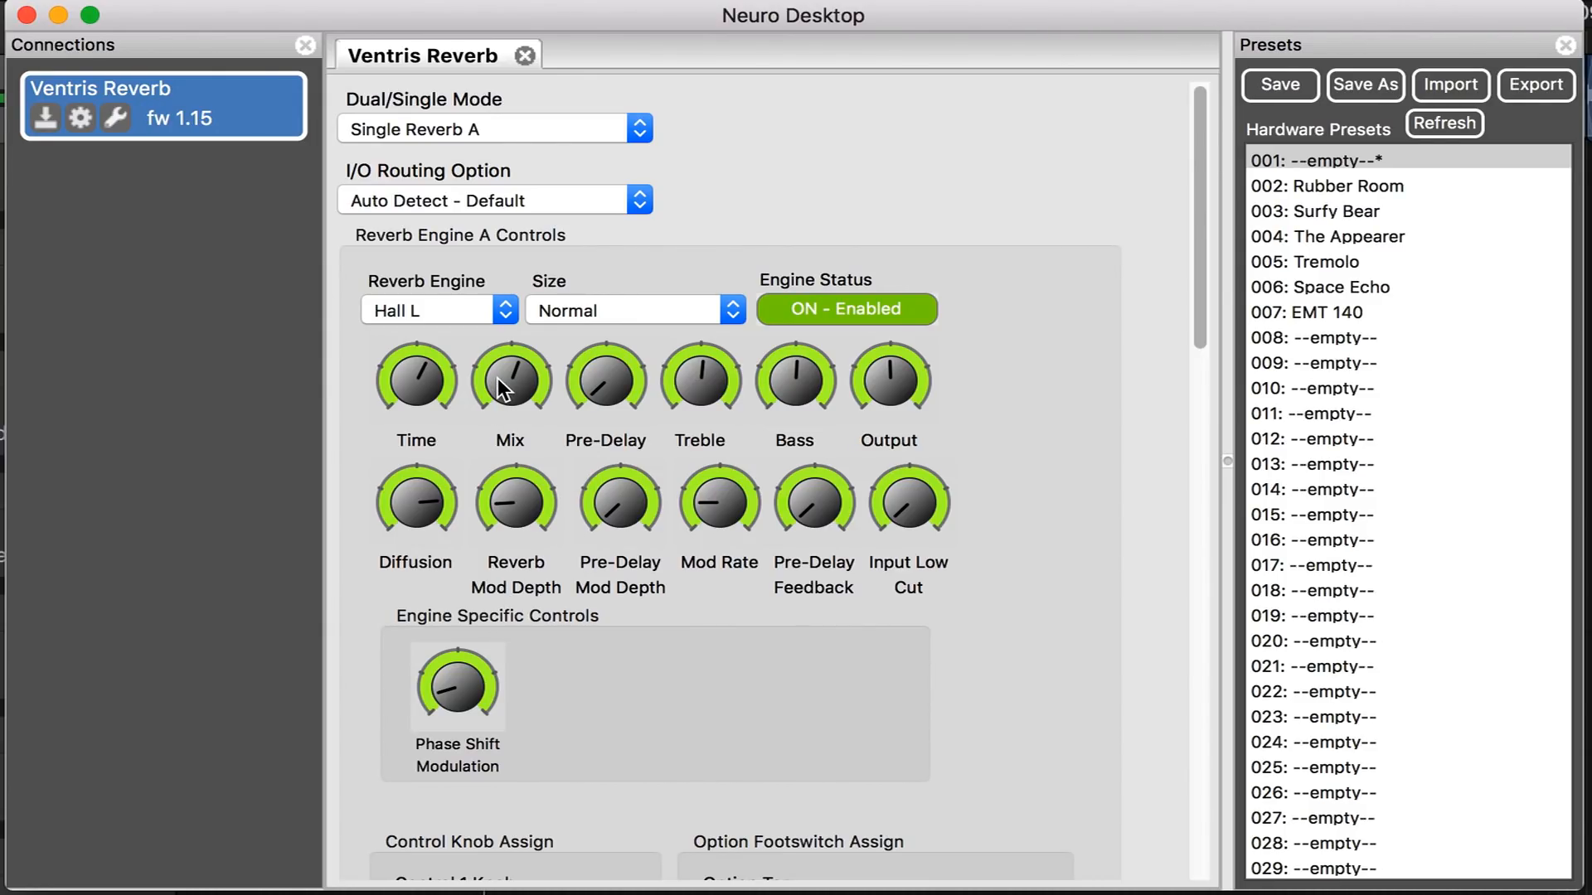
{"action": "left_click", "coordinate": [504, 313]}
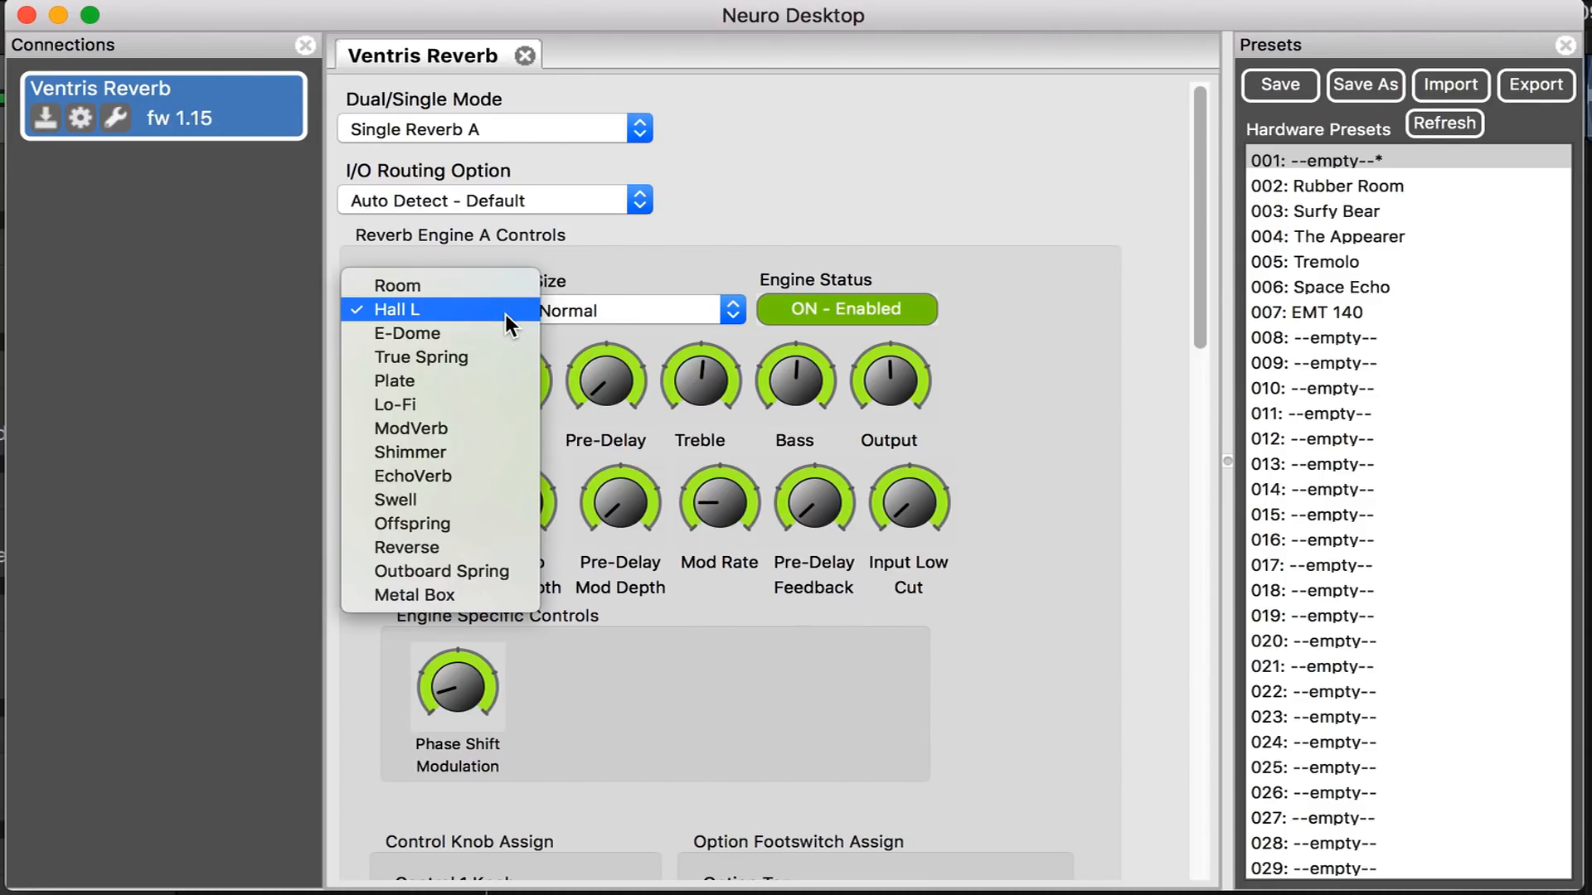
{"action": "left_click", "coordinate": [449, 430]}
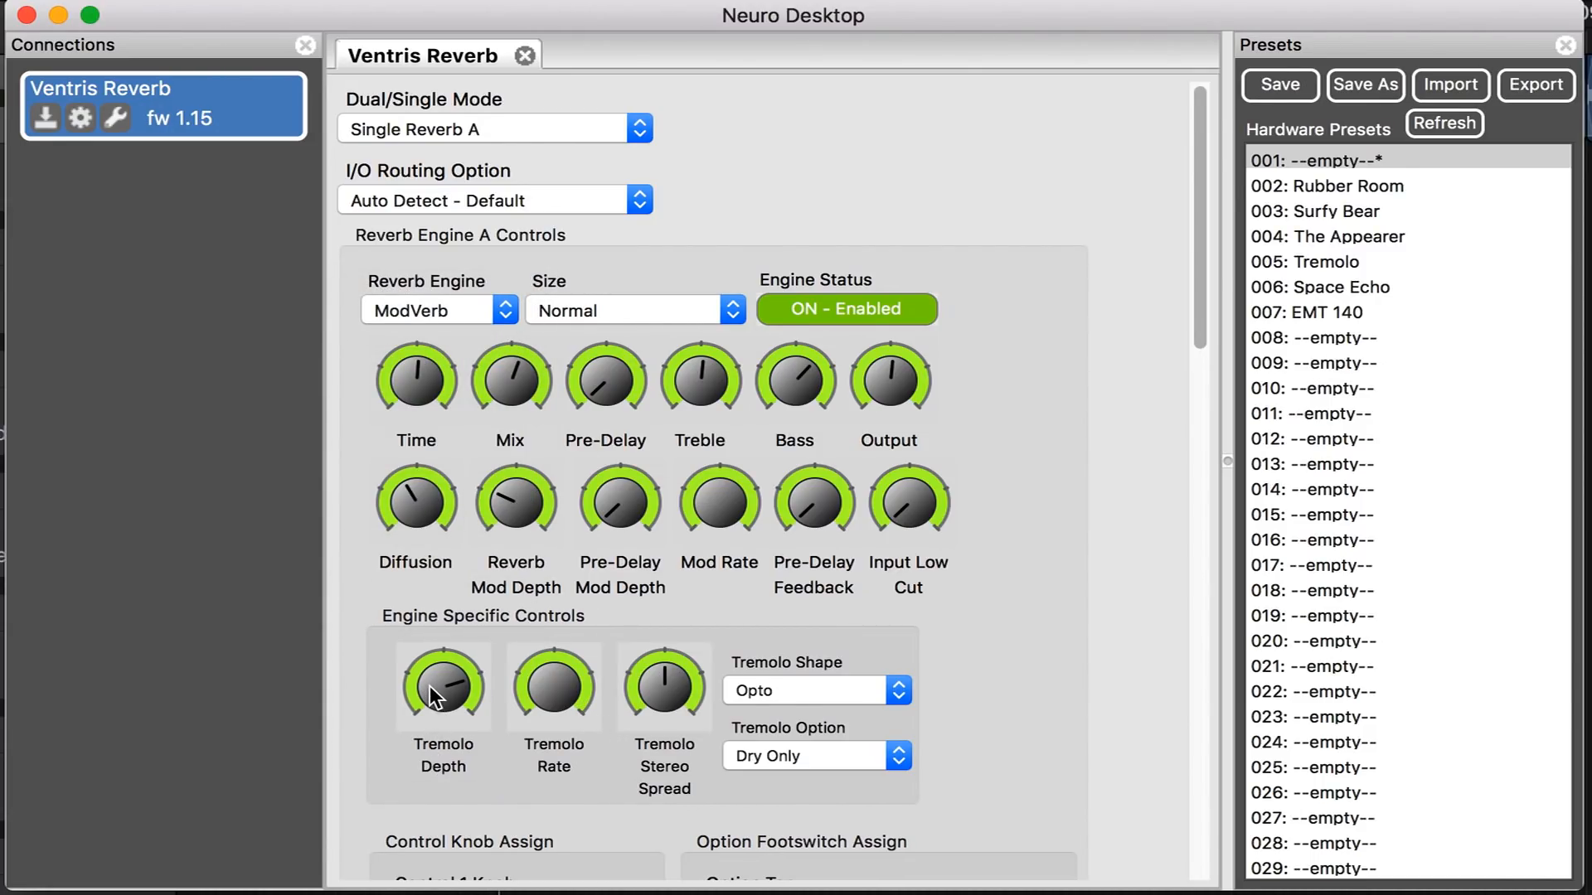
{"action": "left_click_drag", "start_coordinate": [429, 686], "coordinate": [458, 804]}
{"action": "left_click_drag", "start_coordinate": [432, 697], "coordinate": [433, 699]}
{"action": "left_click_drag", "start_coordinate": [550, 680], "coordinate": [537, 713]}
- Review the ModVerb Tremolo Shape options, choosing Opto and trying Smooth
{"action": "left_click", "coordinate": [901, 691]}
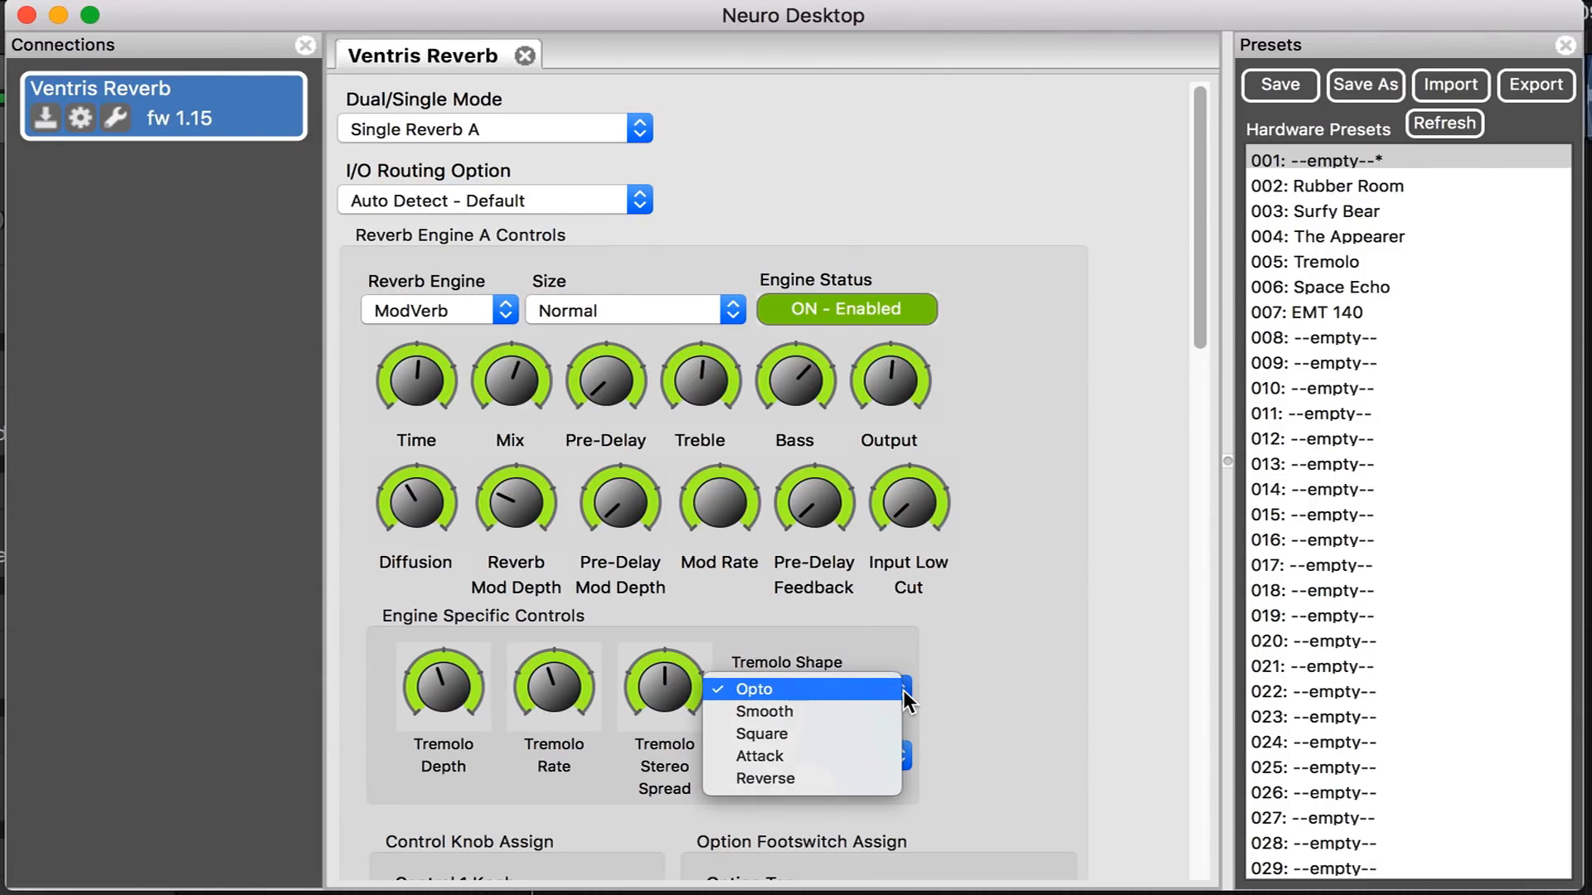
{"action": "left_click", "coordinate": [796, 690]}
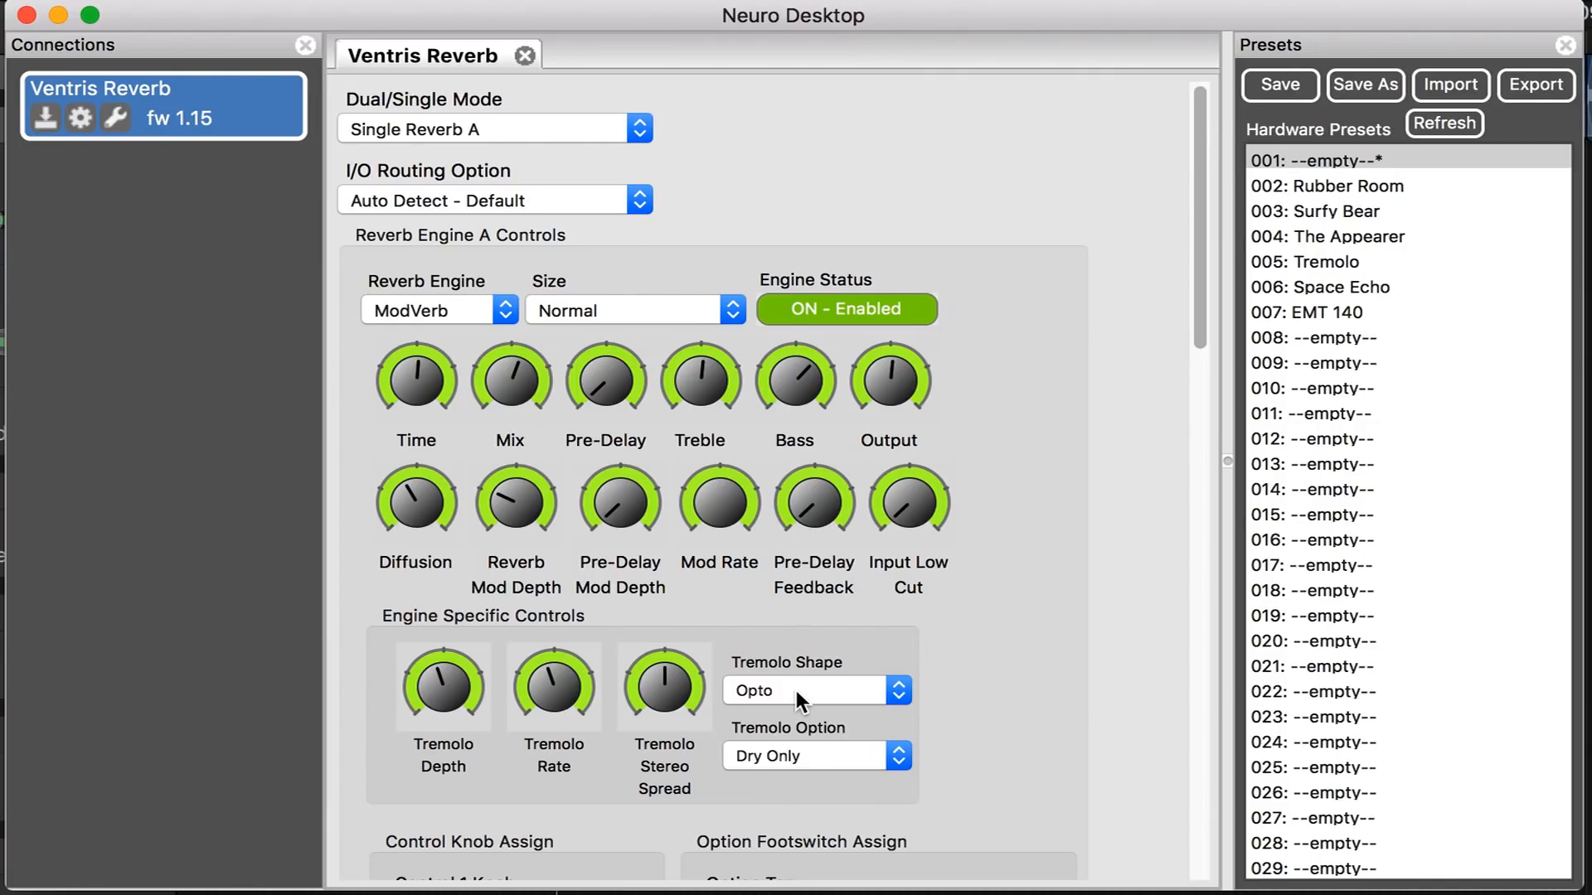
{"action": "left_click", "coordinate": [887, 693]}
{"action": "left_click", "coordinate": [894, 693]}
{"action": "left_click", "coordinate": [838, 716]}
- Set the engine A reverb type to Shimmer and review its Pitch Interval options, keeping +Octave
{"action": "left_click", "coordinate": [503, 314]}
{"action": "left_click", "coordinate": [445, 330]}
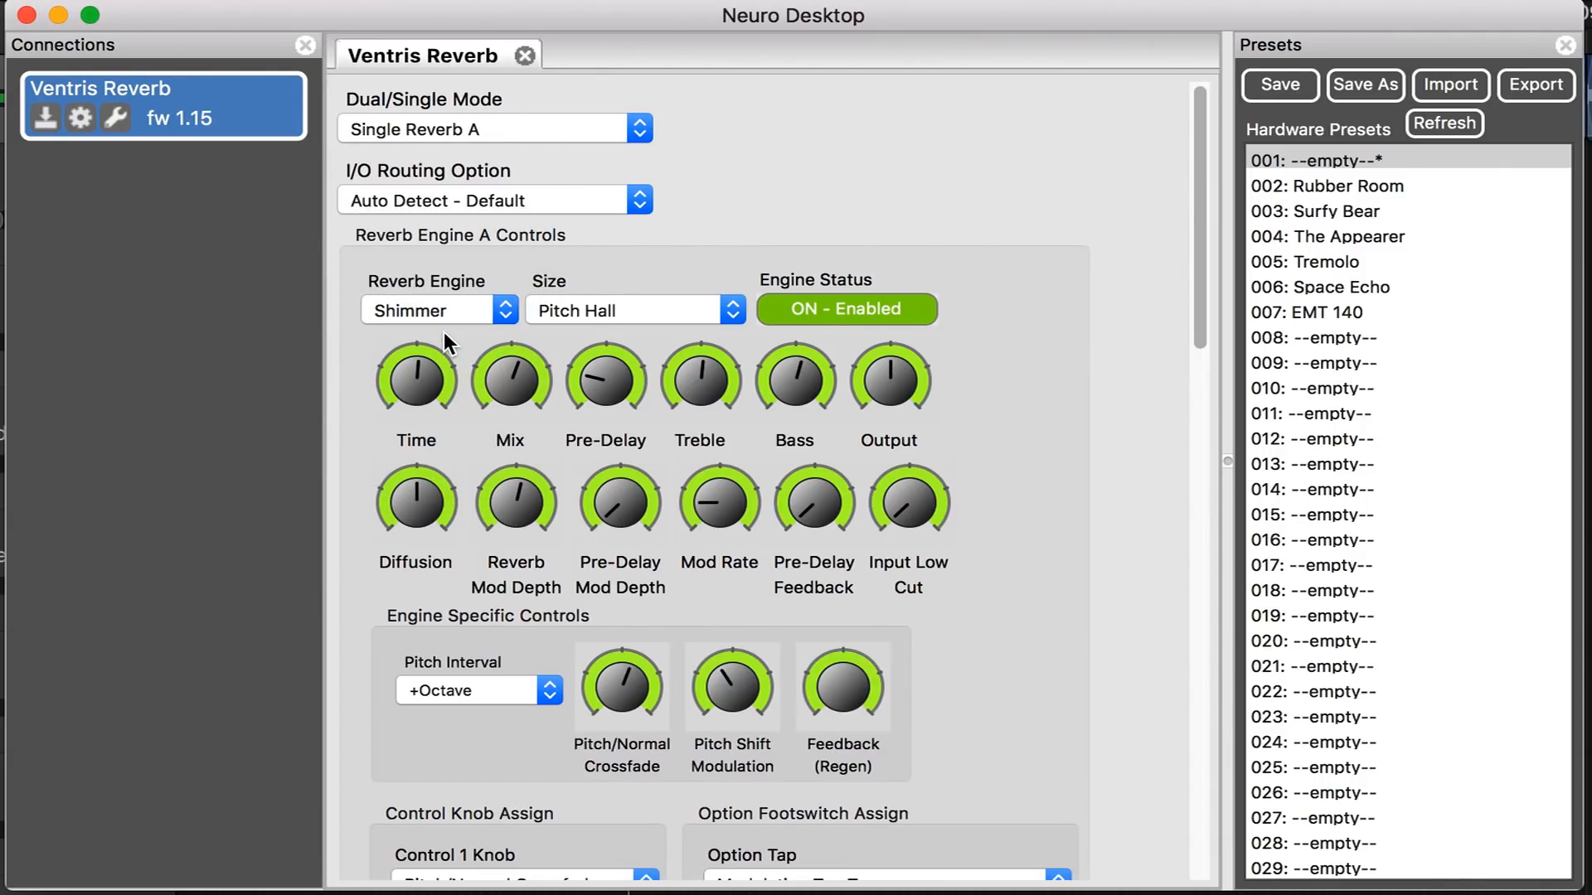
{"action": "left_click", "coordinate": [545, 697]}
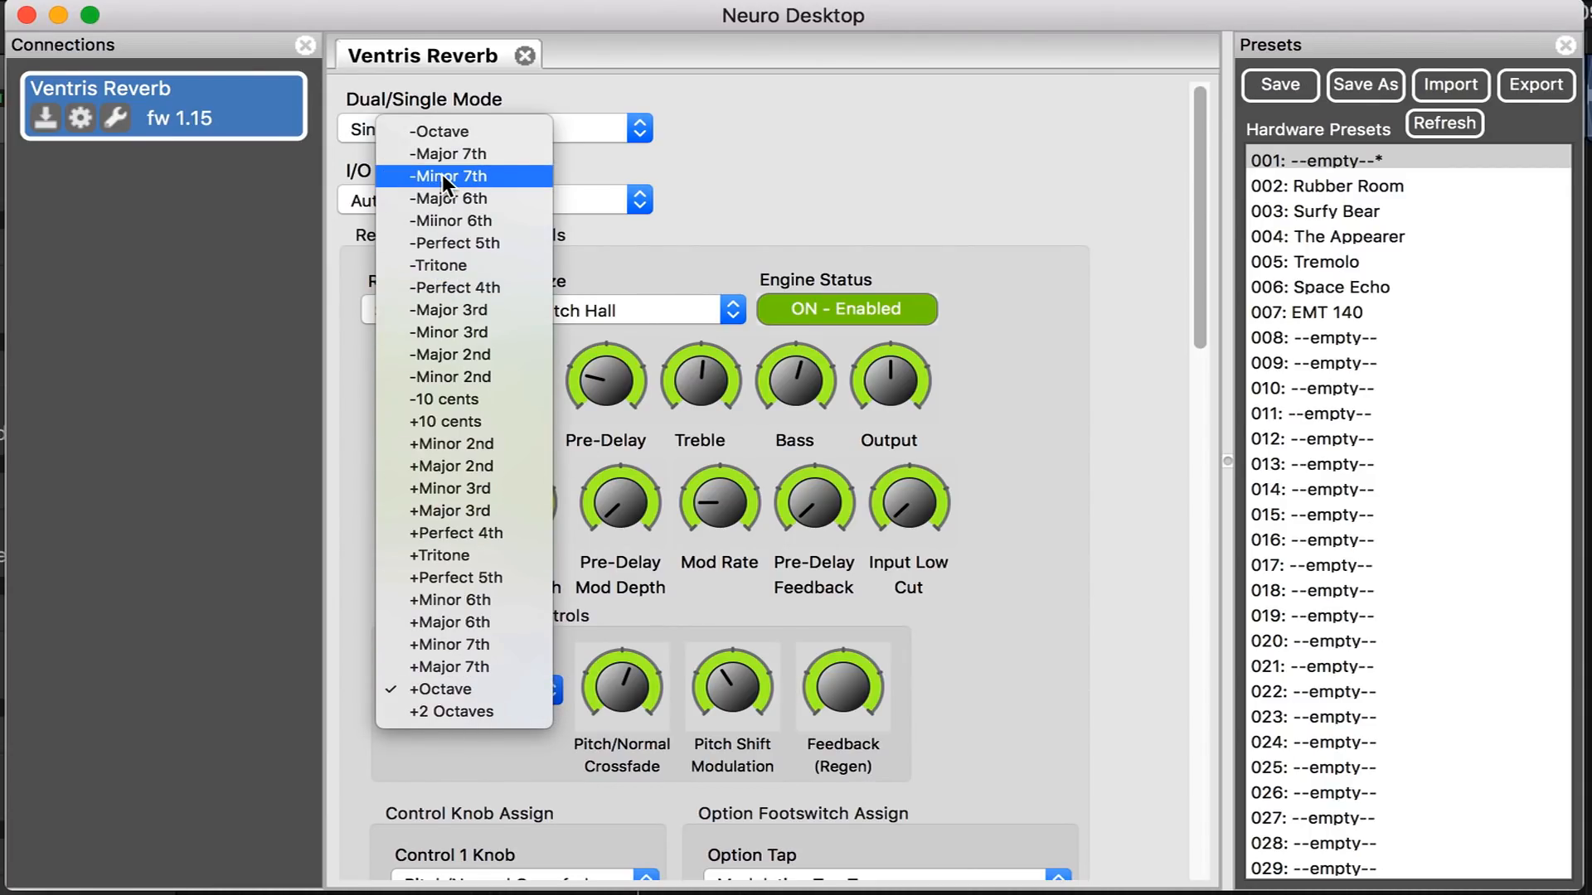
{"action": "left_click", "coordinate": [446, 689]}
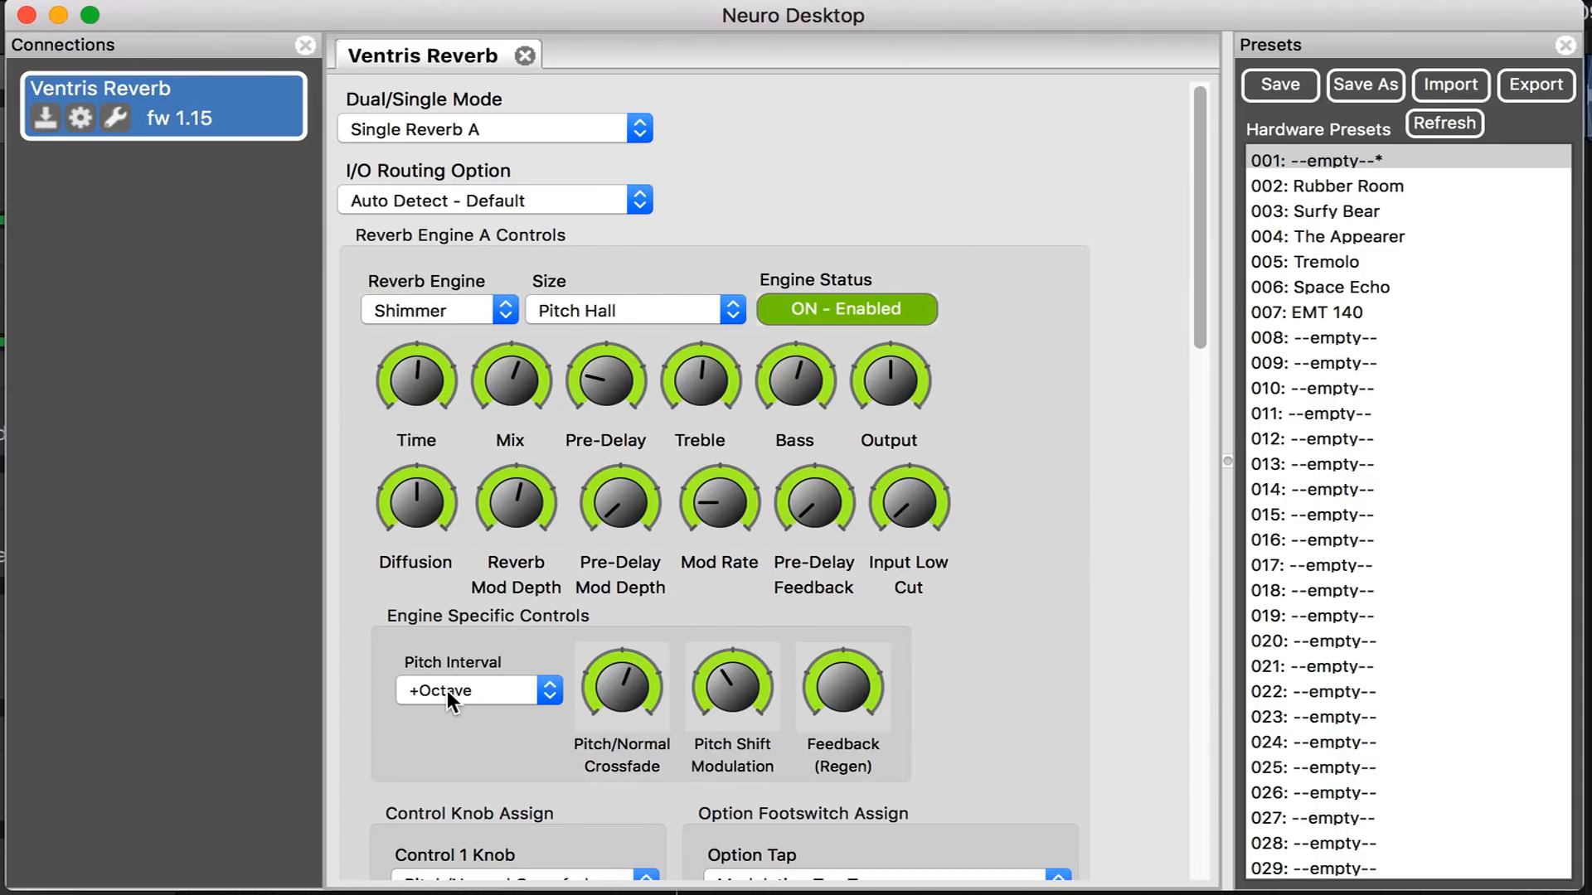
- Try +Major 3rd, +Perfect 5th and -Octave as the Shimmer pitch interval and set it back to +Octave
{"action": "left_click", "coordinate": [548, 691]}
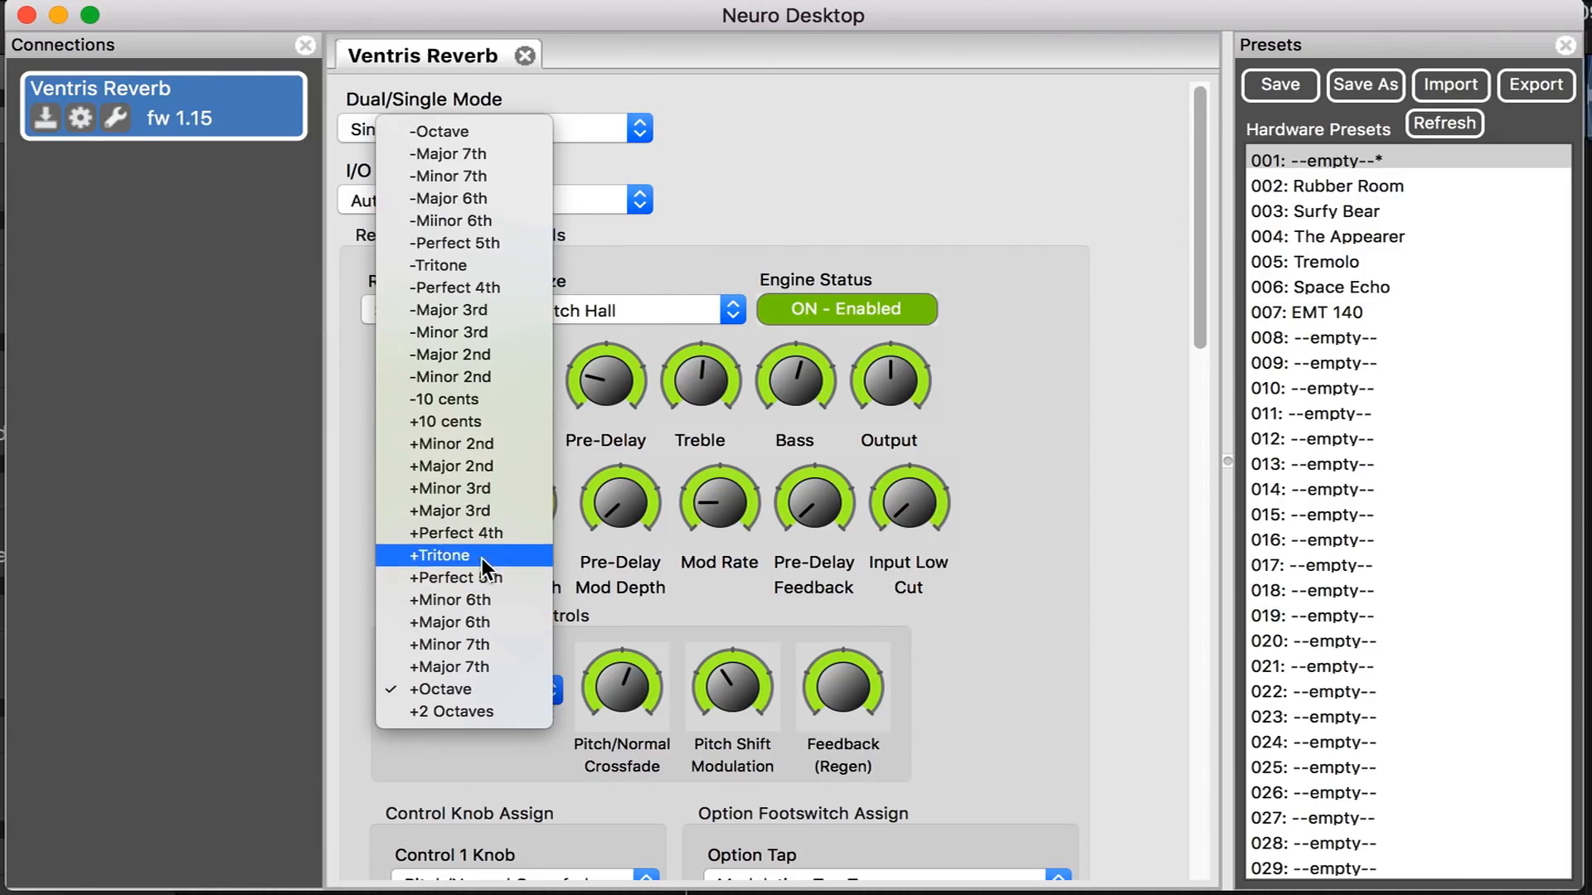
{"action": "left_click", "coordinate": [471, 509]}
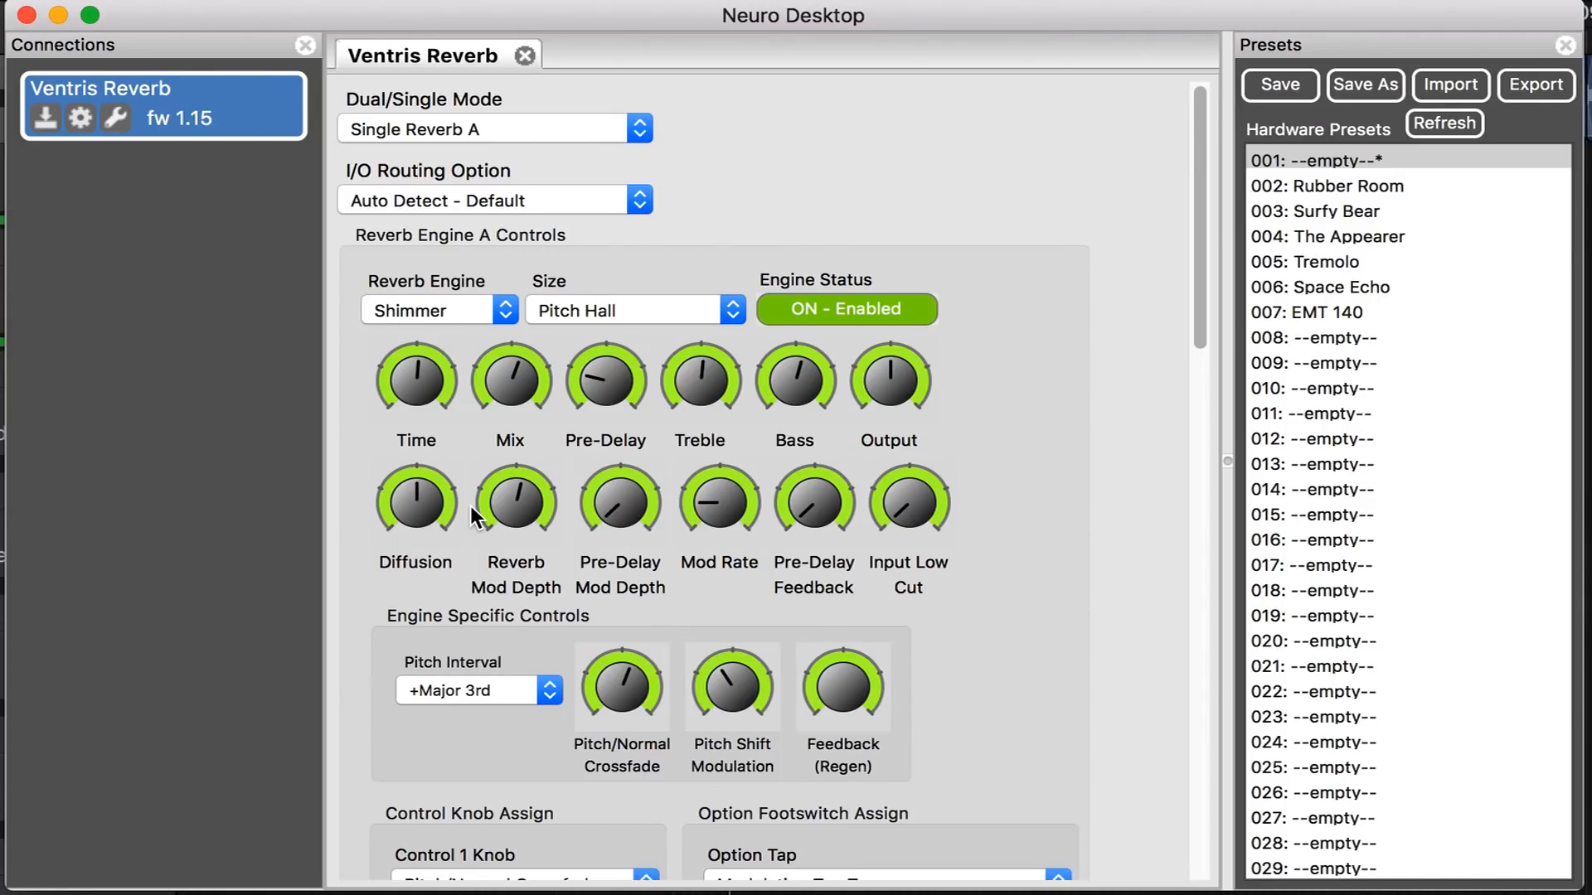
{"action": "left_click", "coordinate": [550, 690]}
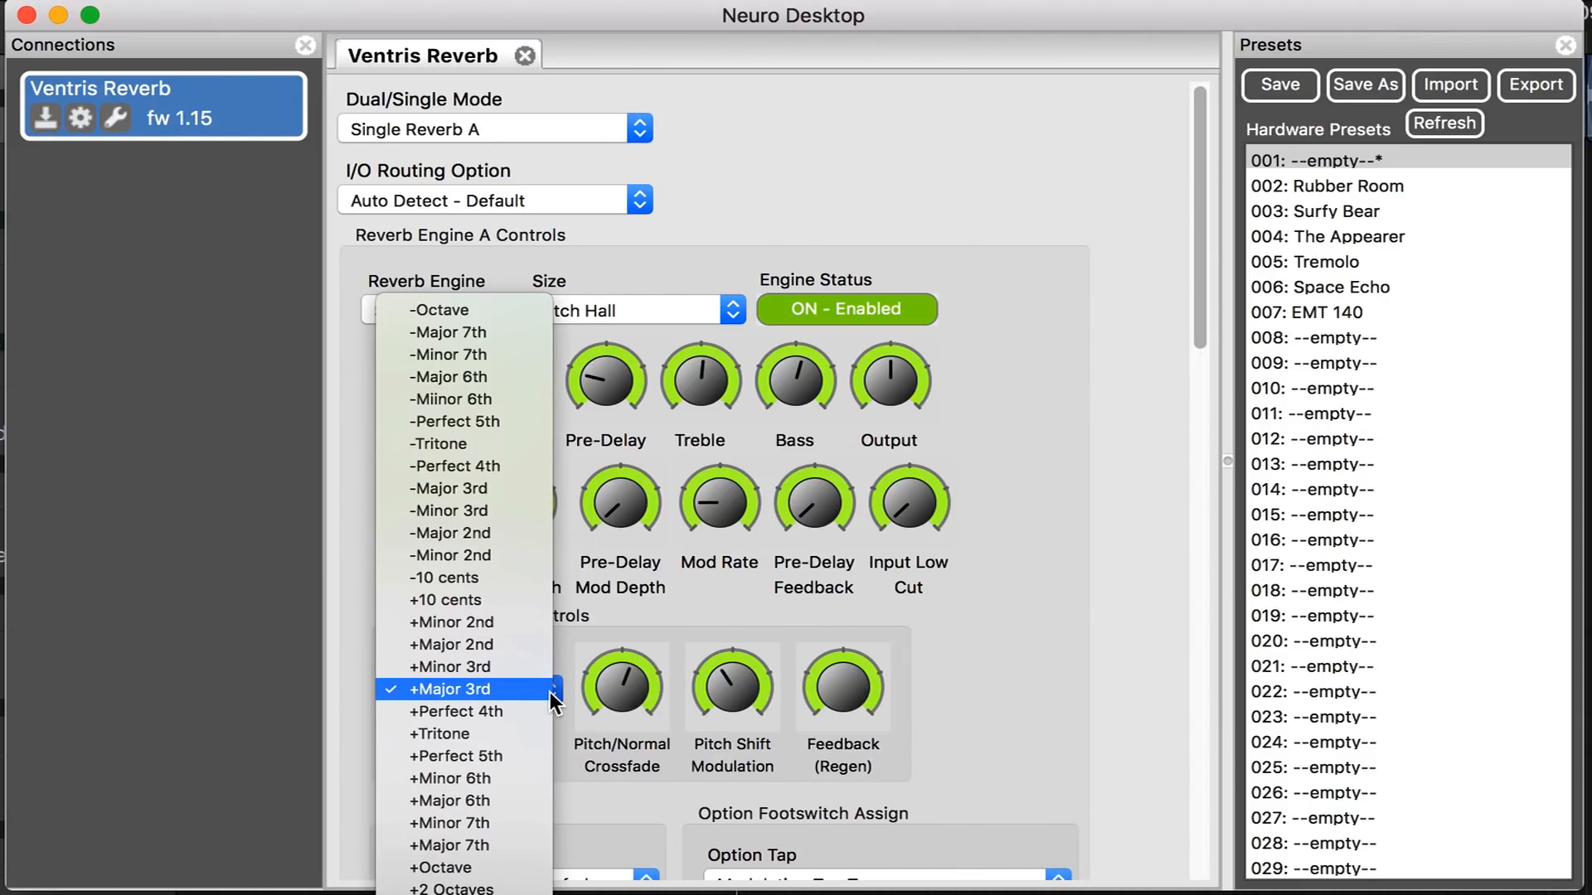
{"action": "left_click", "coordinate": [486, 757]}
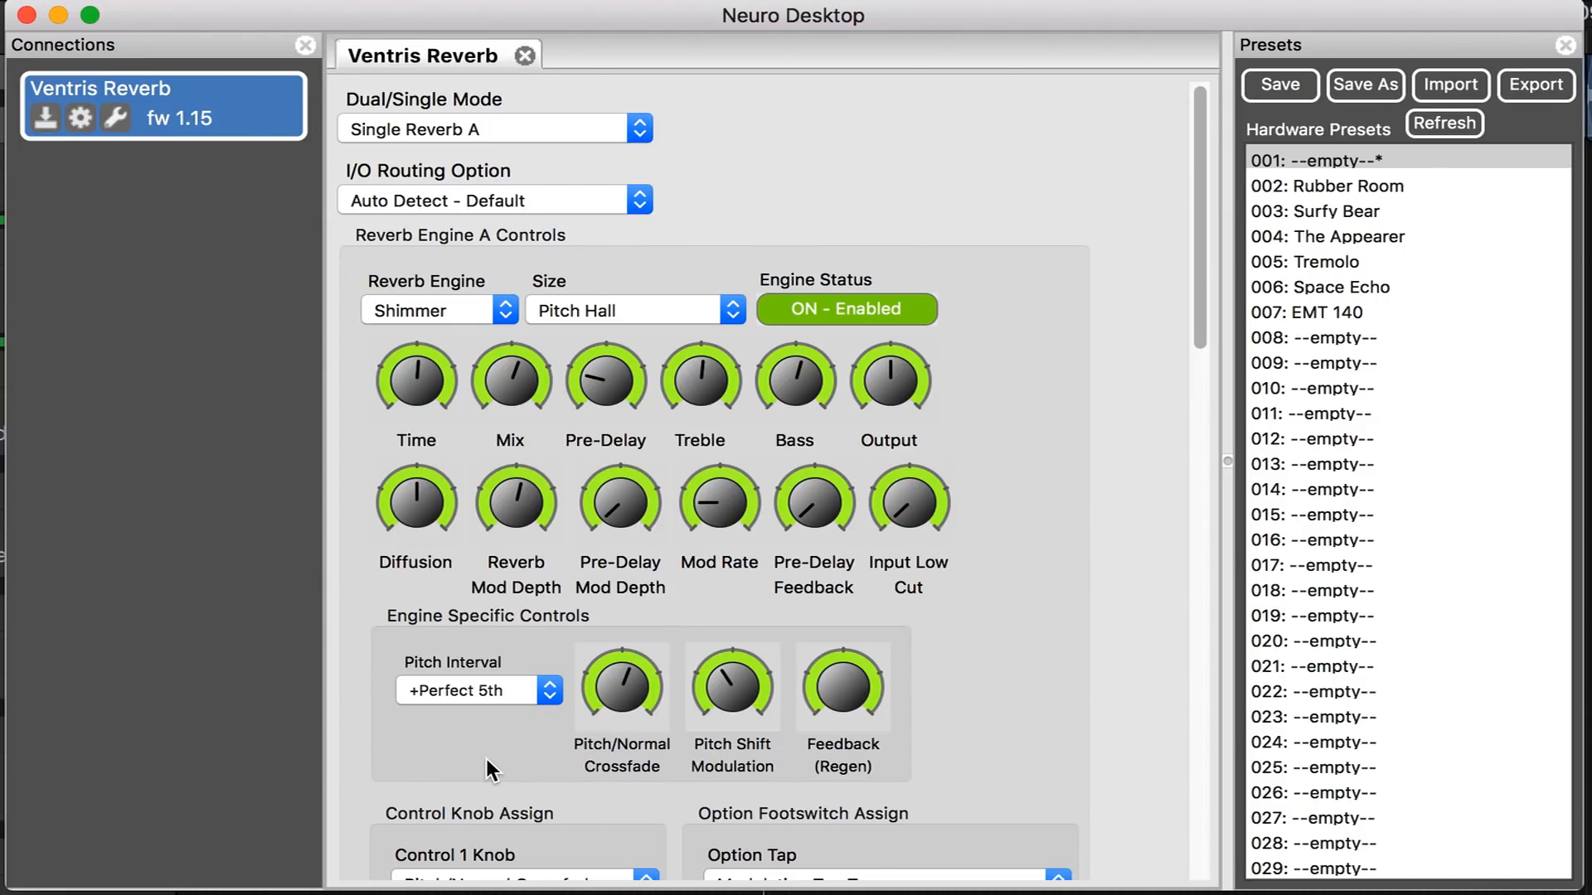
{"action": "left_click", "coordinate": [552, 693]}
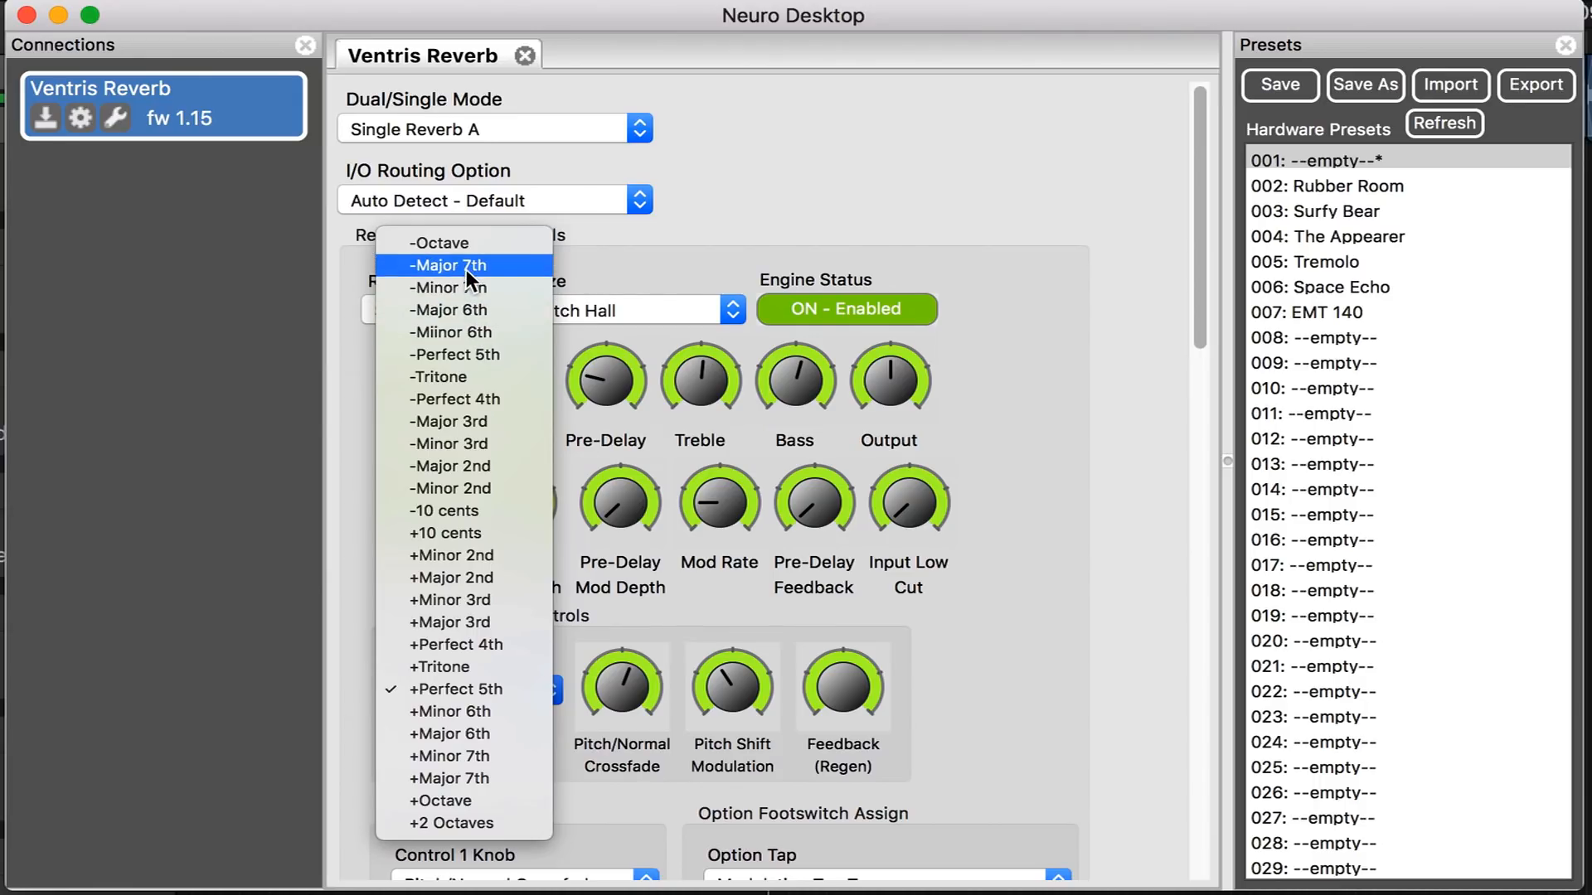
{"action": "left_click", "coordinate": [457, 244]}
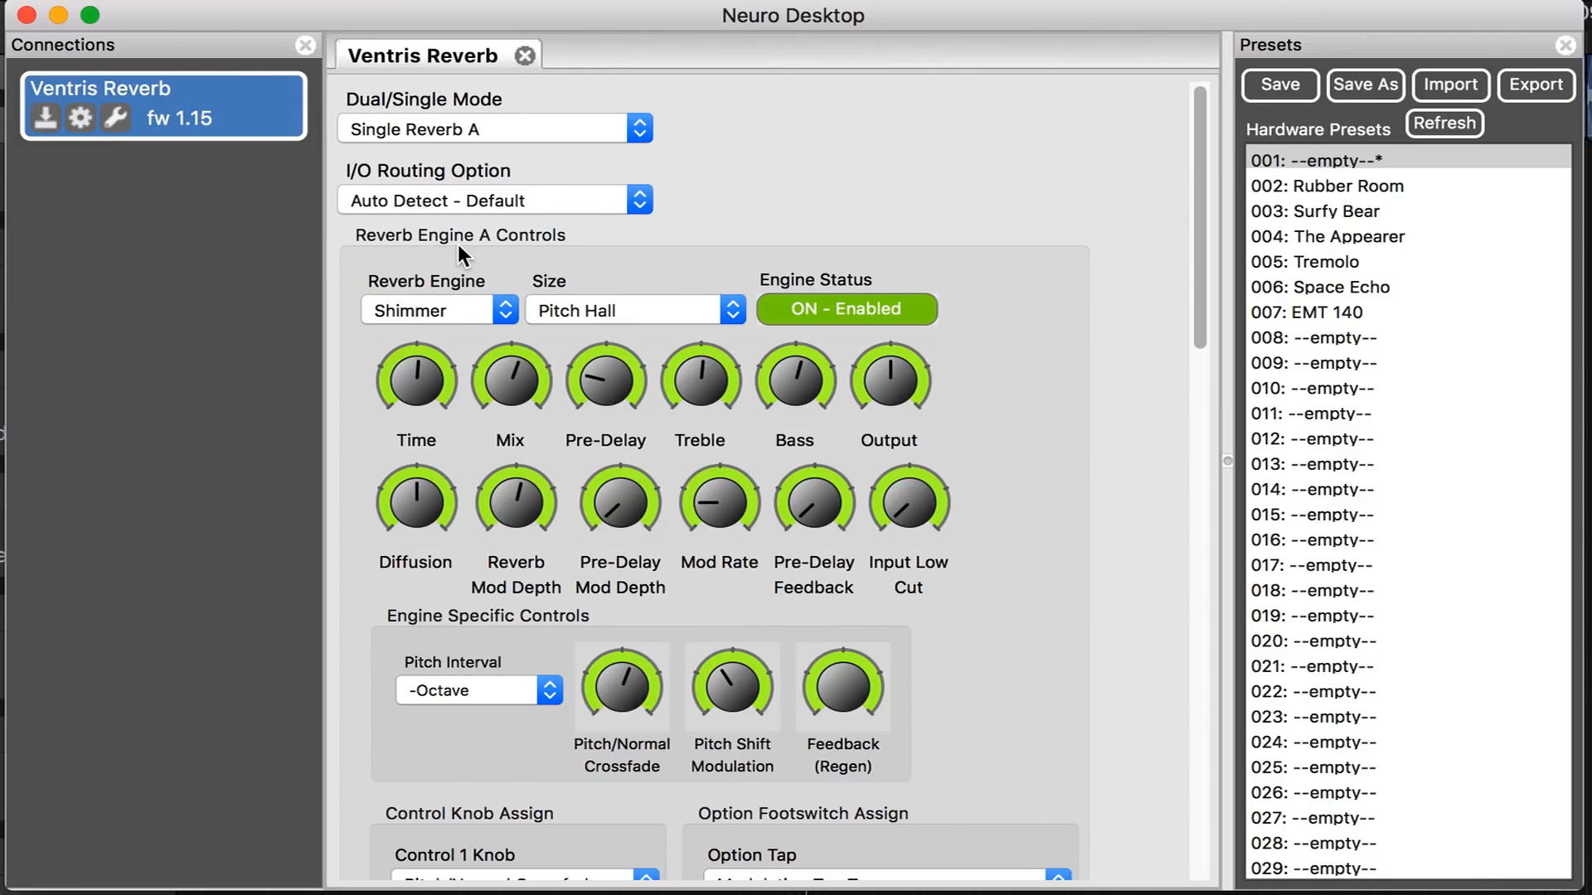
{"action": "left_click", "coordinate": [554, 698]}
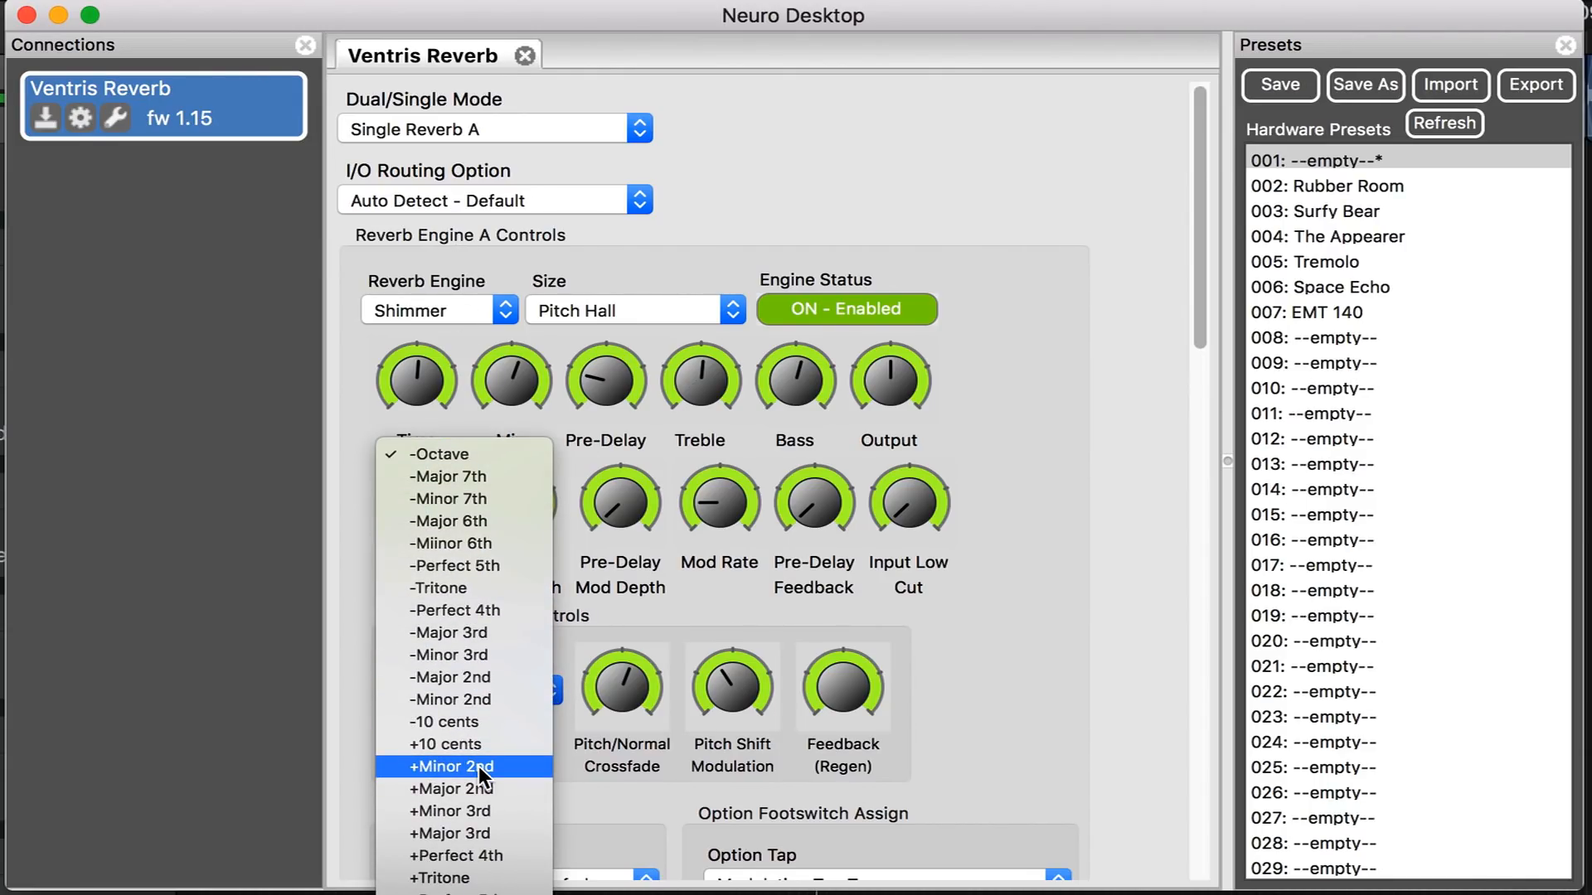
{"action": "left_click", "coordinate": [435, 860]}
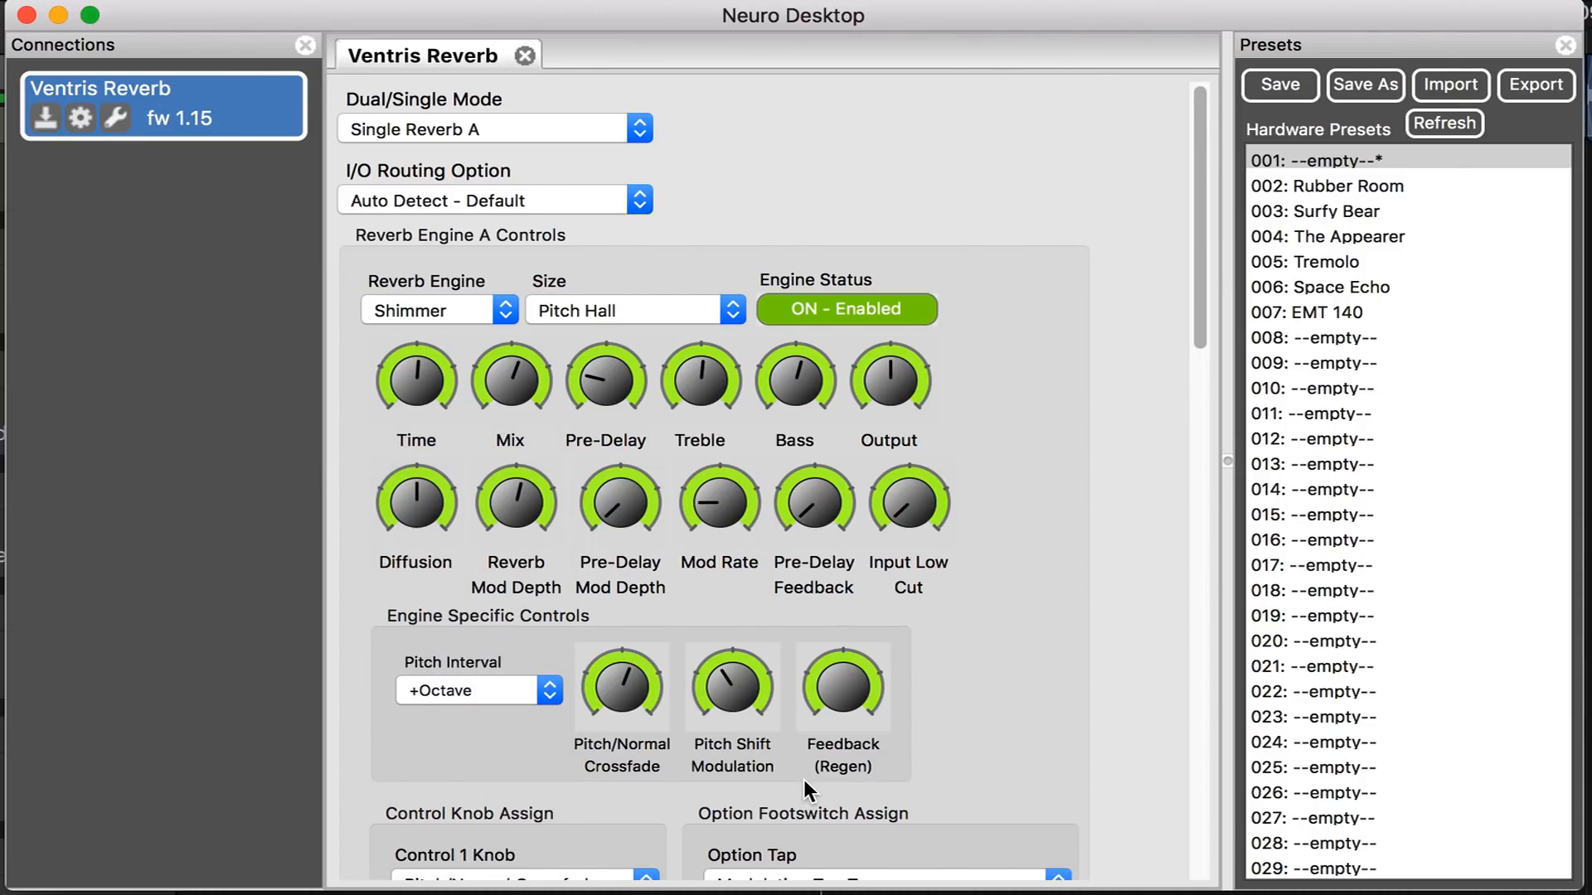
- Keep Pitch/Normal Crossfade on engine A's Control 1 knob and assign Output to its Control 2 knob
{"action": "scroll", "coordinate": [804, 779], "scroll_direction": "down", "scroll_amount": 5}
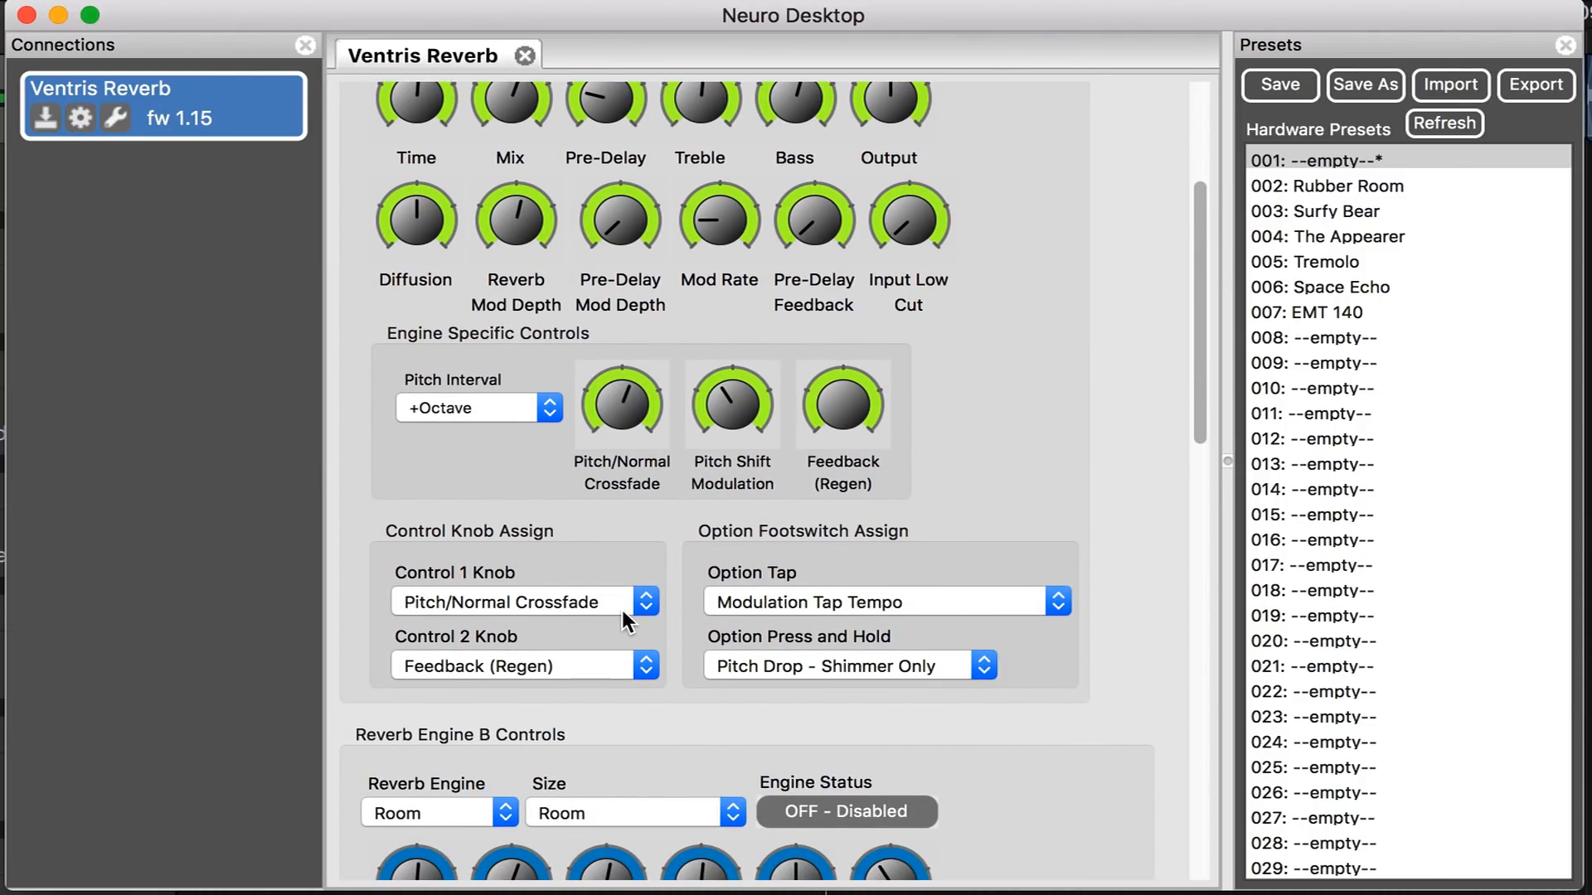
{"action": "left_click", "coordinate": [648, 608]}
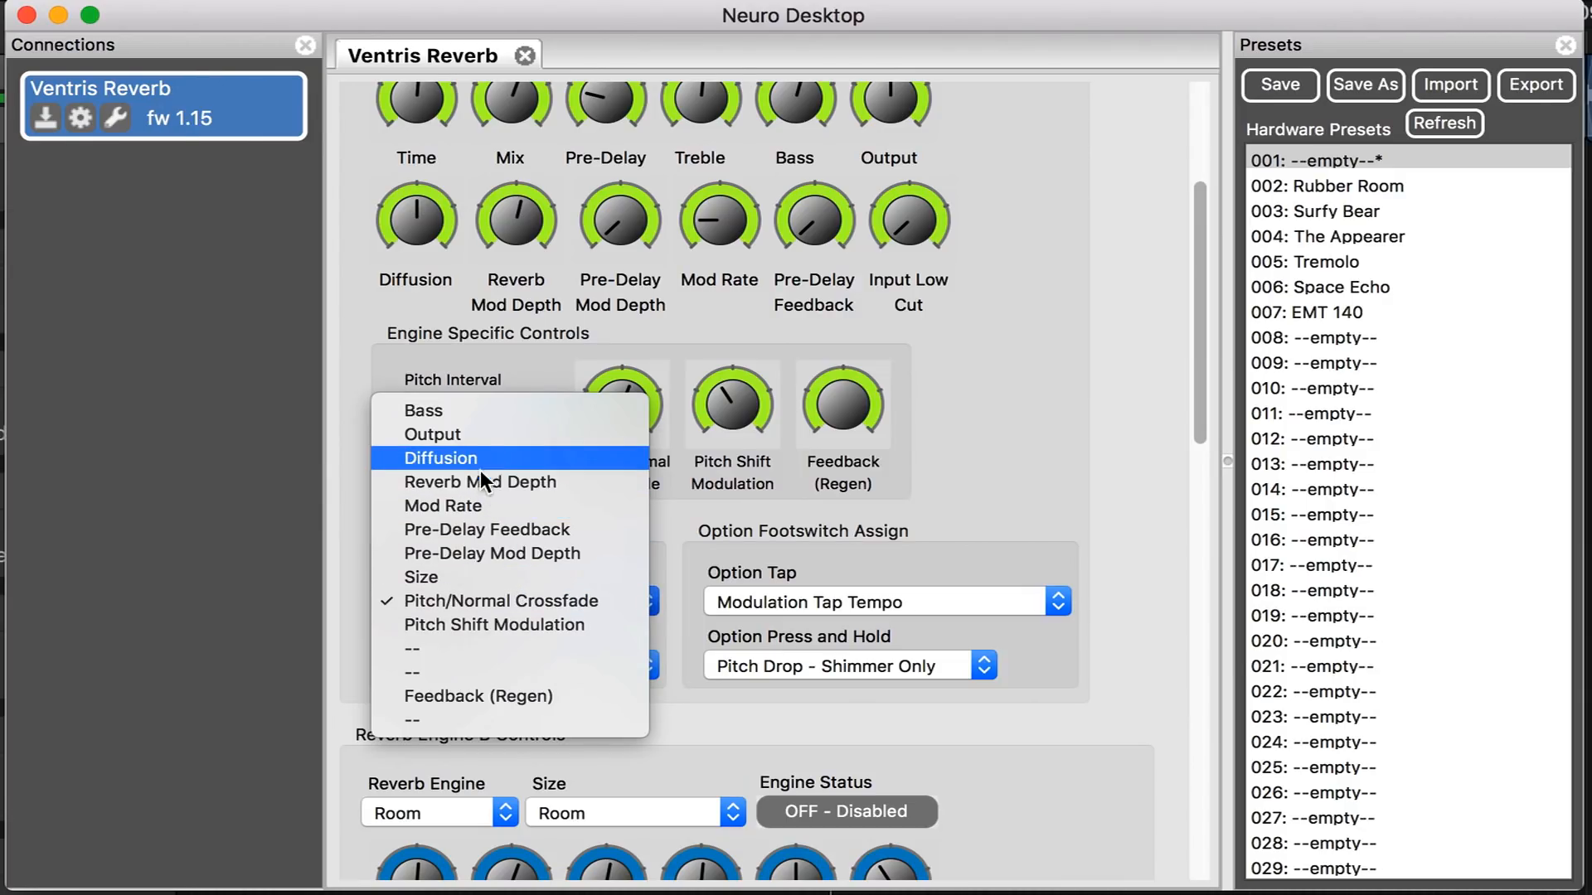
{"action": "left_click", "coordinate": [506, 599]}
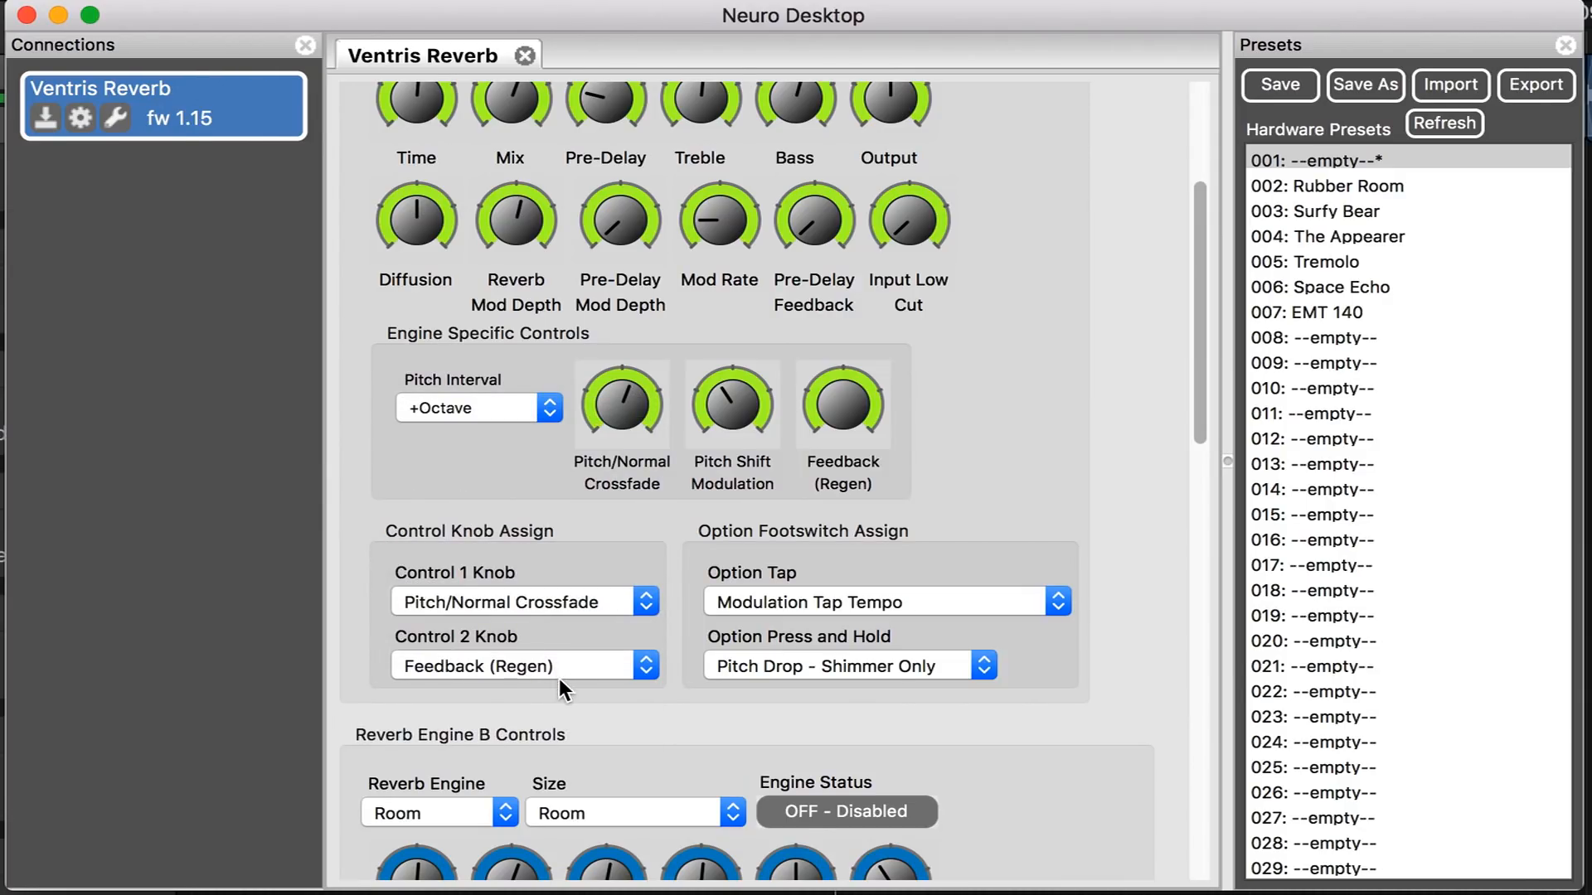
{"action": "left_click", "coordinate": [645, 668]}
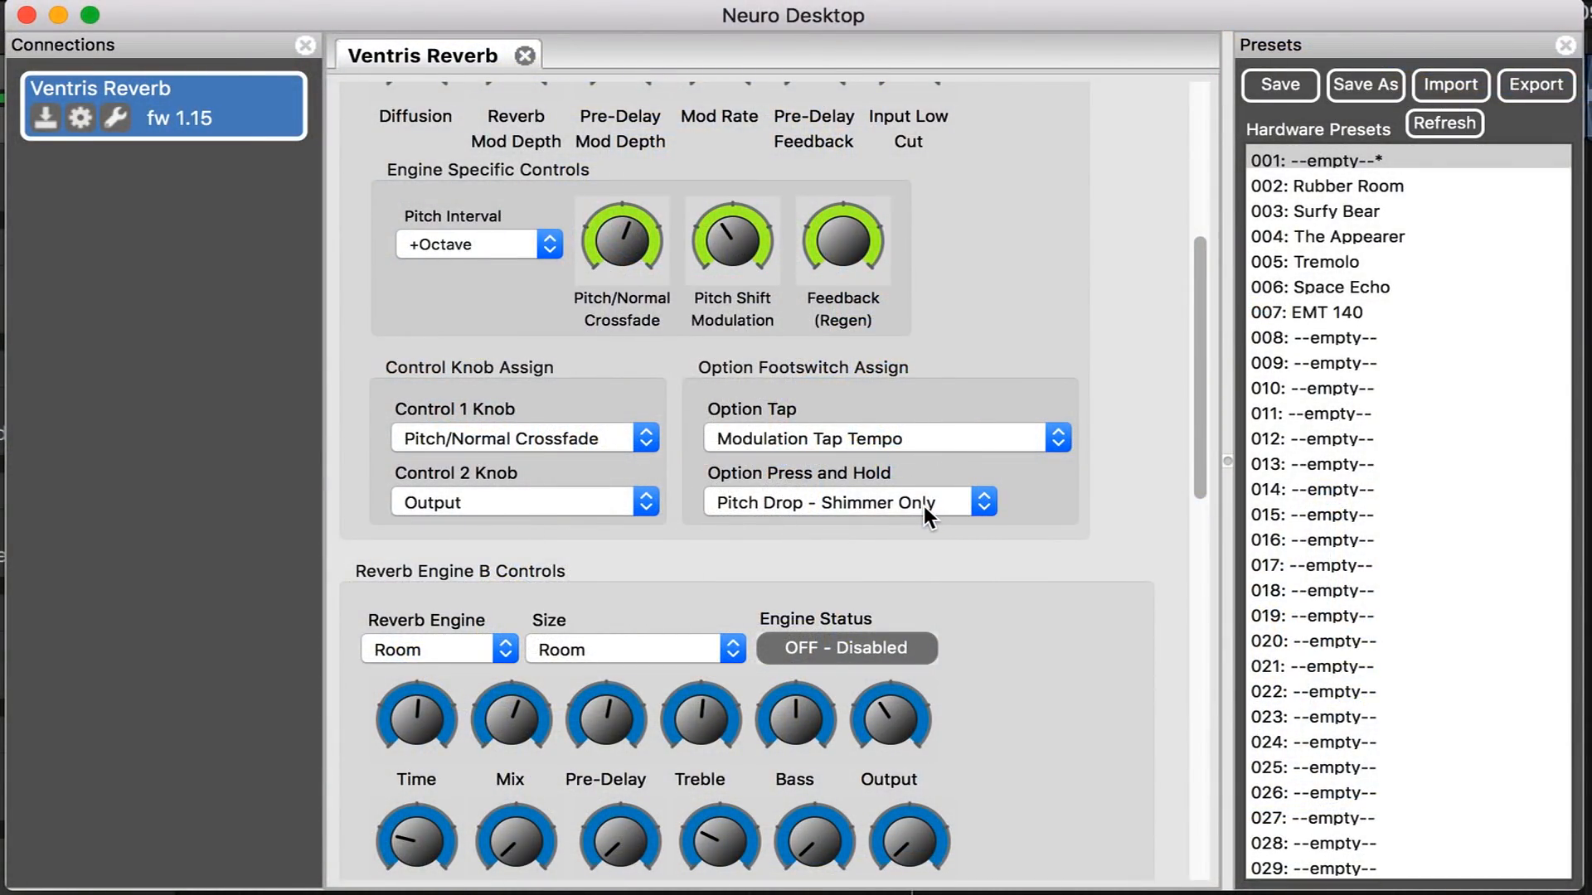
- Assign Reverb Hold Latching to the engine A Option Tap footswitch action
{"action": "left_click", "coordinate": [1060, 439]}
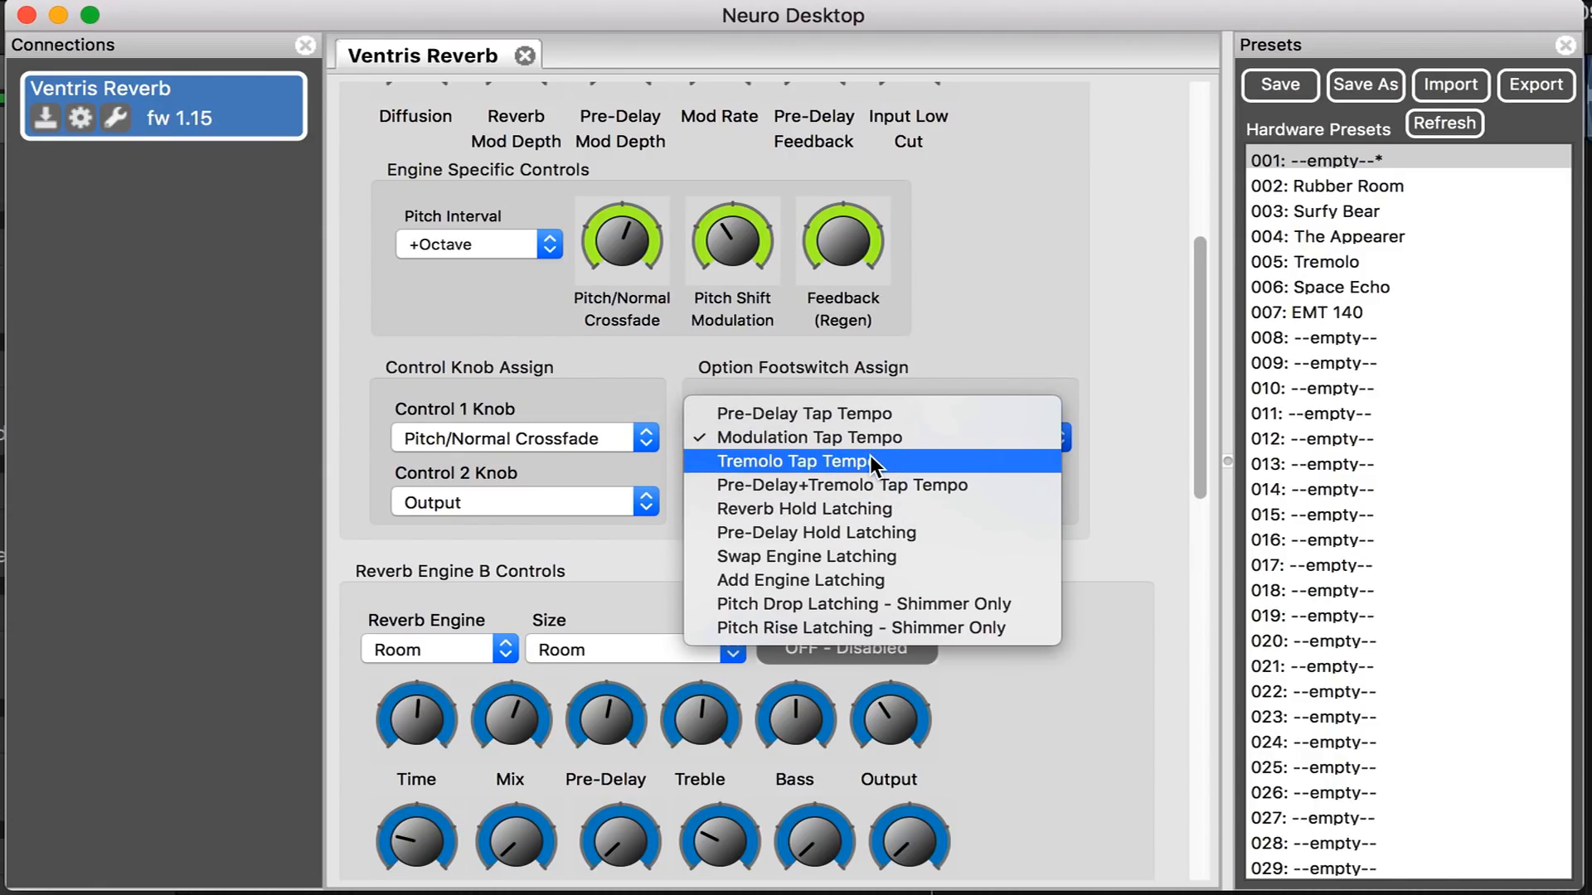
{"action": "left_click", "coordinate": [874, 508]}
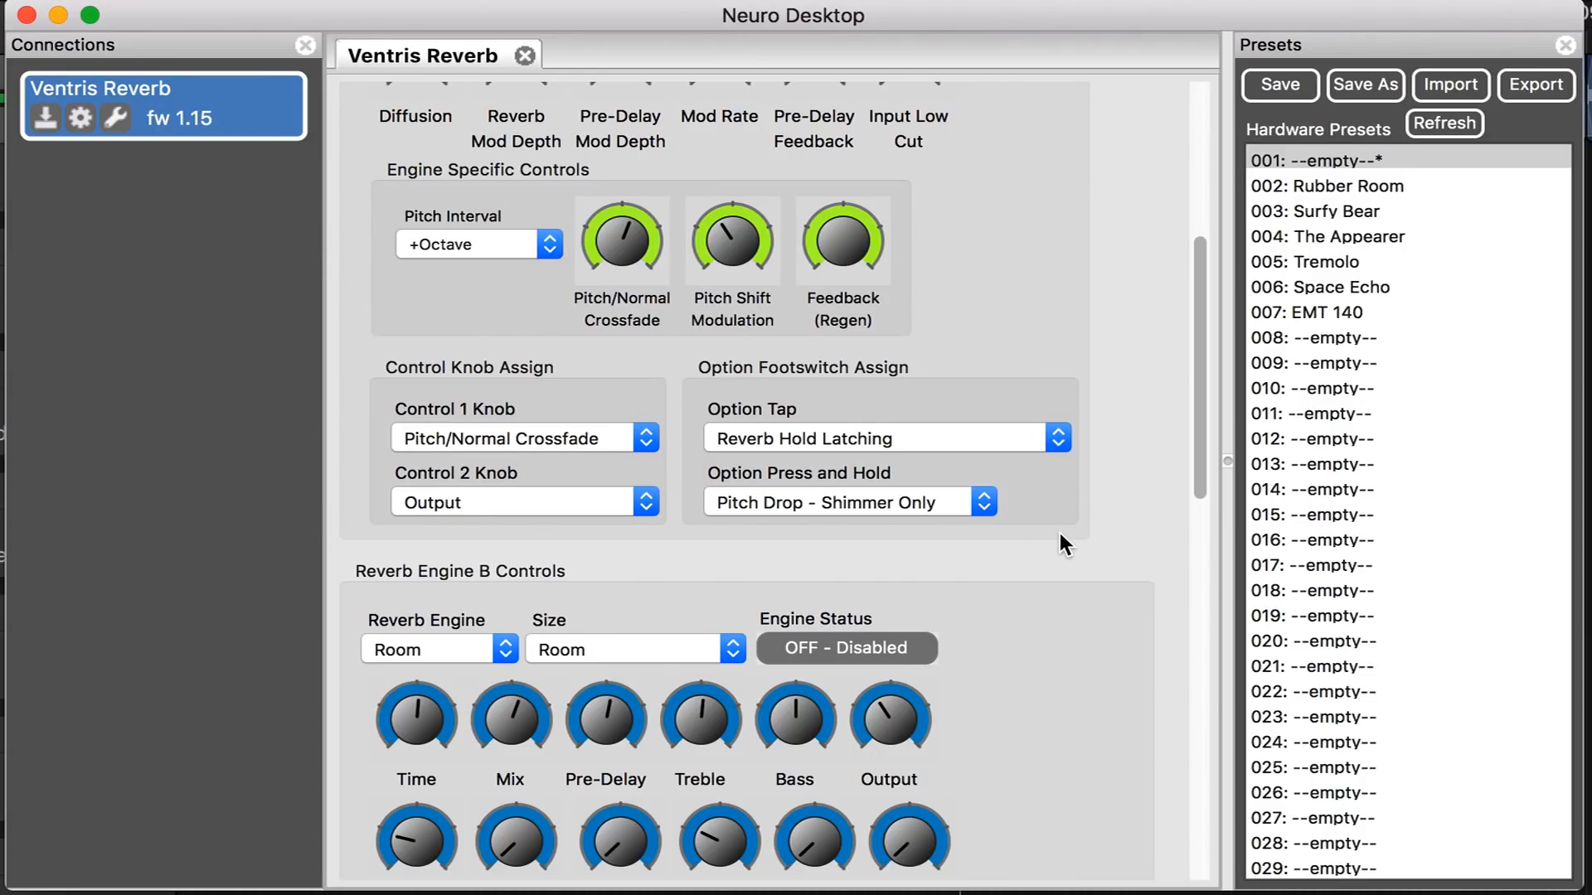
{"action": "scroll", "coordinate": [1060, 532], "scroll_direction": "up", "scroll_amount": 8}
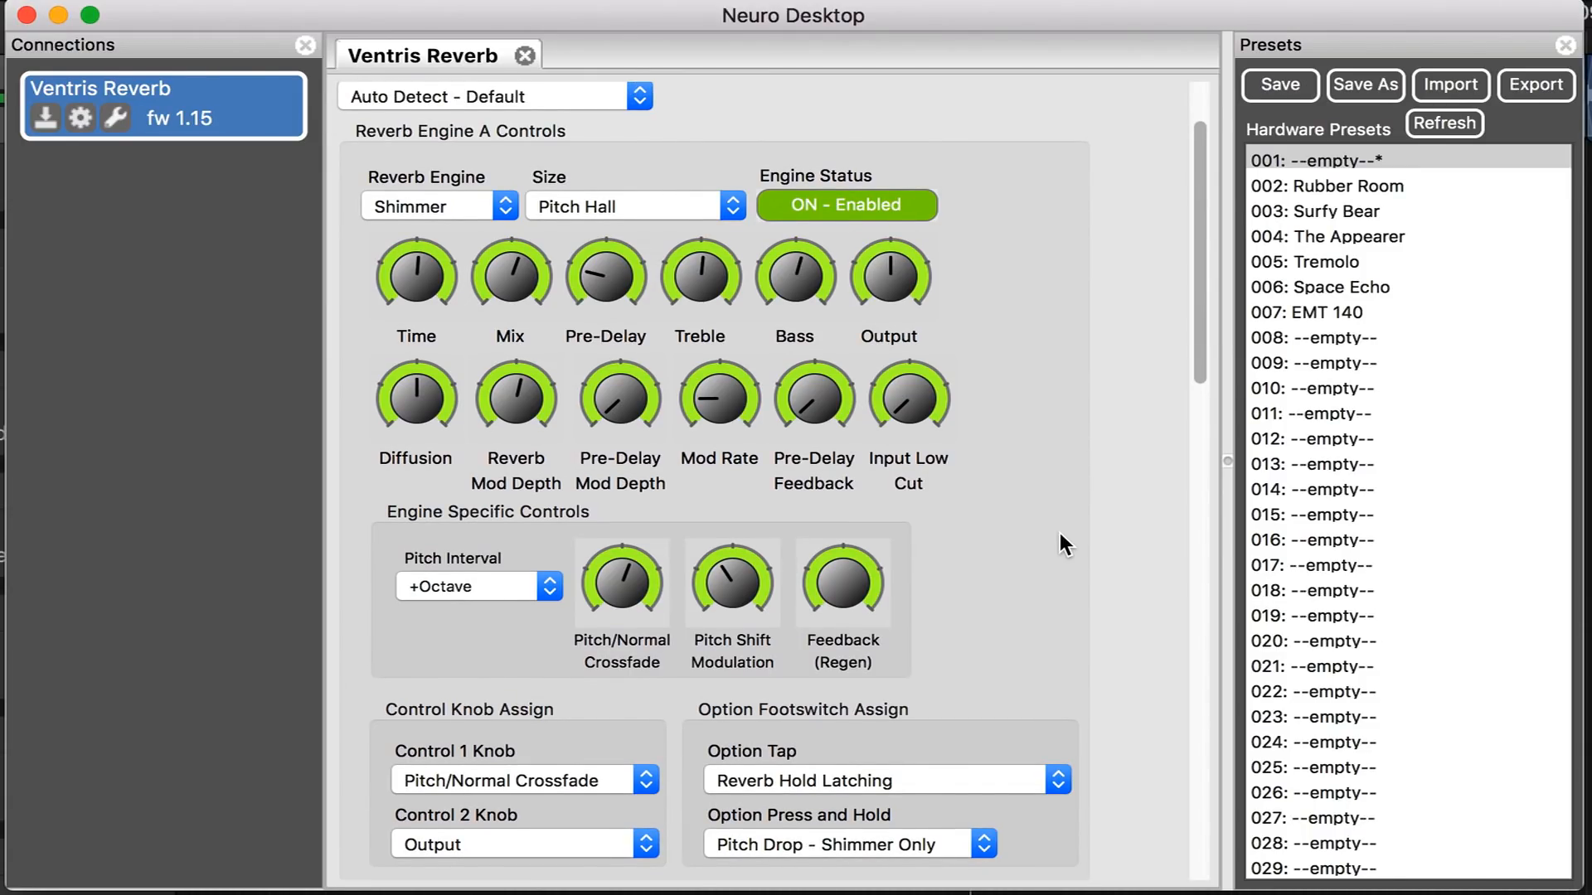
- Set the engine B reverb type to Hall L and compare it with the engine A settings
{"action": "scroll", "coordinate": [1060, 532], "scroll_direction": "down", "scroll_amount": 2}
{"action": "scroll", "coordinate": [1060, 544], "scroll_direction": "down", "scroll_amount": 7}
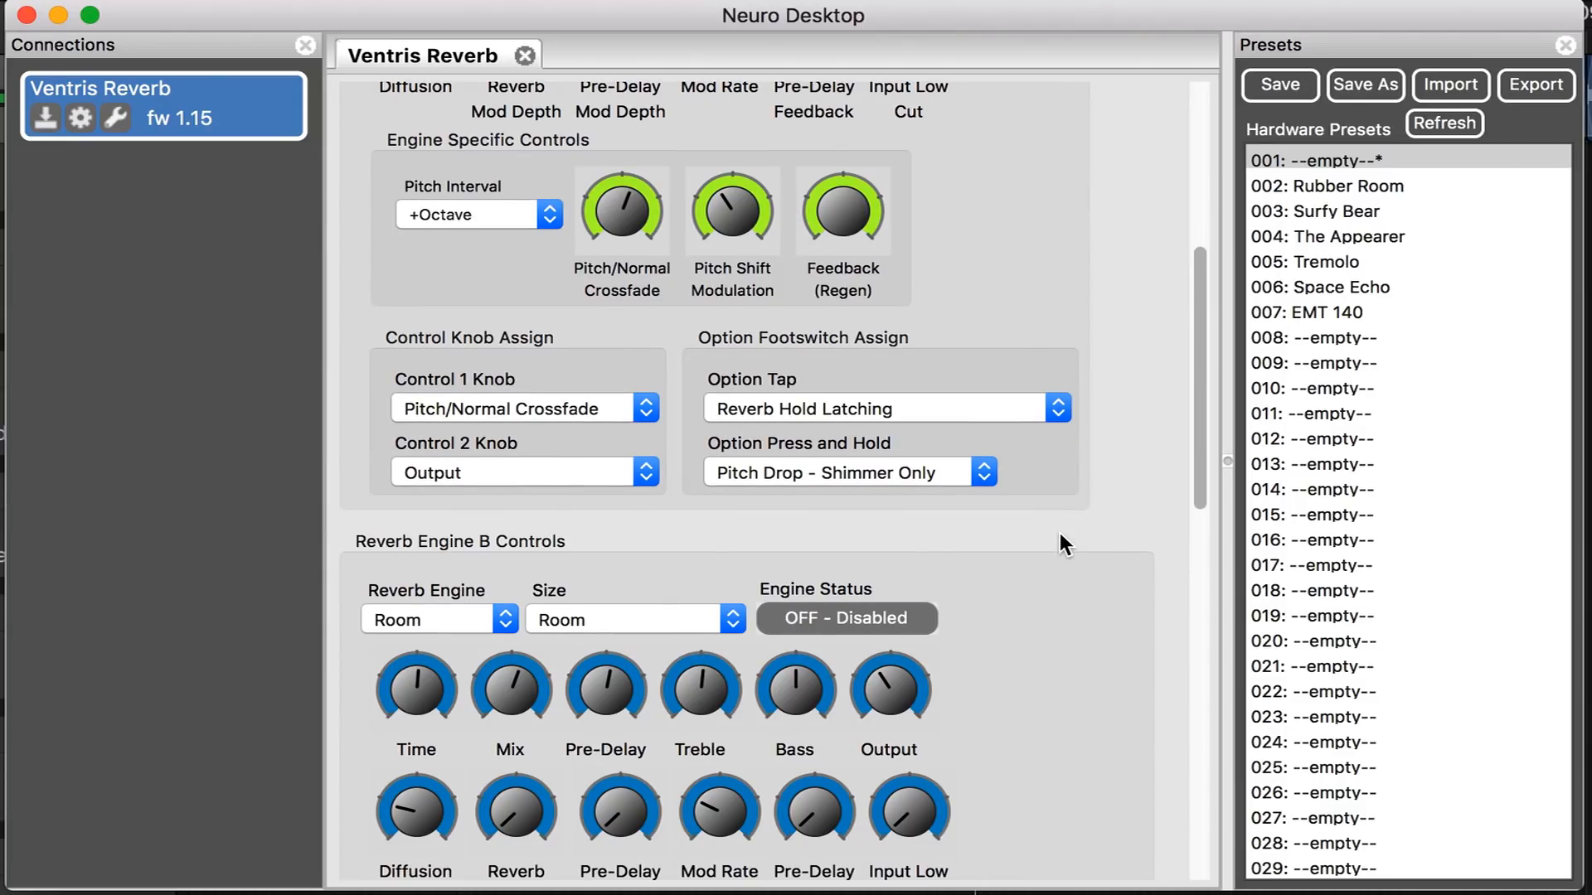
{"action": "left_click", "coordinate": [505, 624]}
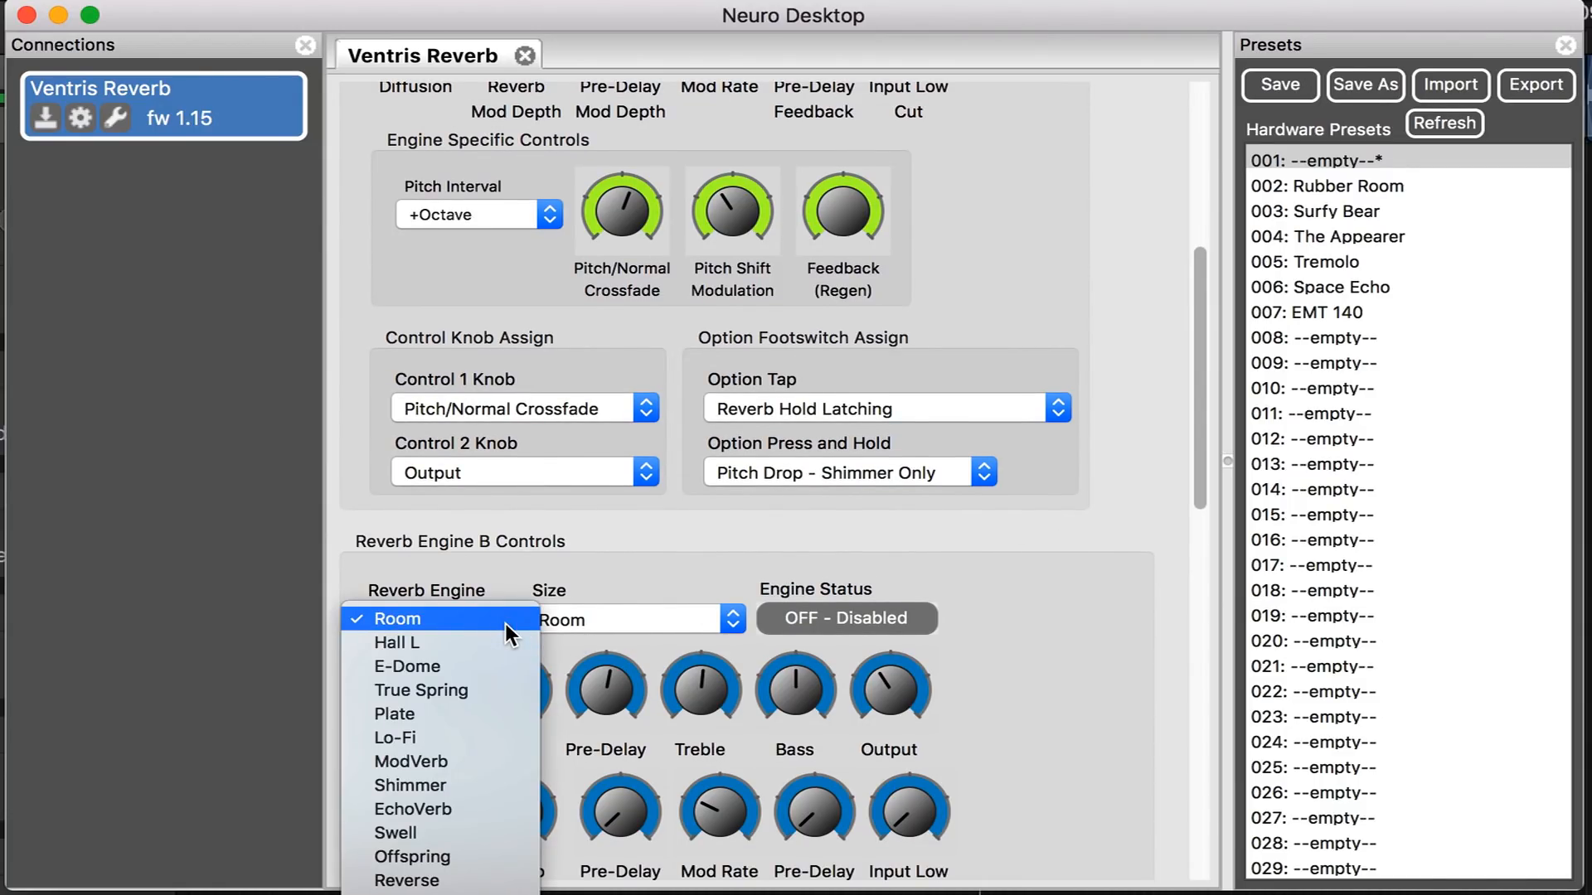
{"action": "left_click", "coordinate": [449, 644]}
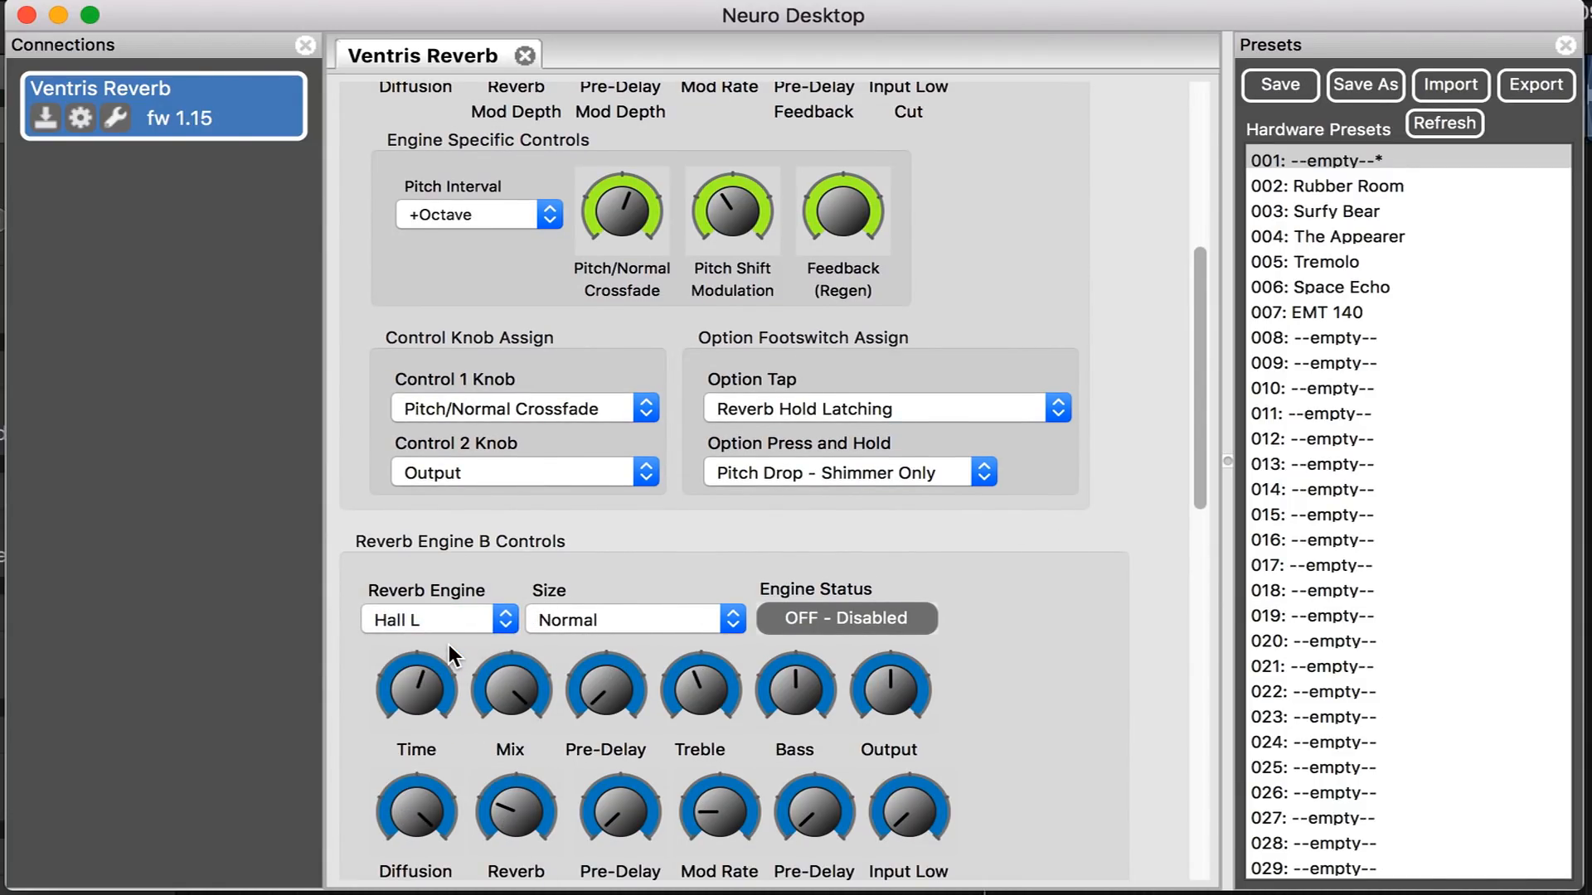
{"action": "scroll", "coordinate": [1106, 489], "scroll_direction": "up", "scroll_amount": 8}
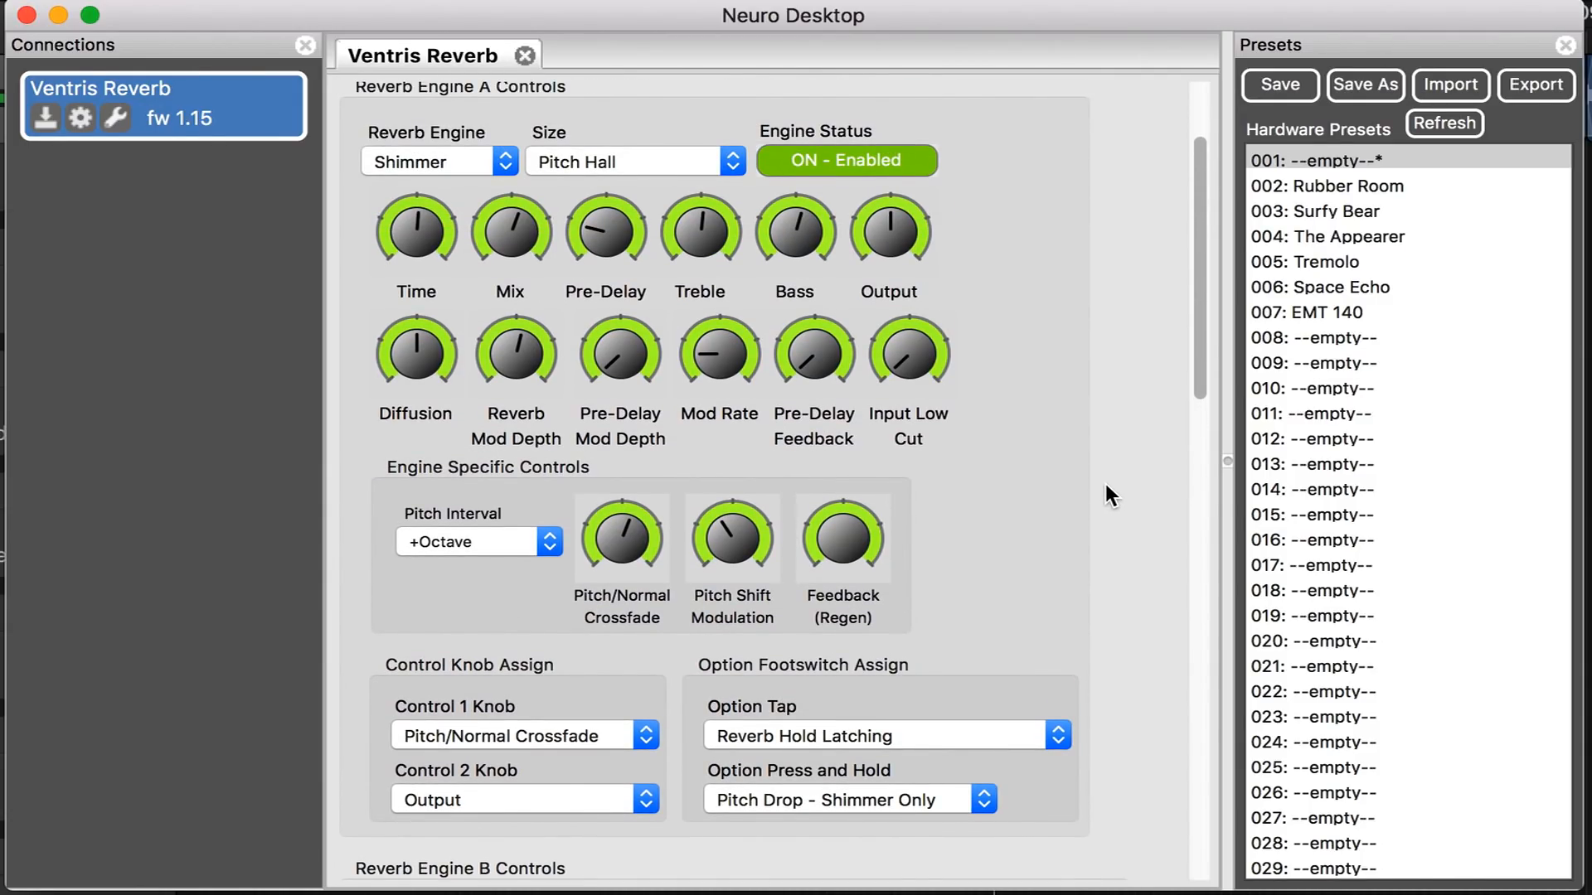
- Assign Swap Engine Latching to the engine A Option Tap footswitch action and review the engine B controls
{"action": "scroll", "coordinate": [1106, 485], "scroll_direction": "down", "scroll_amount": 10}
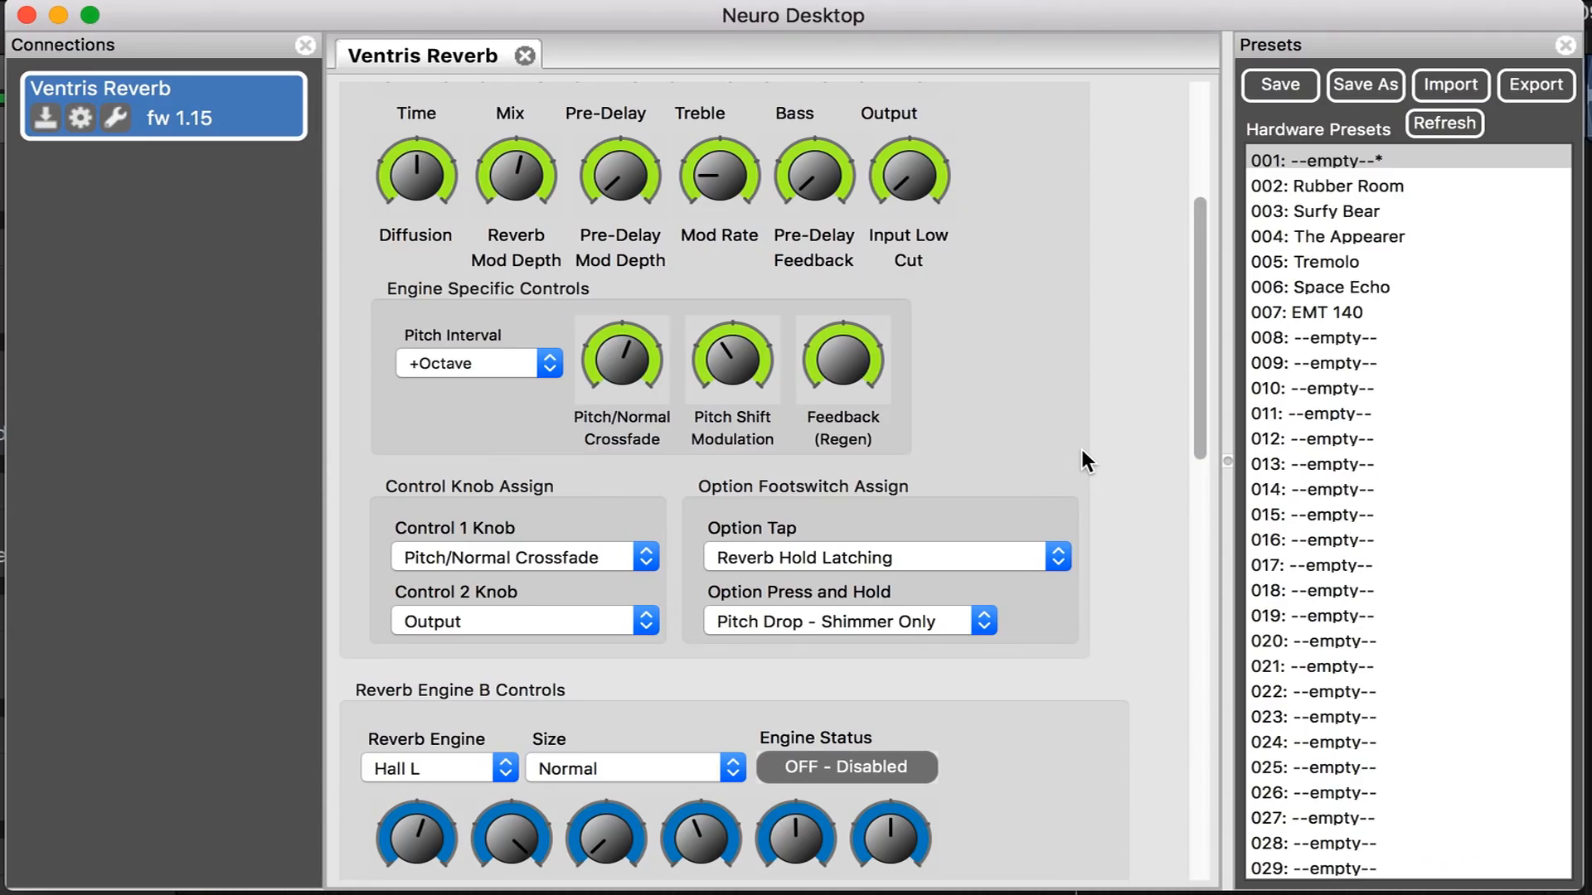
{"action": "left_click", "coordinate": [1056, 553]}
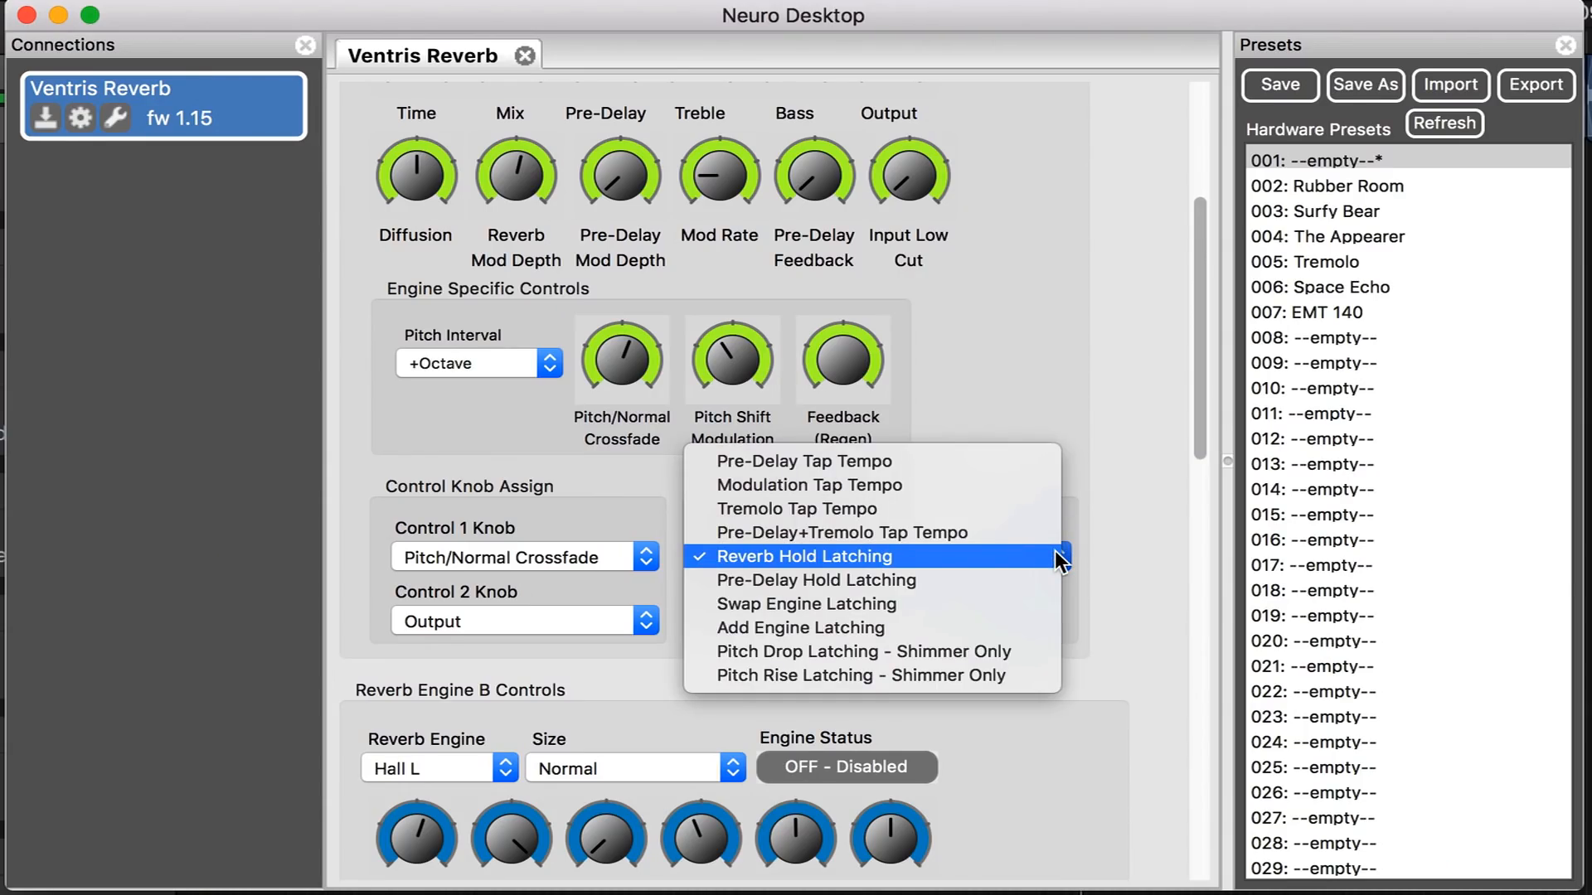
{"action": "left_click", "coordinate": [922, 604]}
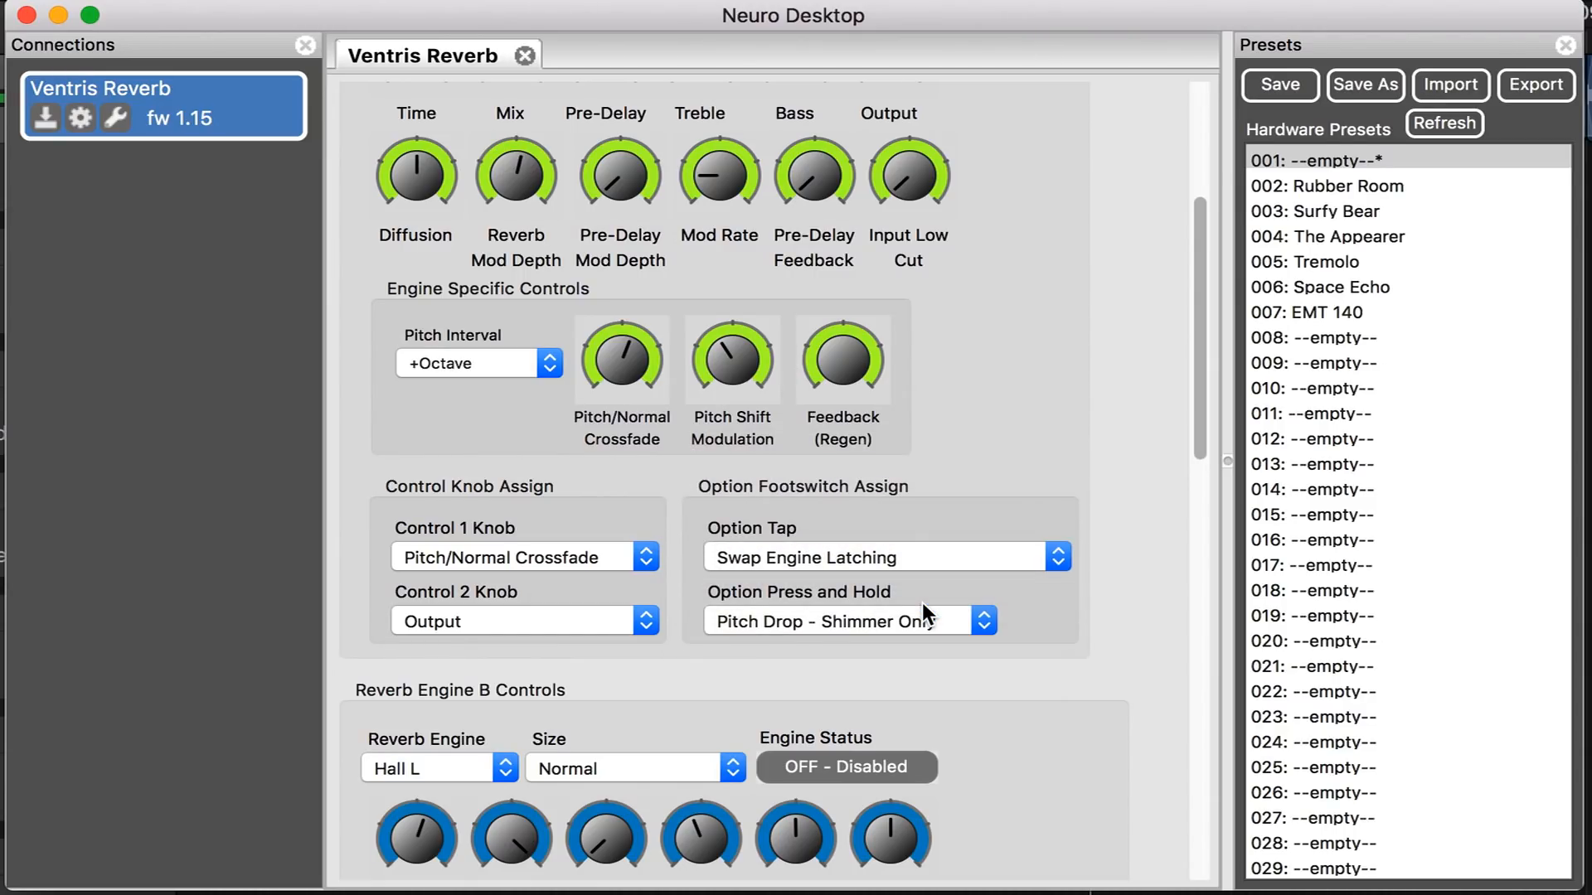
{"action": "scroll", "coordinate": [1003, 469], "scroll_direction": "up", "scroll_amount": 3}
{"action": "scroll", "coordinate": [1003, 470], "scroll_direction": "down", "scroll_amount": 6}
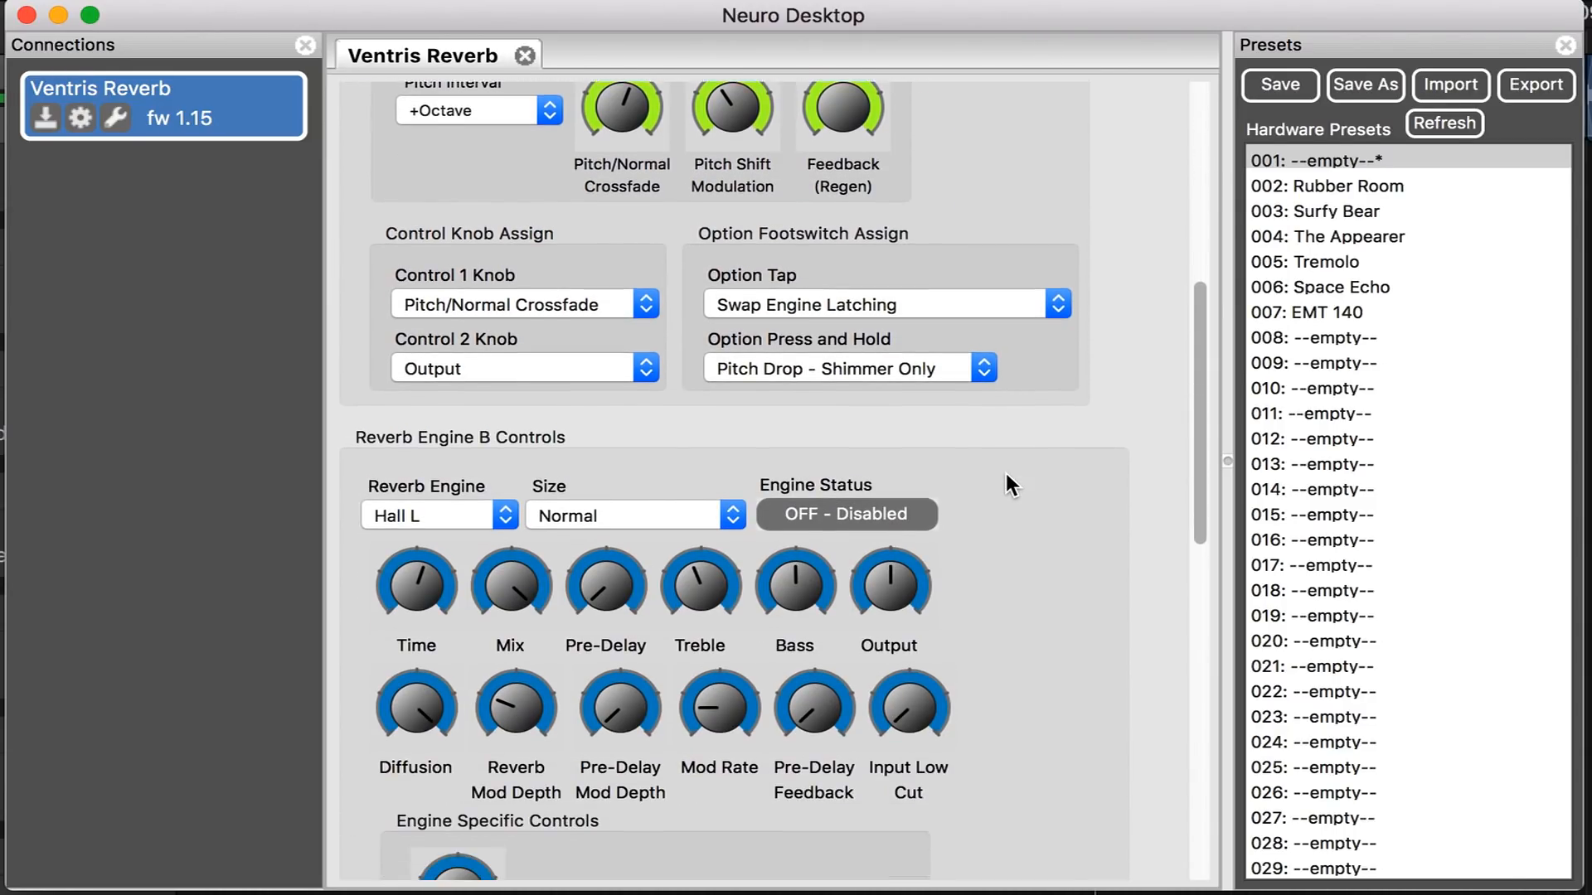
- Assign Add Engine - Momentary to engine A's Option Press and Hold footswitch action
{"action": "scroll", "coordinate": [1004, 470], "scroll_direction": "up", "scroll_amount": 4}
{"action": "scroll", "coordinate": [1003, 469], "scroll_direction": "up", "scroll_amount": 2}
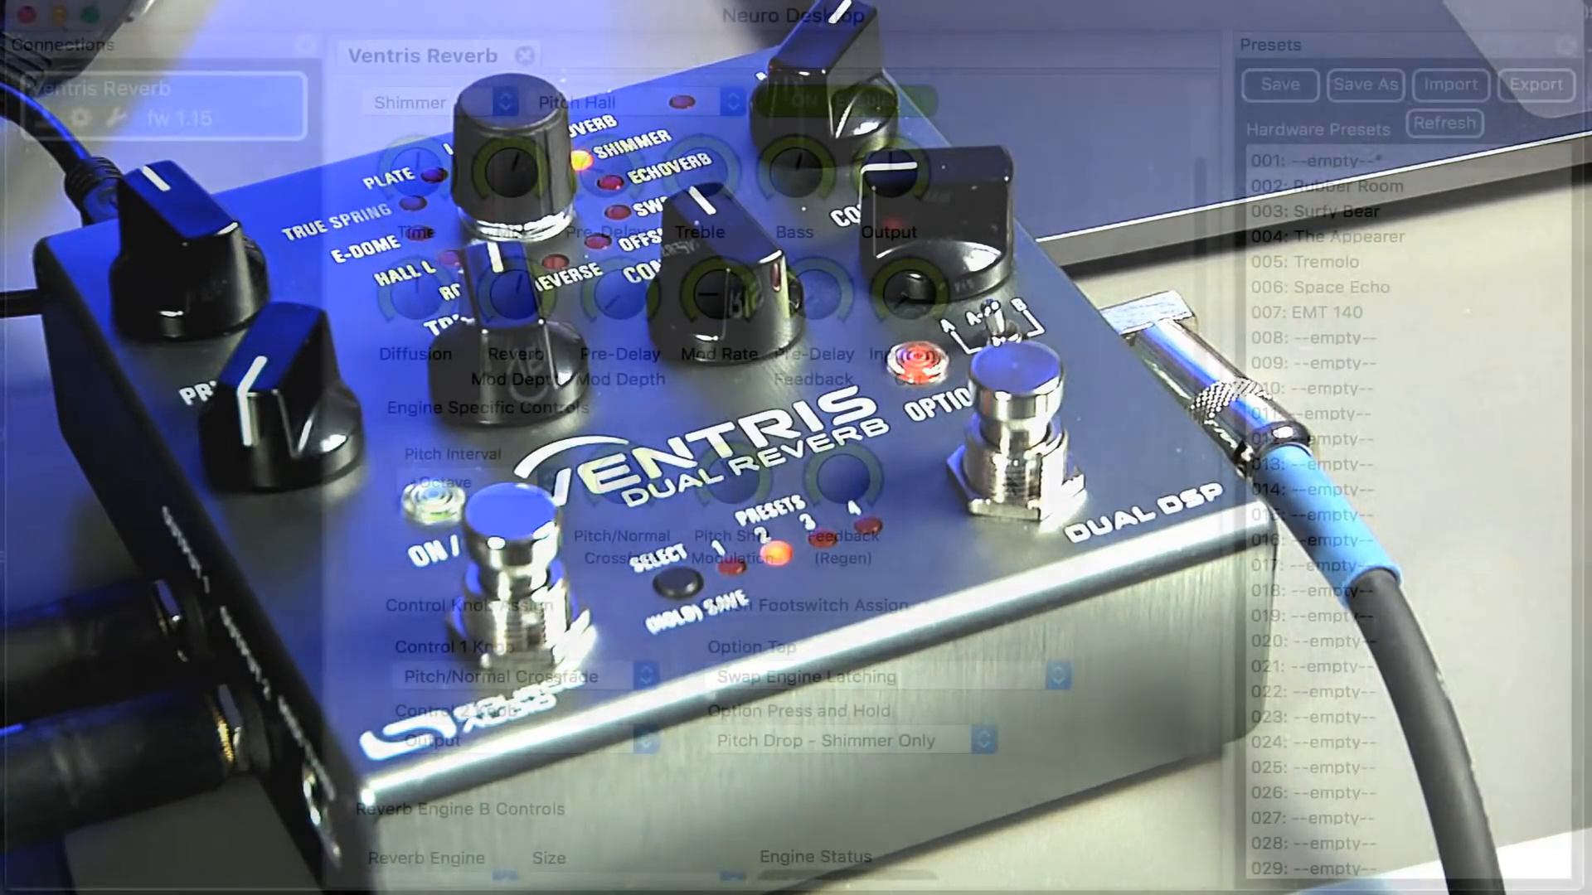
{"action": "scroll", "coordinate": [1087, 613], "scroll_direction": "down", "scroll_amount": 5}
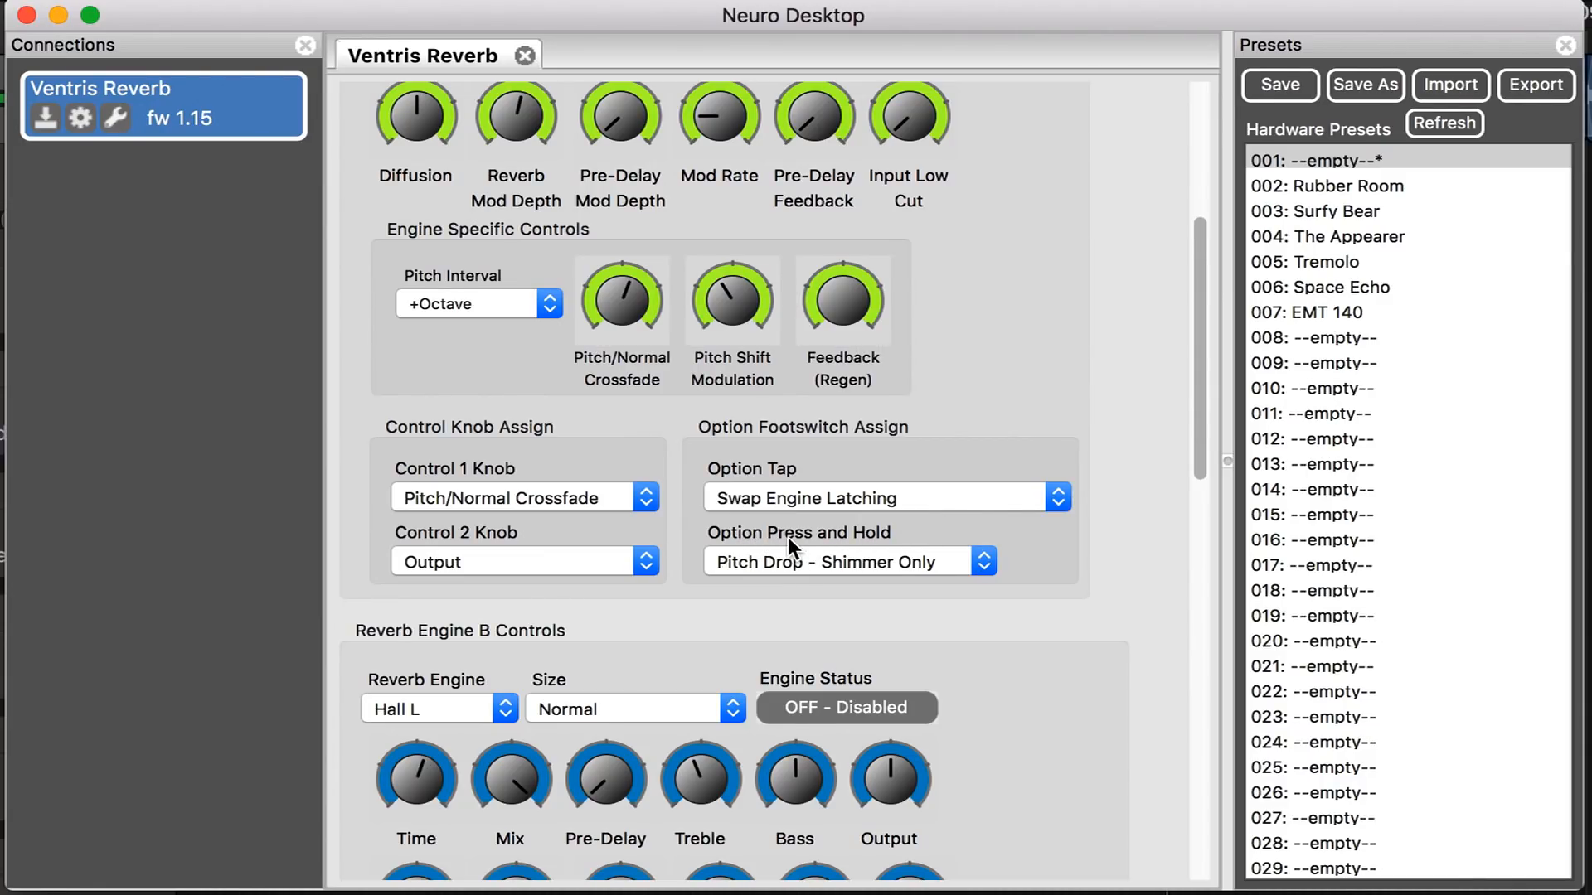
{"action": "left_click", "coordinate": [984, 562]}
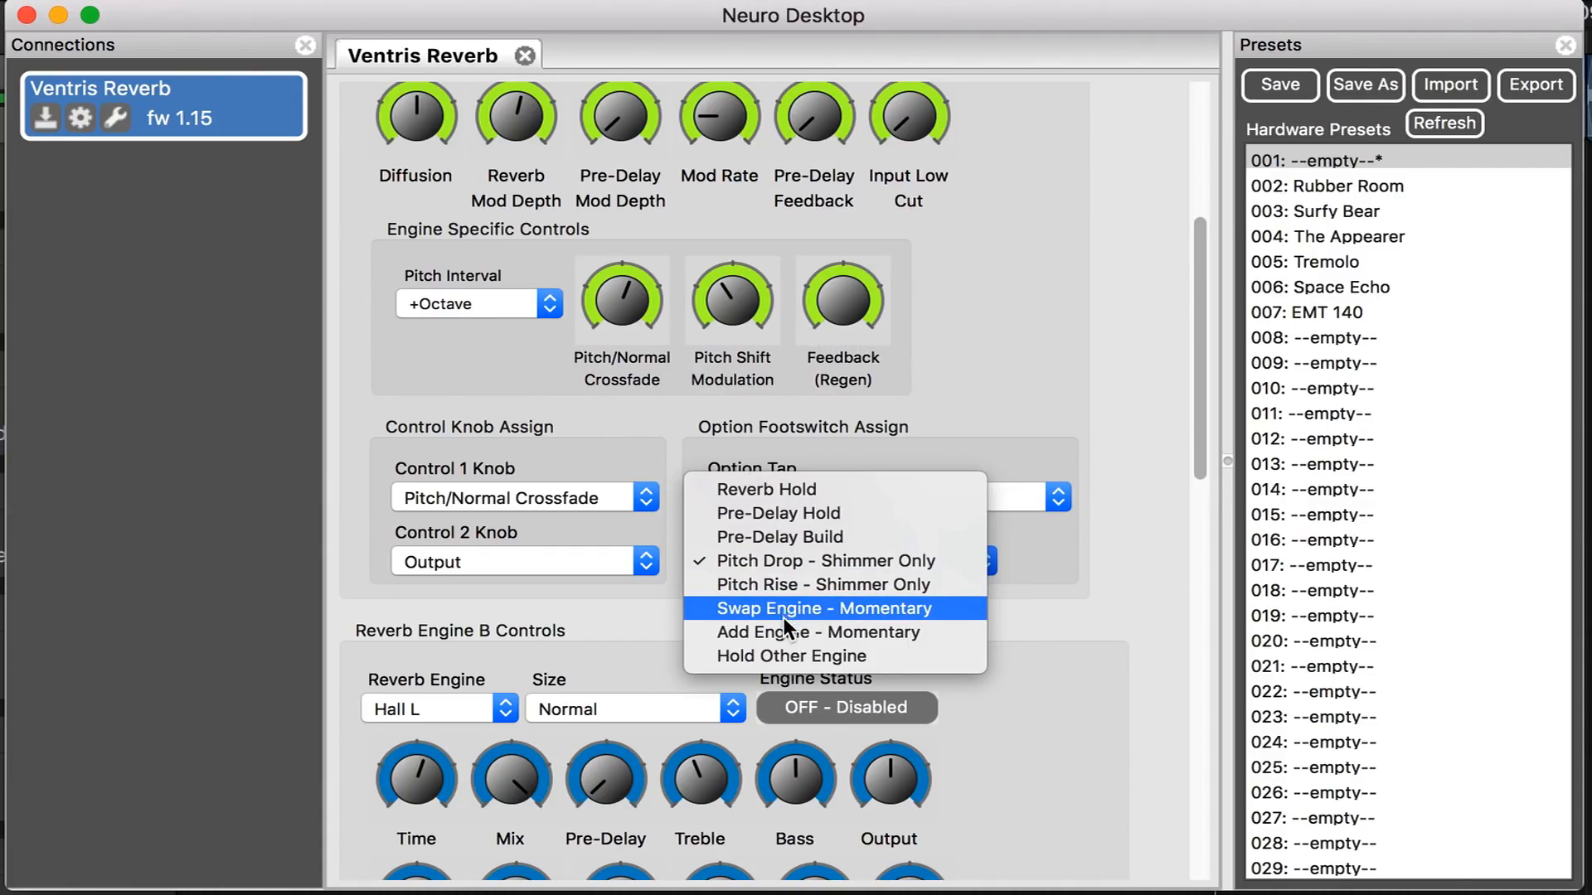
{"action": "left_click", "coordinate": [804, 634]}
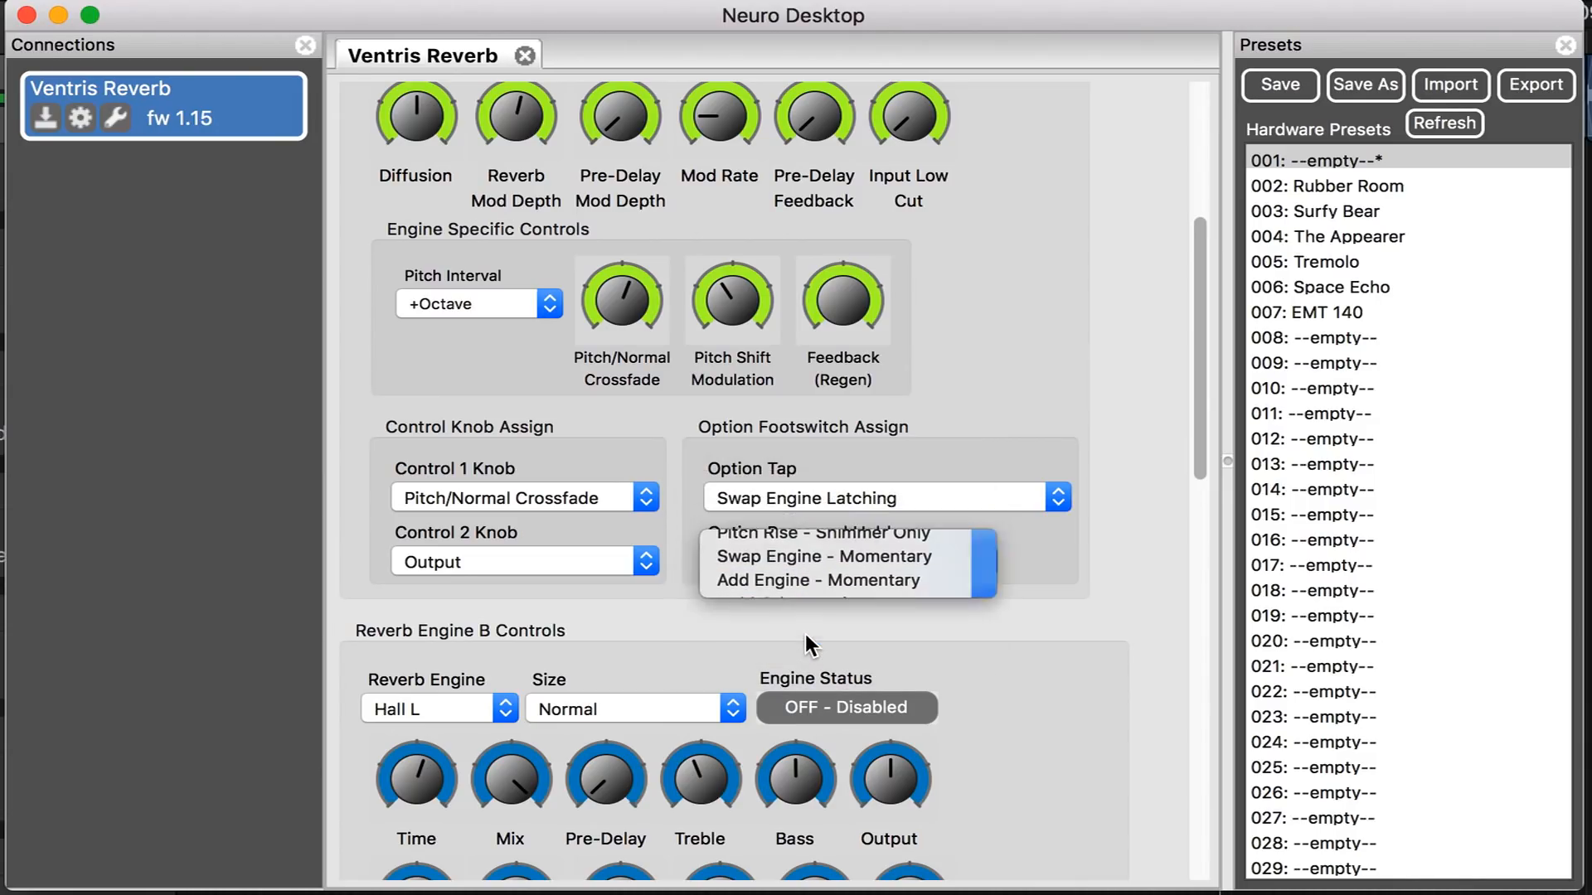
- Change the engine A reverb type to Hall L and the engine B reverb type to Shimmer
{"action": "scroll", "coordinate": [804, 633], "scroll_direction": "up", "scroll_amount": 3}
{"action": "scroll", "coordinate": [804, 634], "scroll_direction": "up", "scroll_amount": 3}
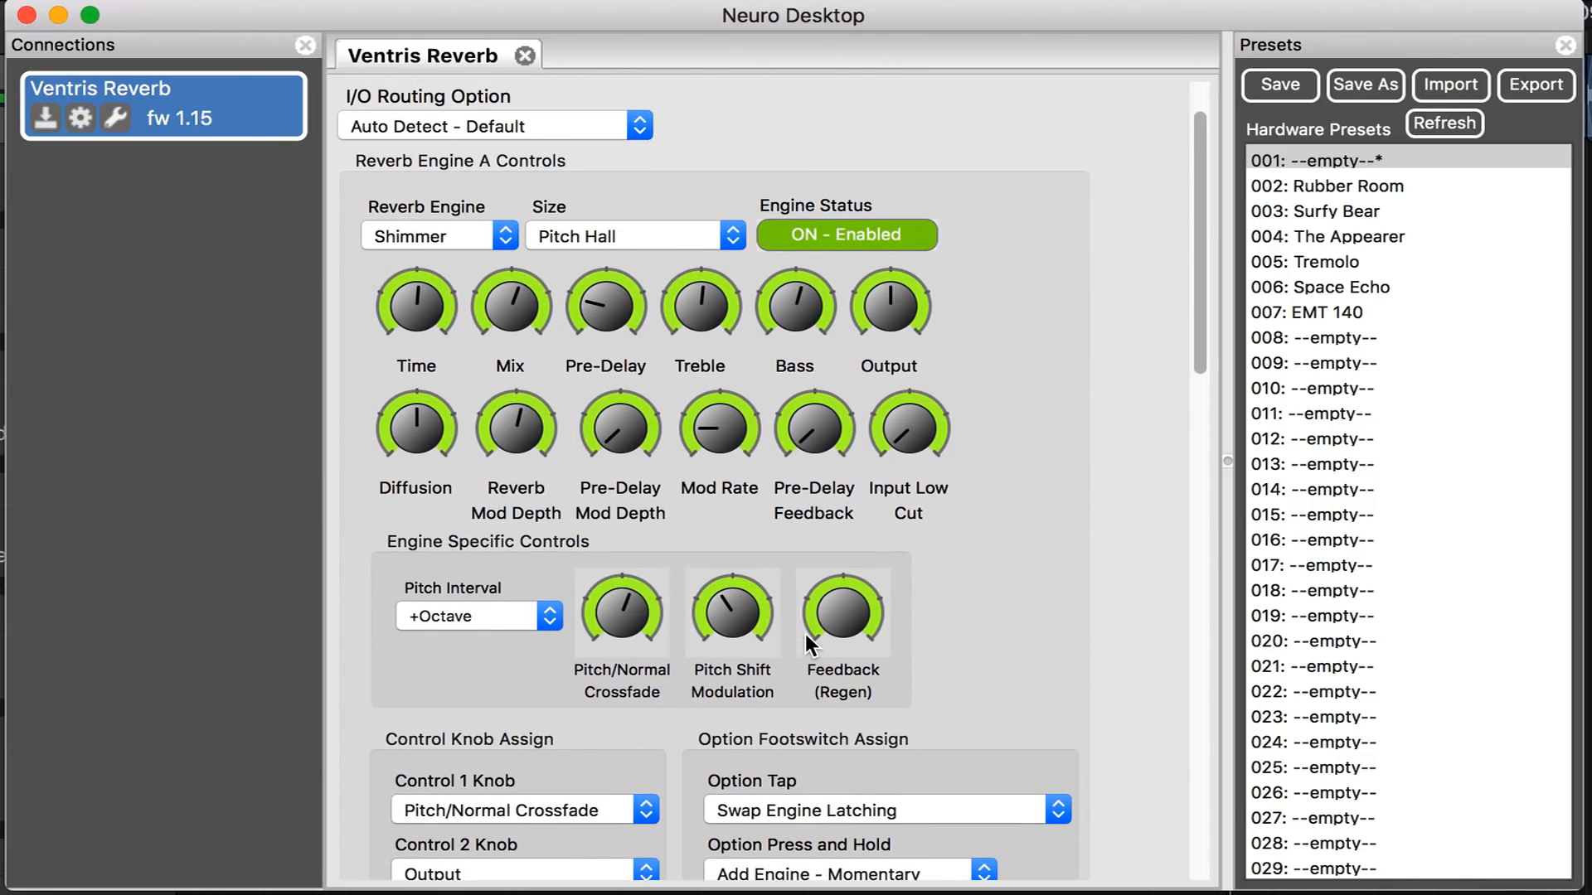
{"action": "scroll", "coordinate": [804, 634], "scroll_direction": "down", "scroll_amount": 1}
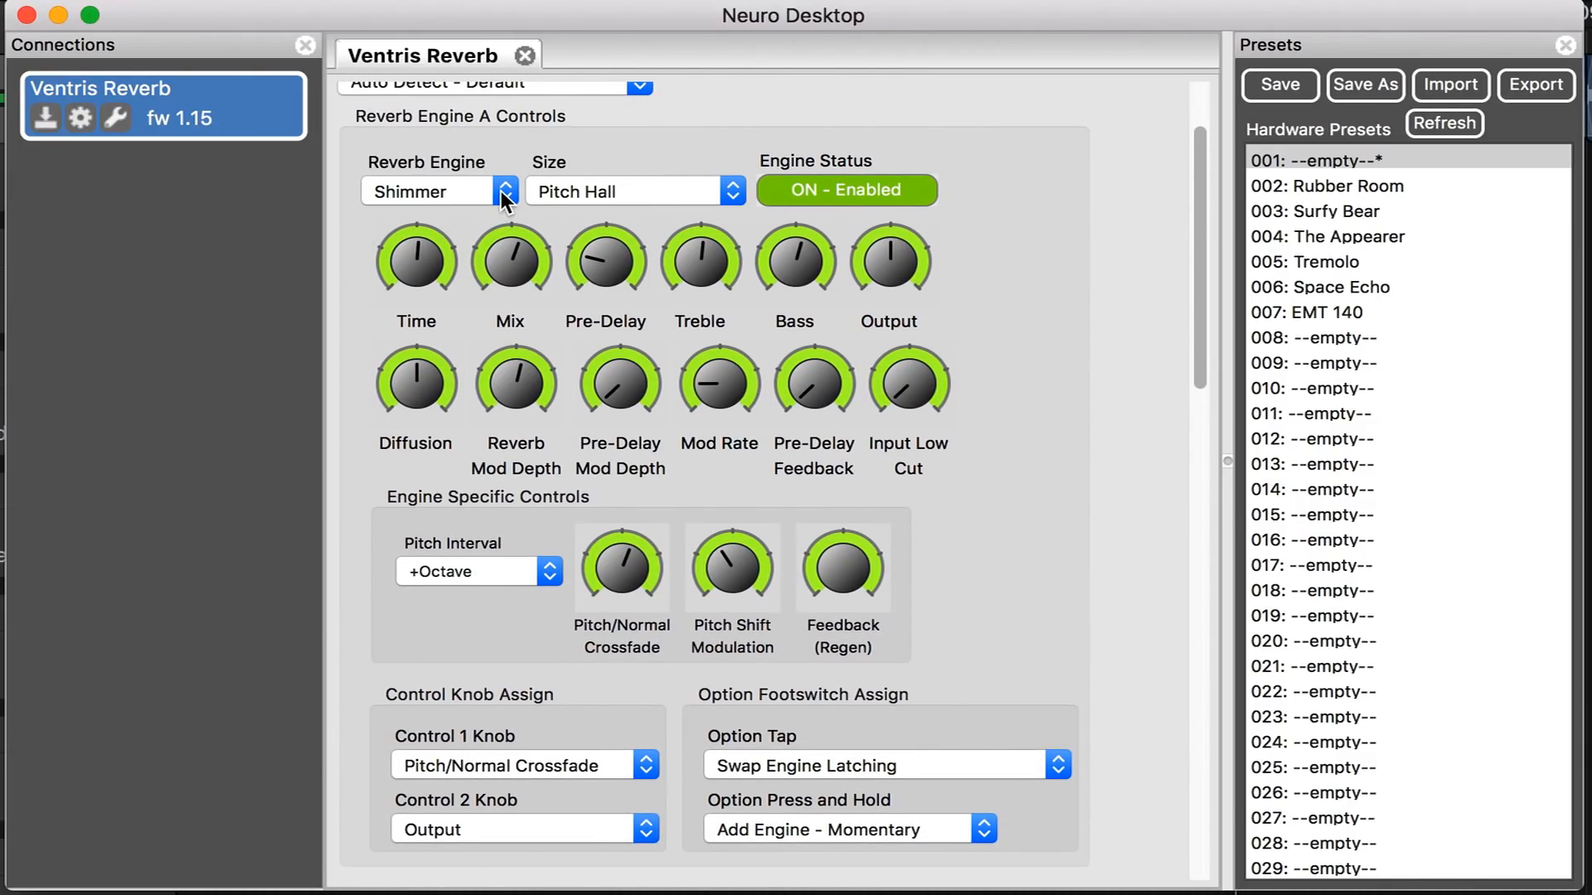
{"action": "left_click", "coordinate": [503, 192]}
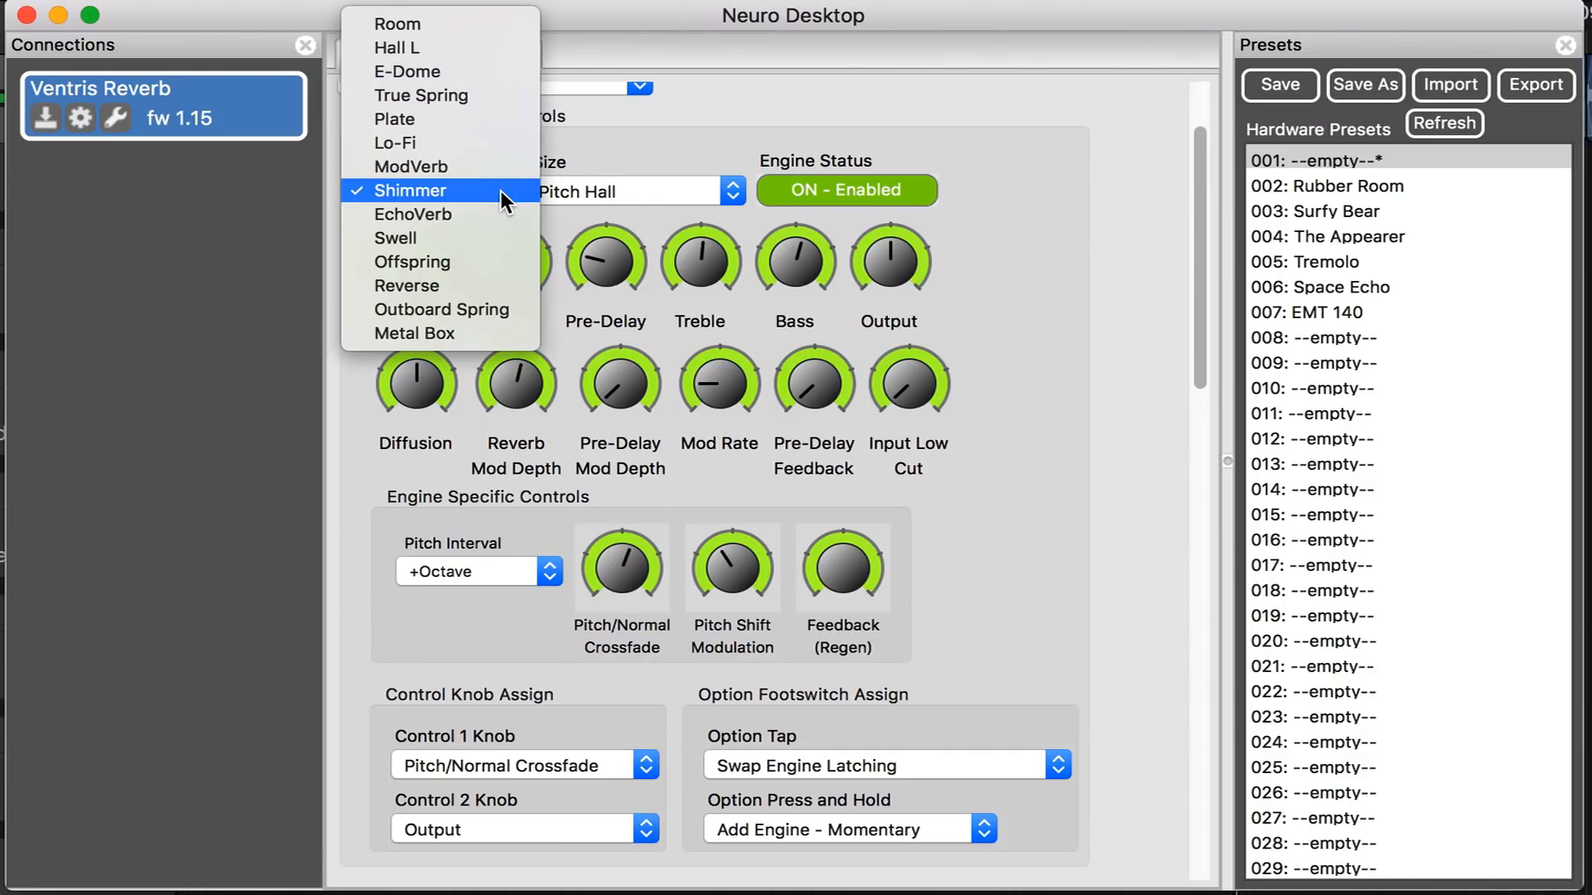
{"action": "left_click", "coordinate": [405, 47]}
{"action": "scroll", "coordinate": [645, 560], "scroll_direction": "down", "scroll_amount": 7}
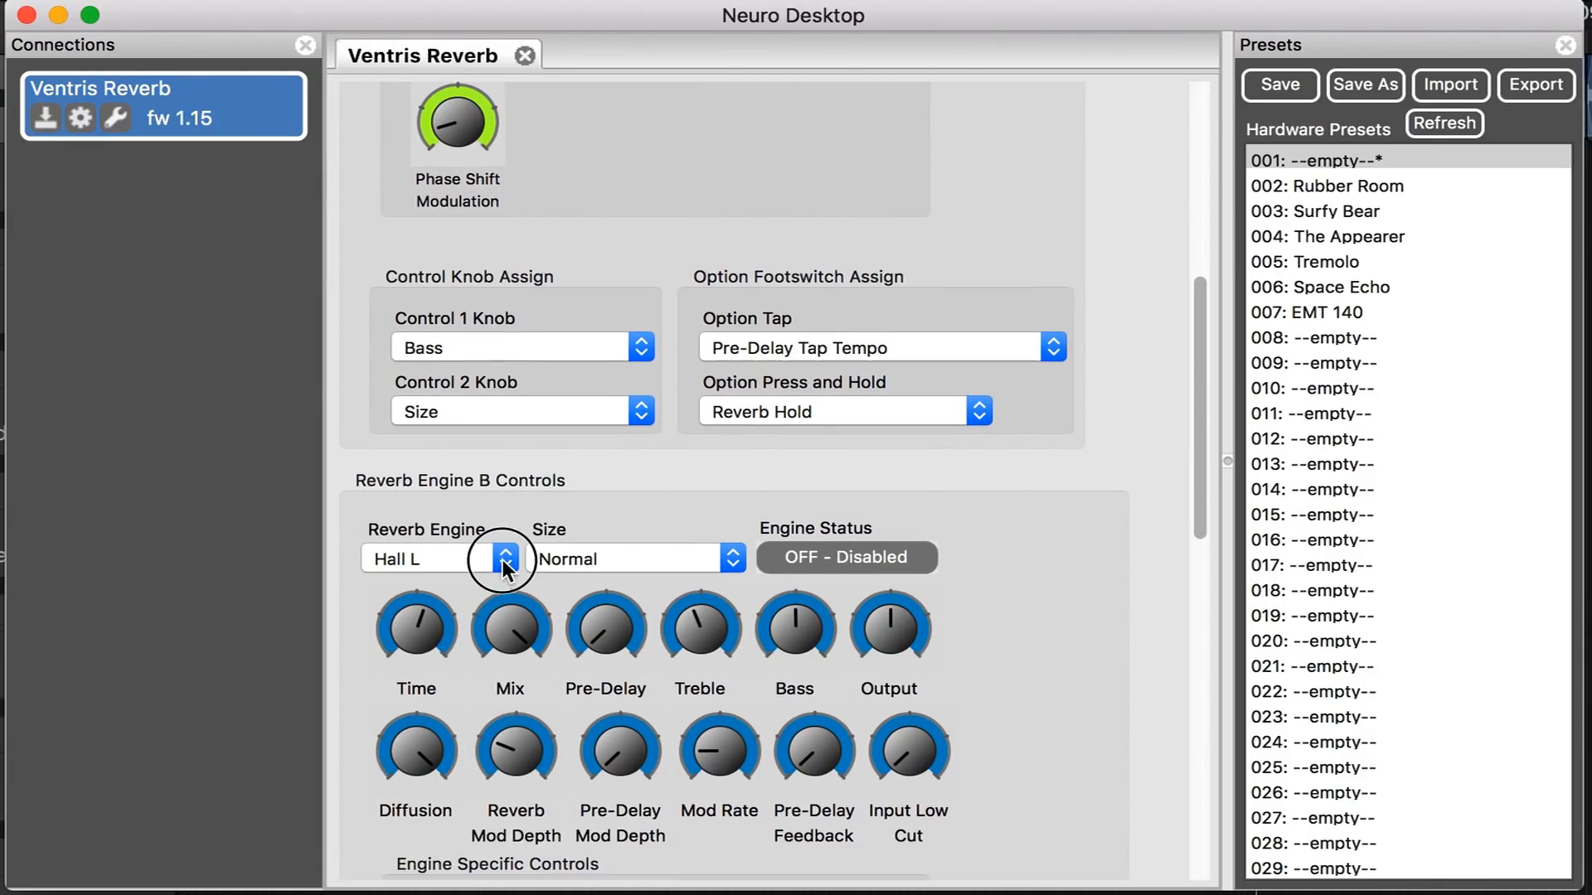
{"action": "left_click", "coordinate": [503, 559]}
{"action": "left_click", "coordinate": [440, 695]}
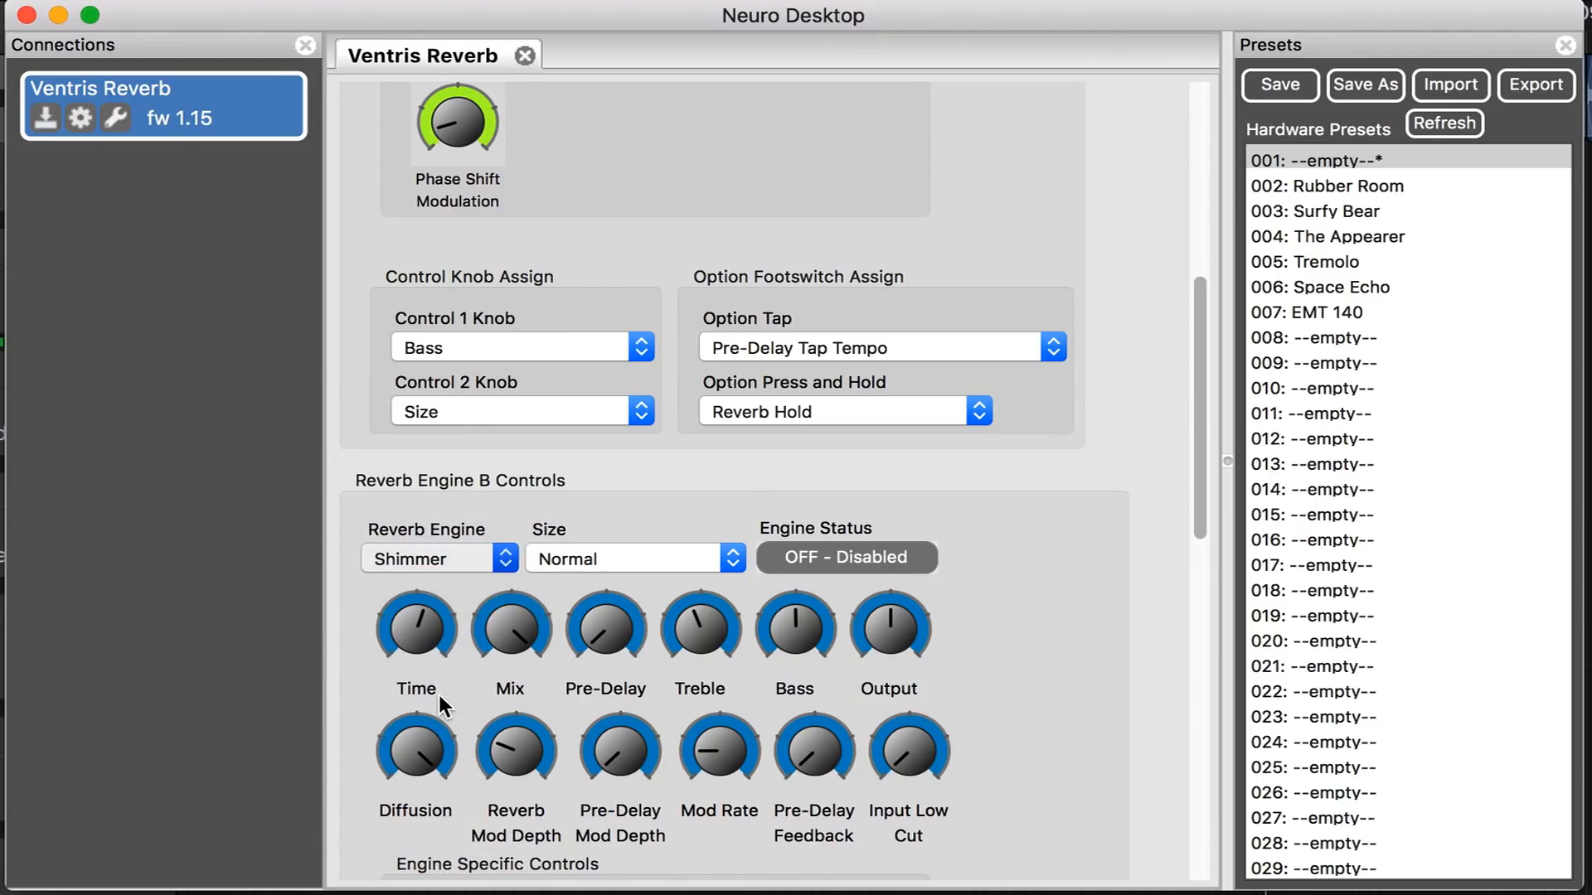
- Assign Add Engine - Momentary to the Hall L engine's Option Press and Hold footswitch and review the engine B controls
{"action": "left_click", "coordinate": [977, 412]}
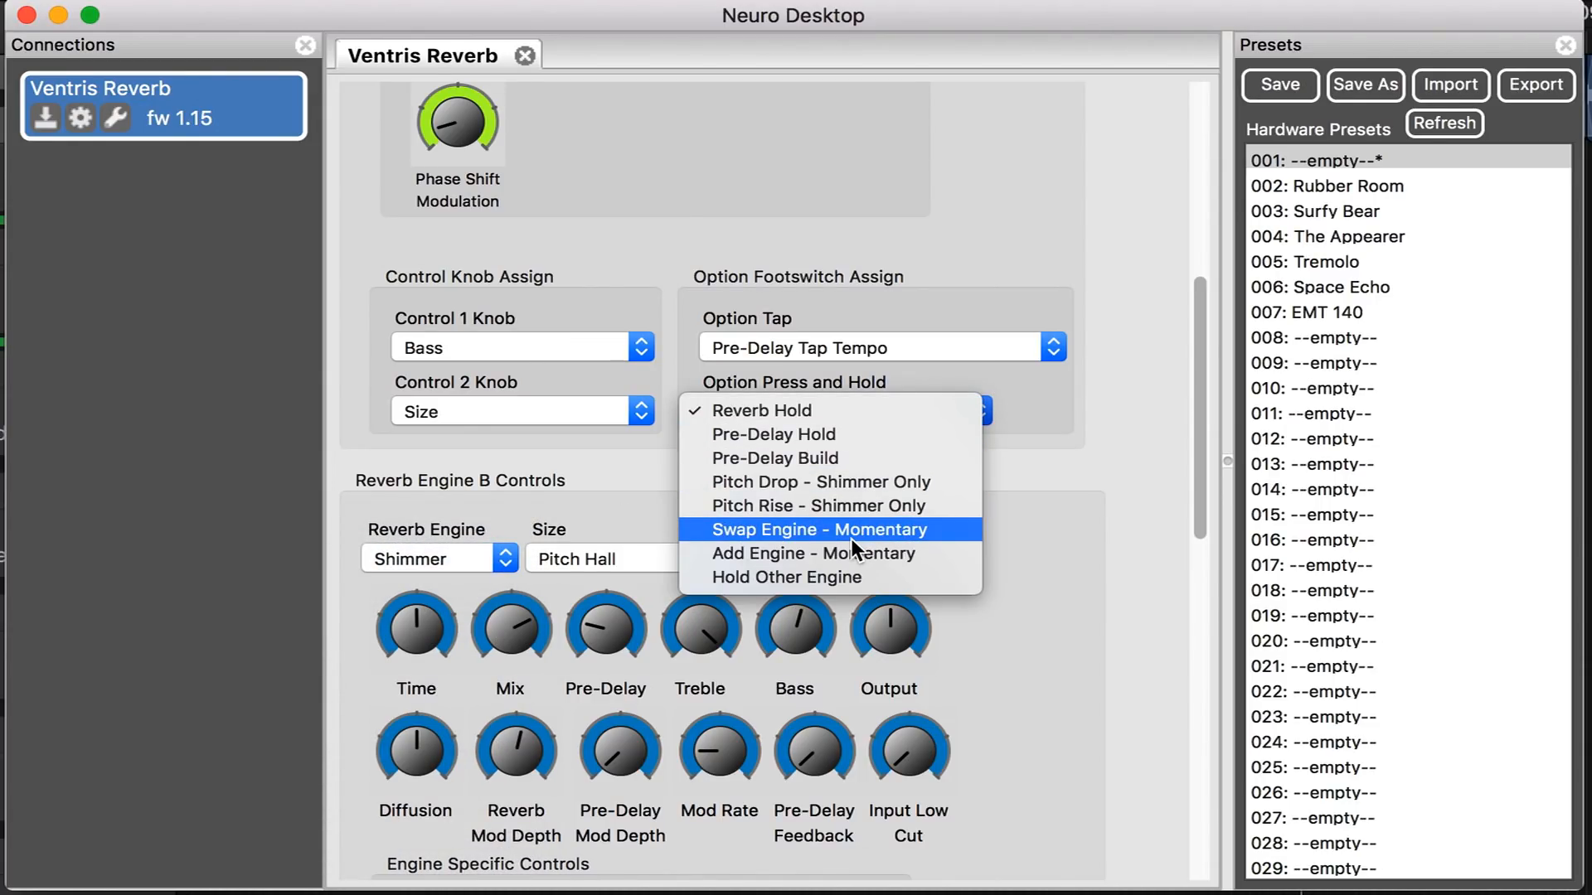
{"action": "left_click", "coordinate": [831, 550]}
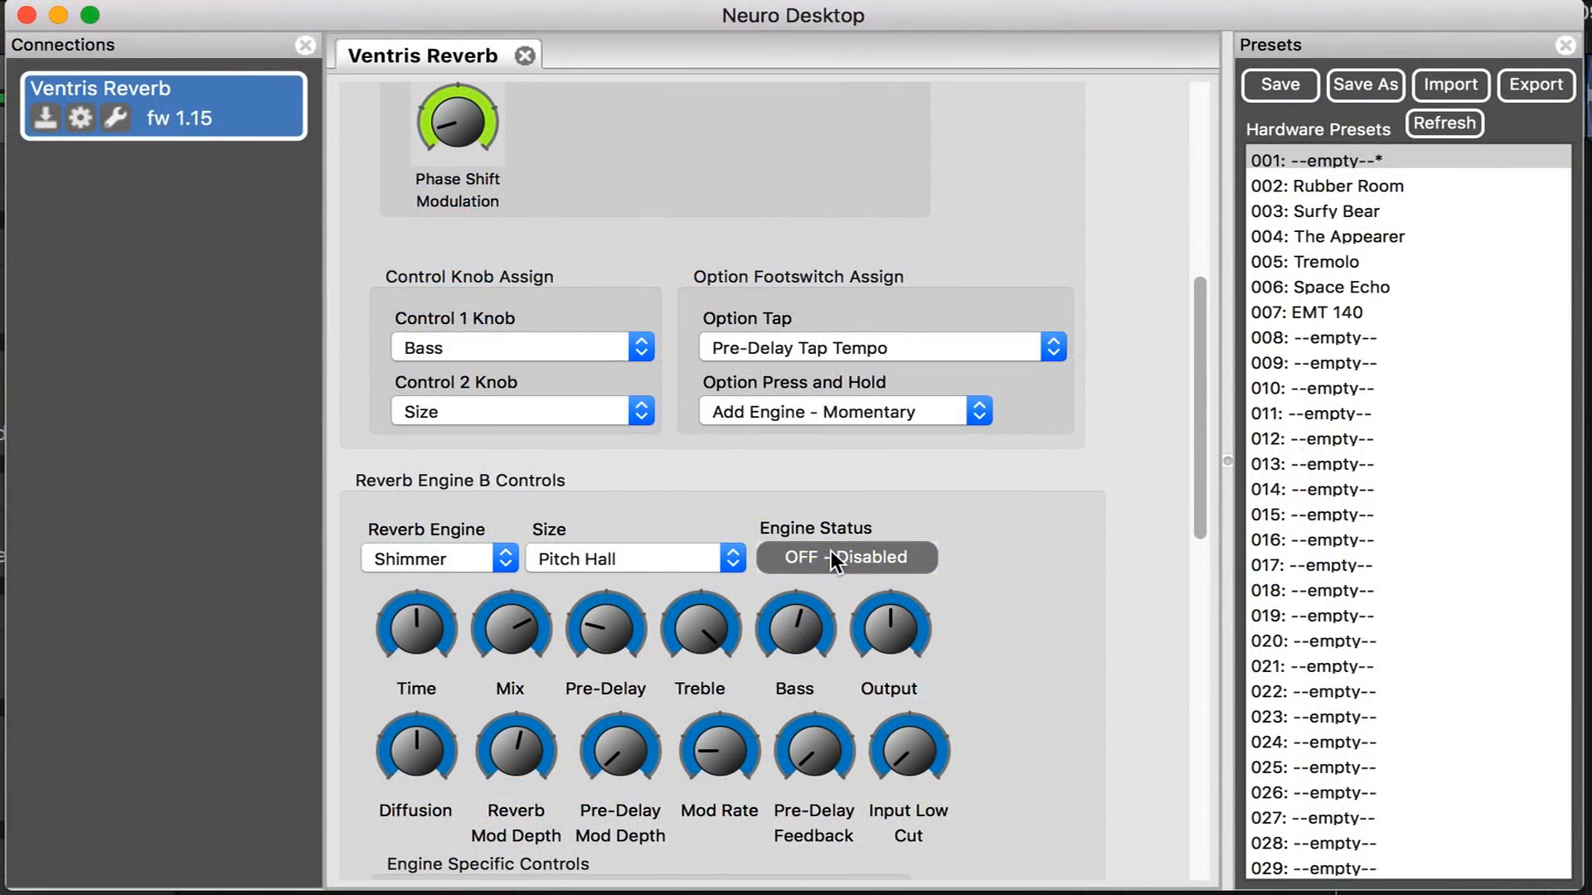
{"action": "scroll", "coordinate": [1023, 605], "scroll_direction": "down", "scroll_amount": 5}
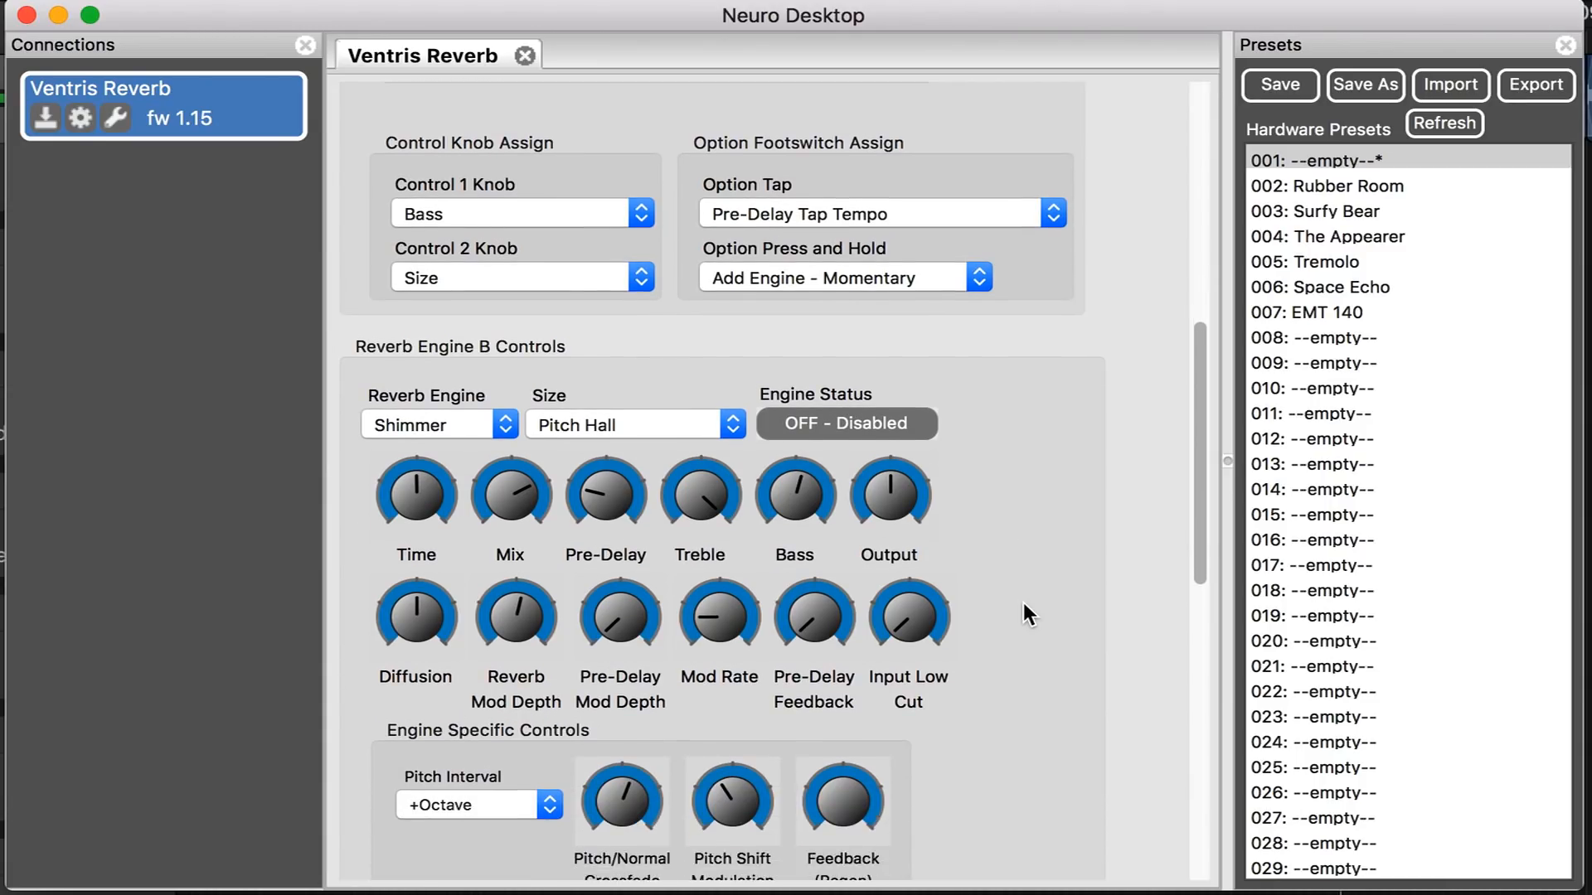
{"action": "scroll", "coordinate": [1023, 604], "scroll_direction": "down", "scroll_amount": 2}
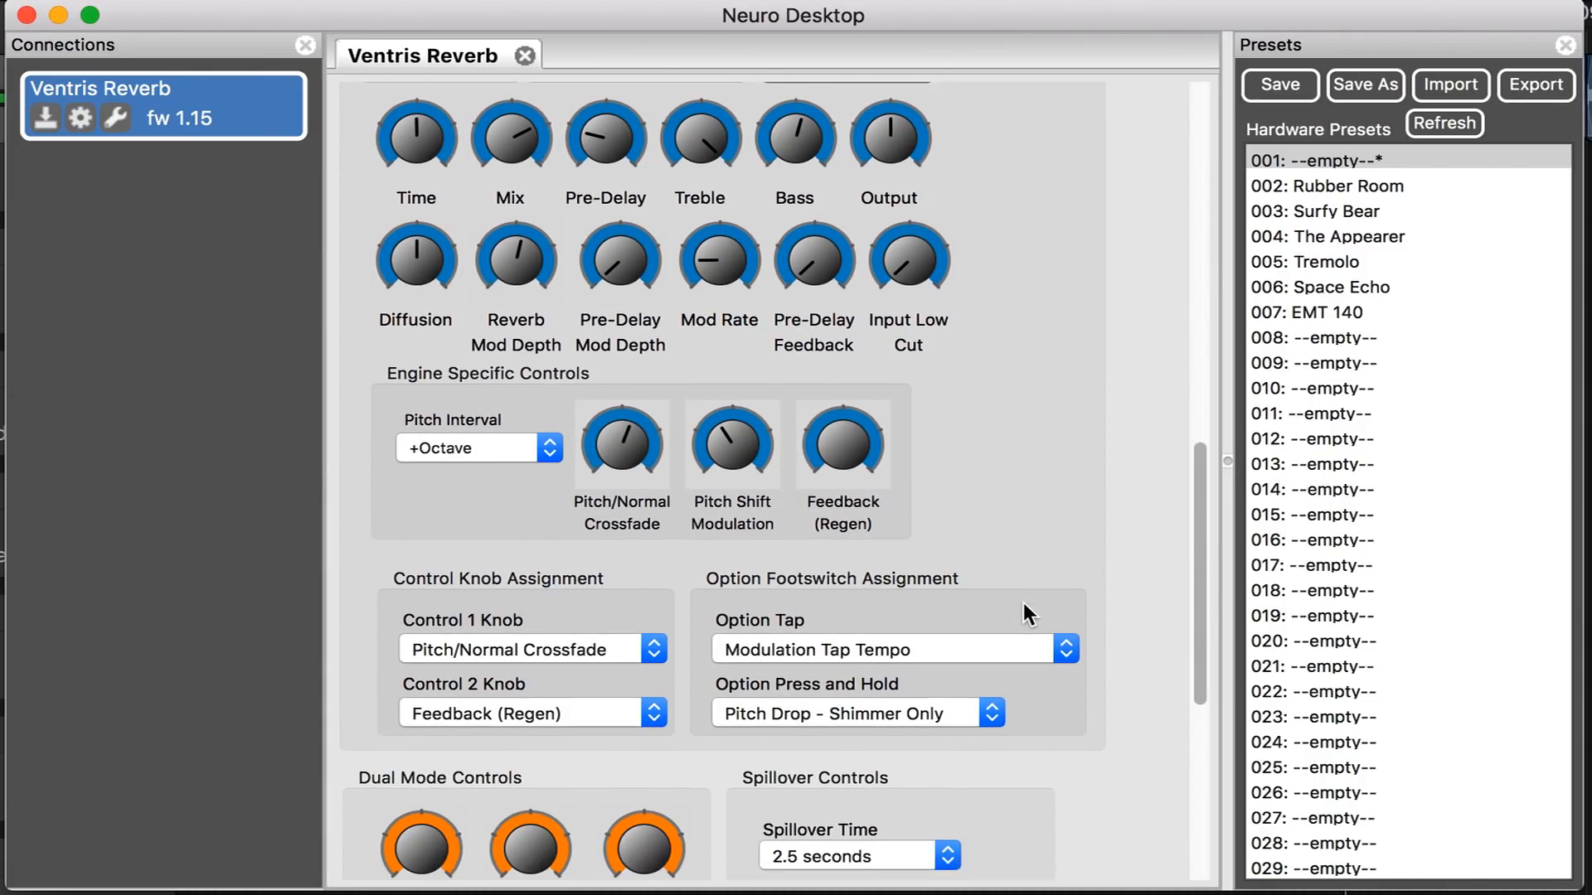
{"action": "scroll", "coordinate": [1023, 603], "scroll_direction": "up", "scroll_amount": 2}
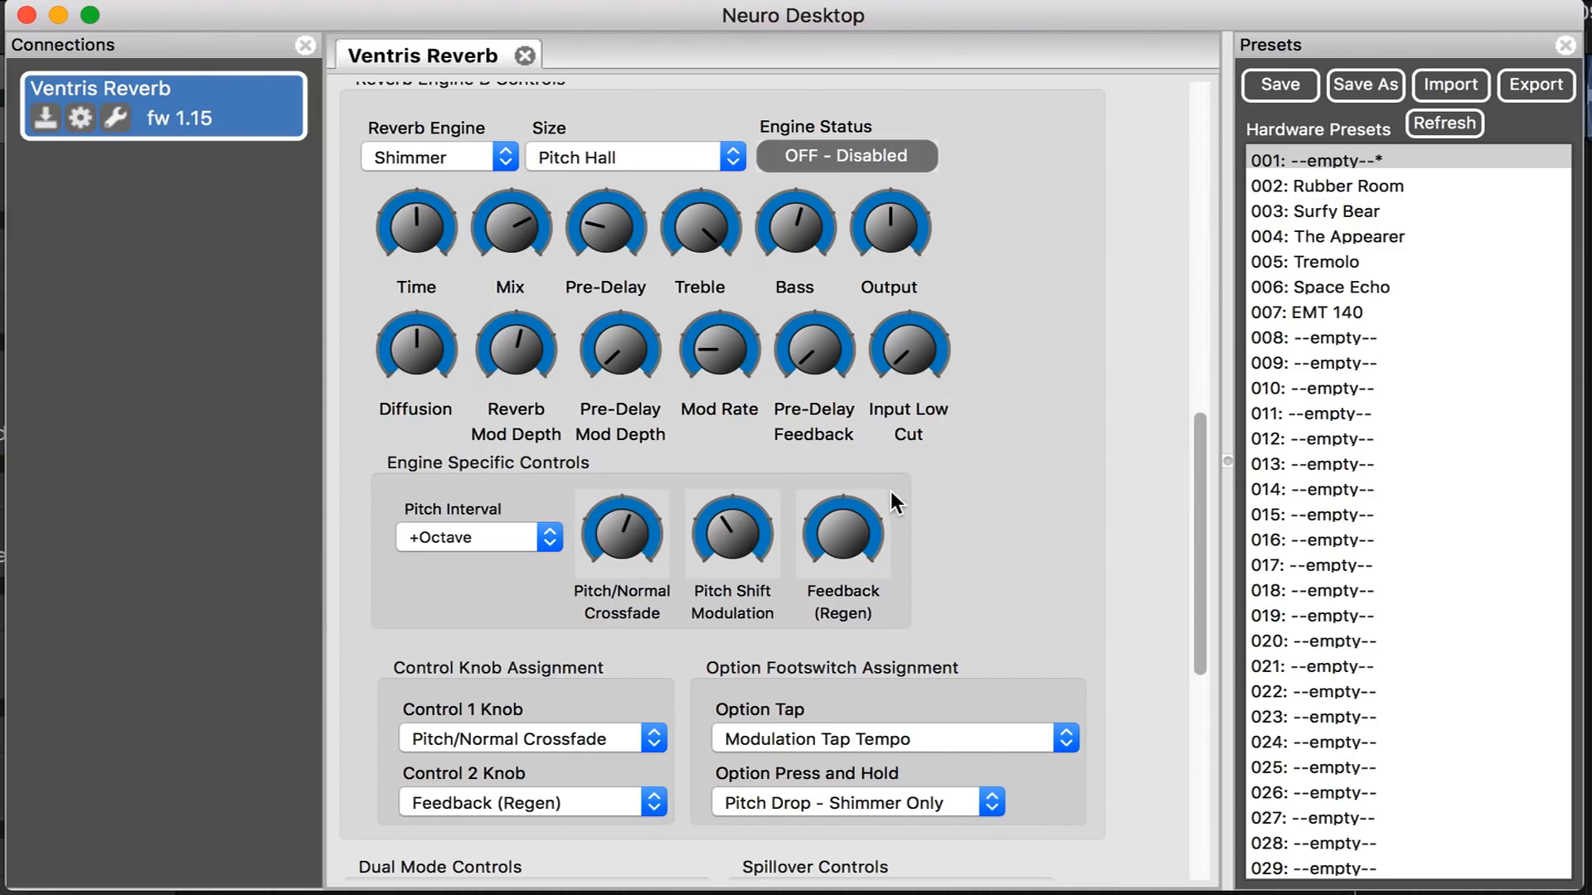
{"action": "scroll", "coordinate": [1129, 547], "scroll_direction": "down", "scroll_amount": 8}
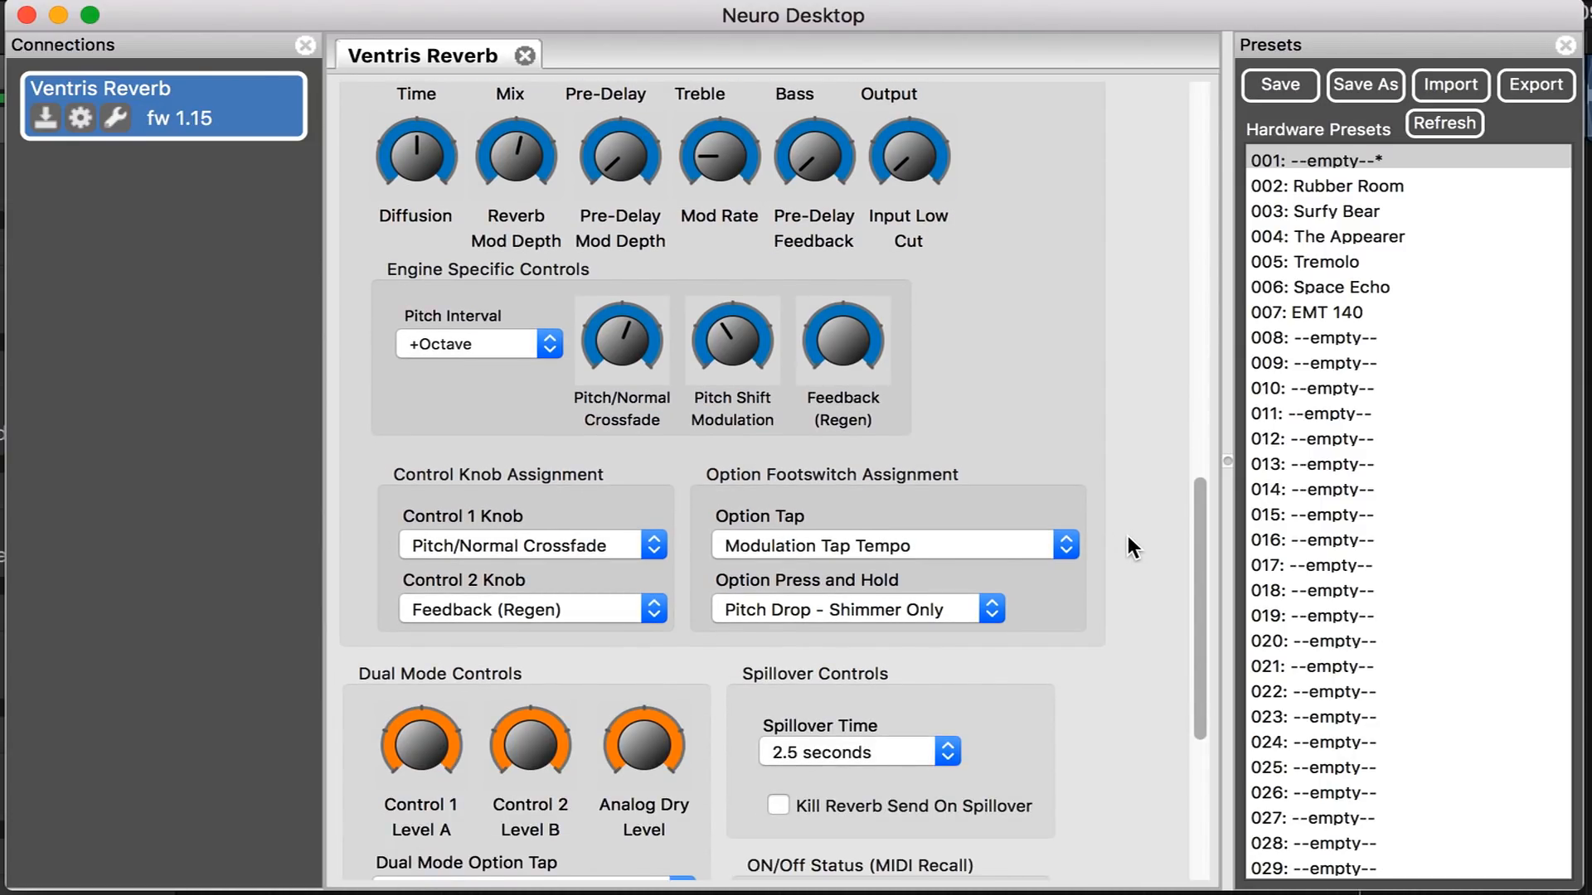
- Set Dual Mode Level A to about one o'clock, Level B to ten o'clock, Analog Dry to maximum, and Option Tap to Do Engine A Function
{"action": "scroll", "coordinate": [1128, 539], "scroll_direction": "down", "scroll_amount": 1}
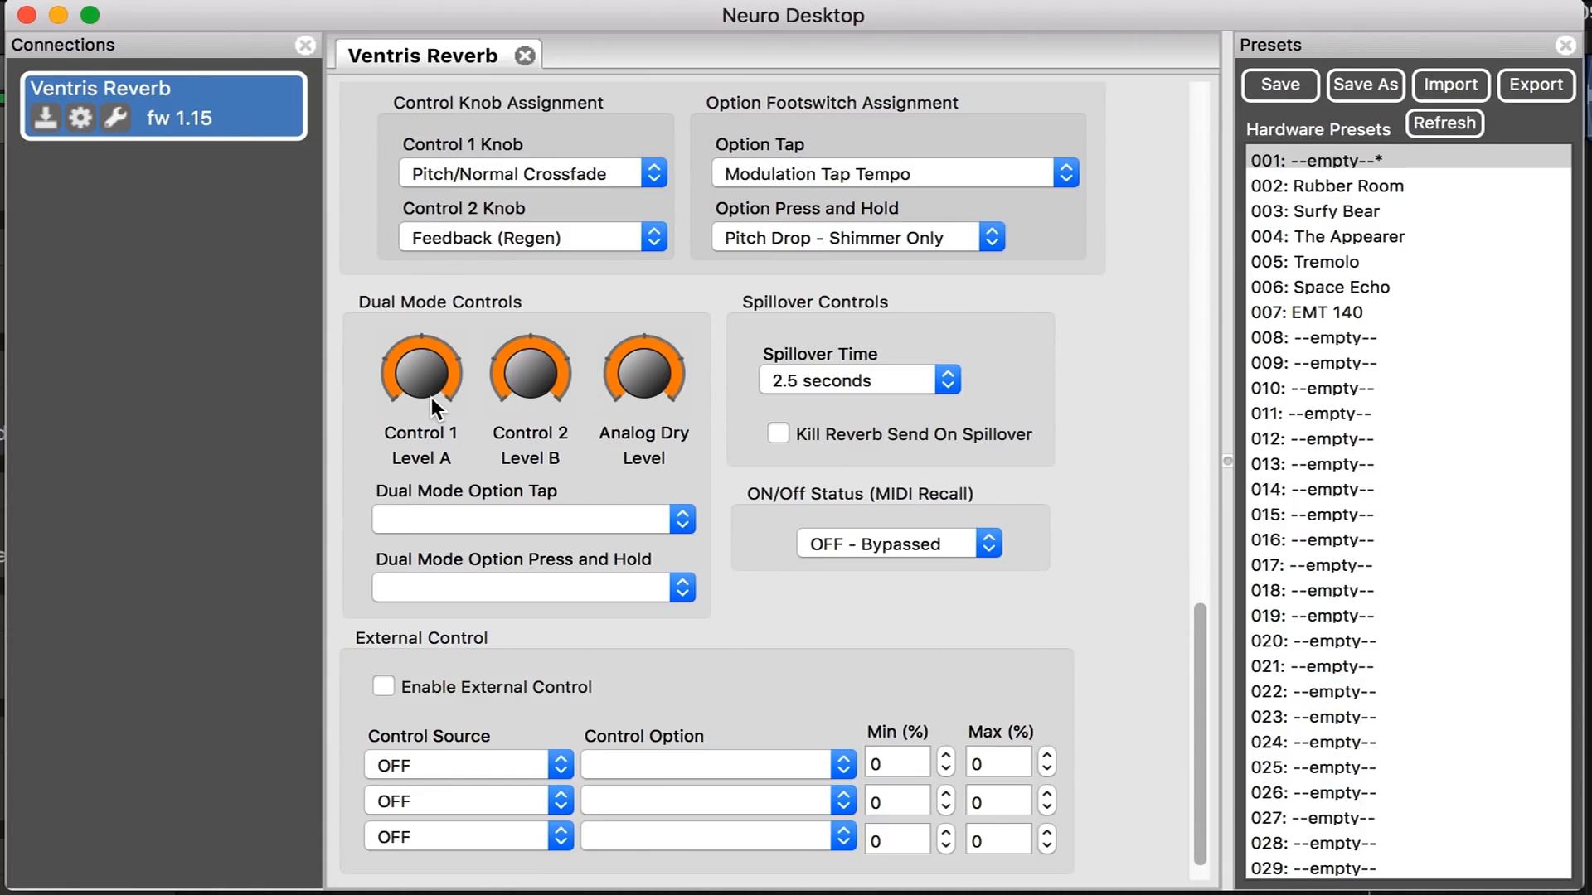
{"action": "scroll", "coordinate": [1141, 491], "scroll_direction": "down", "scroll_amount": 1}
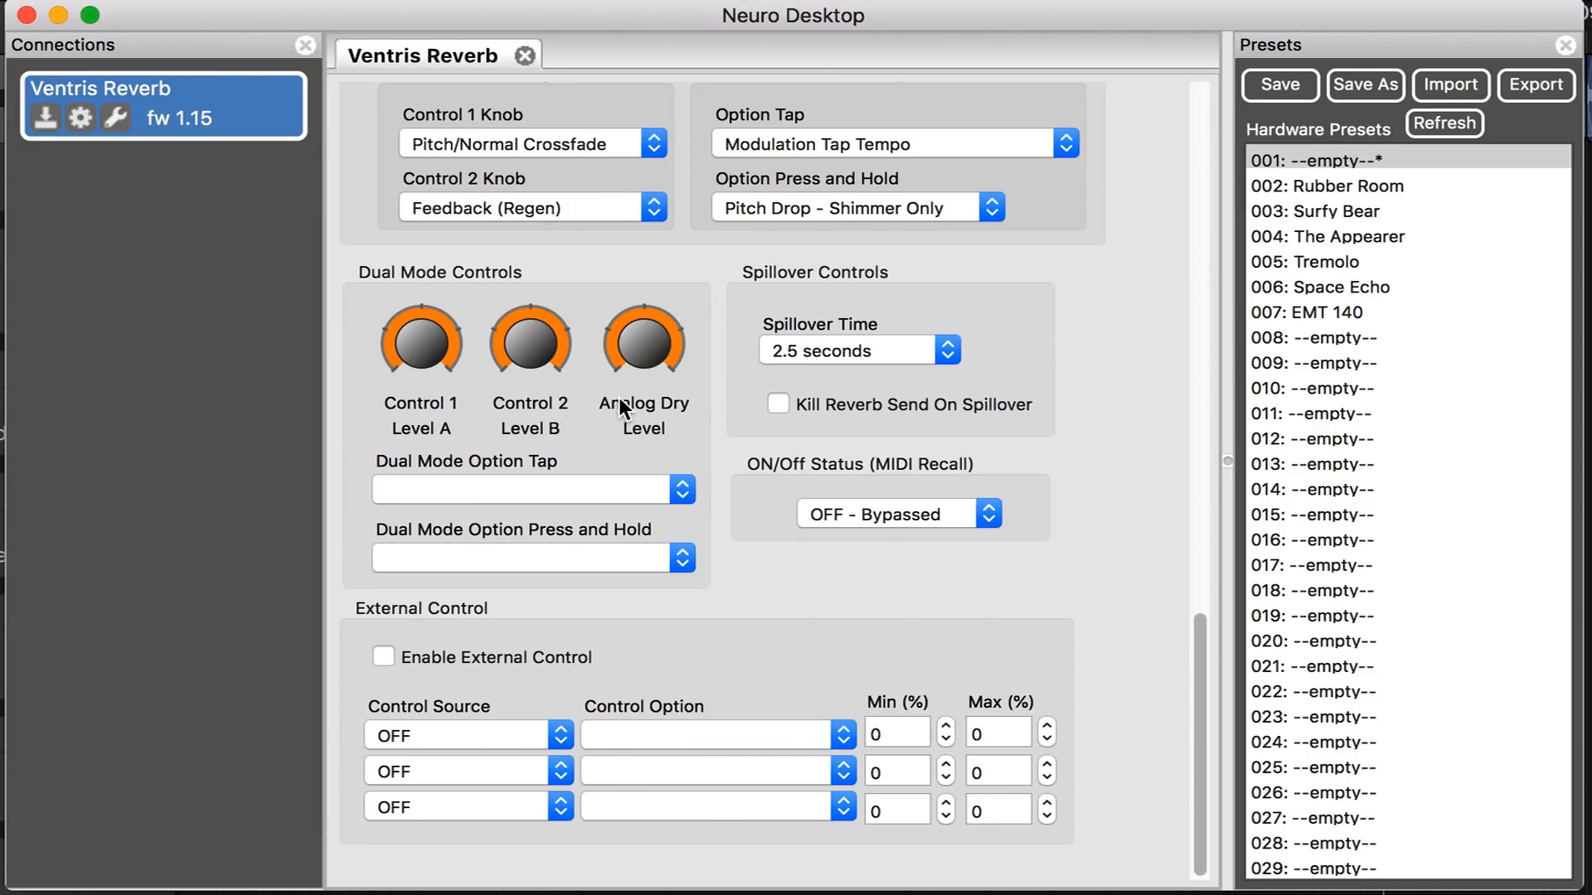
{"action": "mouse_move", "coordinate": [411, 335]}
{"action": "left_mouse_down"}
{"action": "mouse_move", "coordinate": [411, 380]}
{"action": "mouse_move", "coordinate": [405, 332]}
{"action": "left_mouse_up"}
{"action": "mouse_move", "coordinate": [405, 274]}
{"action": "left_mouse_down"}
{"action": "mouse_move", "coordinate": [410, 336]}
{"action": "mouse_move", "coordinate": [405, 295]}
{"action": "left_mouse_up"}
{"action": "left_click_drag", "start_coordinate": [521, 347], "coordinate": [539, 411]}
{"action": "left_click_drag", "start_coordinate": [632, 350], "coordinate": [601, 272]}
{"action": "left_click", "coordinate": [685, 491]}
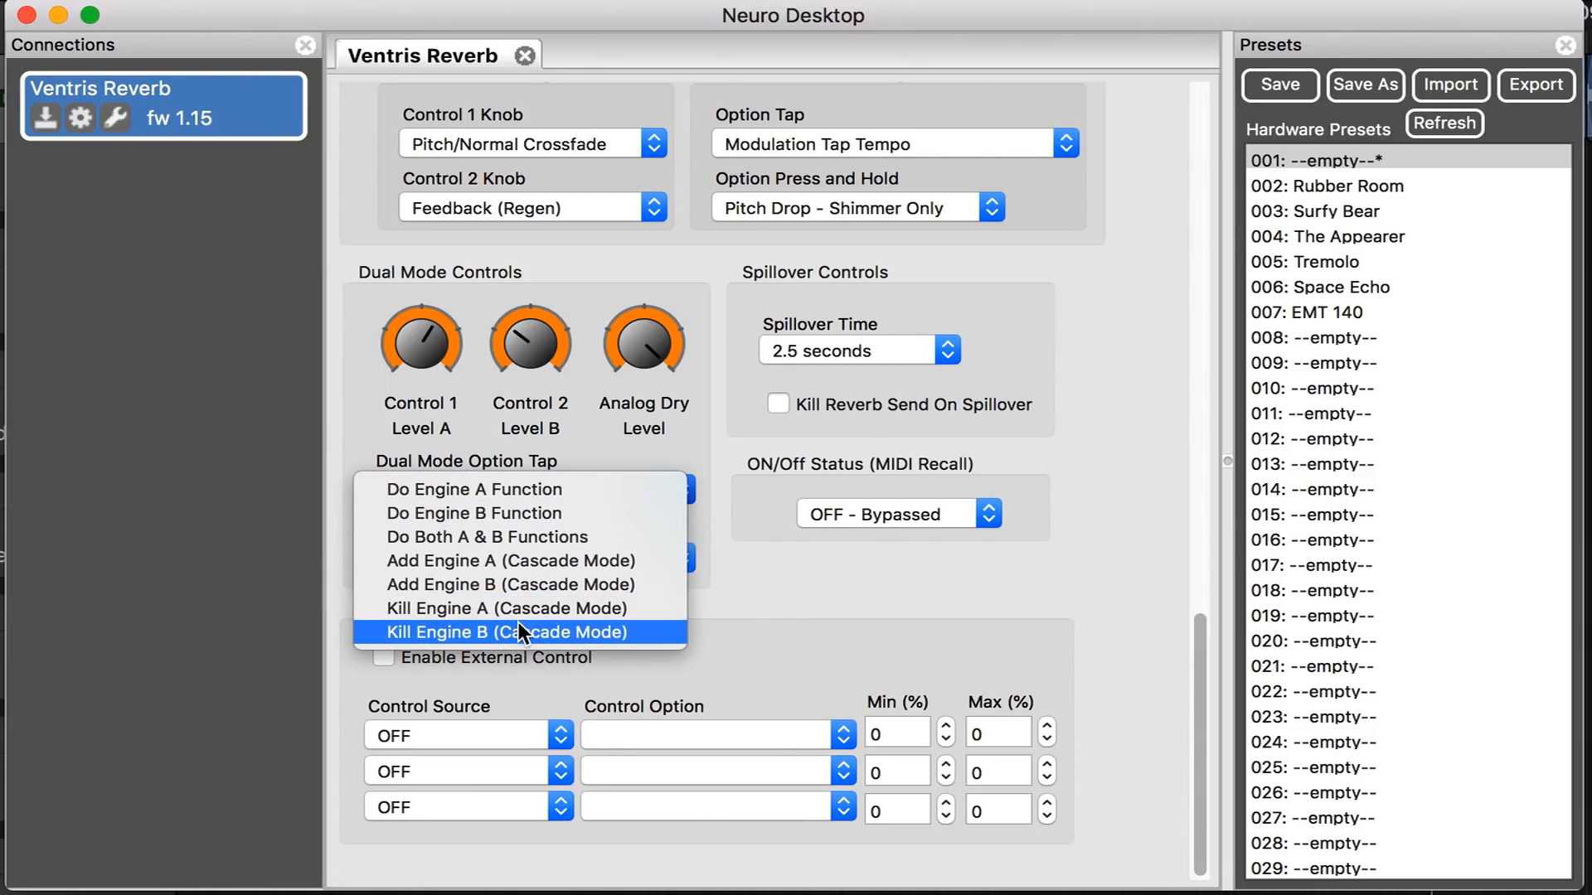
{"action": "left_click", "coordinate": [517, 489]}
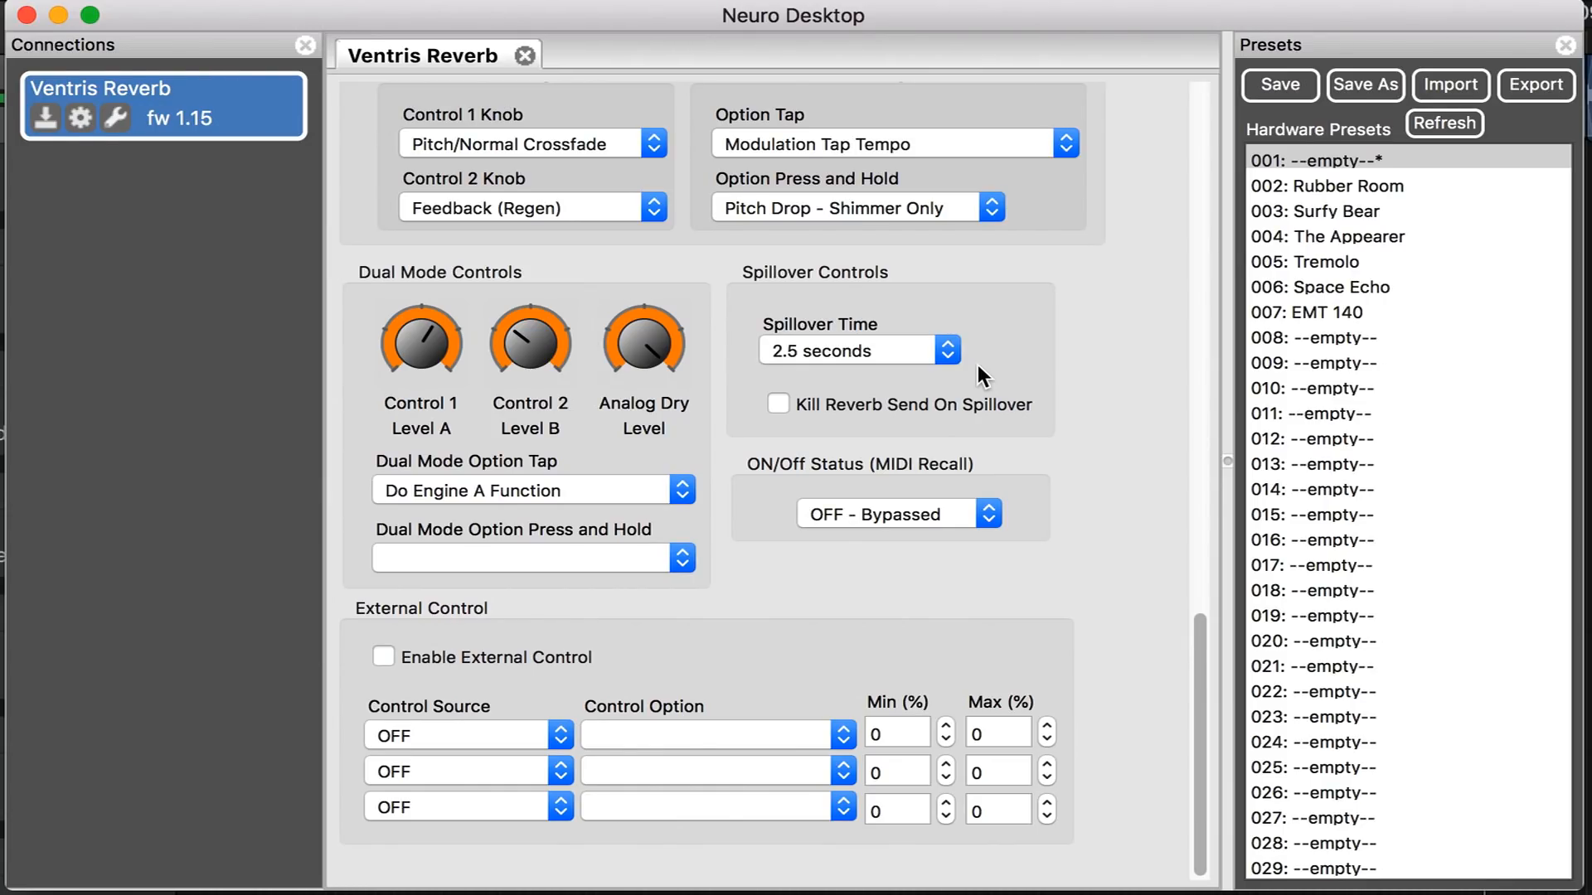
- Keep the Spillover Time at 2.5 seconds and try ON - Engaged for the MIDI recall status before restoring OFF - Bypassed
{"action": "left_click", "coordinate": [947, 357]}
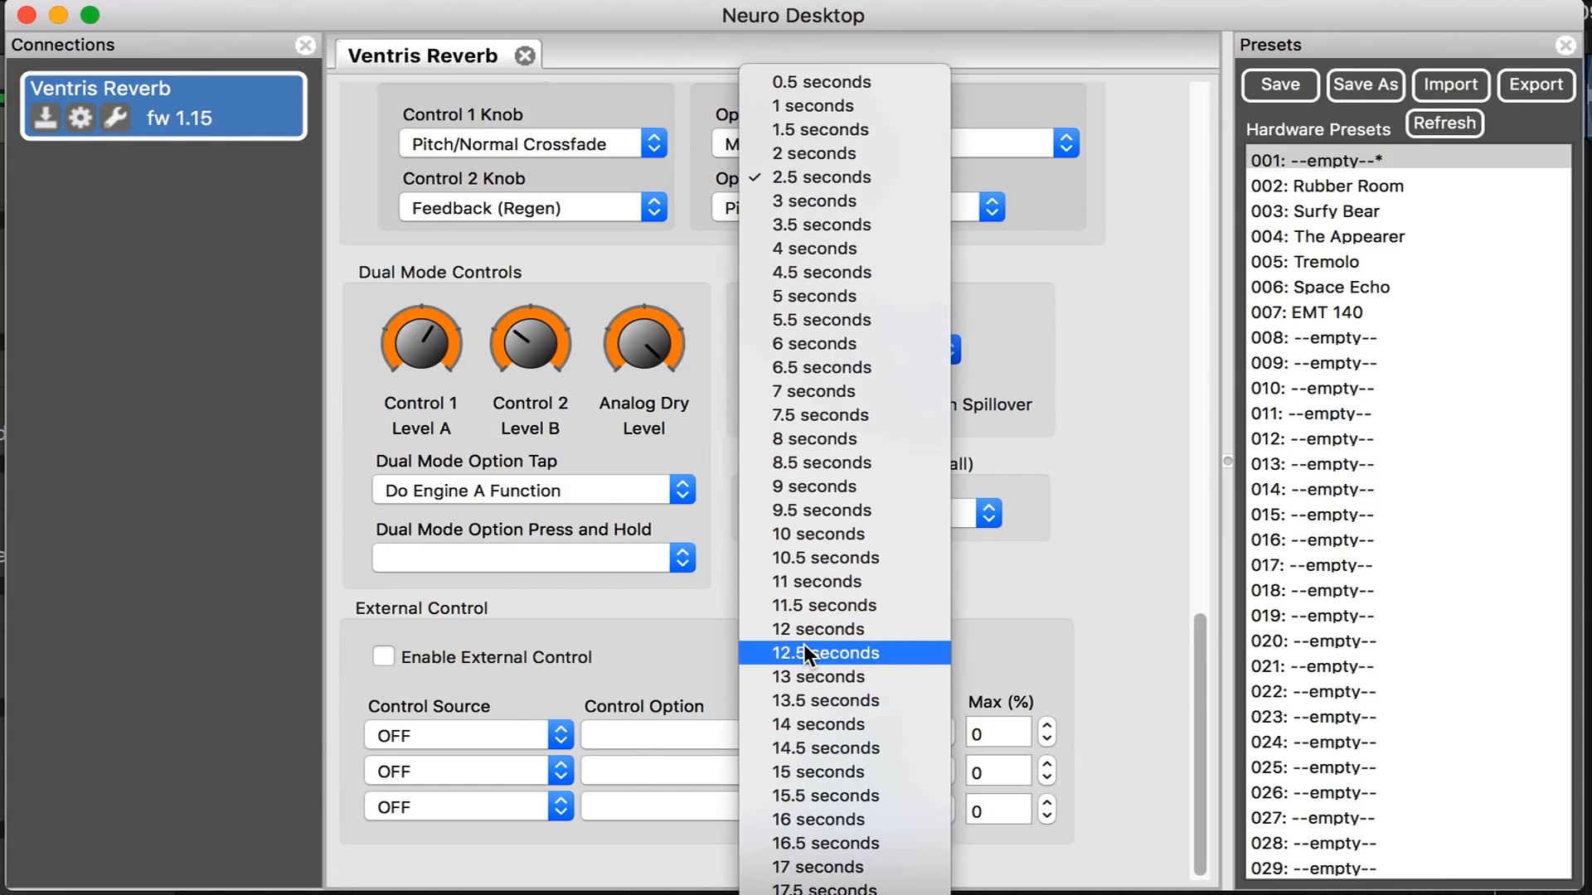
{"action": "left_click", "coordinate": [808, 182]}
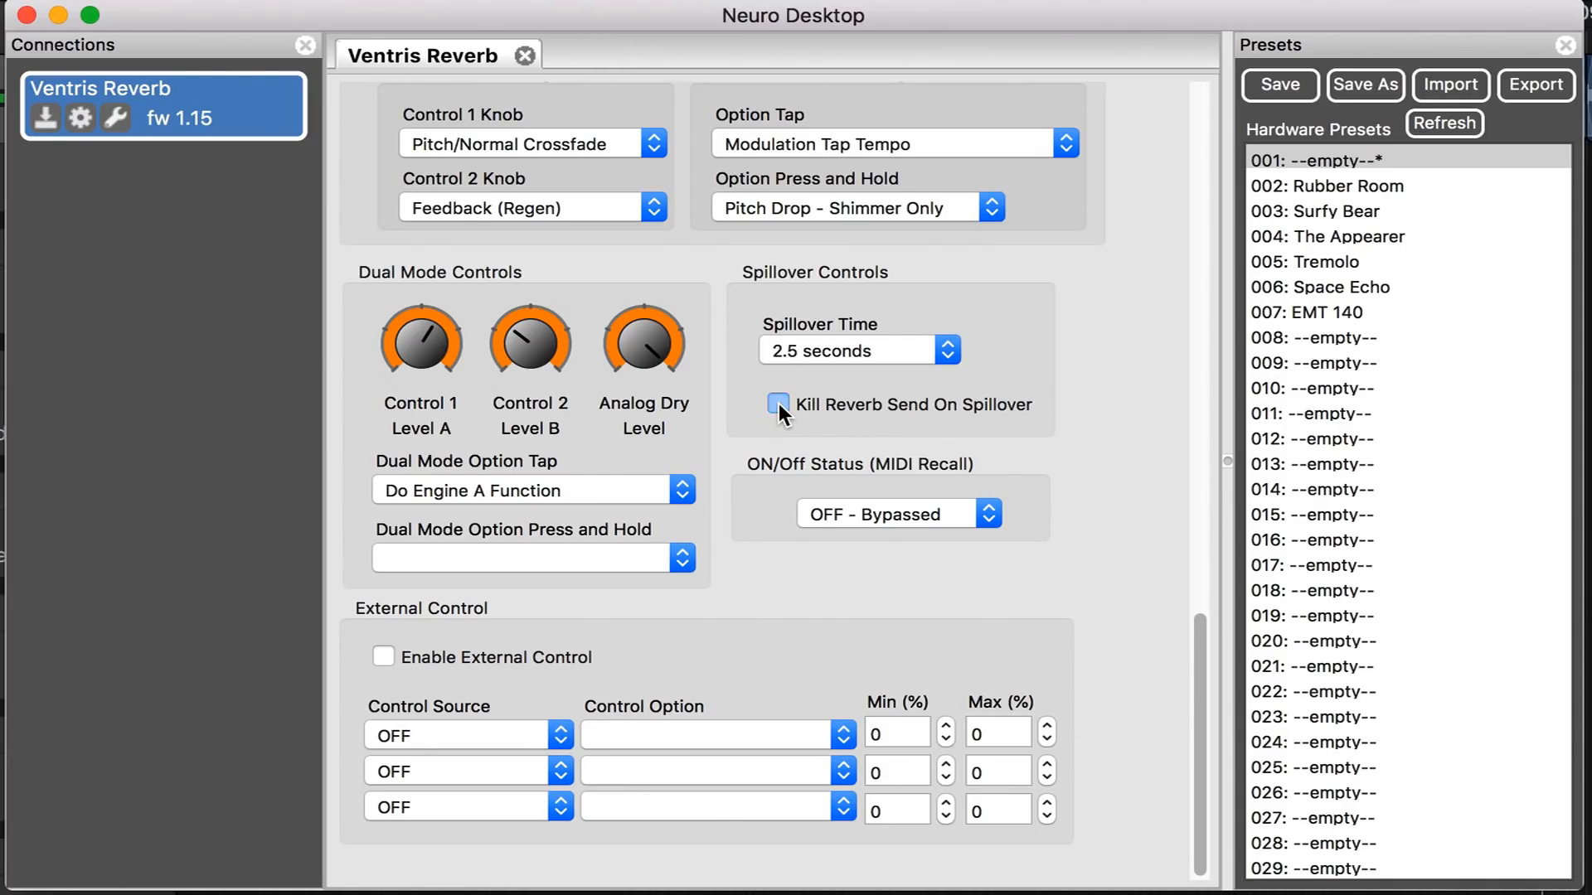
{"action": "left_click", "coordinate": [989, 514]}
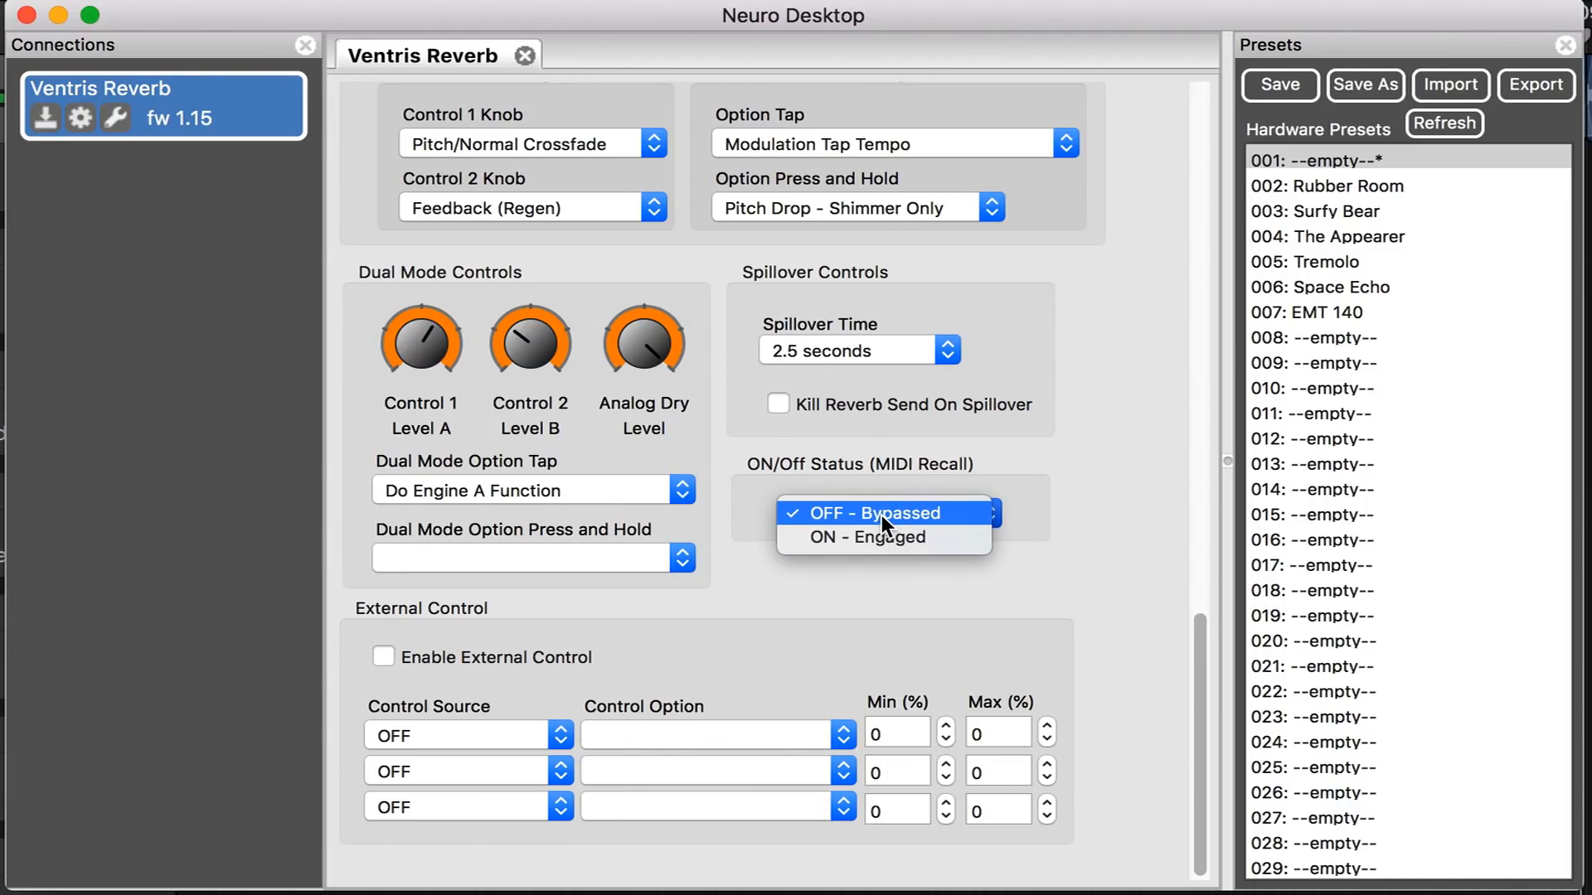
{"action": "left_click", "coordinate": [882, 535]}
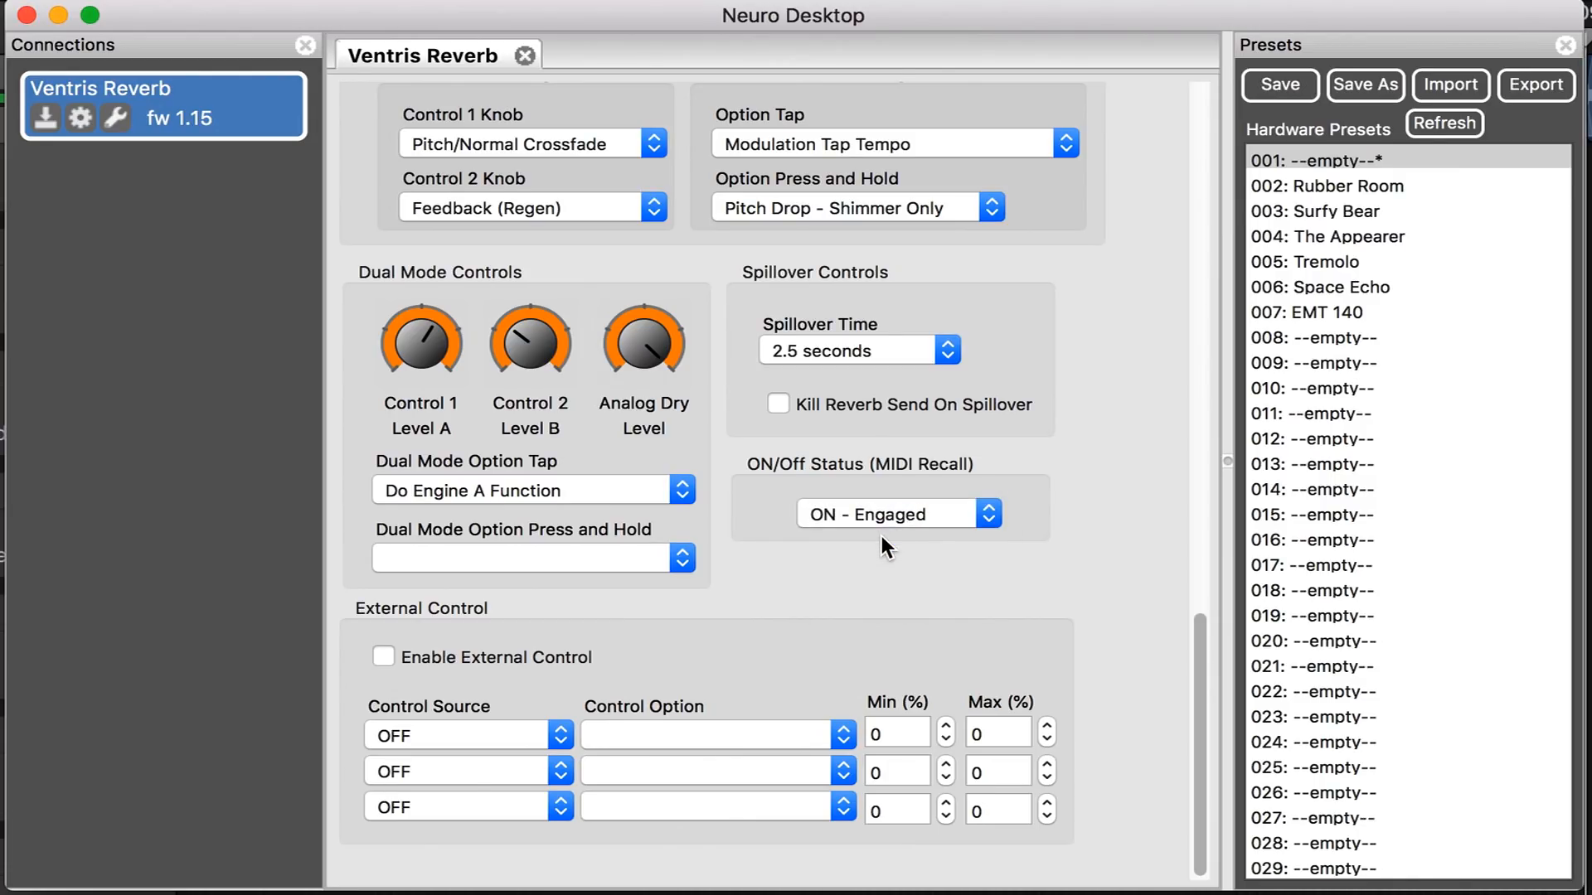
{"action": "left_click", "coordinate": [987, 516]}
{"action": "left_click", "coordinate": [899, 489]}
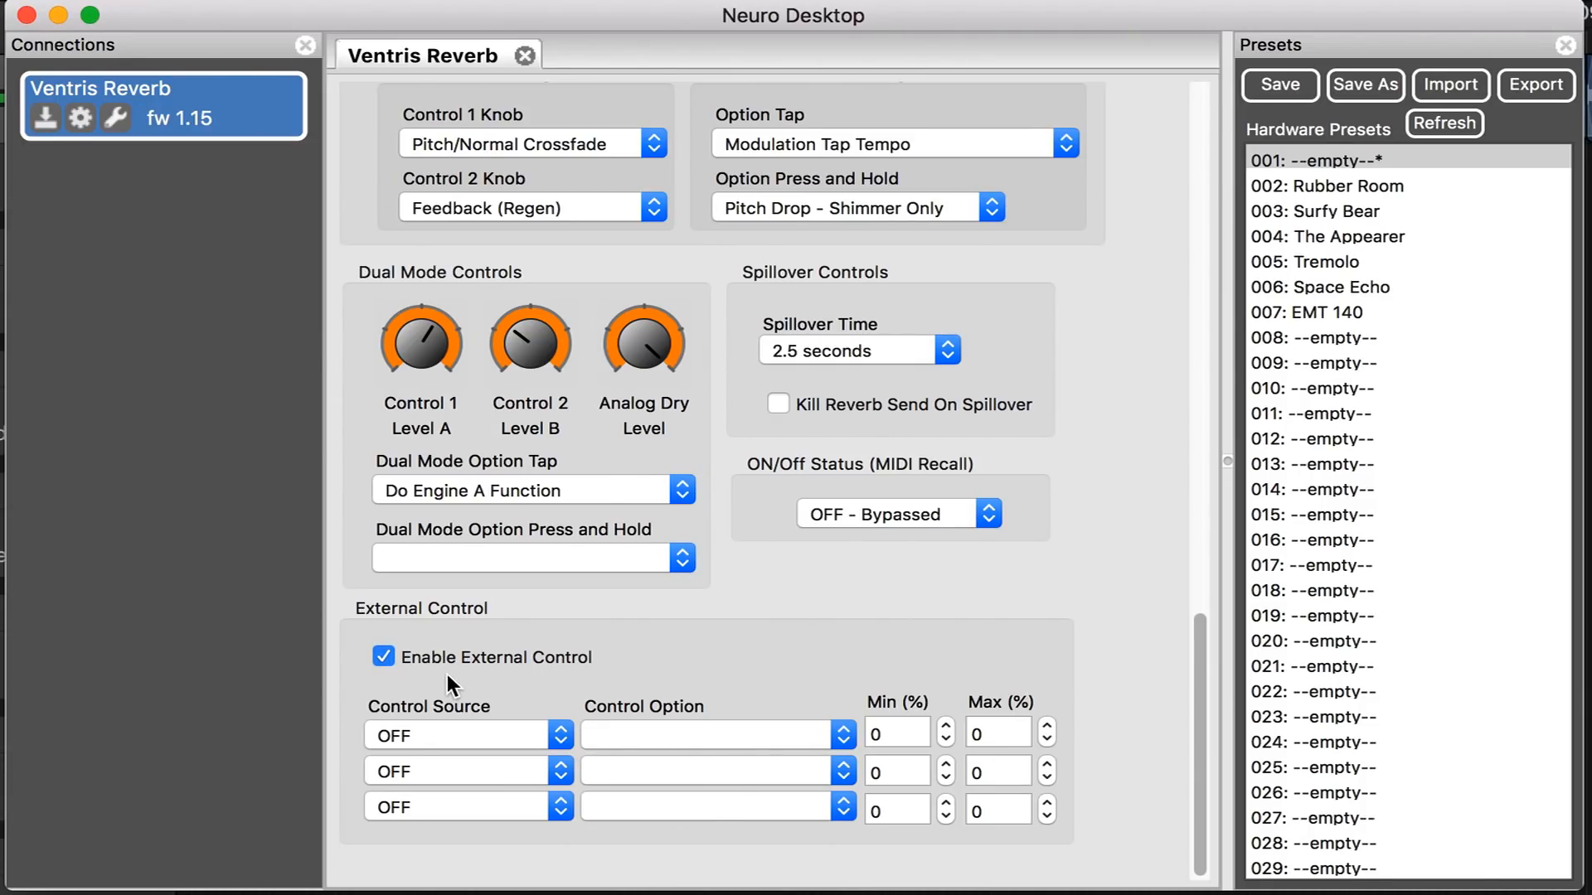
- Set the first external control source to Expression Input and its control option to Output A
{"action": "left_click", "coordinate": [562, 731]}
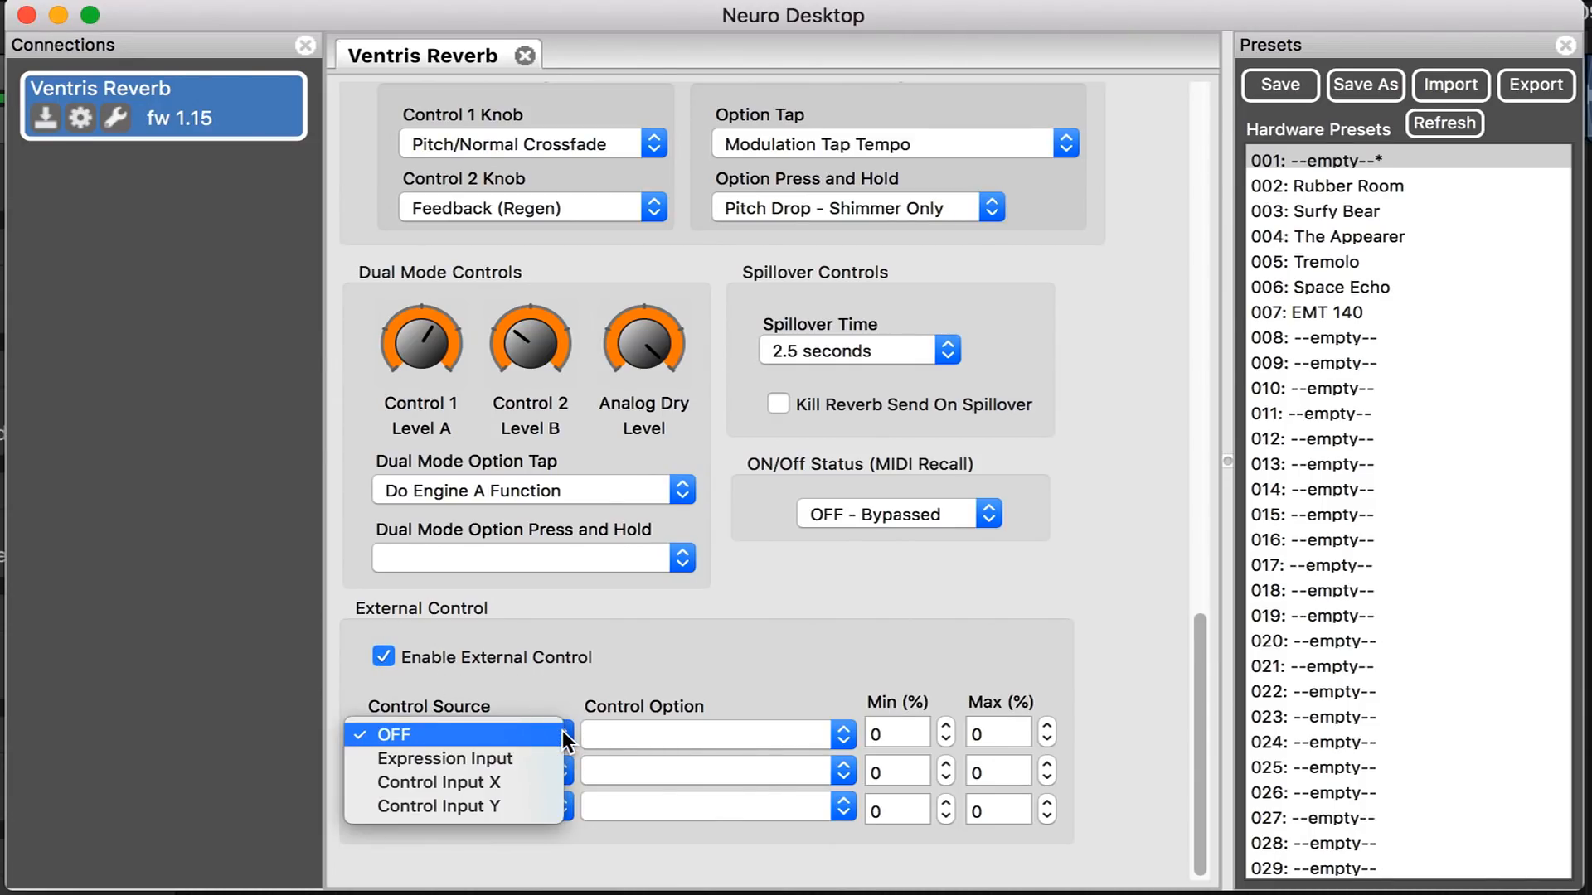
{"action": "left_click", "coordinate": [504, 756]}
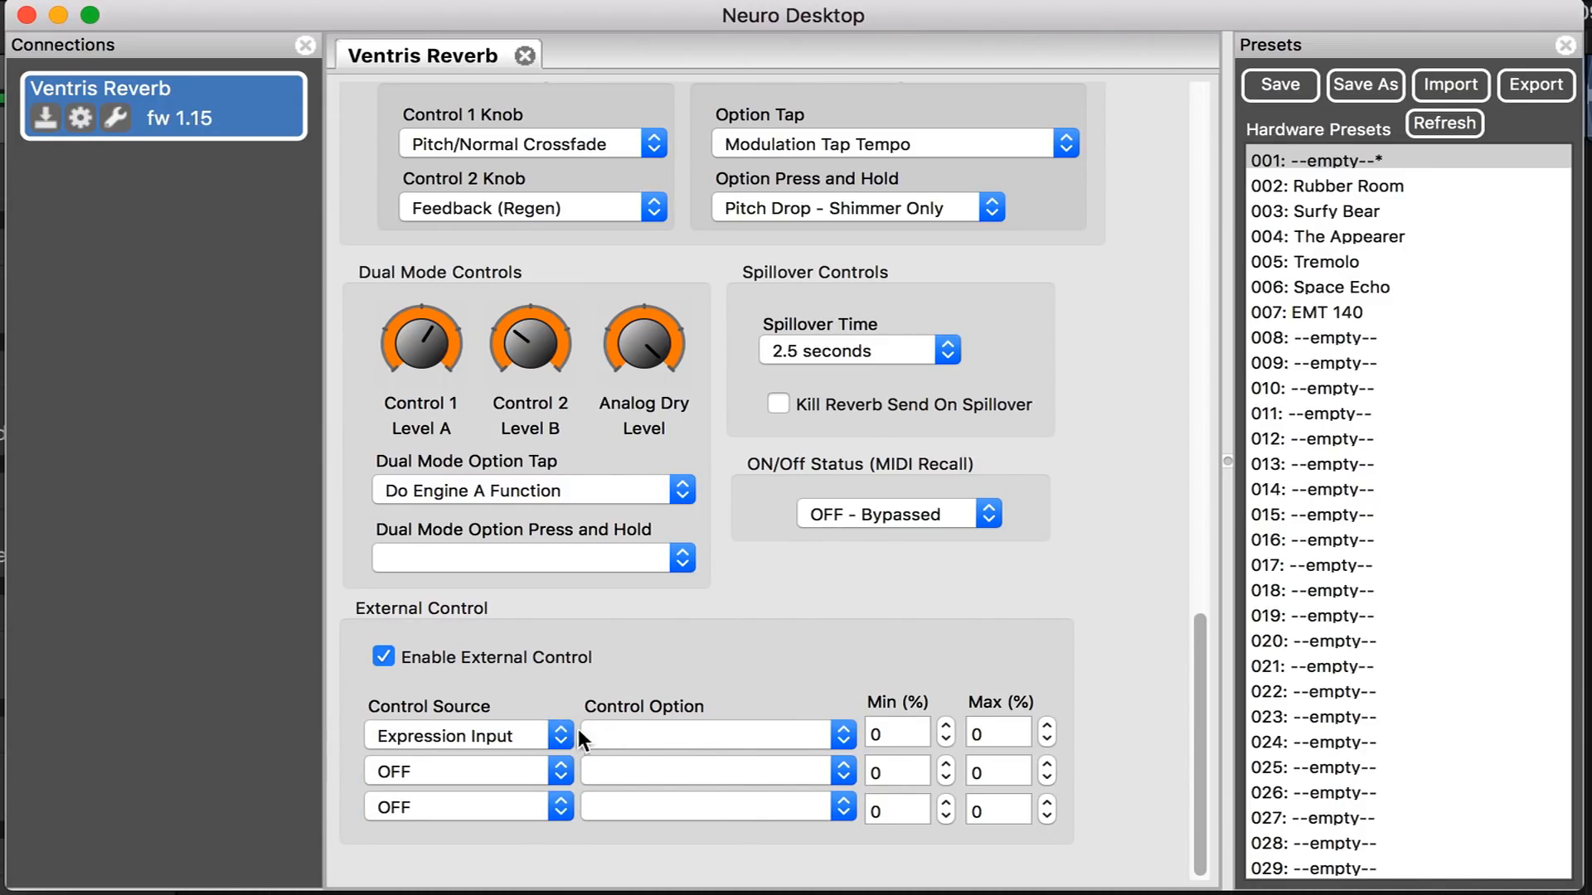
{"action": "left_click", "coordinate": [844, 738]}
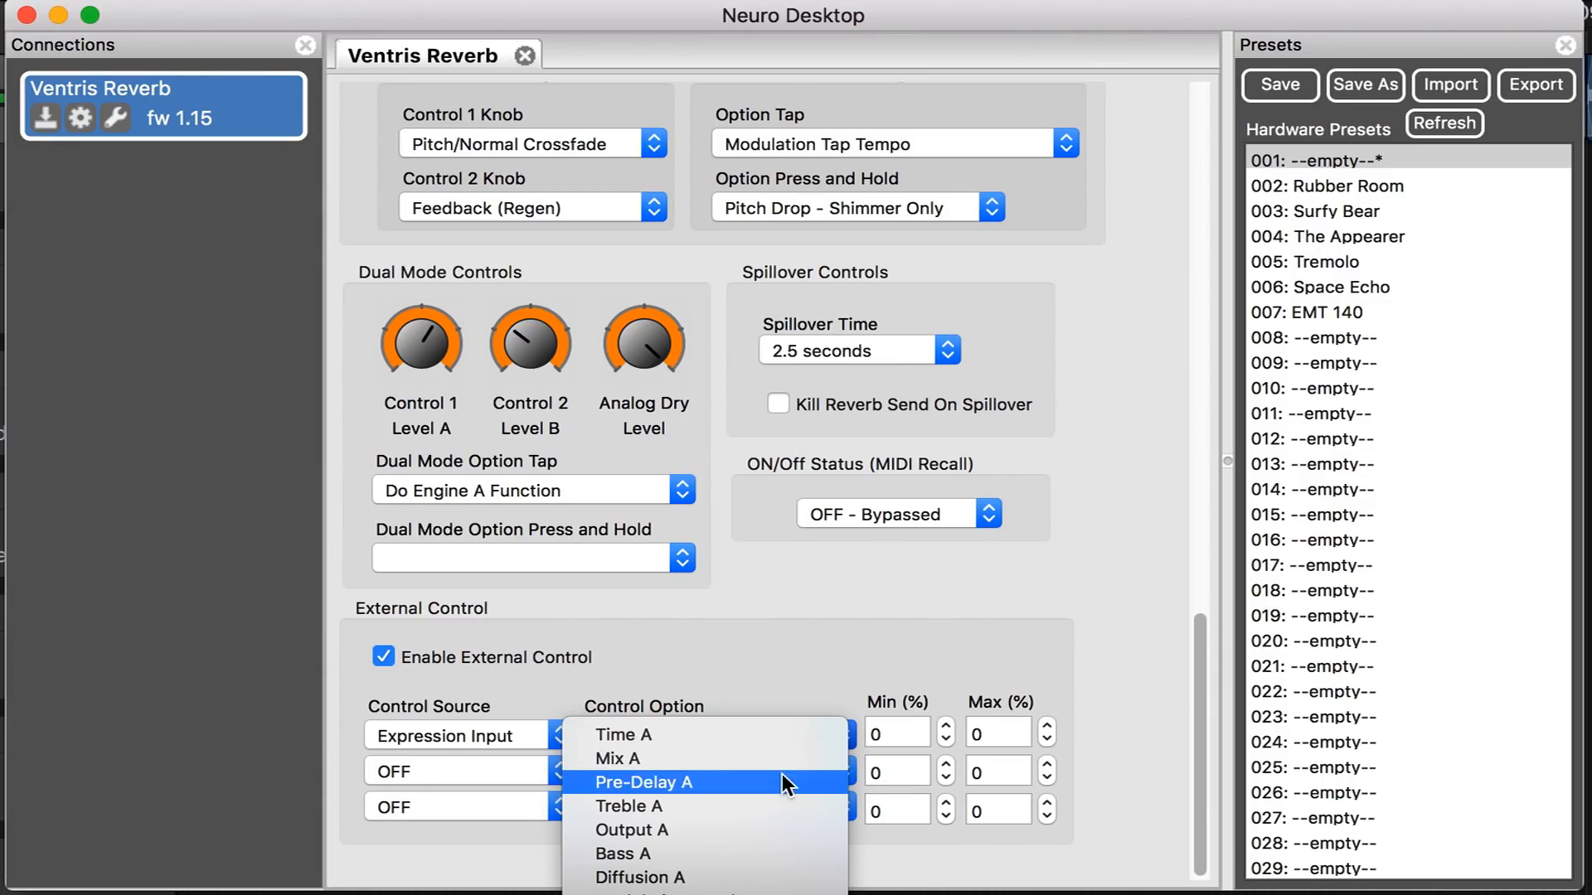
{"action": "left_click", "coordinate": [708, 828]}
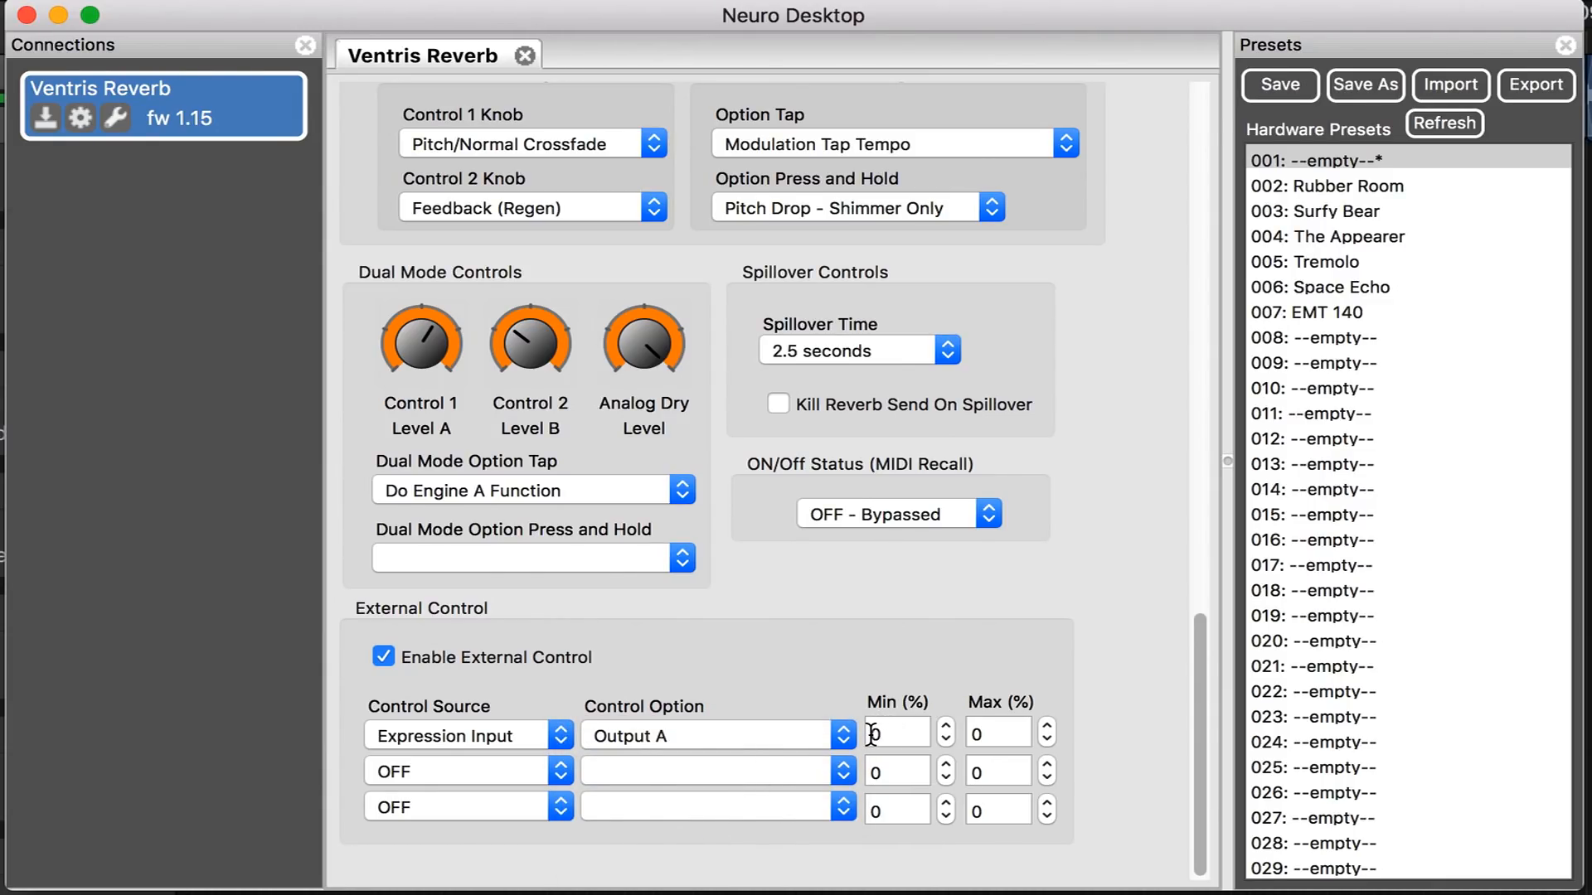
{"action": "left_click", "coordinate": [843, 738]}
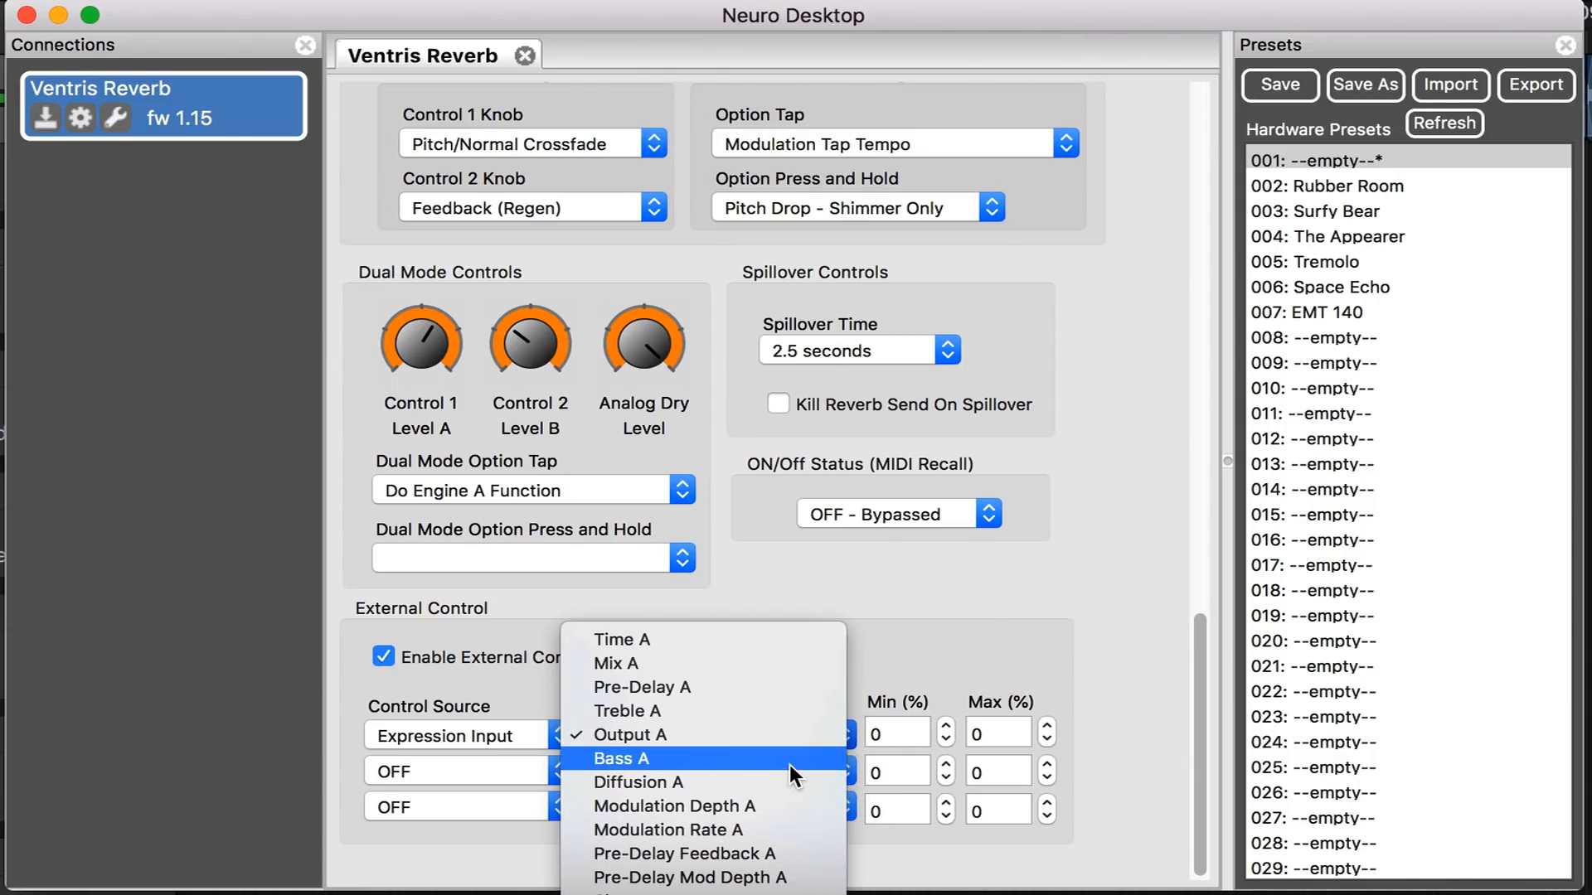
{"action": "left_click", "coordinate": [780, 742]}
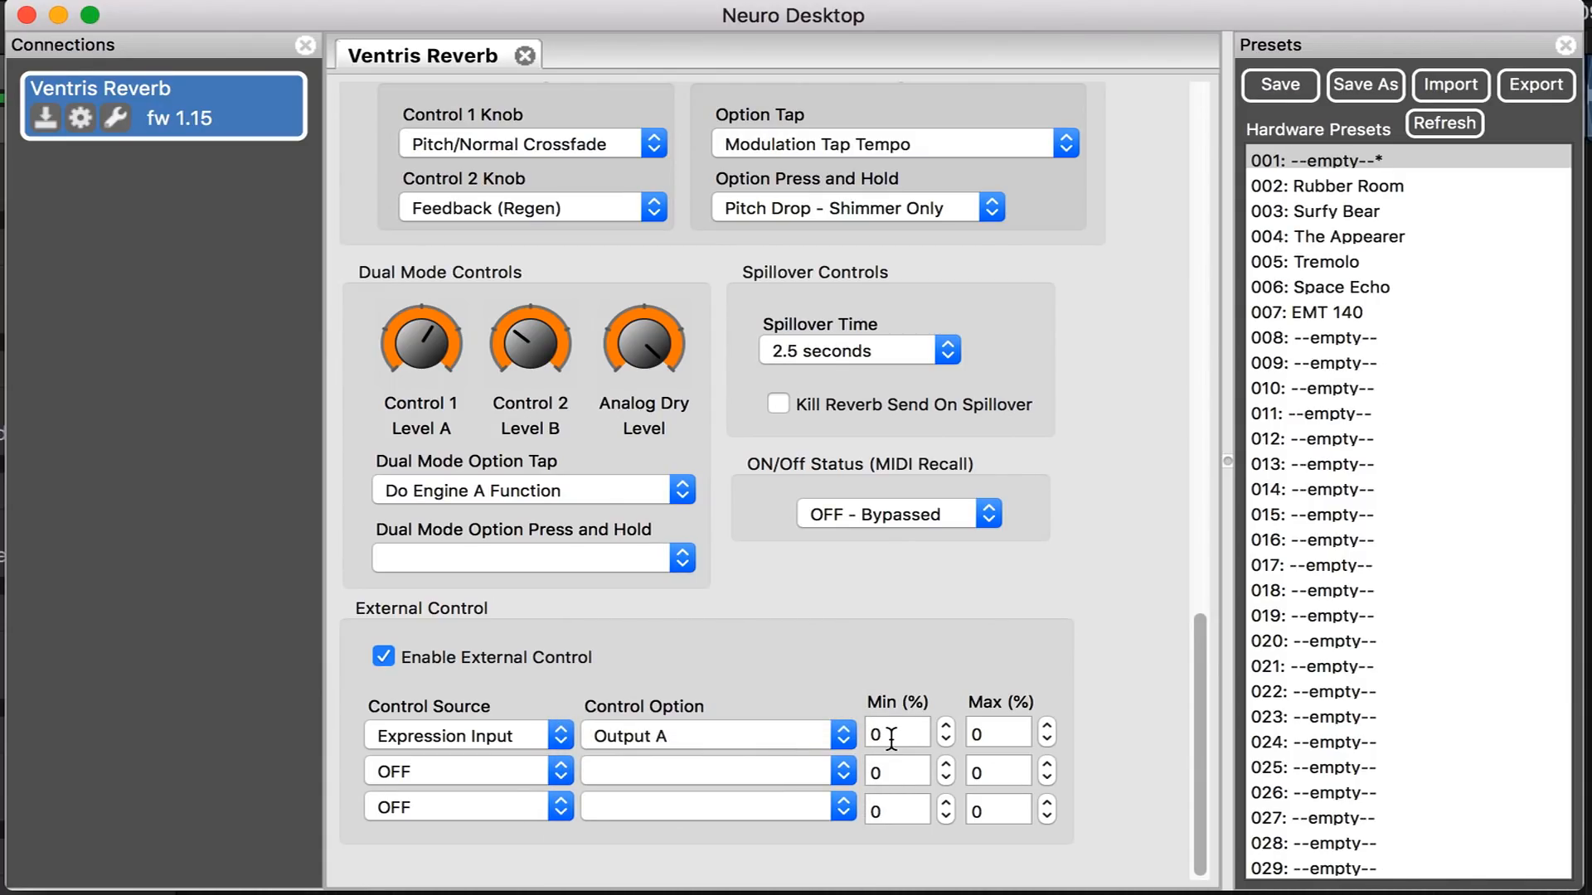
- Set the maximum for the Output A expression control to 100% and keep the second control source OFF
{"action": "left_click", "coordinate": [999, 735]}
{"action": "double_click", "coordinate": [993, 734]}
{"action": "type", "text": "100"}
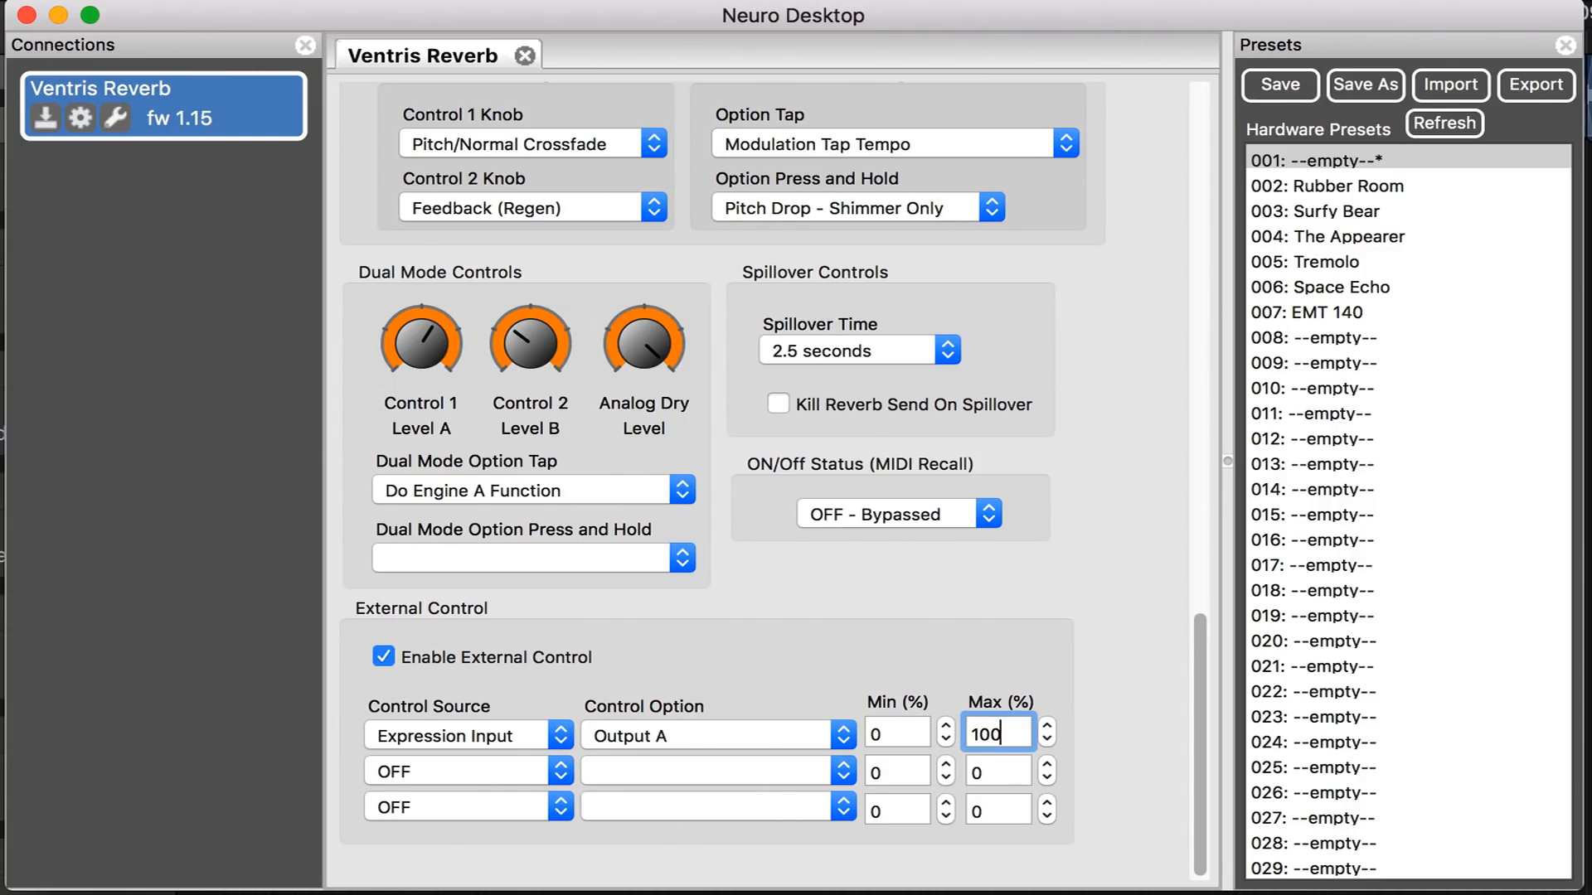
{"action": "left_click", "coordinate": [1127, 734]}
{"action": "left_click", "coordinate": [557, 772]}
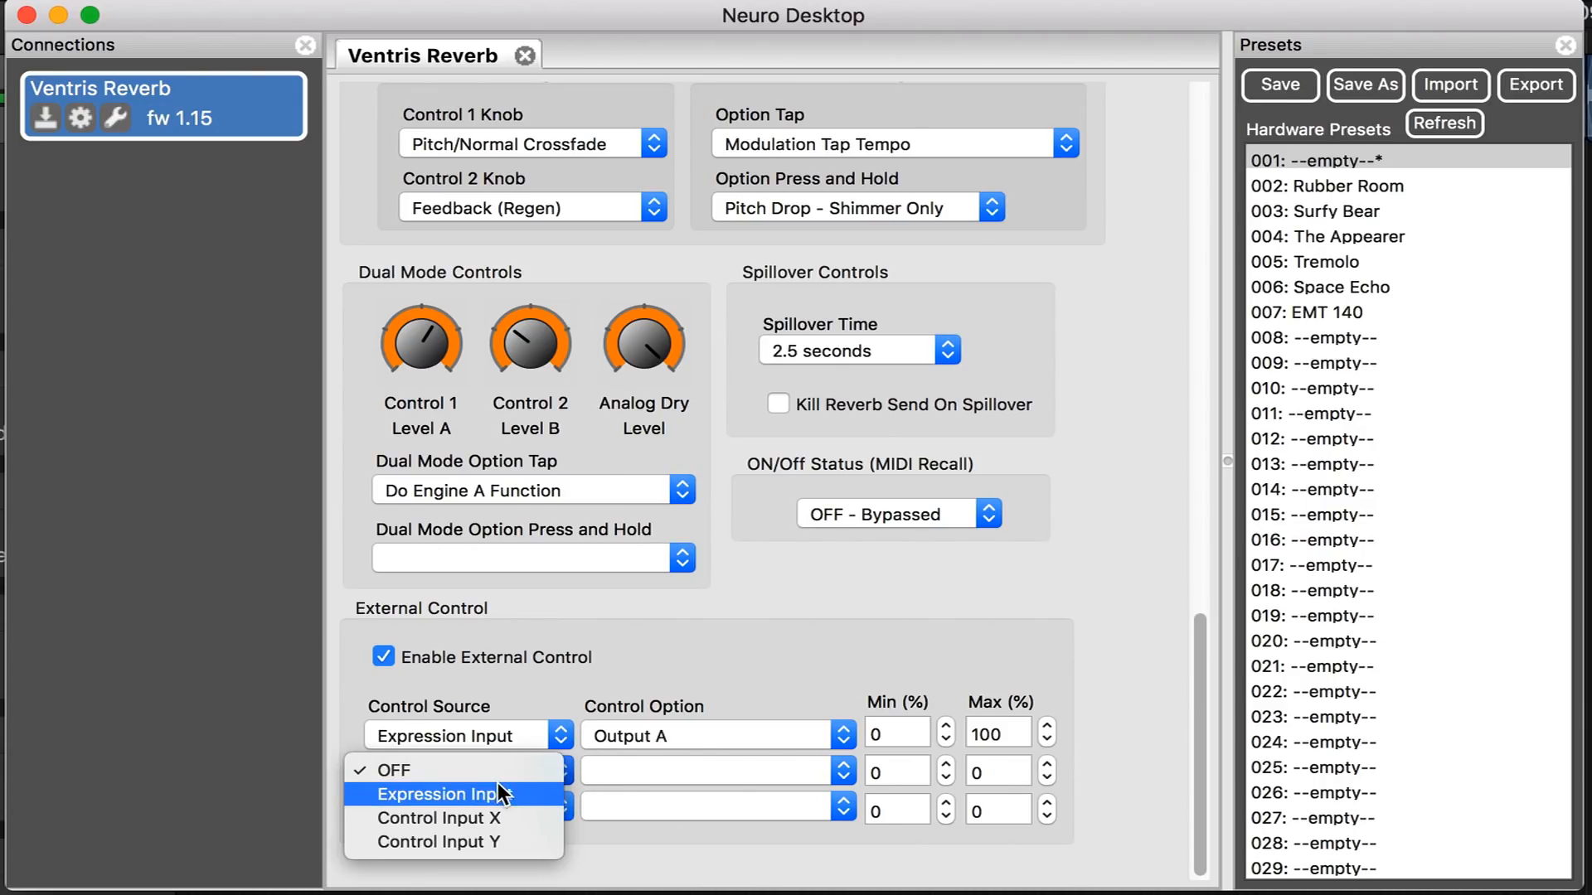
{"action": "left_click", "coordinate": [450, 773]}
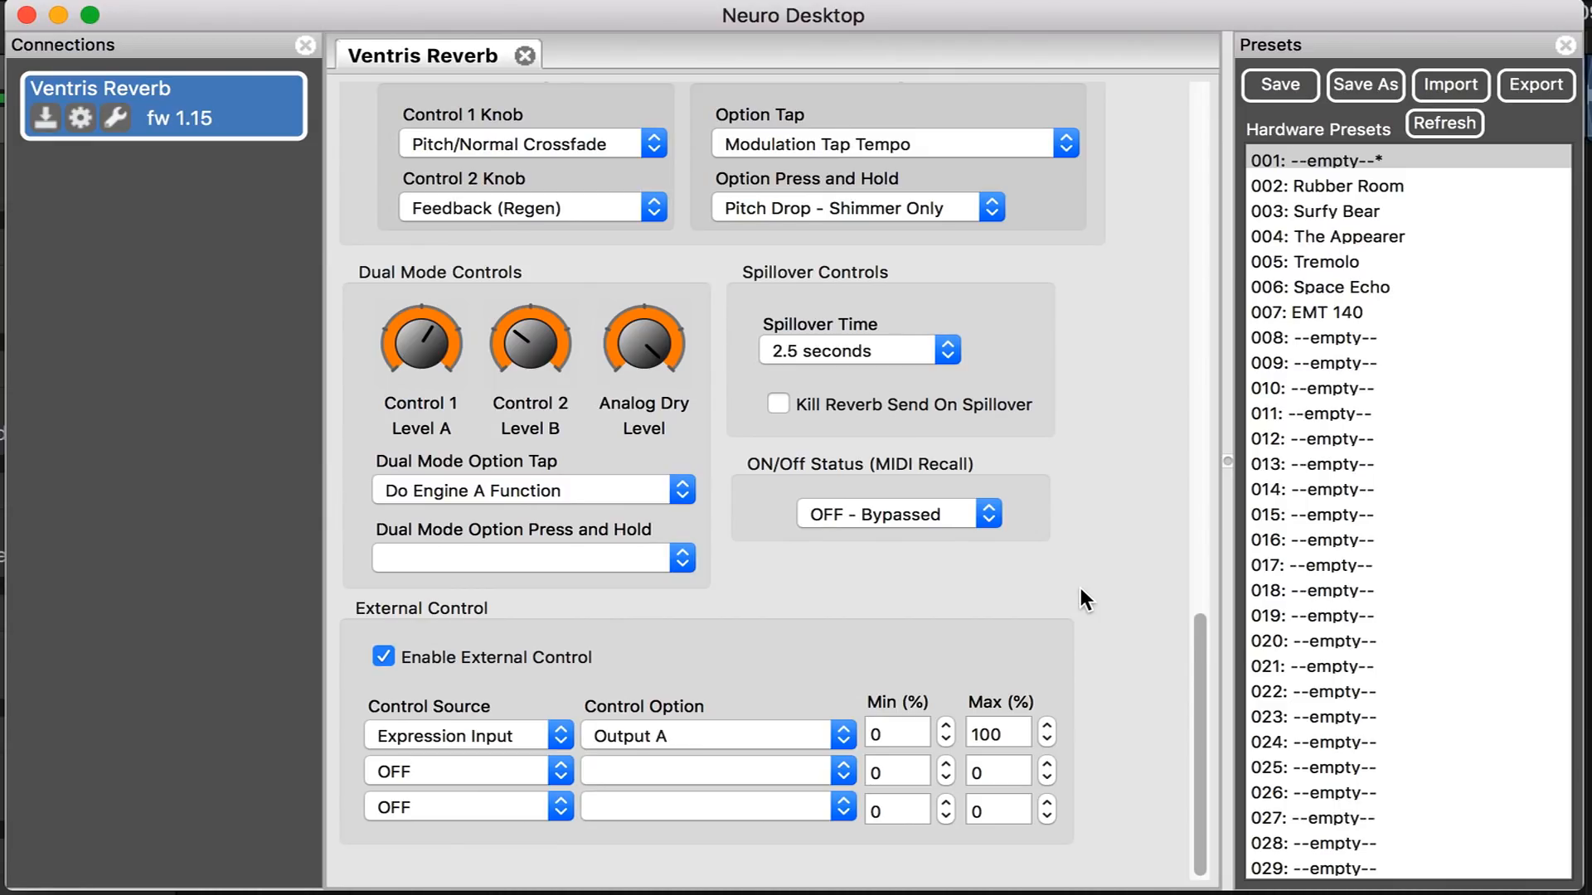
- Load hardware preset 004, The Appearer, to view its settings
{"action": "scroll", "coordinate": [1081, 584], "scroll_direction": "up", "scroll_amount": 15}
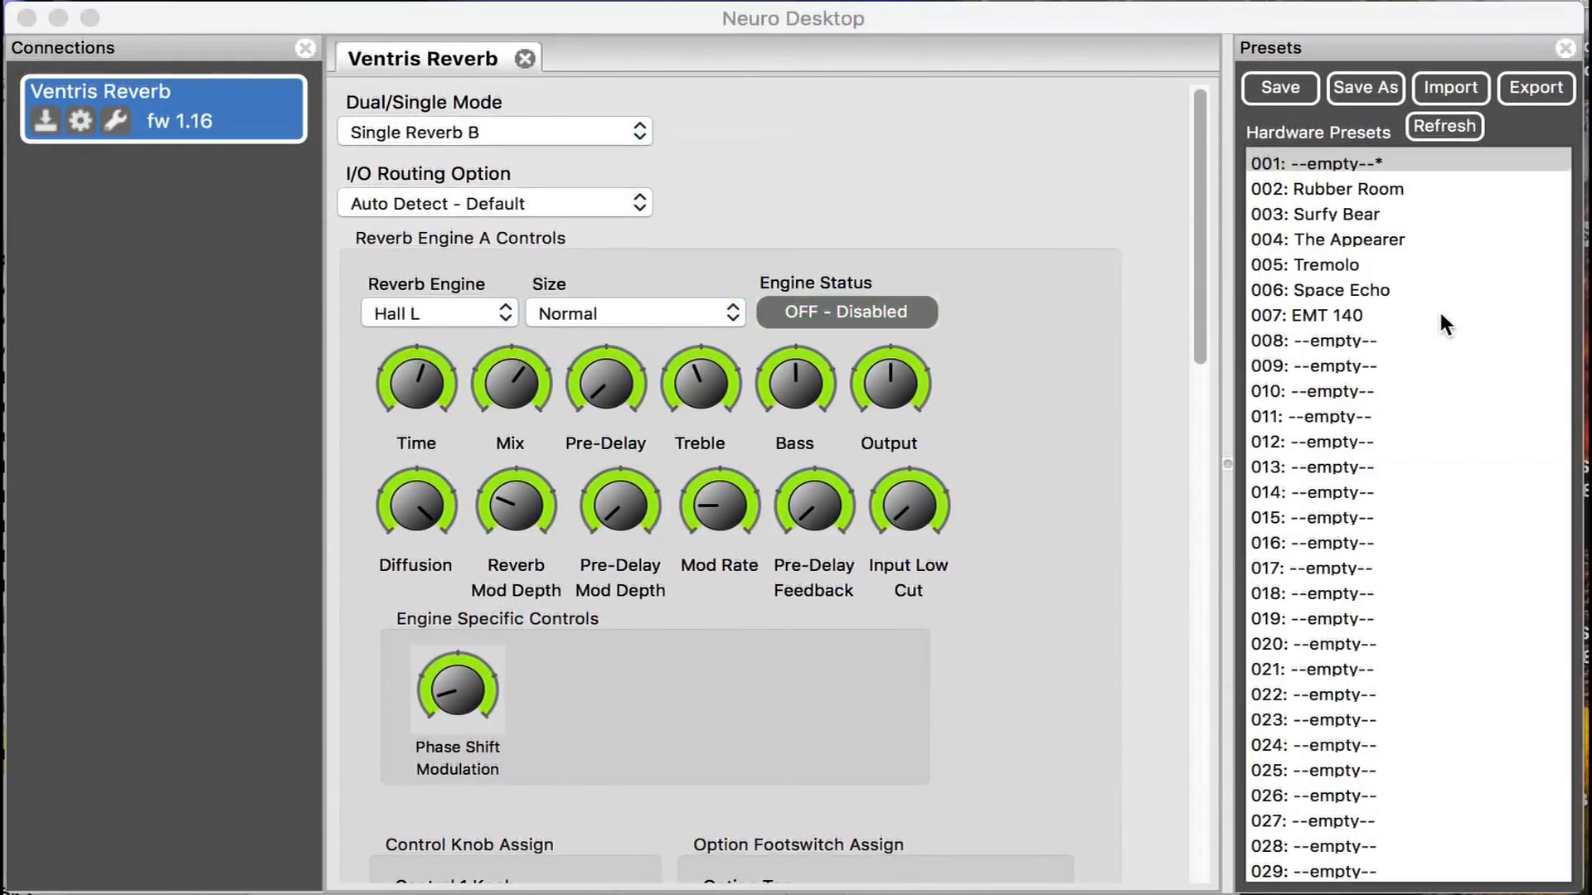
{"action": "left_click", "coordinate": [1360, 239]}
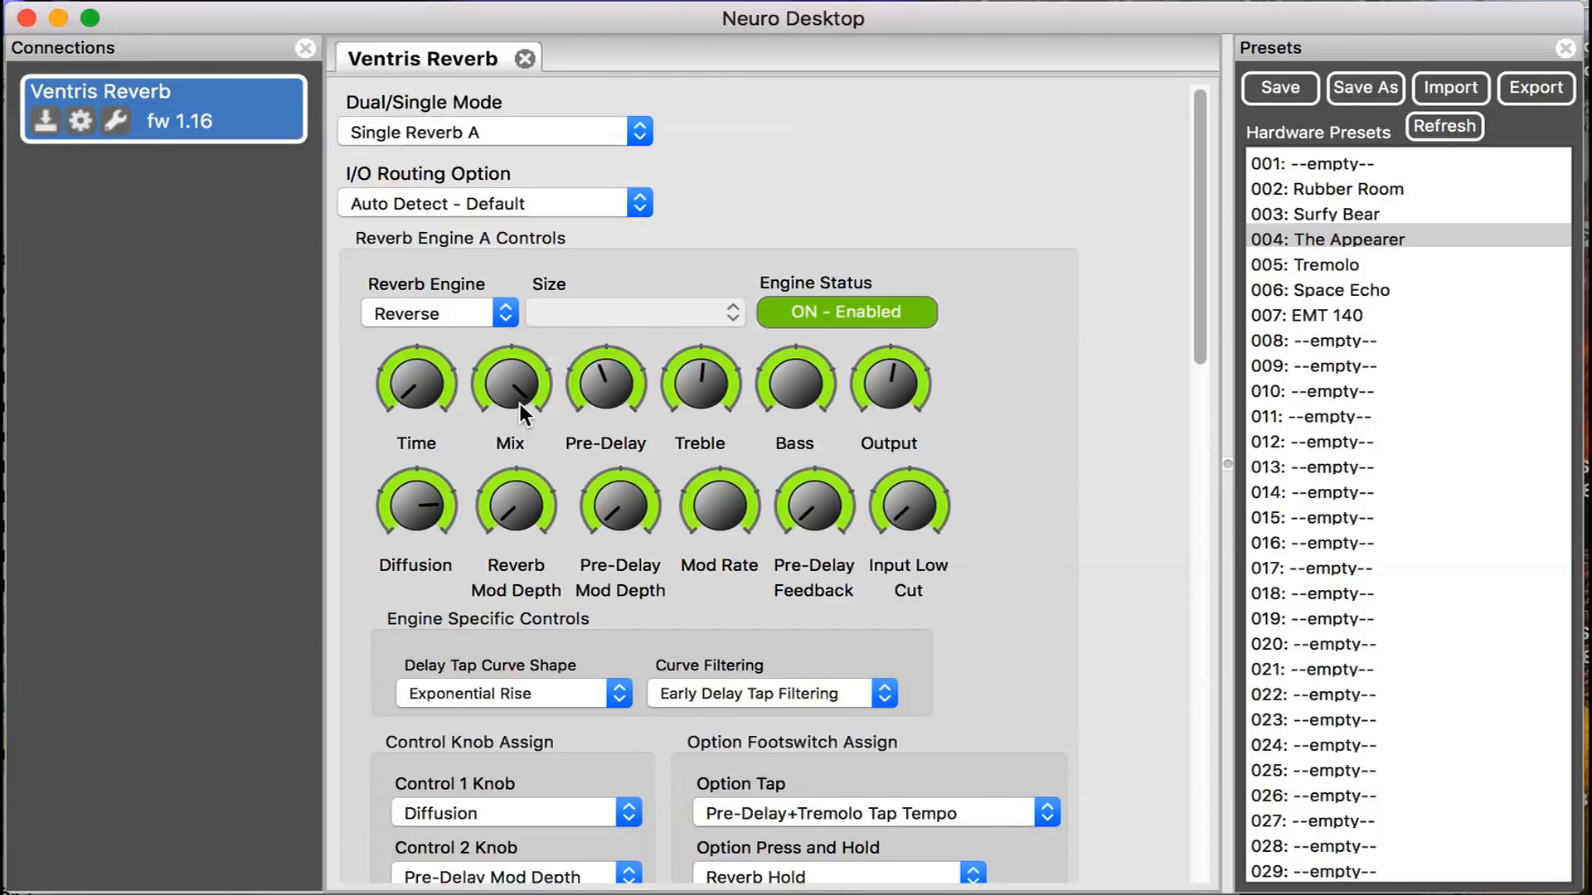
- Lower the Mix and turn the Diffusion fully down in Reverb Engine A of The Appearer preset
{"action": "left_click_drag", "start_coordinate": [505, 370], "coordinate": [510, 489]}
{"action": "left_click_drag", "start_coordinate": [403, 494], "coordinate": [424, 643]}
{"action": "left_click_drag", "start_coordinate": [411, 494], "coordinate": [424, 665]}
- Start saving the edited preset as a new one named Ball of Diffusion, choosing empty memory location 008
{"action": "left_click", "coordinate": [1365, 90]}
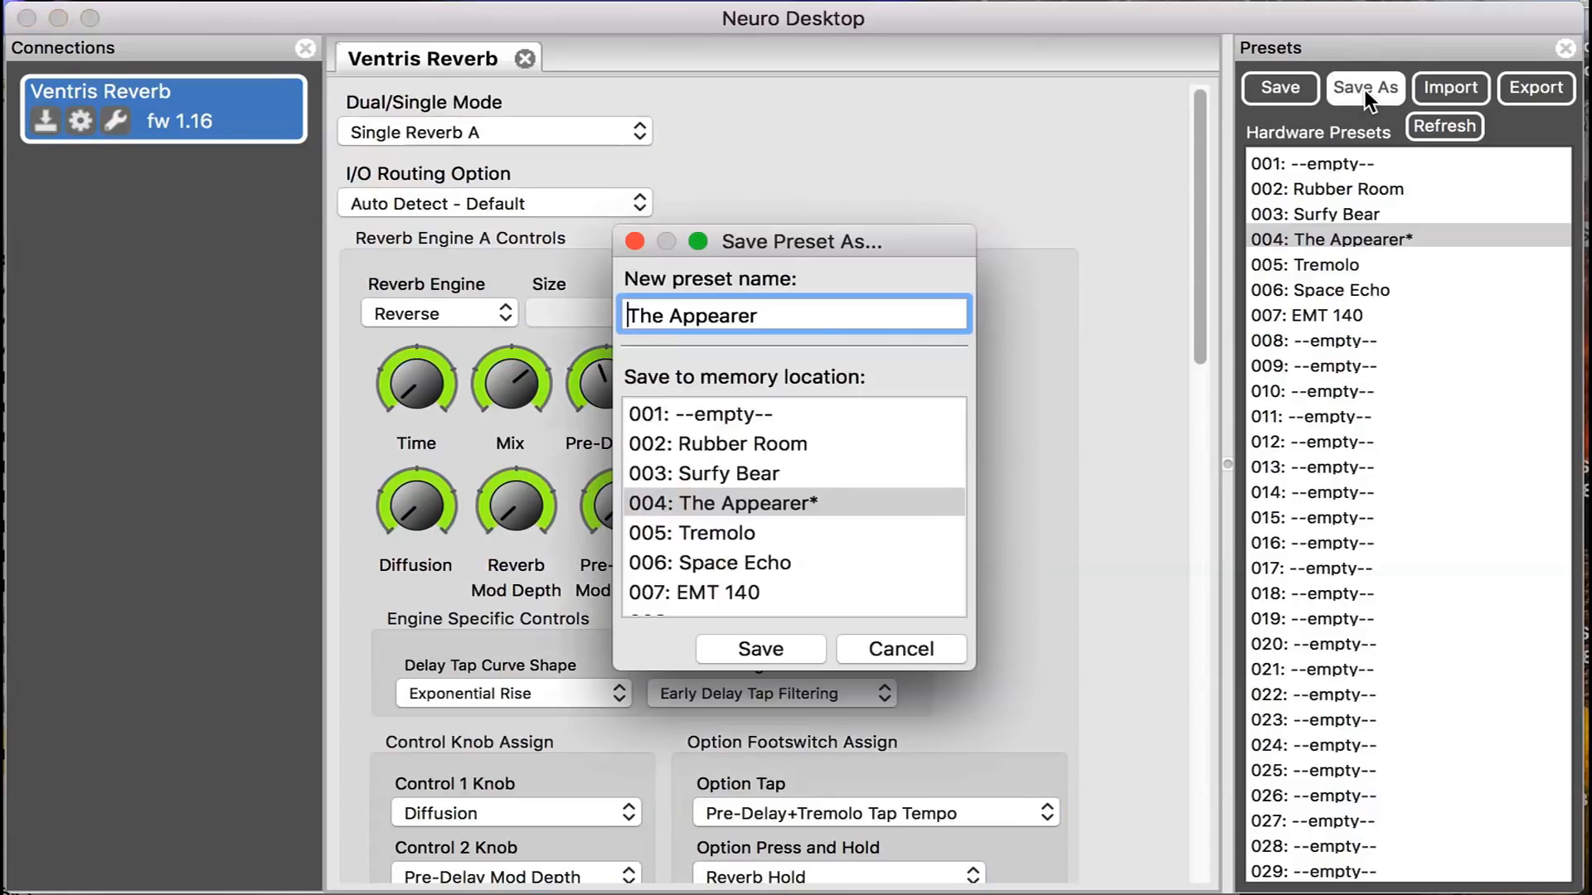
{"action": "left_click", "coordinate": [761, 315]}
{"action": "left_click_drag", "start_coordinate": [762, 316], "coordinate": [597, 302]}
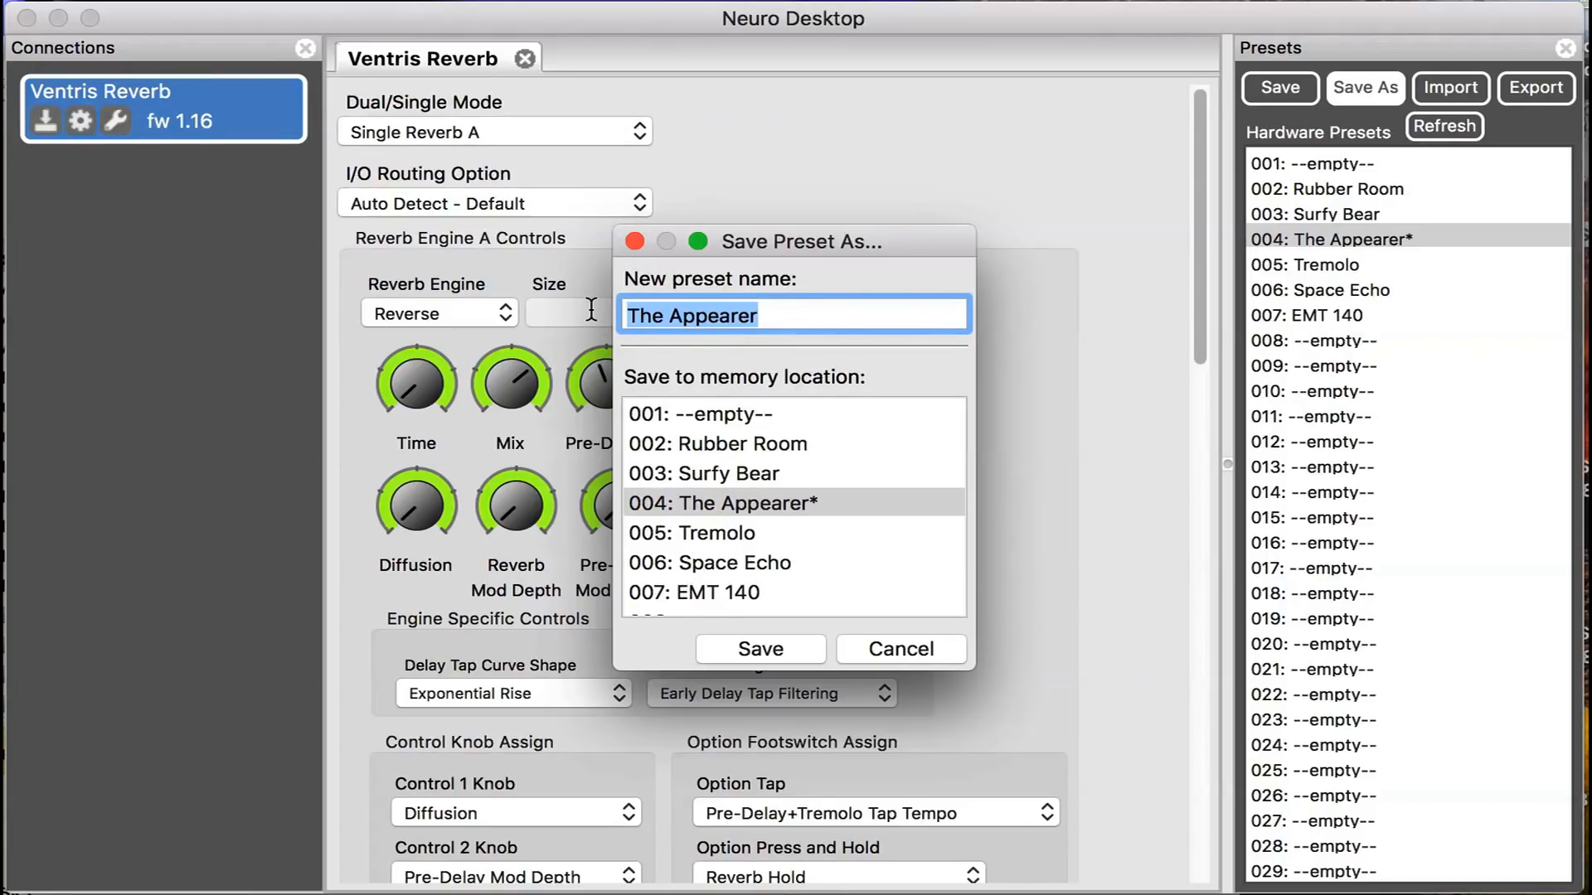
{"action": "type", "text": "Ball o"}
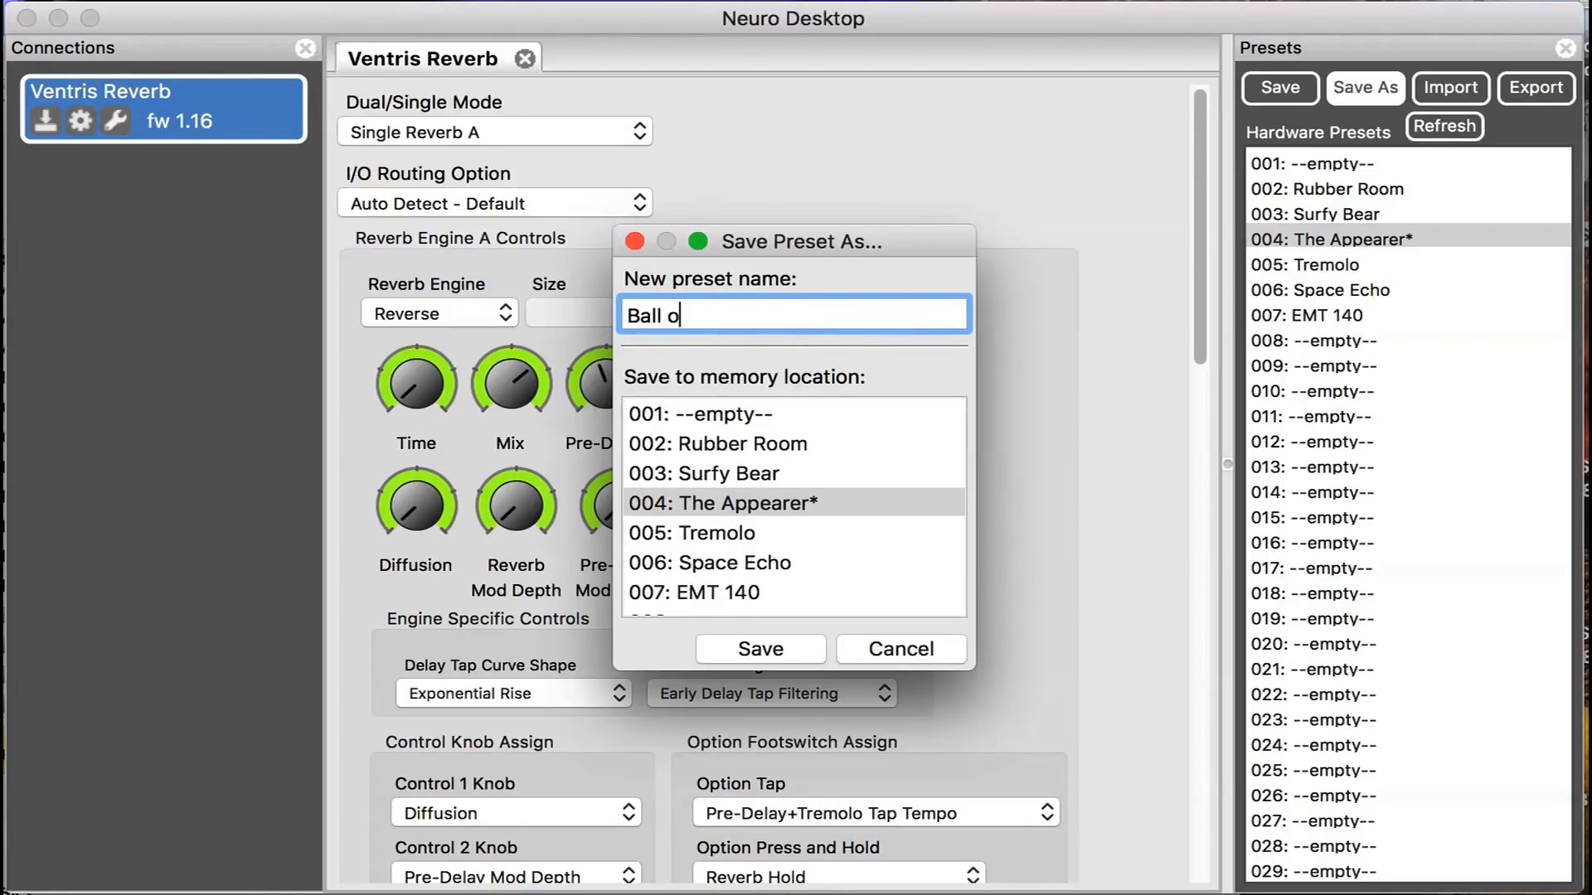
{"action": "type", "text": "f Diffusion"}
{"action": "scroll", "coordinate": [745, 529], "scroll_direction": "down", "scroll_amount": 3}
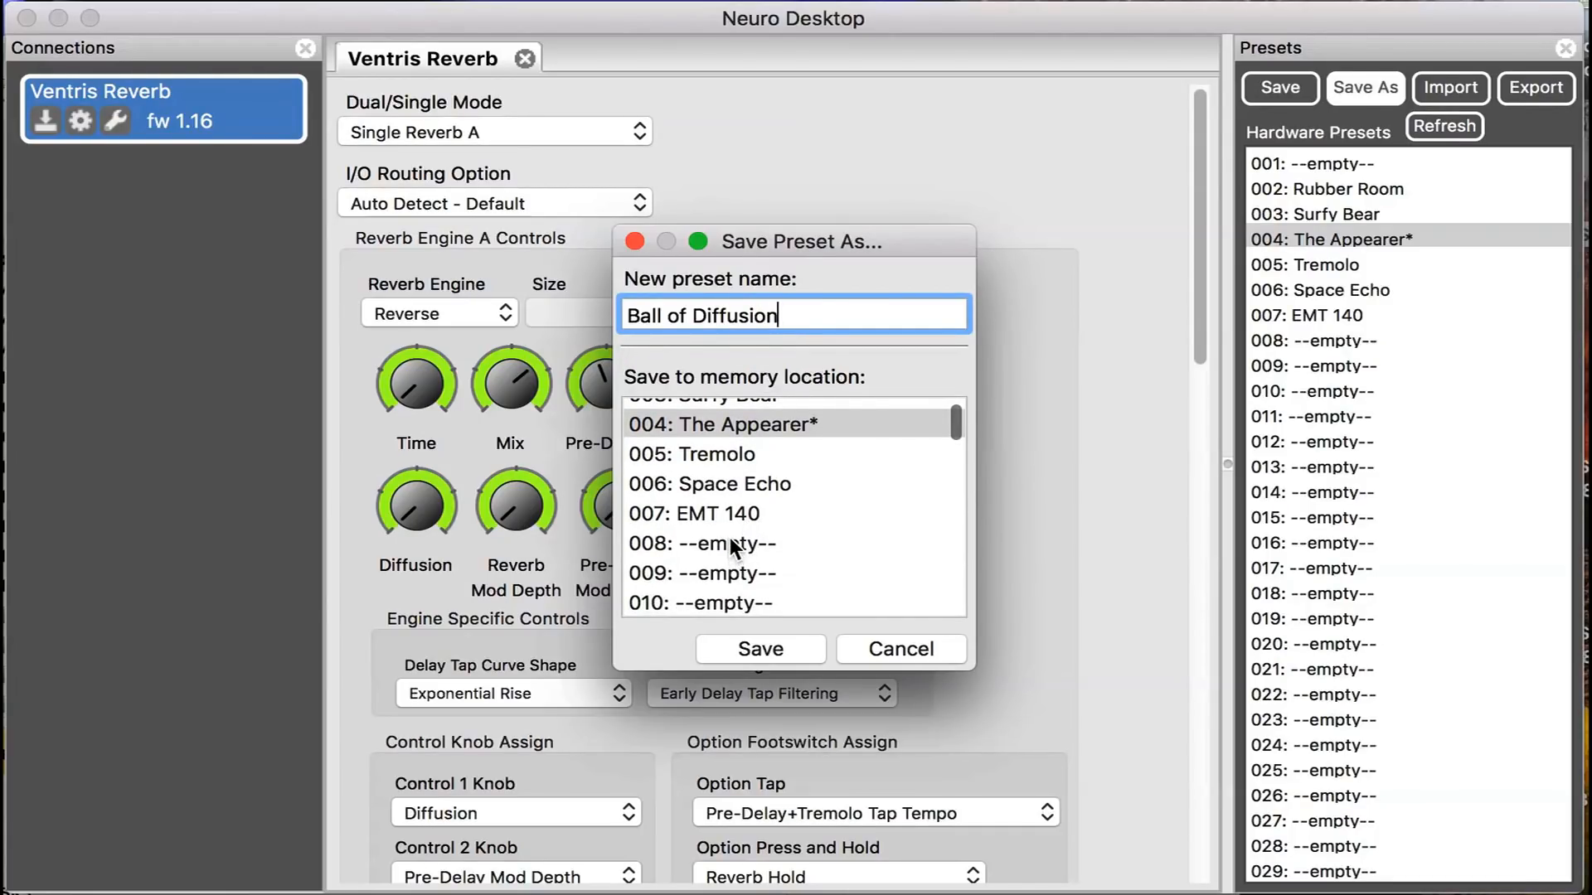
{"action": "left_click", "coordinate": [730, 543]}
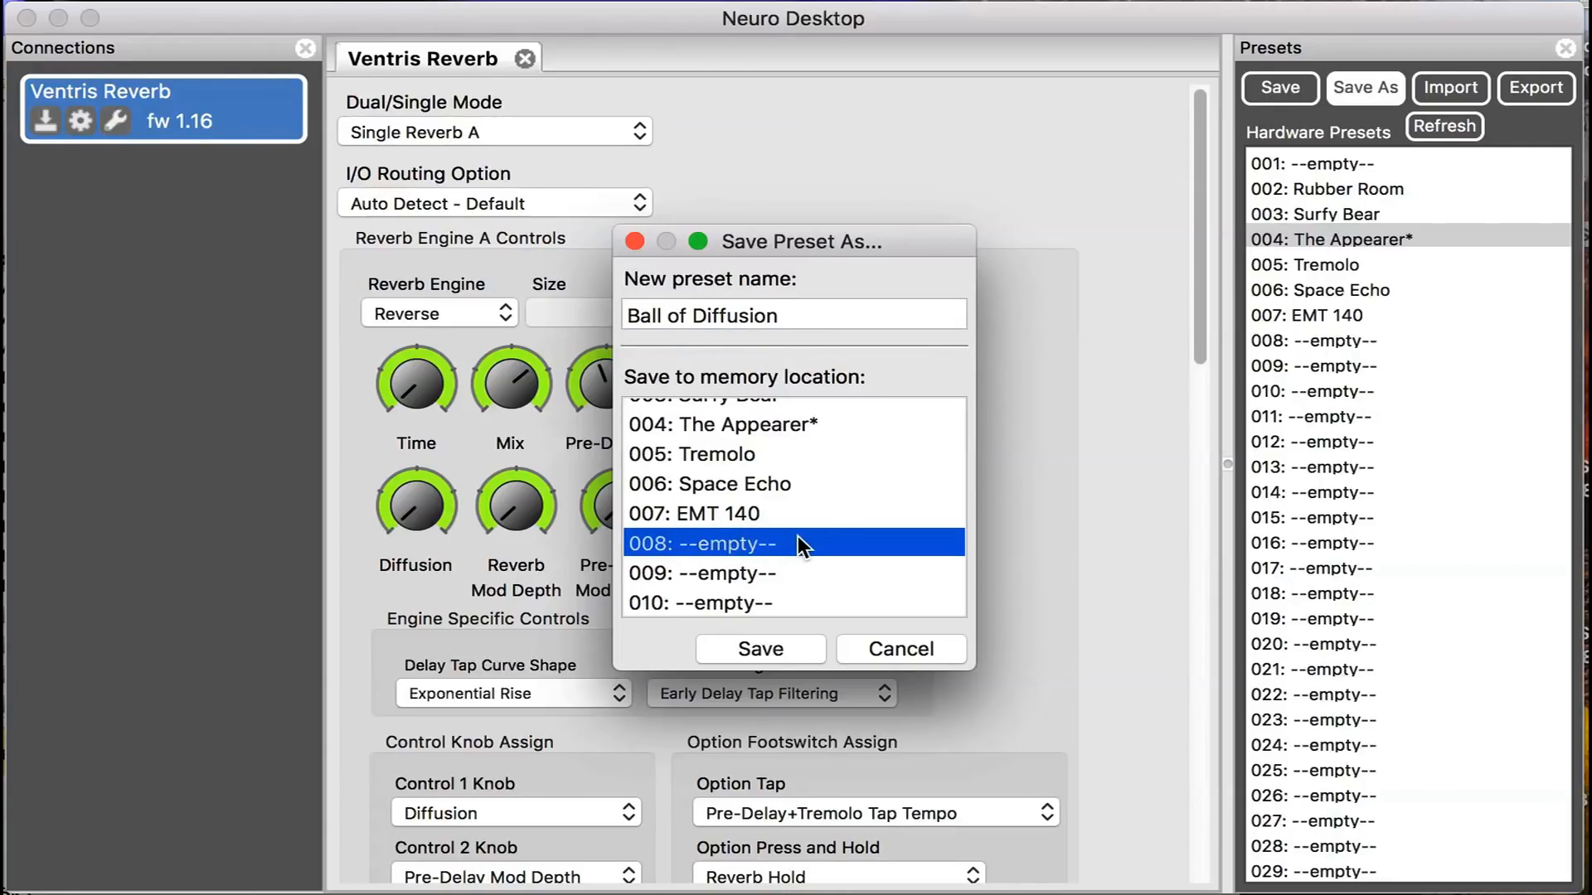
- Look through the available memory locations, from the numbered slots to the Effect Selector defaults
{"action": "scroll", "coordinate": [797, 535], "scroll_direction": "up", "scroll_amount": 3}
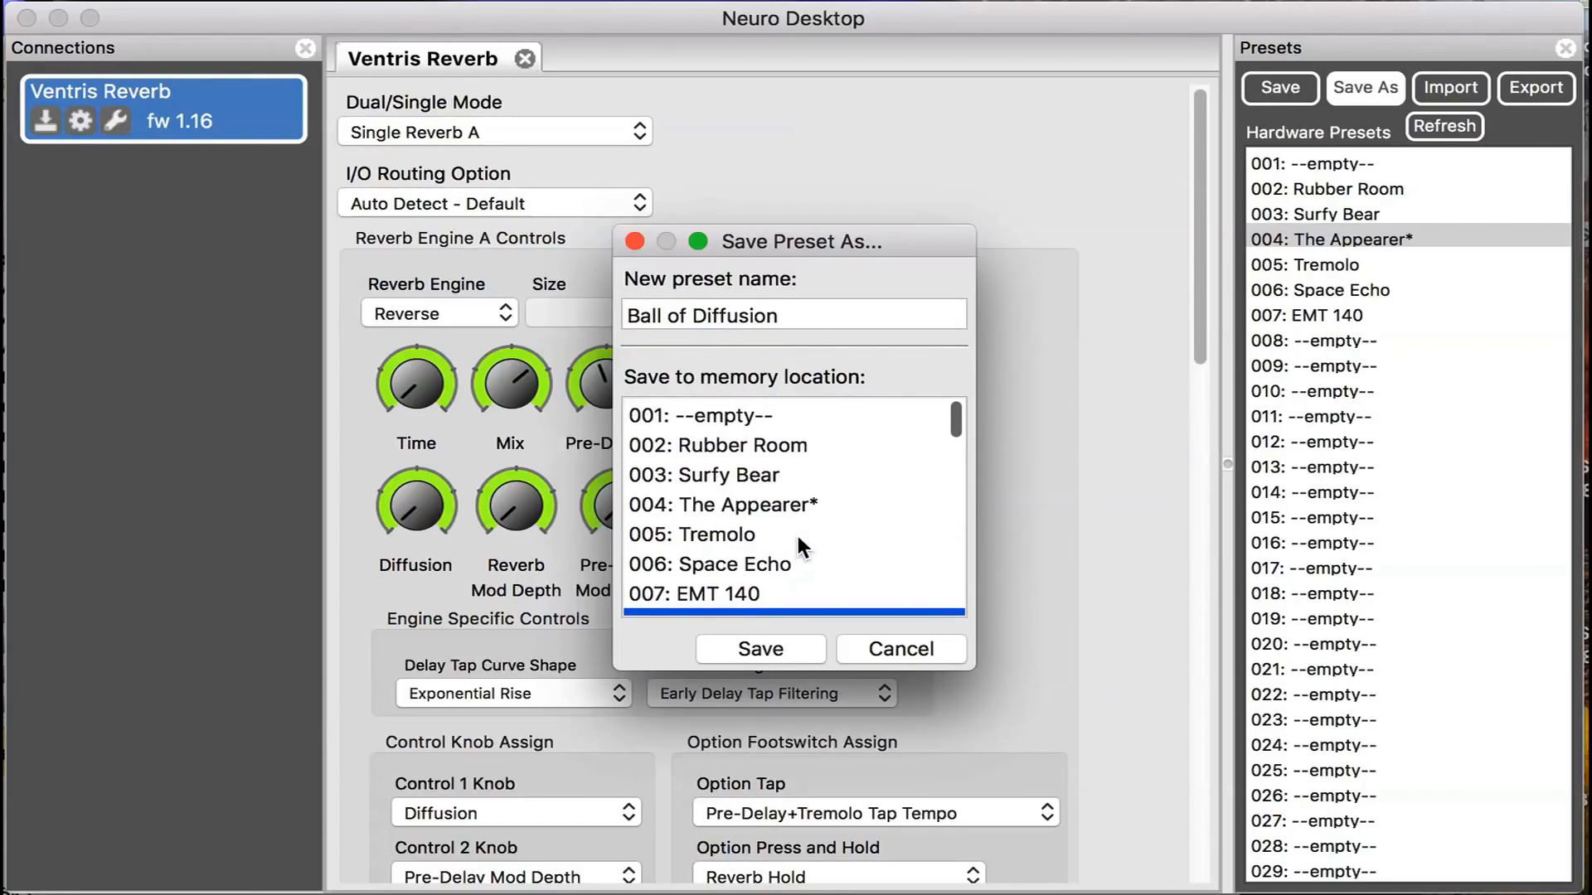
{"action": "scroll", "coordinate": [798, 535], "scroll_direction": "down", "scroll_amount": 1}
{"action": "scroll", "coordinate": [795, 532], "scroll_direction": "down", "scroll_amount": 1}
{"action": "scroll", "coordinate": [796, 533], "scroll_direction": "down", "scroll_amount": 7}
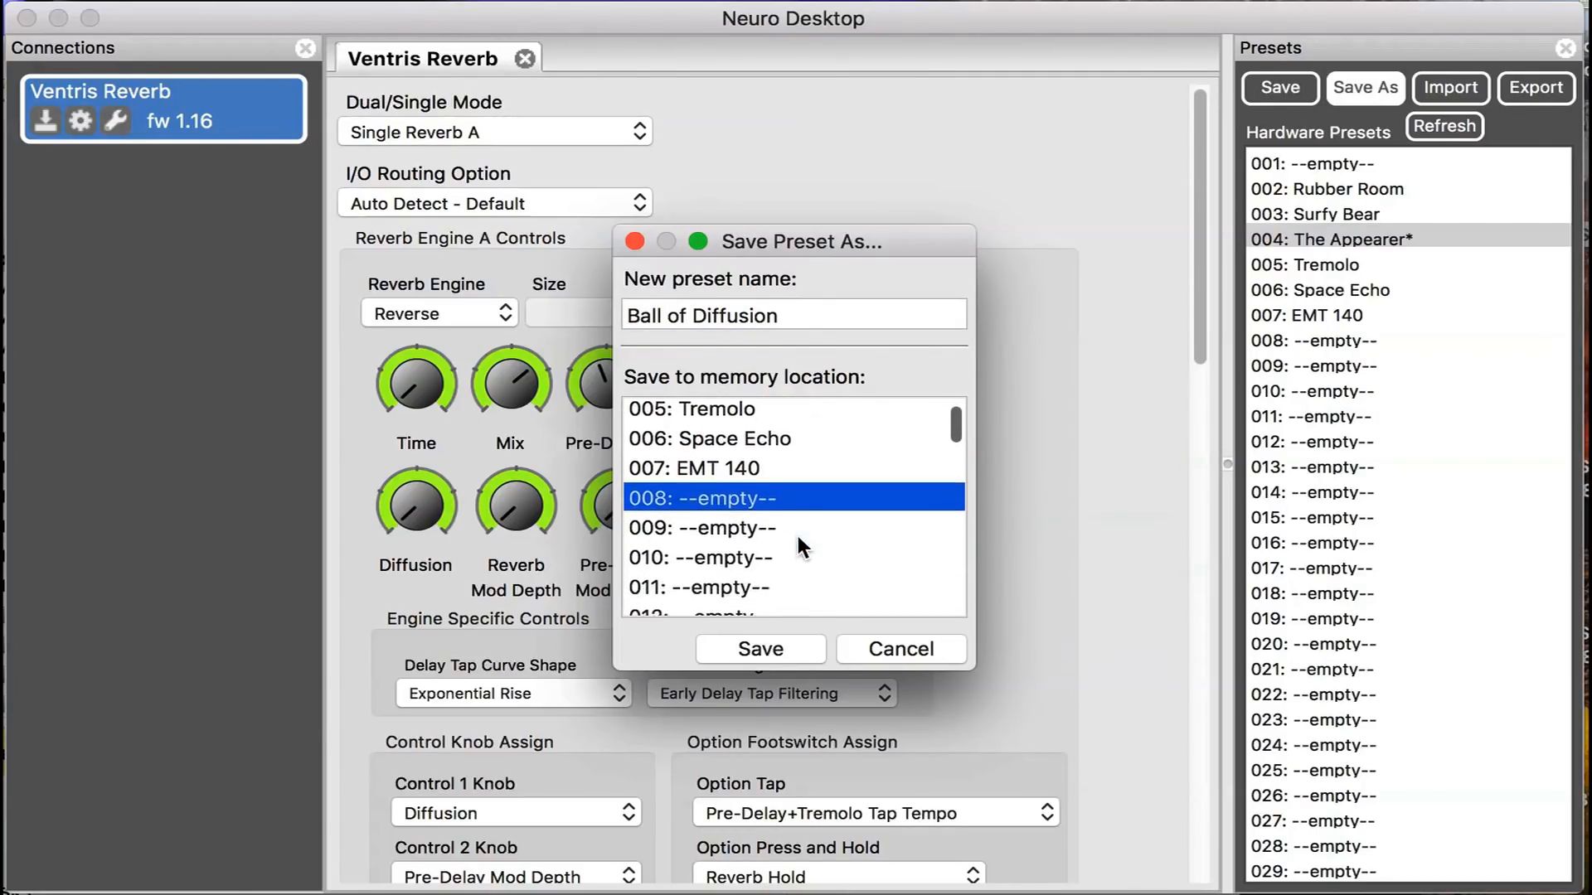
{"action": "scroll", "coordinate": [797, 538], "scroll_direction": "down", "scroll_amount": 20}
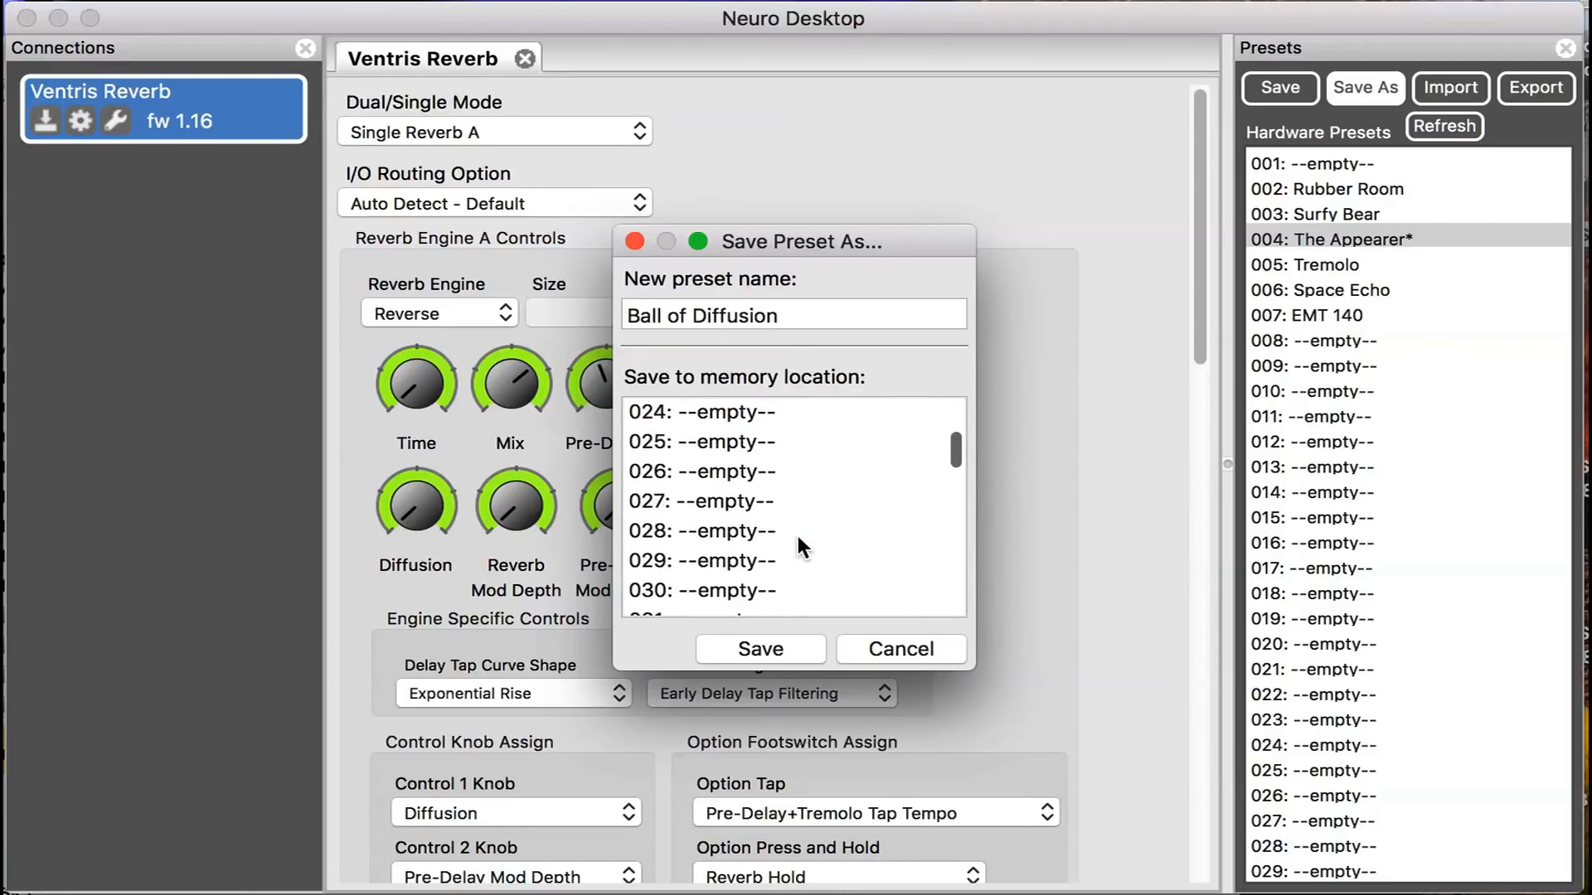
{"action": "scroll", "coordinate": [797, 537], "scroll_direction": "down", "scroll_amount": 20}
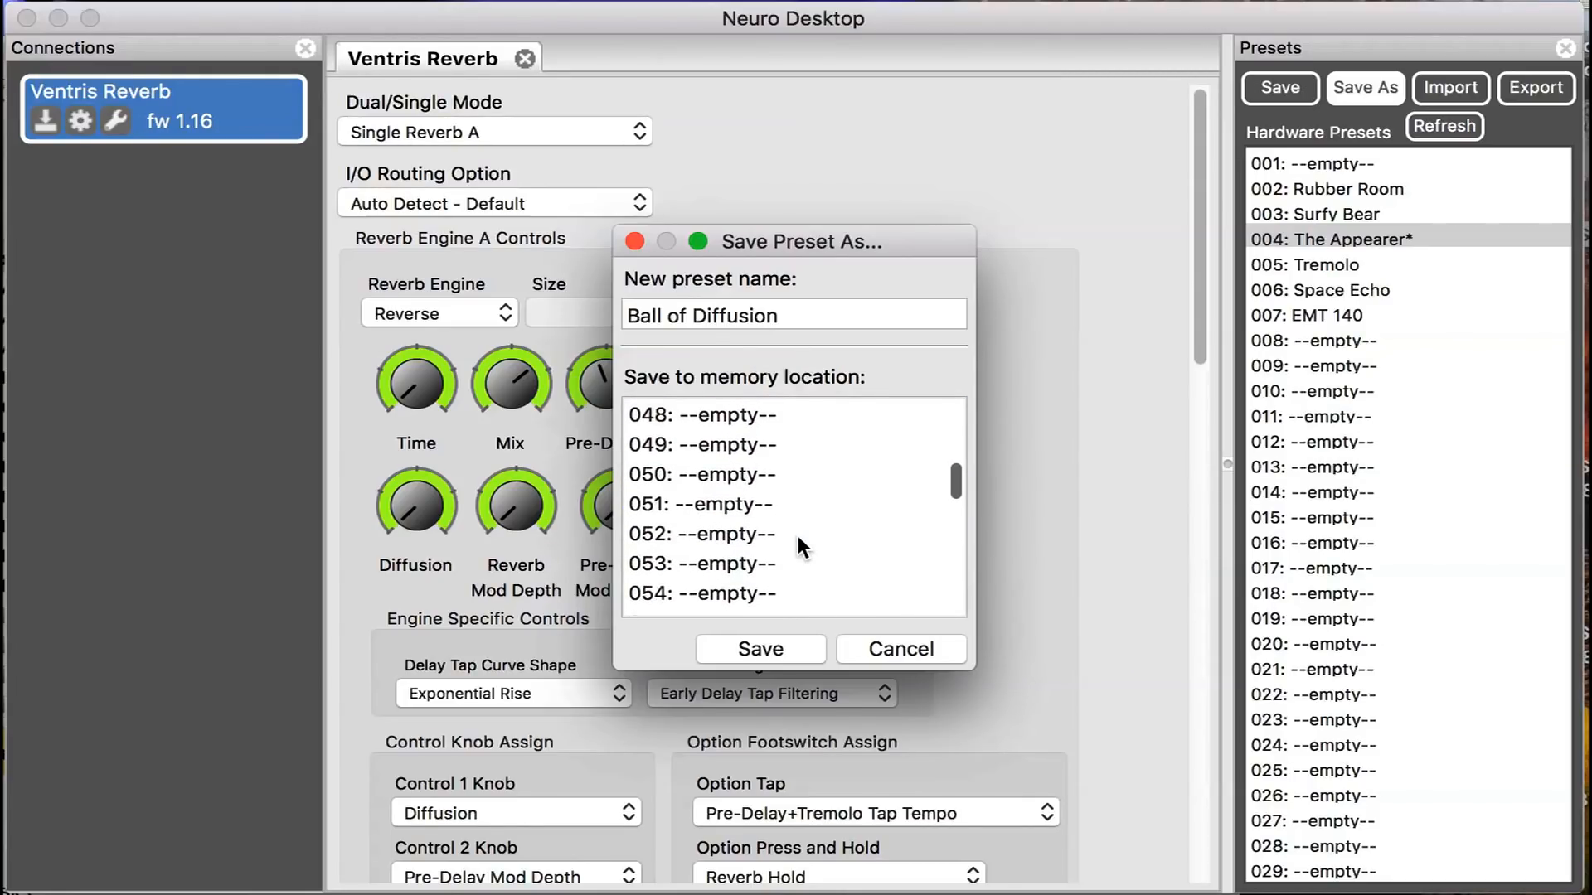
{"action": "scroll", "coordinate": [798, 537], "scroll_direction": "down", "scroll_amount": 20}
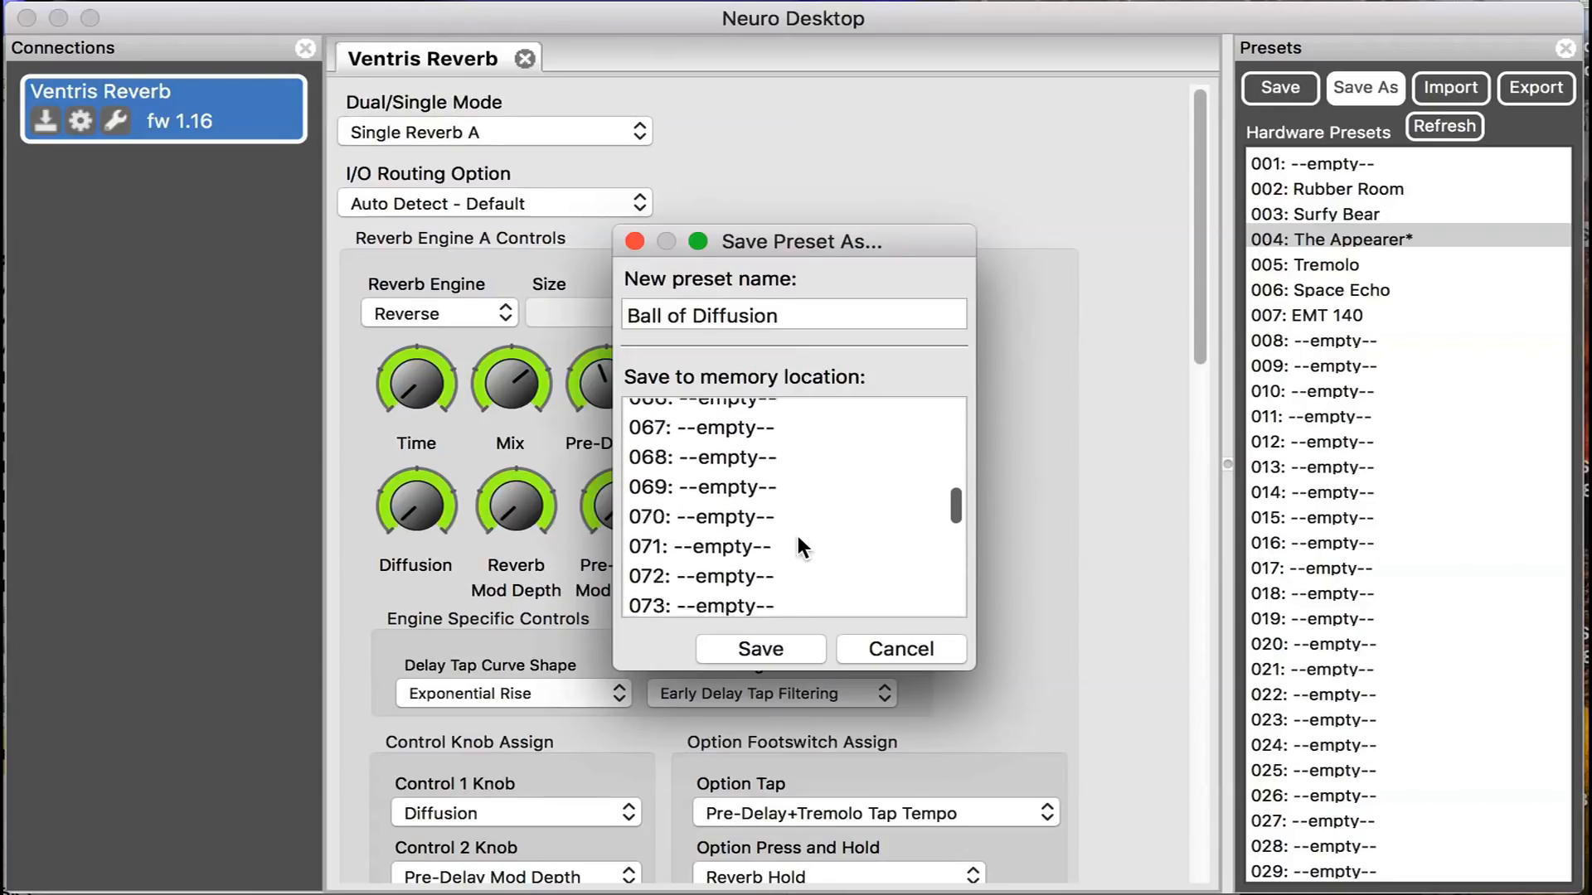
{"action": "scroll", "coordinate": [799, 539], "scroll_direction": "down", "scroll_amount": 20}
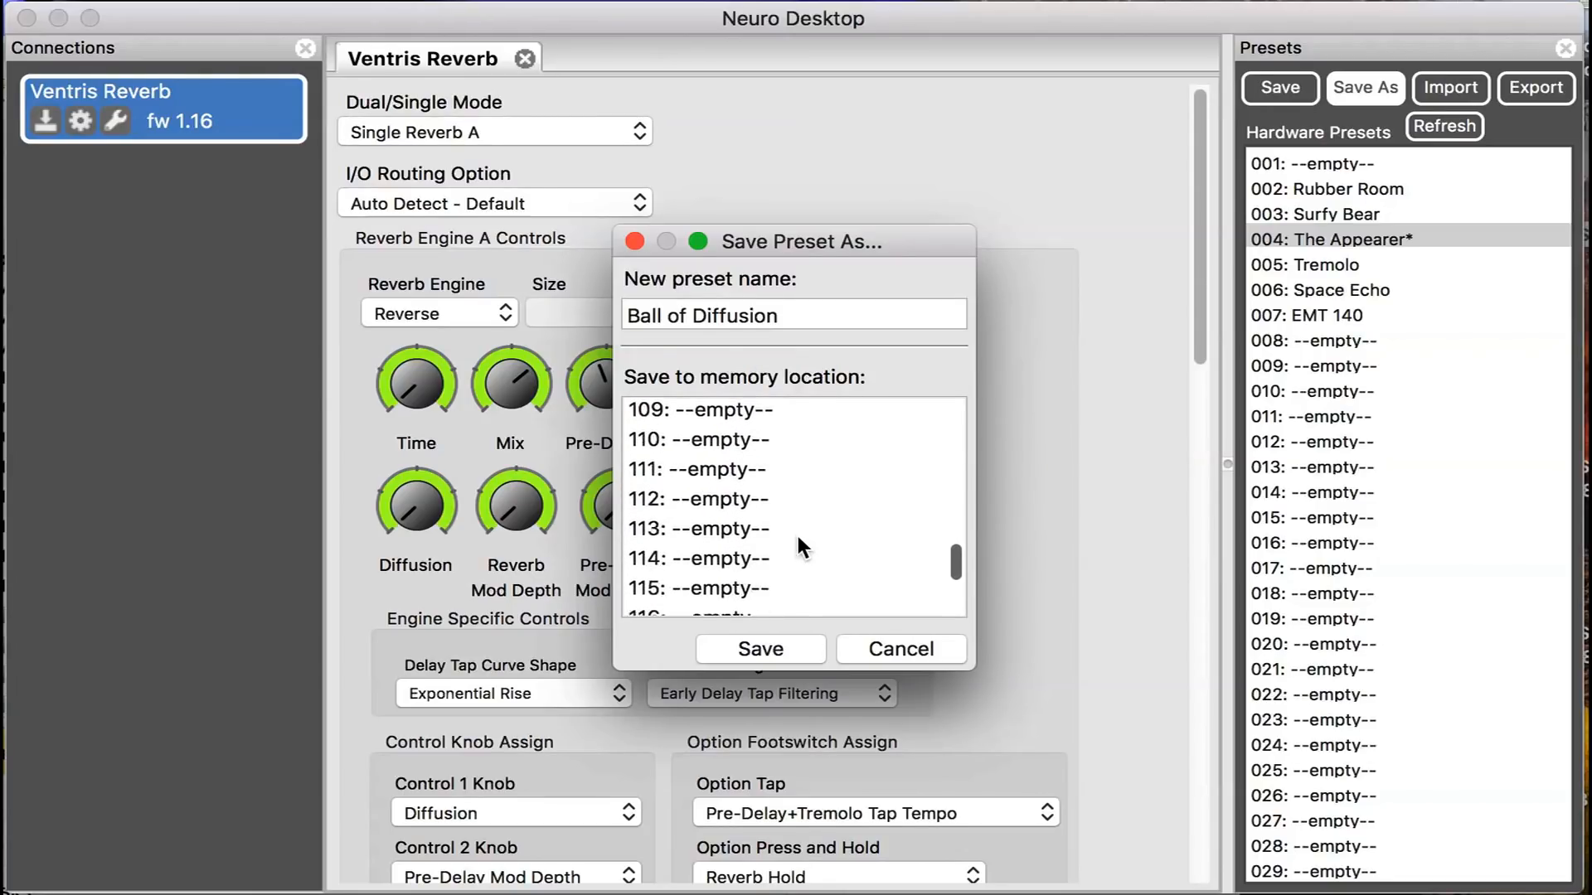
{"action": "scroll", "coordinate": [797, 535], "scroll_direction": "down", "scroll_amount": 12}
{"action": "scroll", "coordinate": [798, 536], "scroll_direction": "up", "scroll_amount": 5}
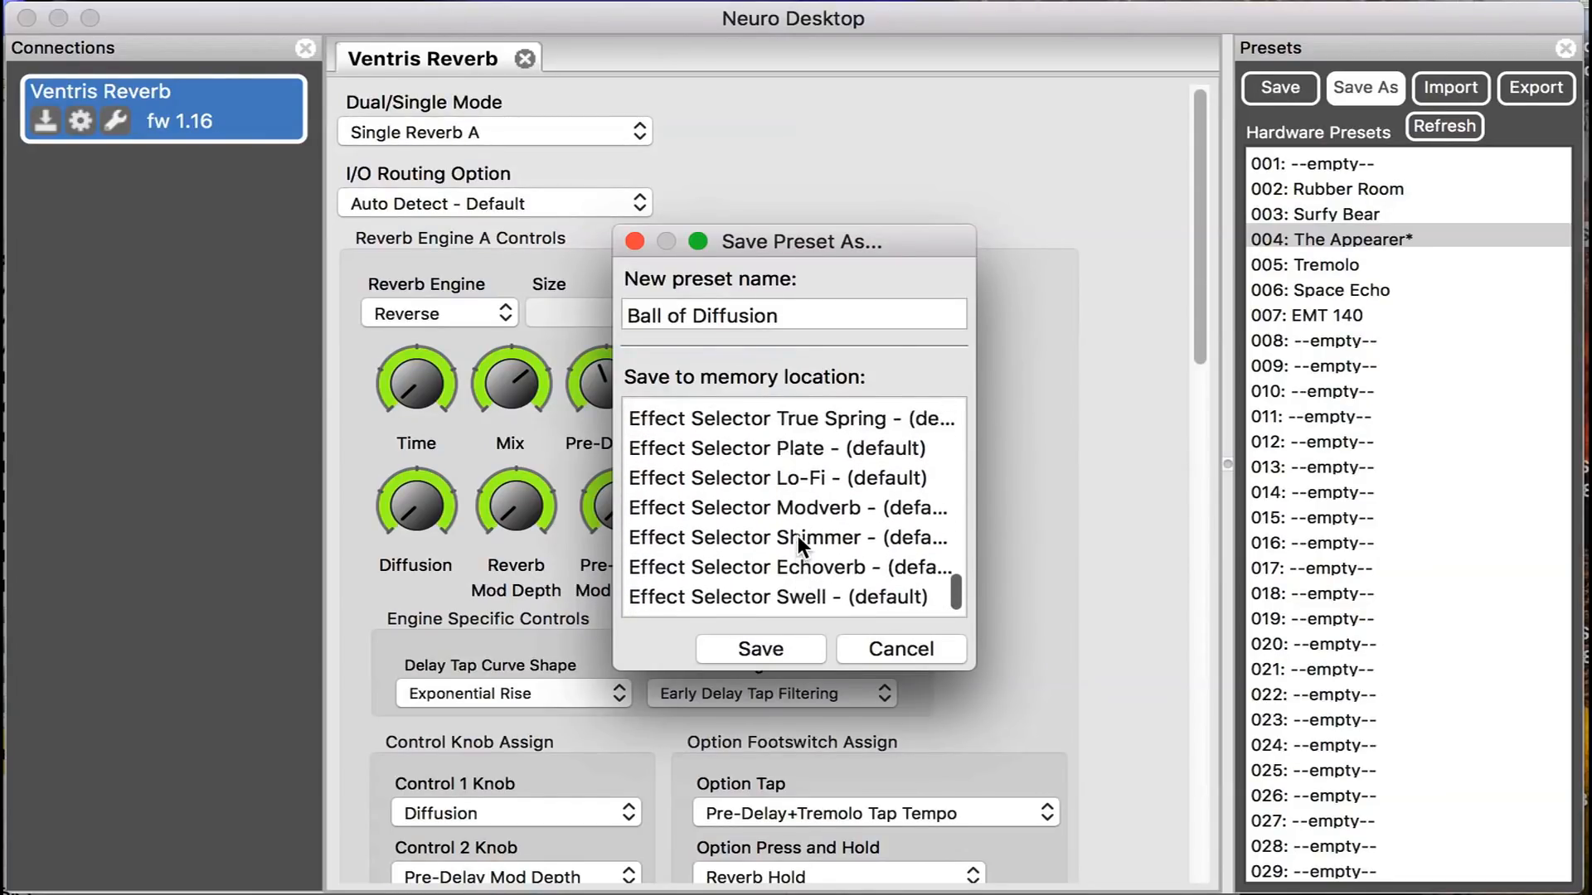
{"action": "scroll", "coordinate": [798, 535], "scroll_direction": "up", "scroll_amount": 2}
{"action": "scroll", "coordinate": [798, 536], "scroll_direction": "down", "scroll_amount": 8}
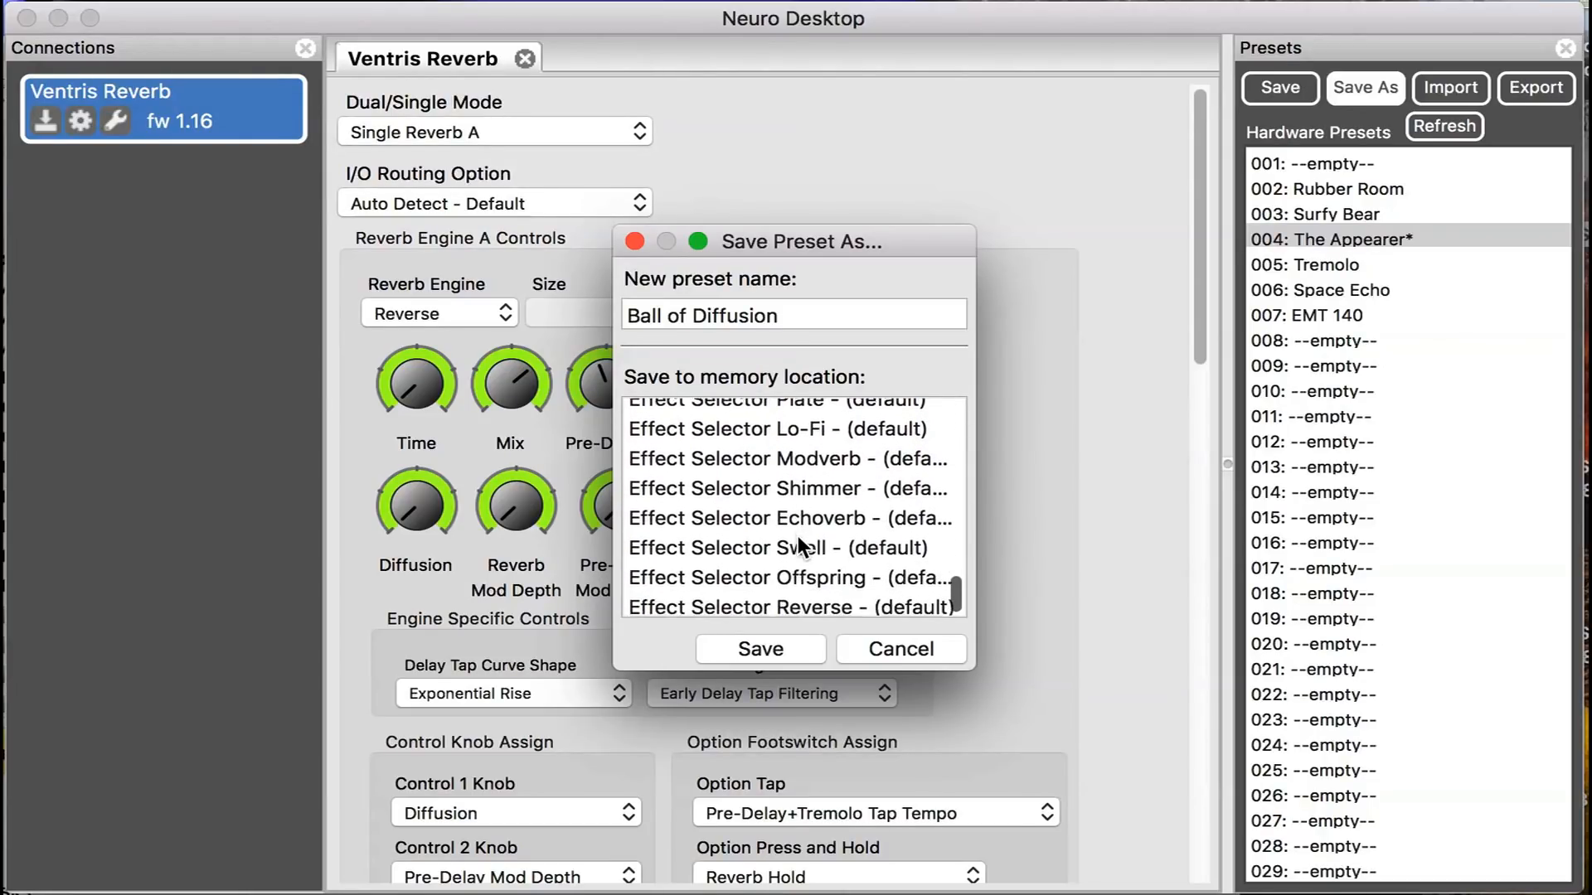
- Return to the chosen memory location 008 and save Ball of Diffusion there
{"action": "scroll", "coordinate": [798, 536], "scroll_direction": "up", "scroll_amount": 20}
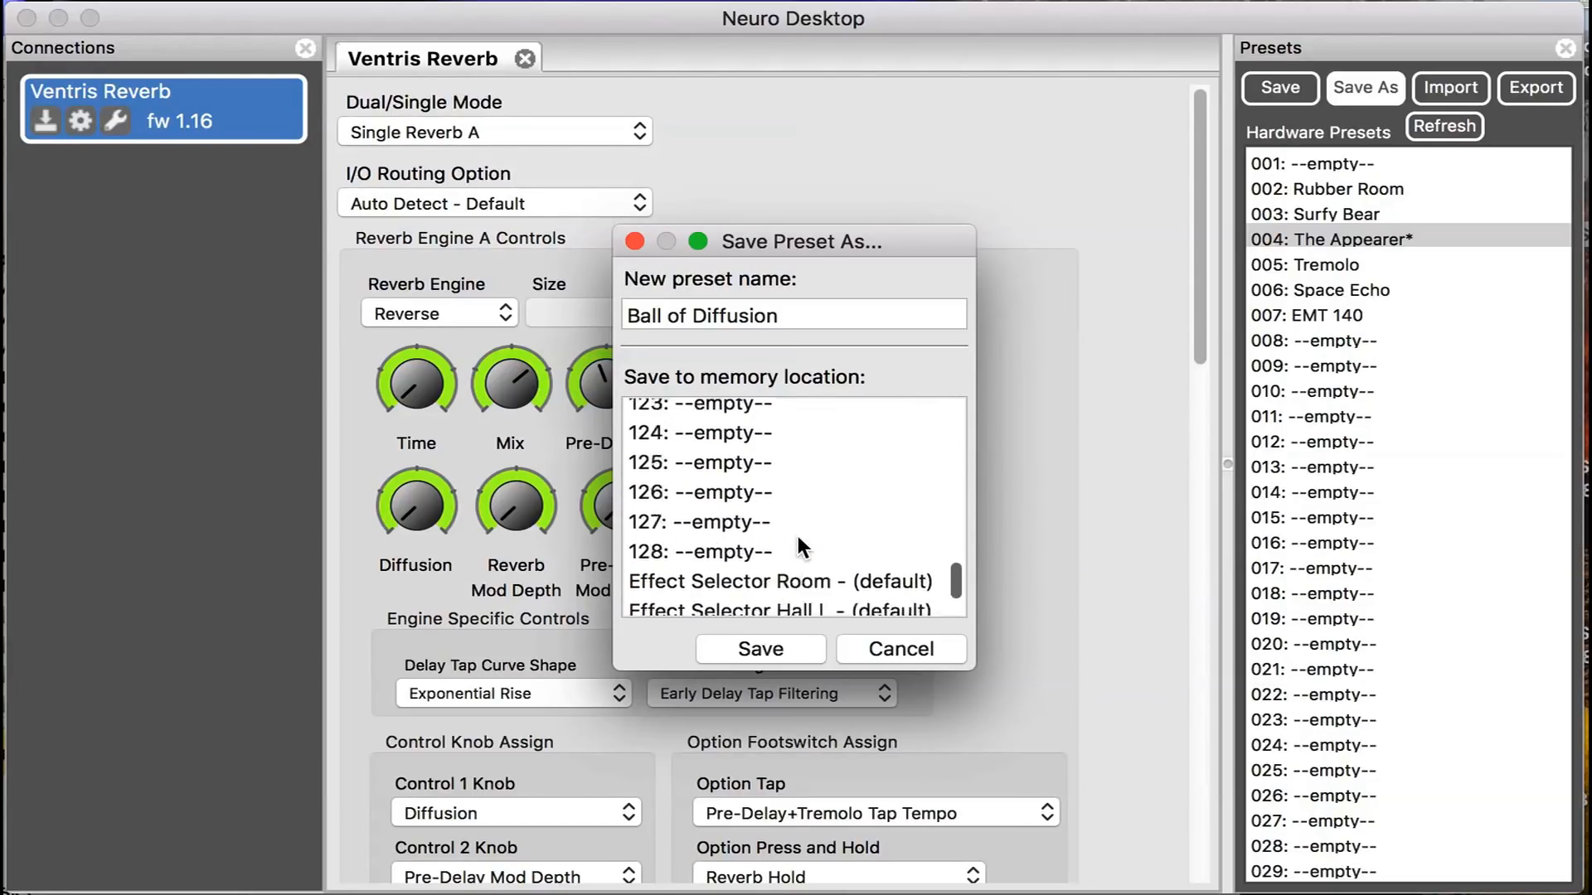
{"action": "scroll", "coordinate": [798, 536], "scroll_direction": "up", "scroll_amount": 20}
{"action": "scroll", "coordinate": [797, 535], "scroll_direction": "down", "scroll_amount": 4}
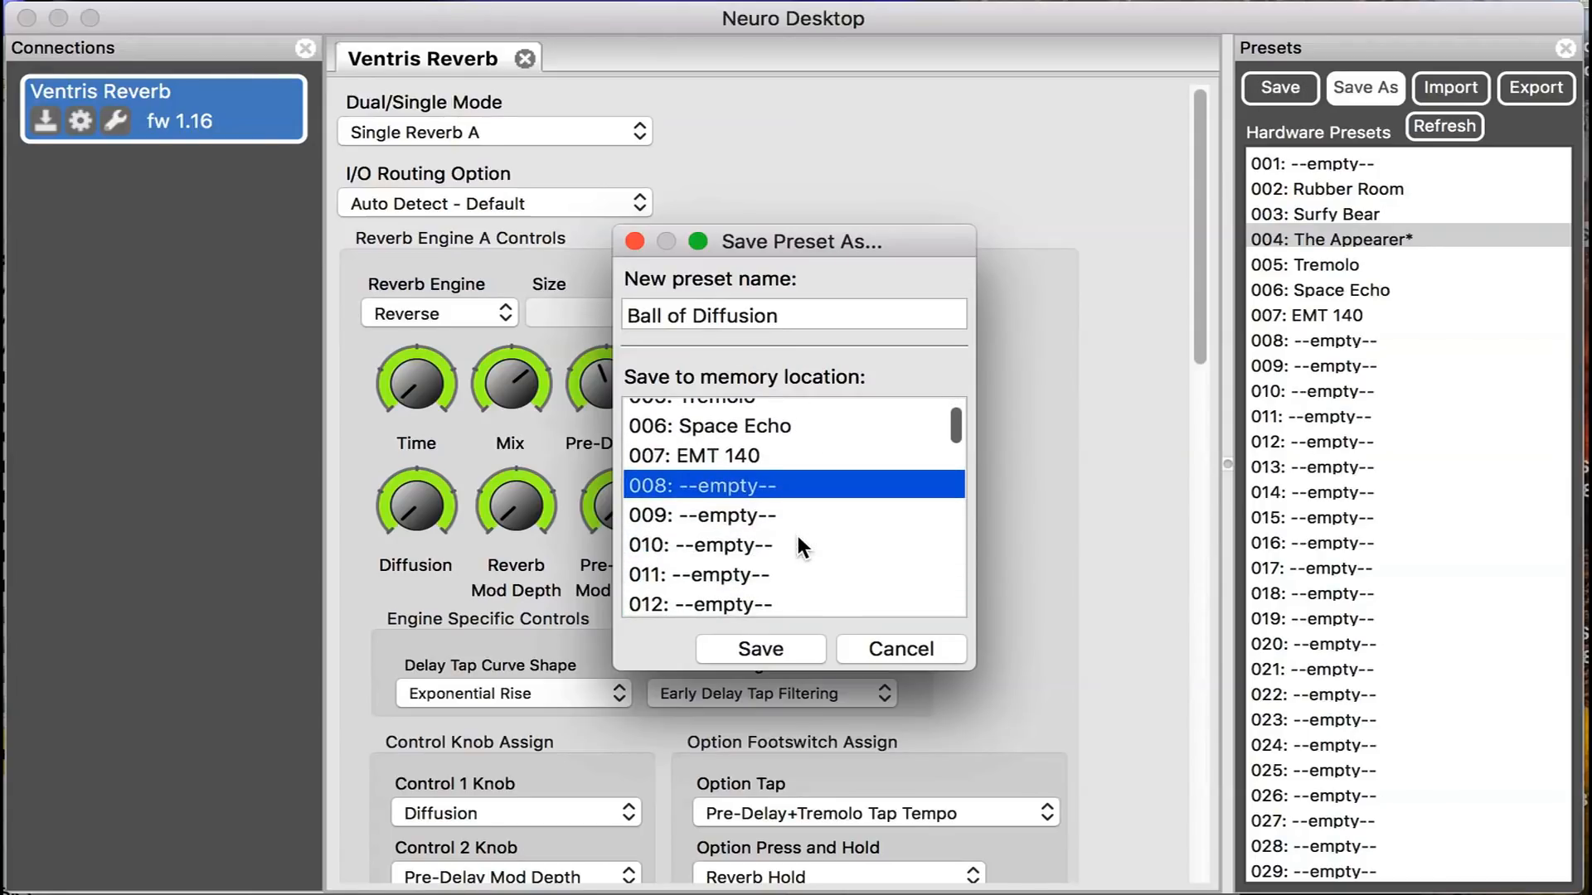
{"action": "left_click", "coordinate": [757, 645]}
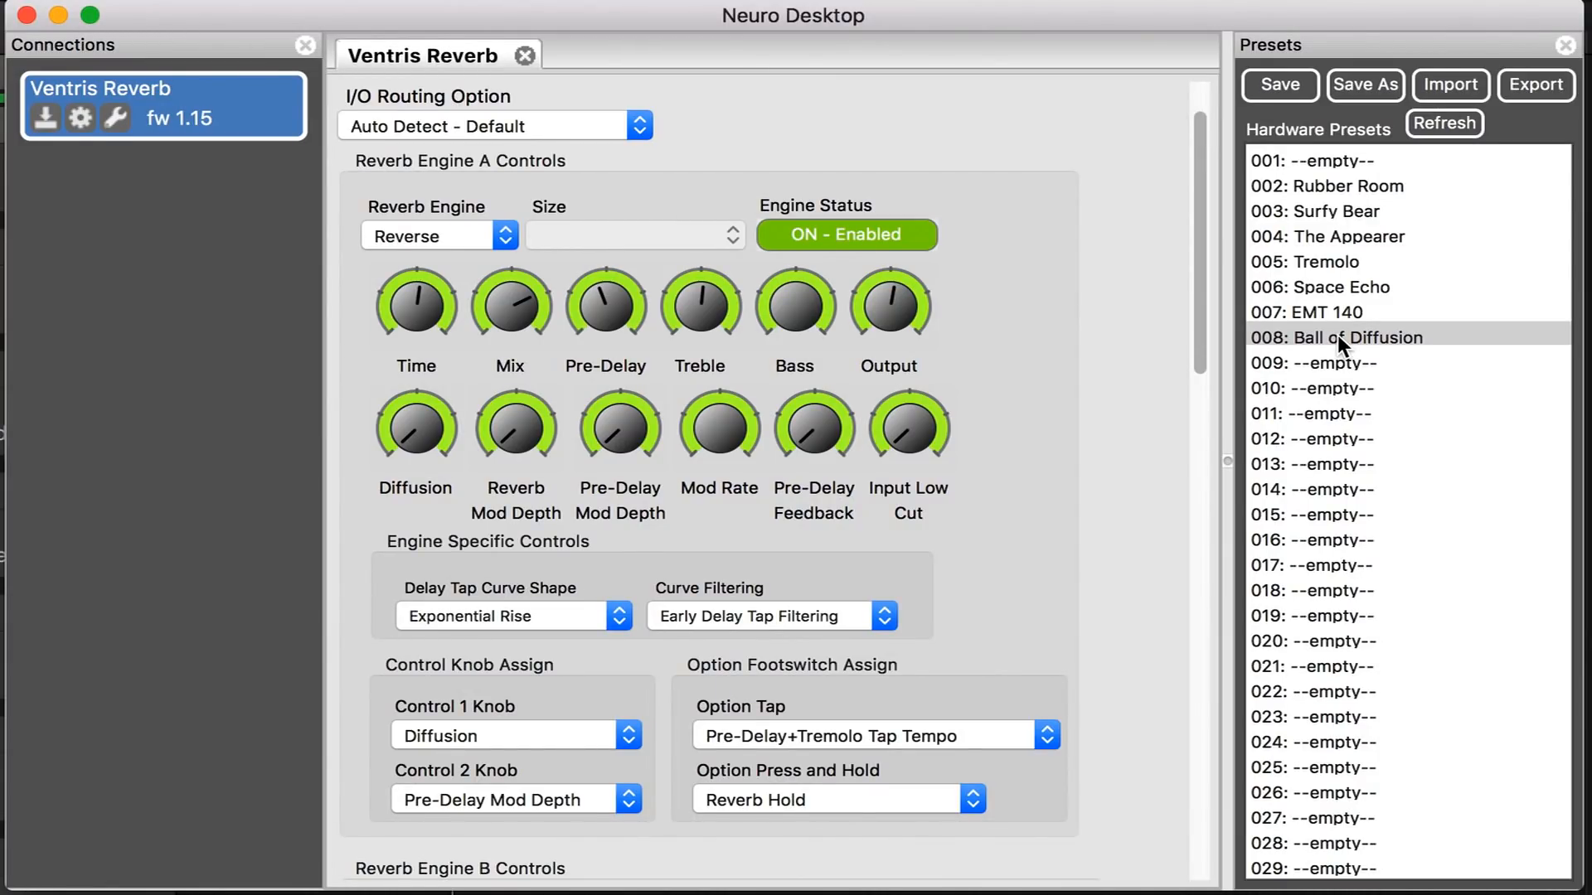
- Export hardware preset 008 to a file named Ball of Diffusion in the Ventris Presets folder
{"action": "left_click", "coordinate": [1337, 338]}
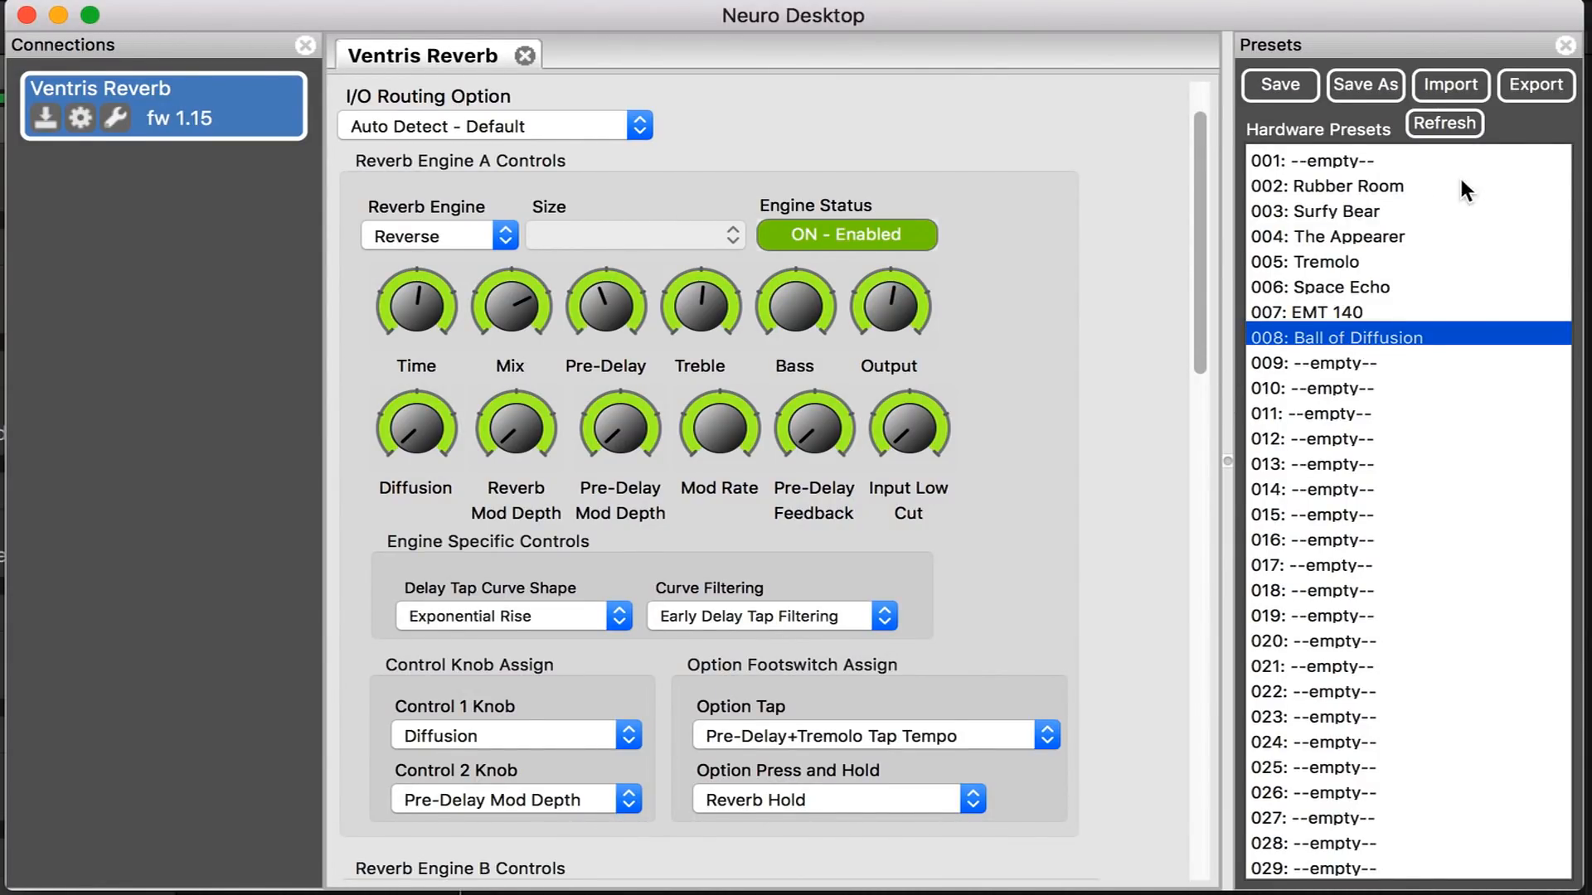
{"action": "left_click", "coordinate": [1536, 86]}
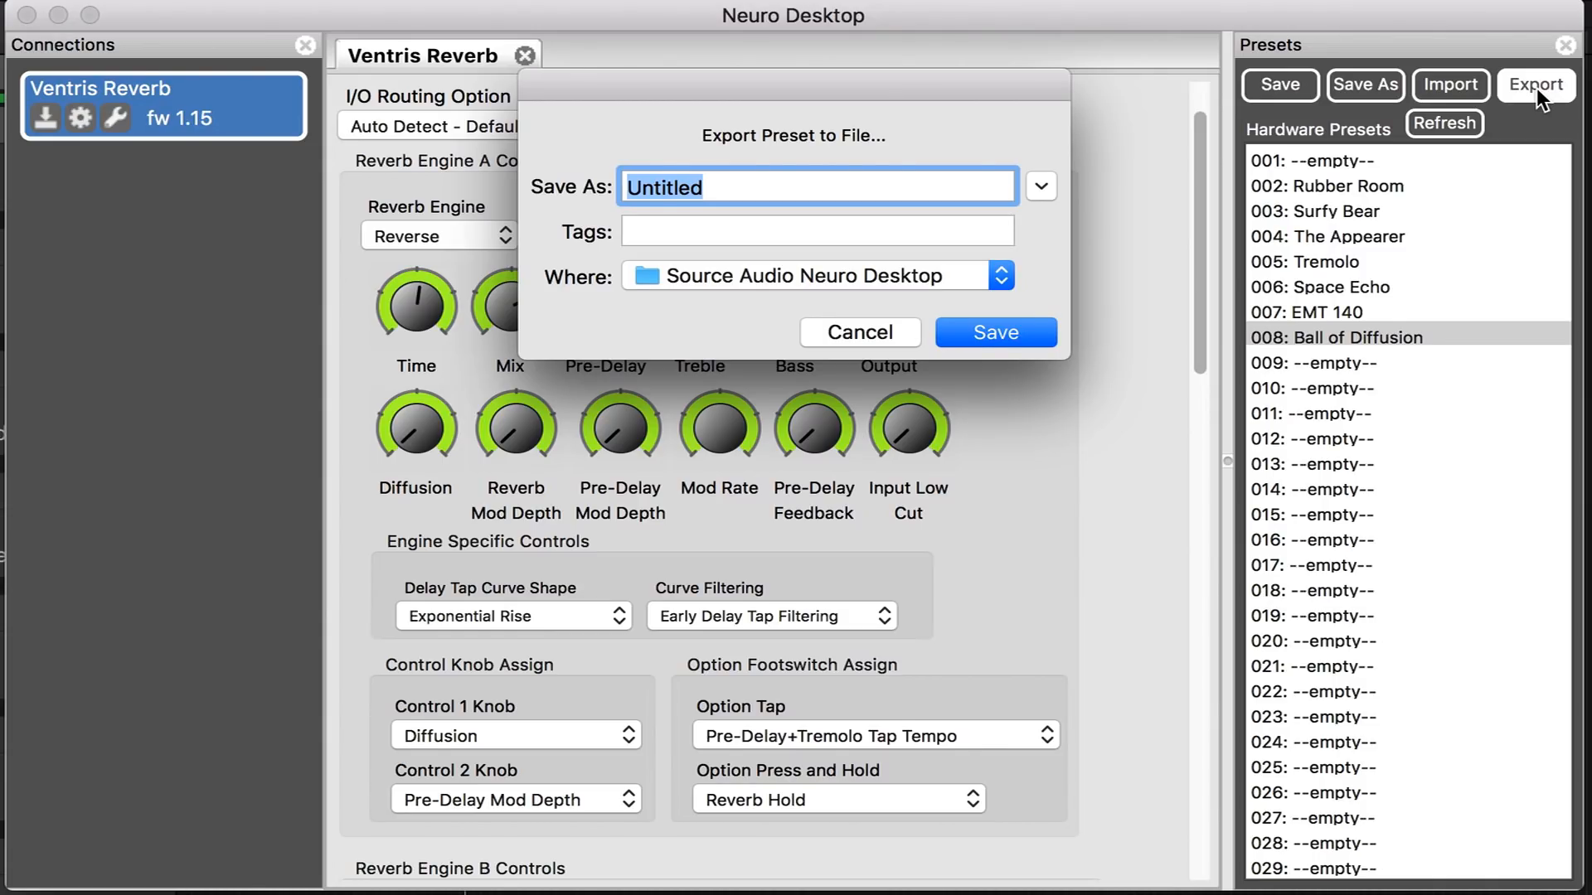
{"action": "type", "text": "Ball "}
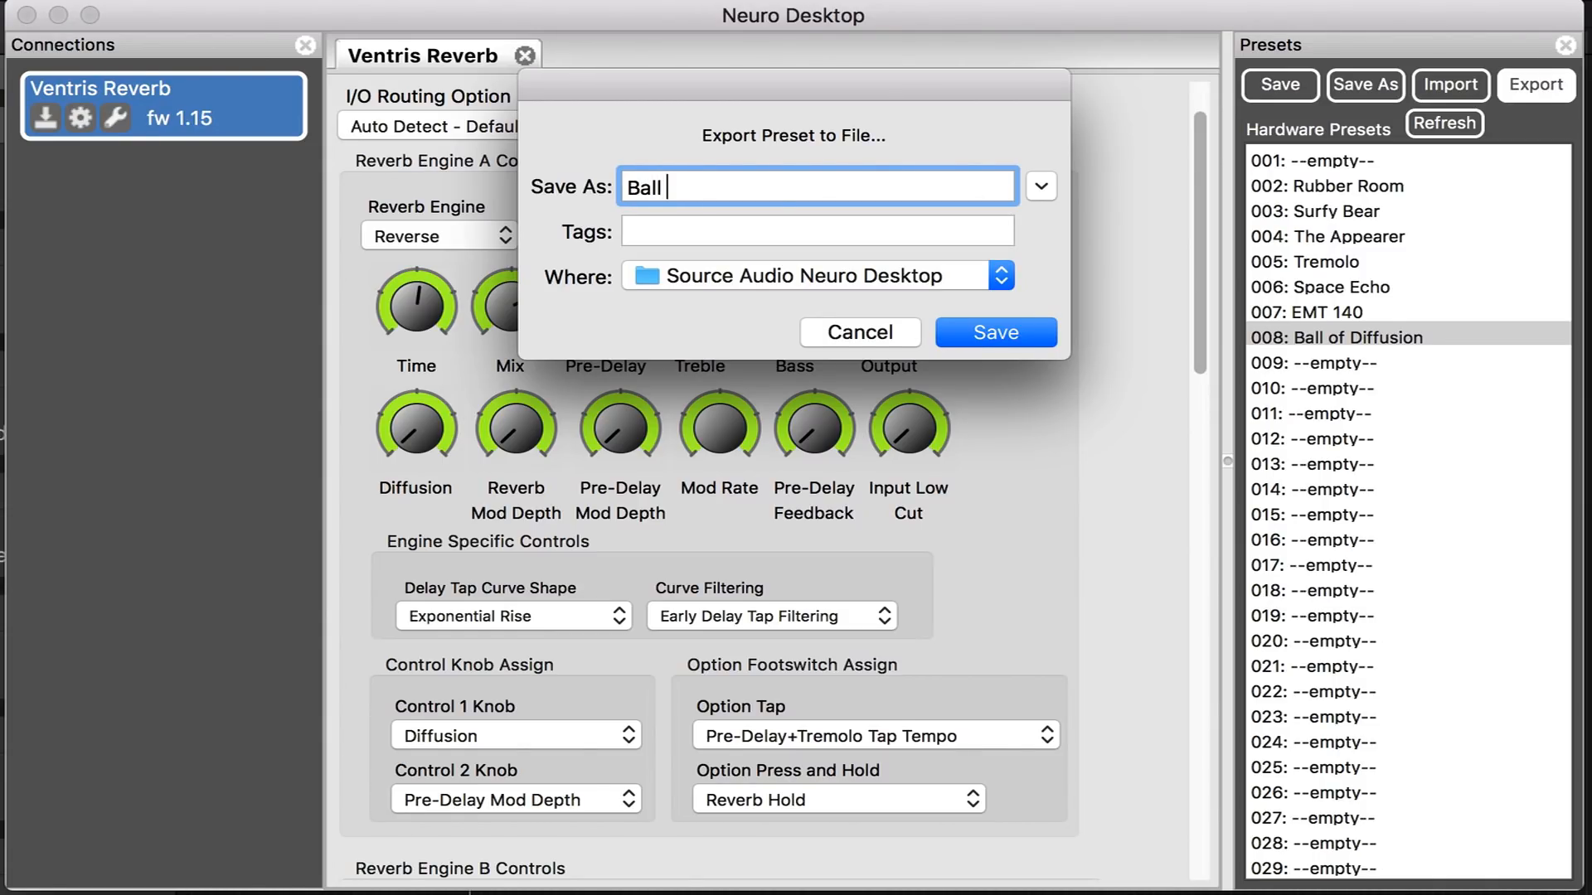
{"action": "type", "text": "of Diffusion"}
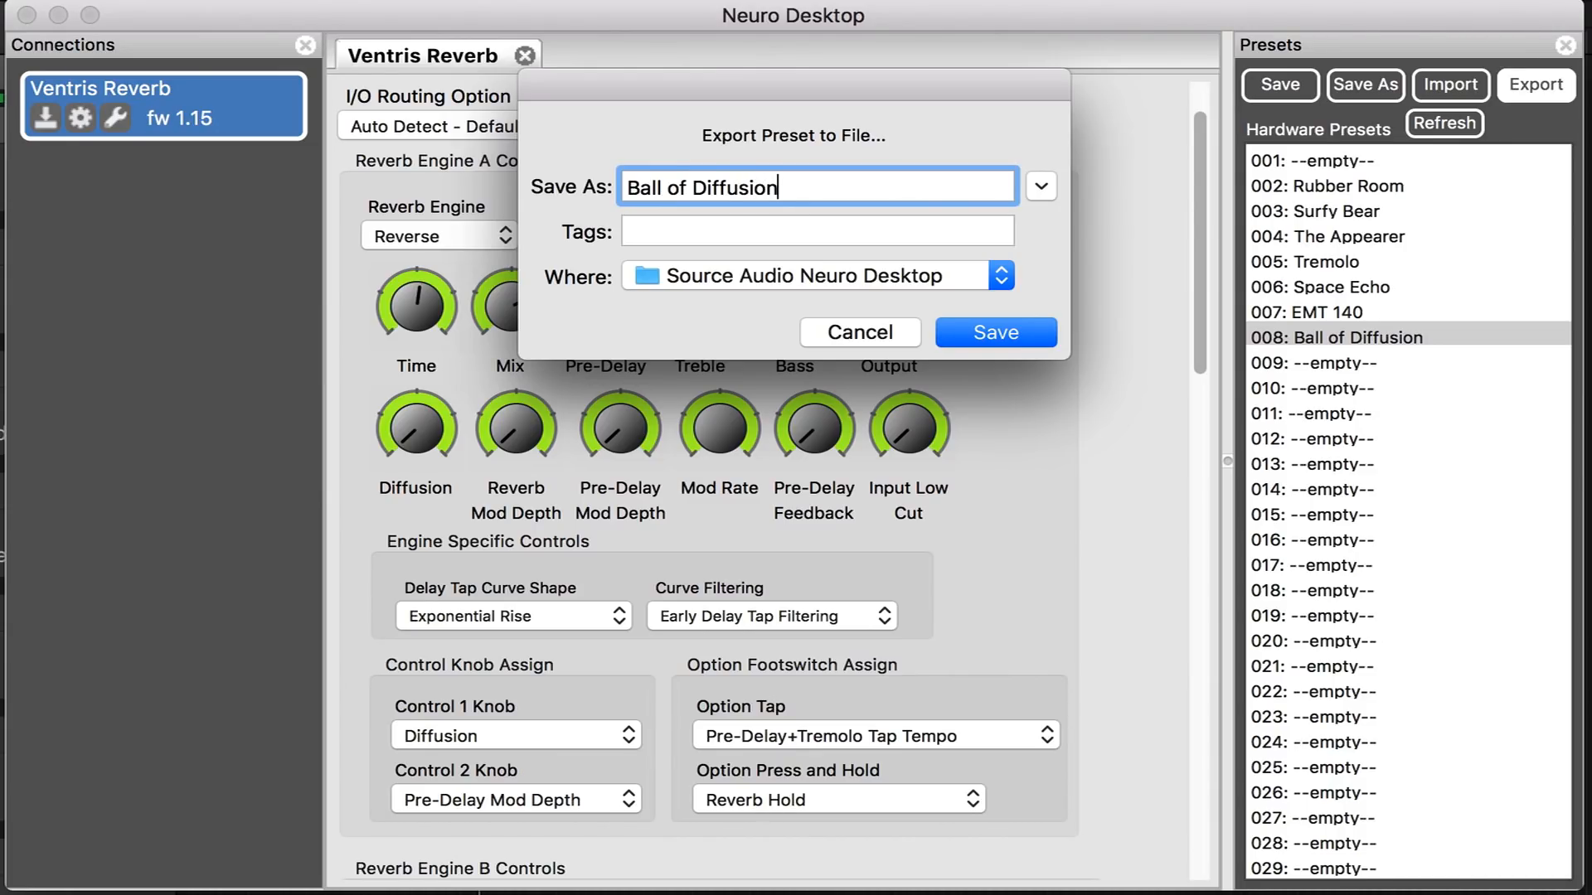
{"action": "left_click", "coordinate": [1001, 279]}
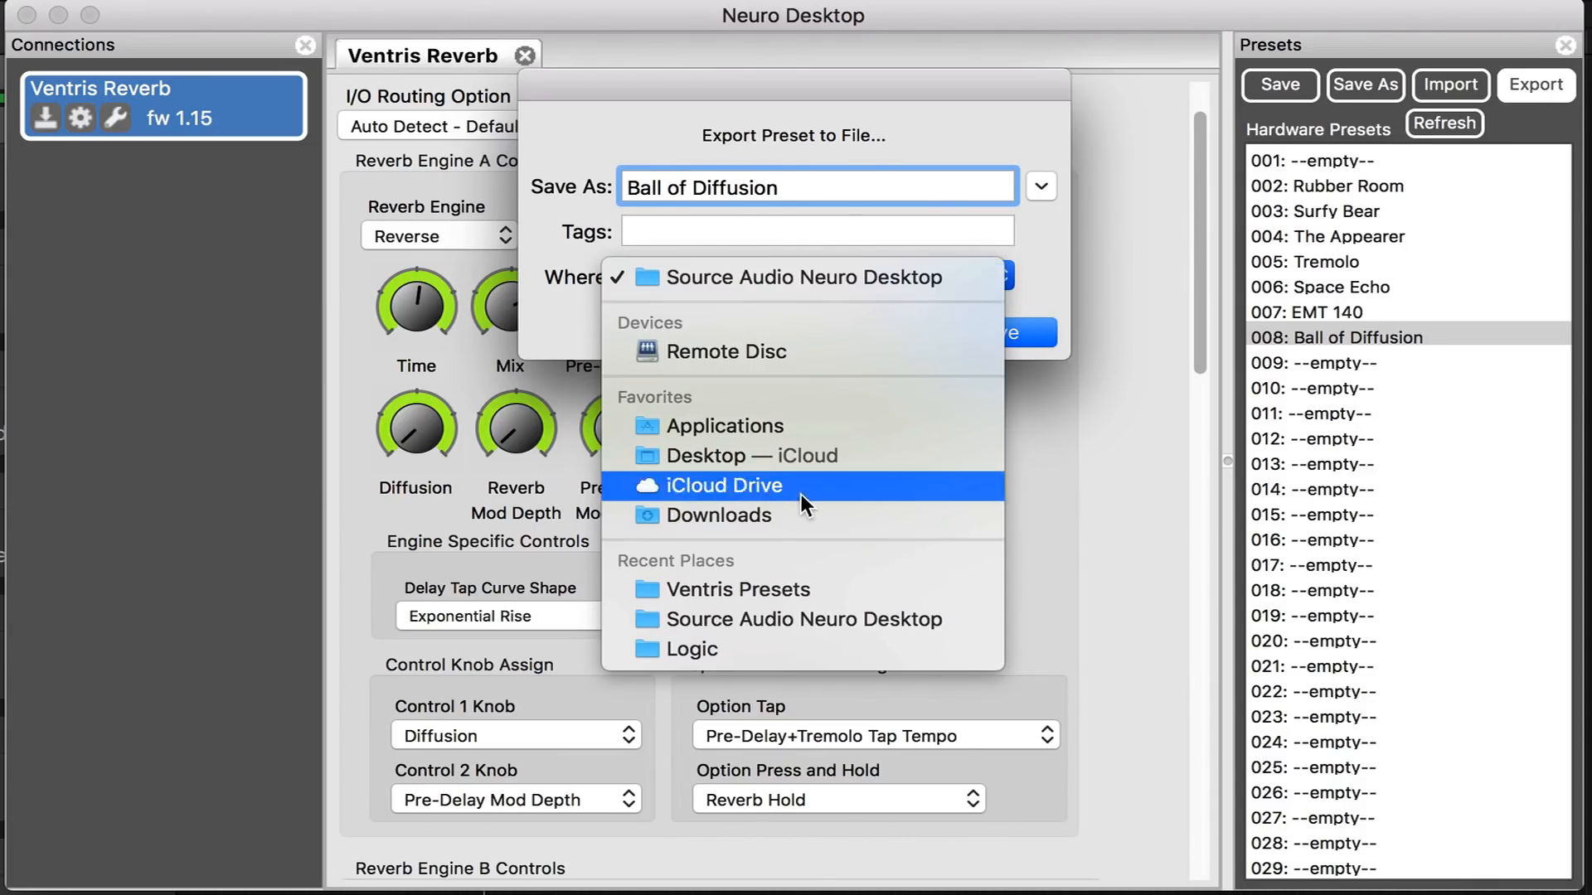
{"action": "left_click", "coordinate": [734, 585]}
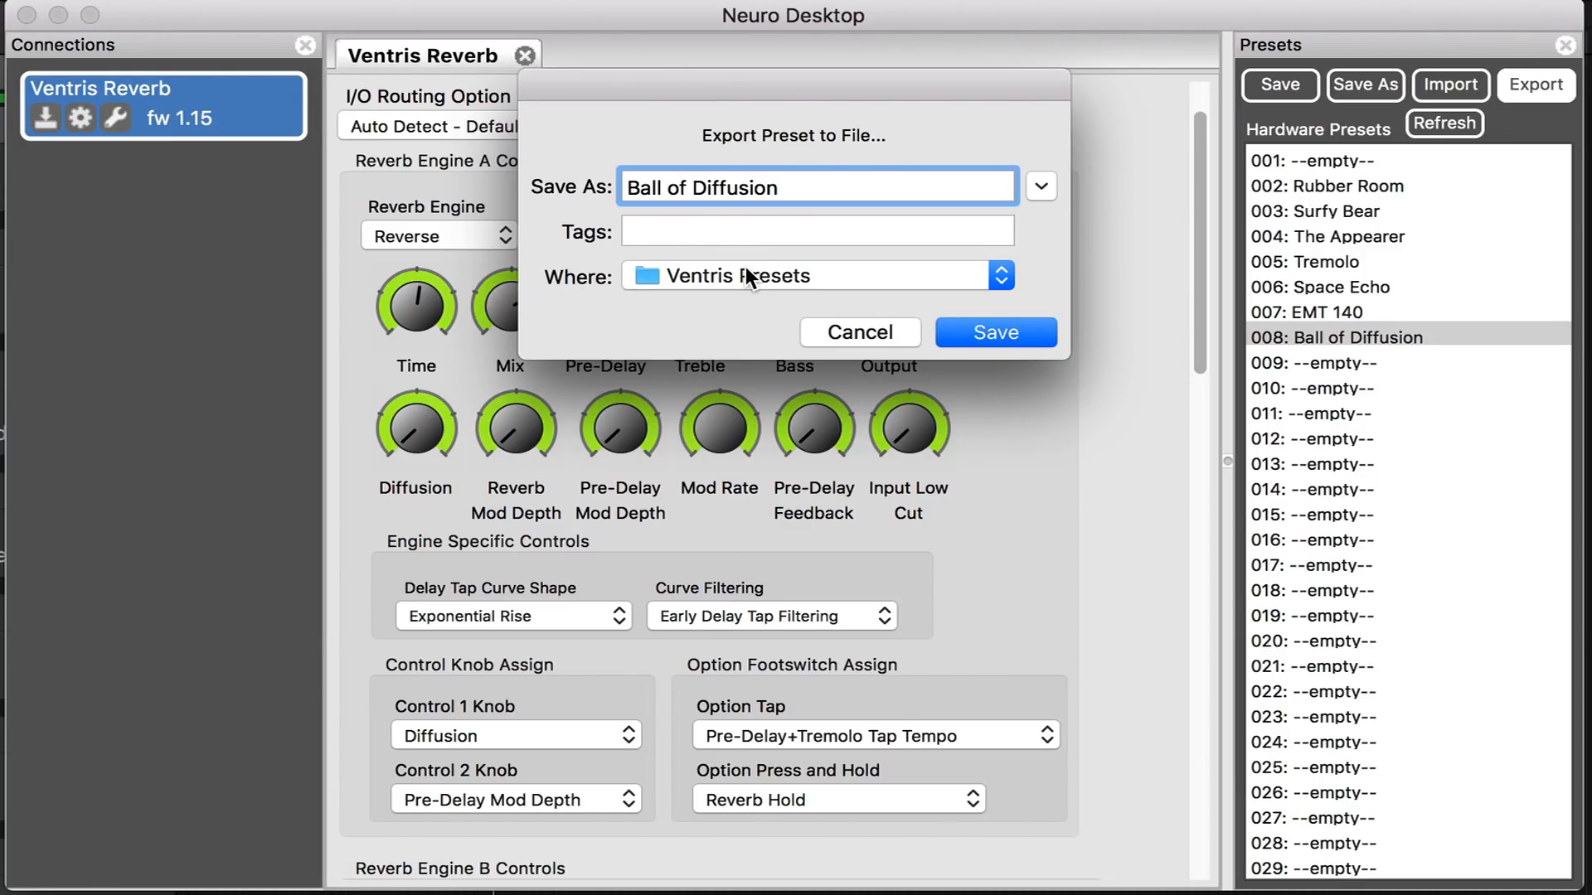
{"action": "left_click", "coordinate": [995, 331]}
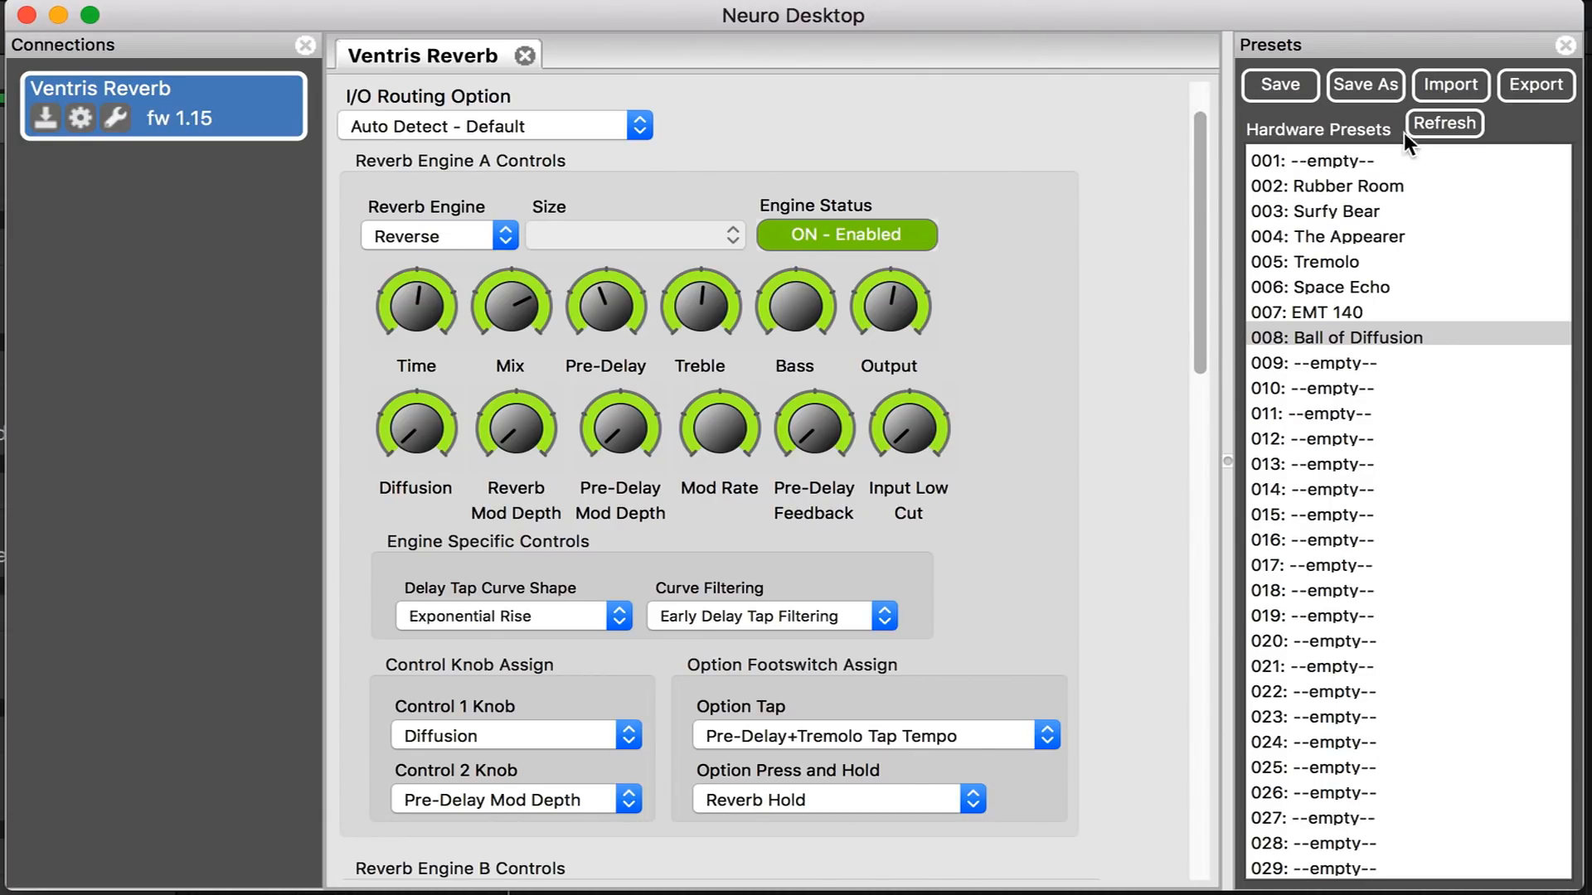
- Import the preset file Ball of Diffusion.pre from the Ventris Presets folder
{"action": "left_click", "coordinate": [1449, 84]}
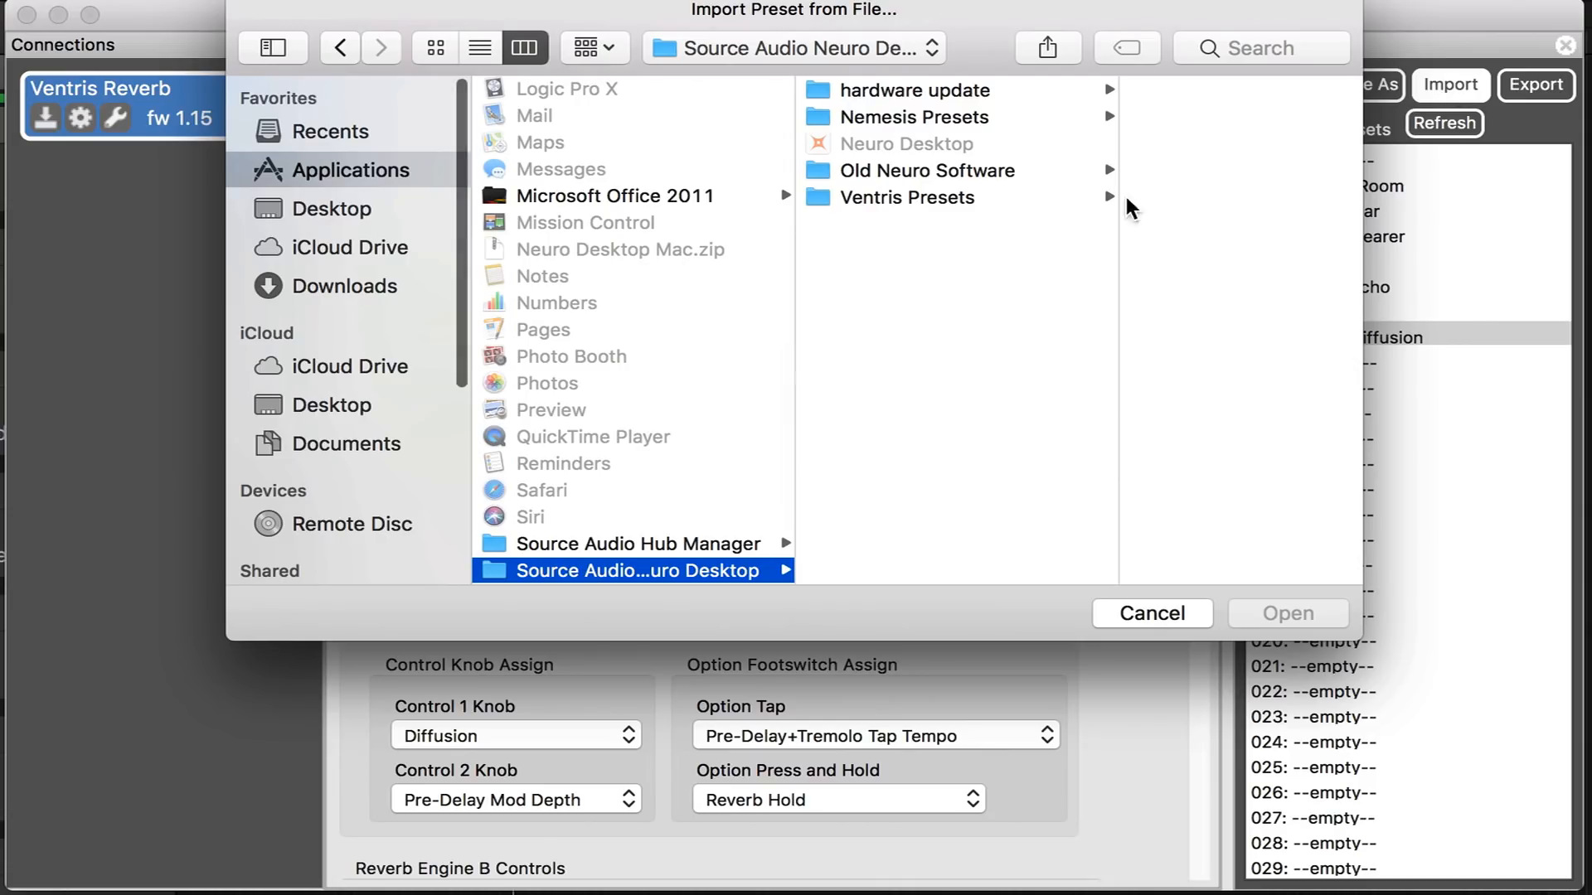
{"action": "left_click", "coordinate": [882, 196]}
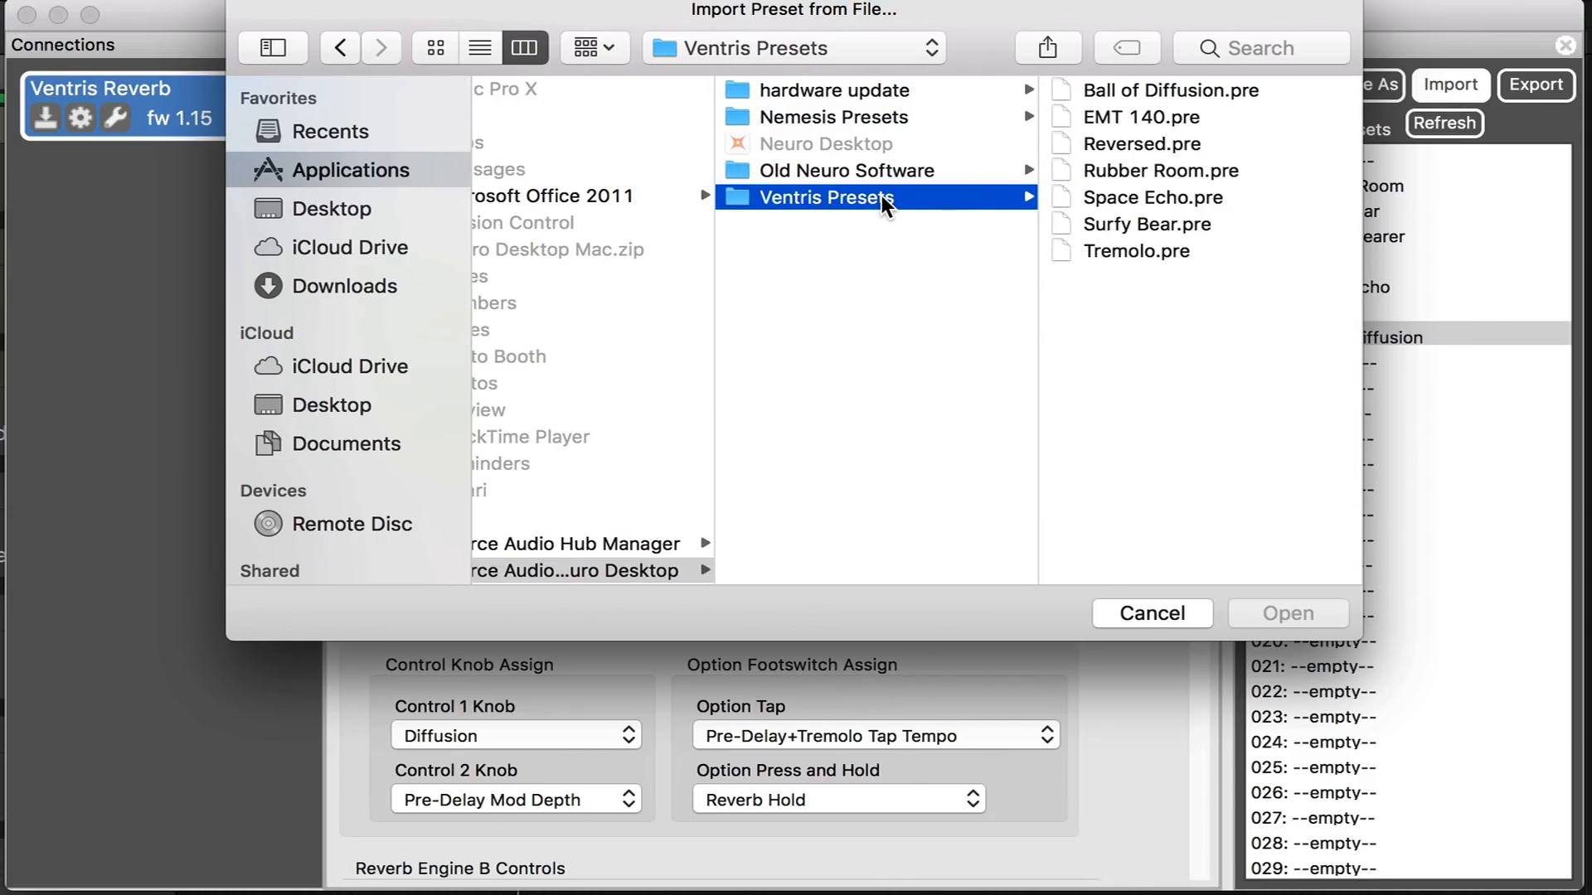
{"action": "left_click", "coordinate": [1132, 86]}
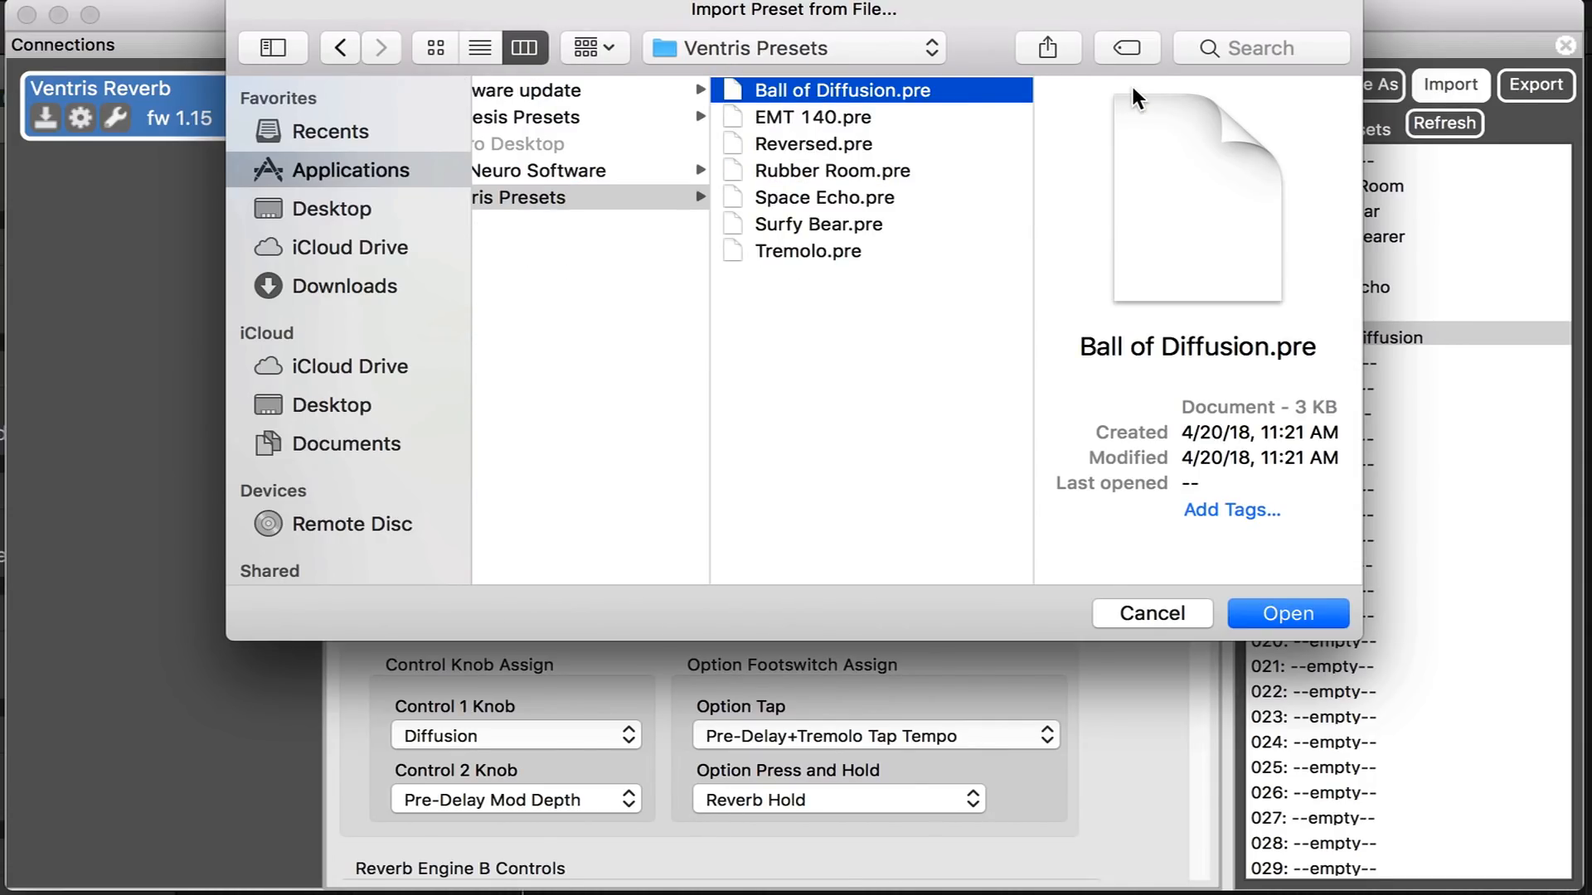
{"action": "left_click", "coordinate": [1295, 615]}
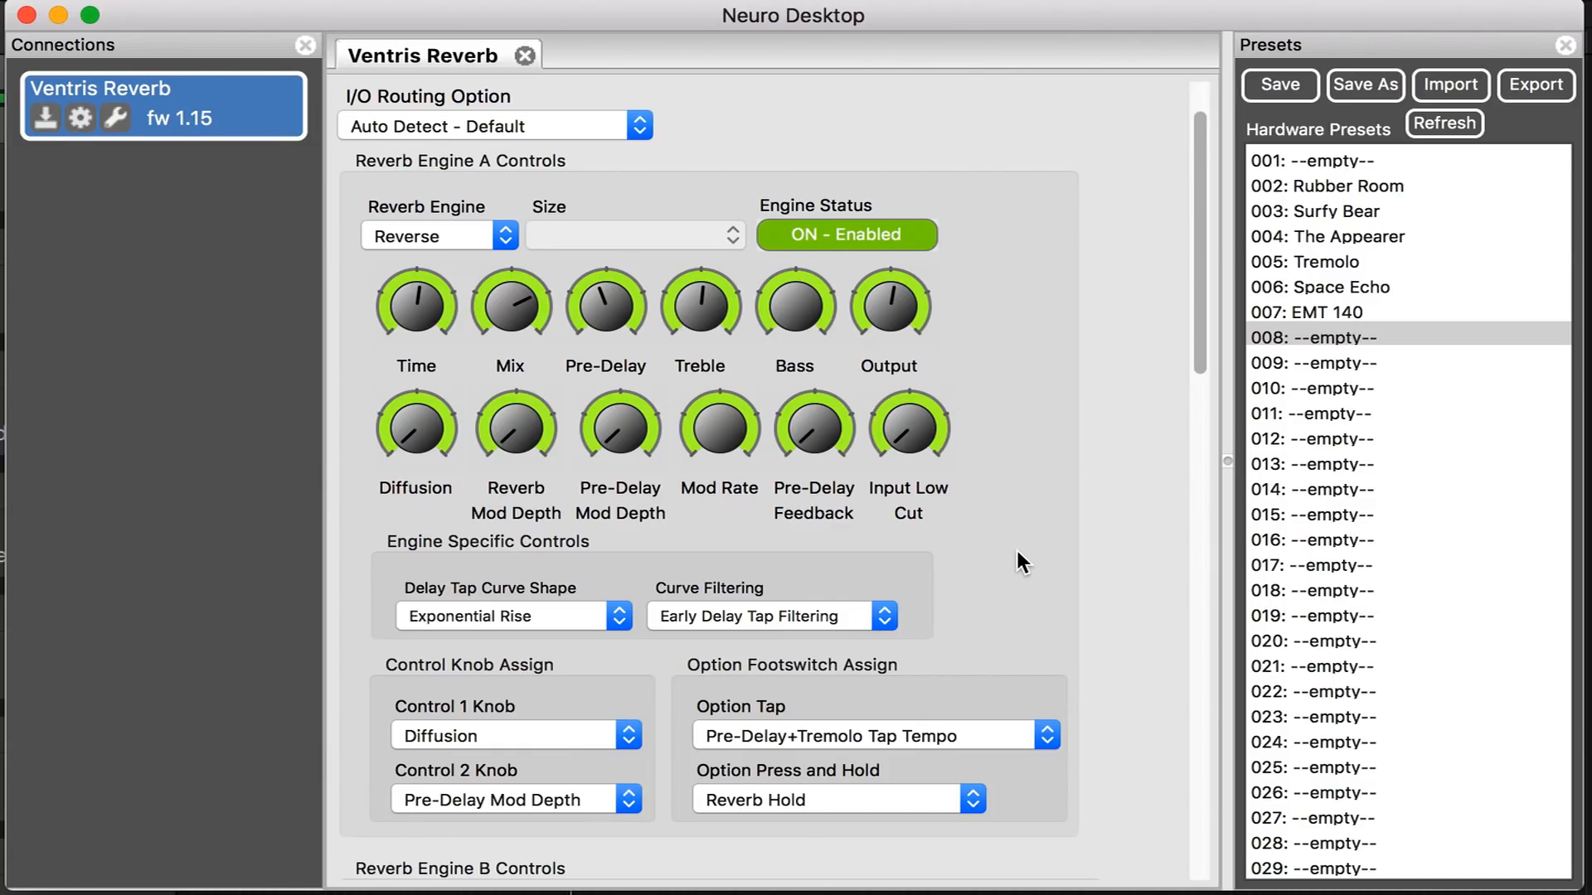
- Refresh the list of hardware presets and go back to its first entries
{"action": "left_click", "coordinate": [1447, 123]}
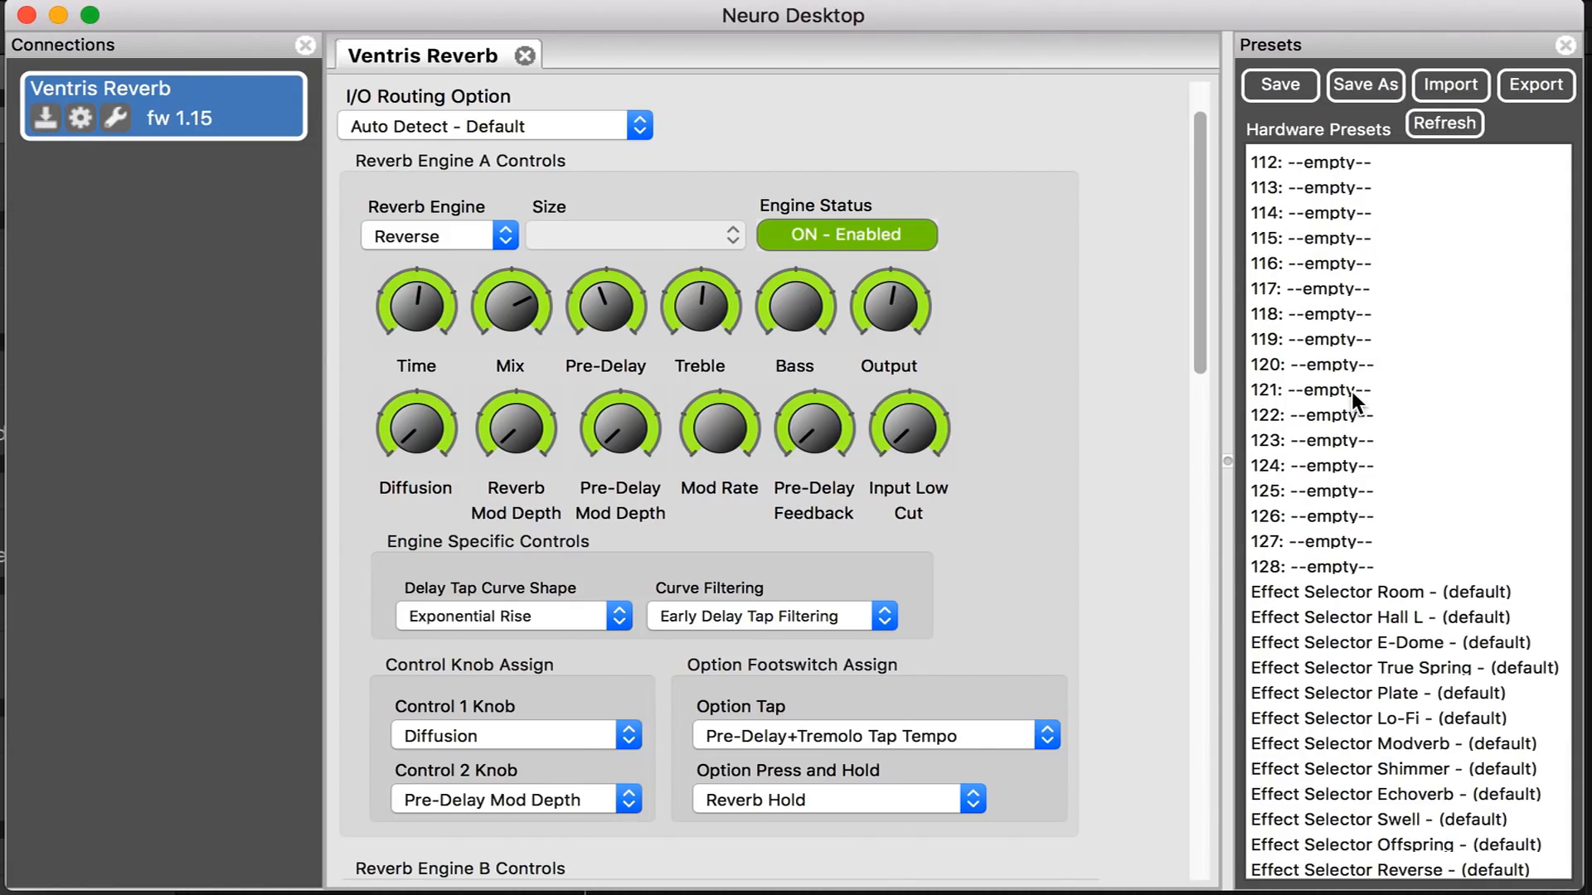
{"action": "scroll", "coordinate": [1352, 391], "scroll_direction": "up", "scroll_amount": 15}
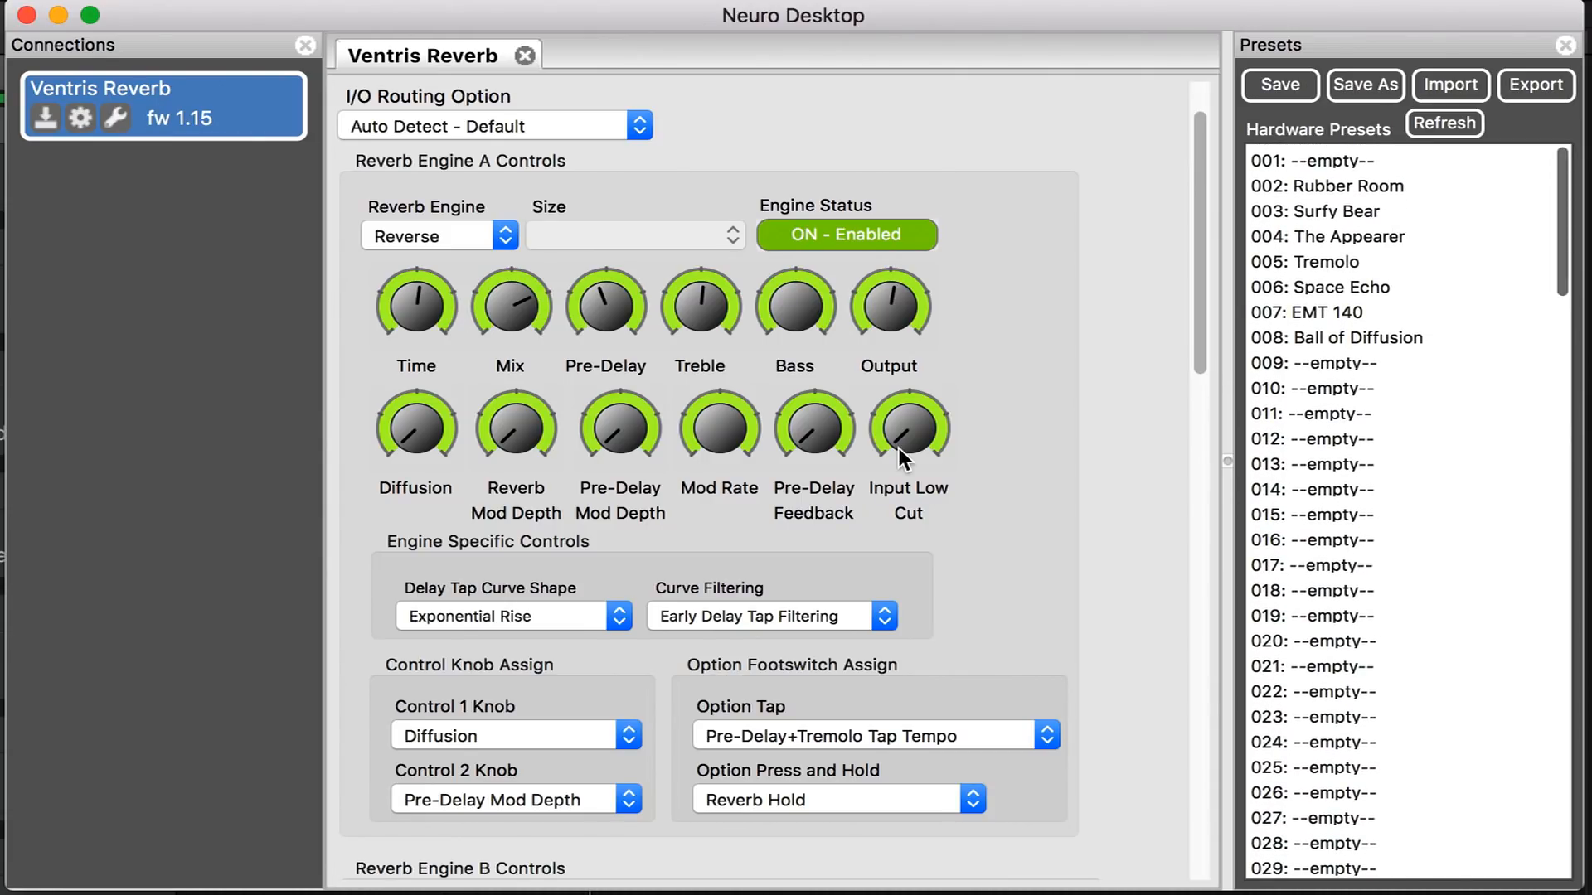